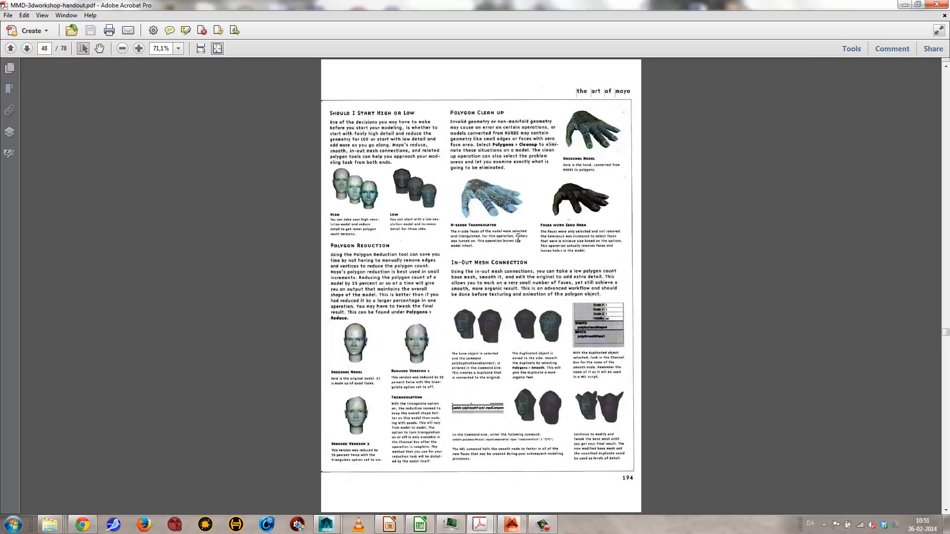
- Browse the workshop handout's pages on subdivision and edge-loop modelling, ending at the cubic interpolation page, and return to Maya
scroll(517, 237, "up", 2)
scroll(517, 236, "down", 12)
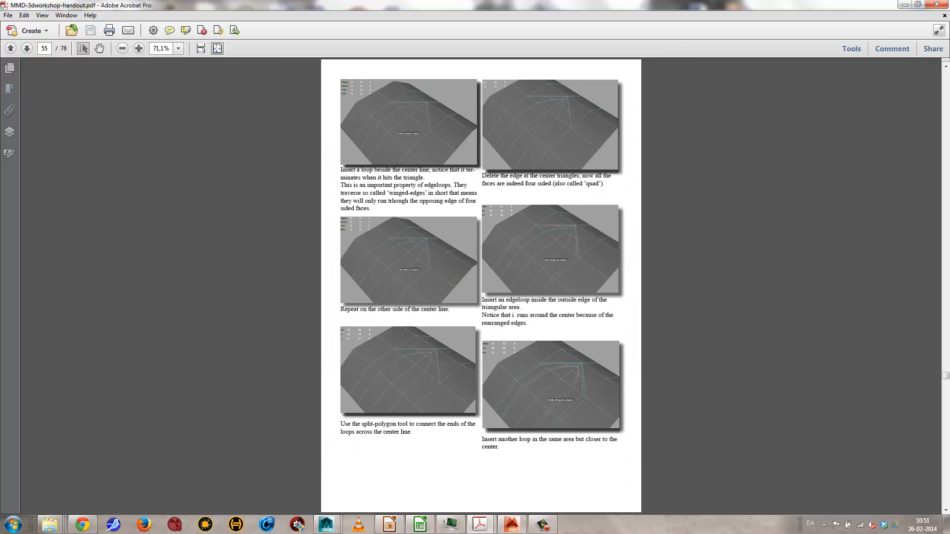
scroll(517, 239, "down", 2)
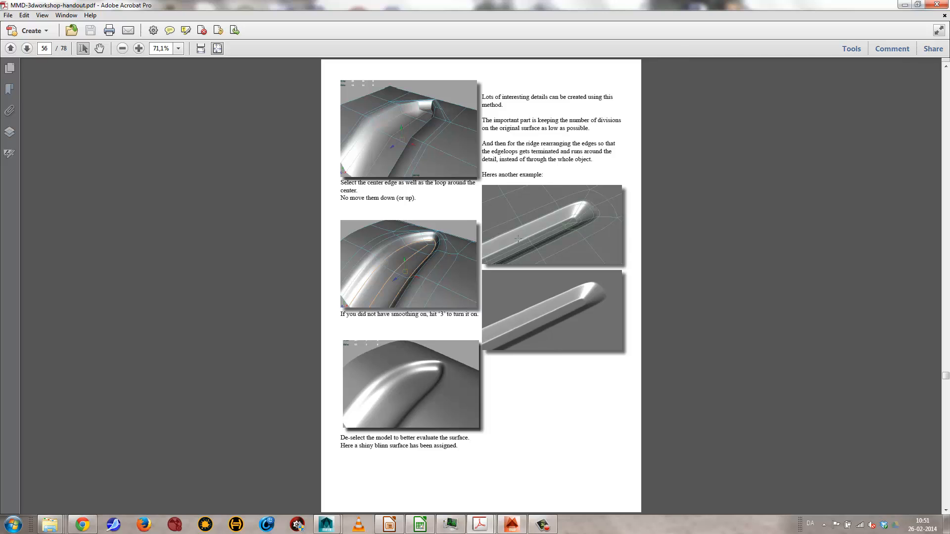
scroll(518, 239, "up", 8)
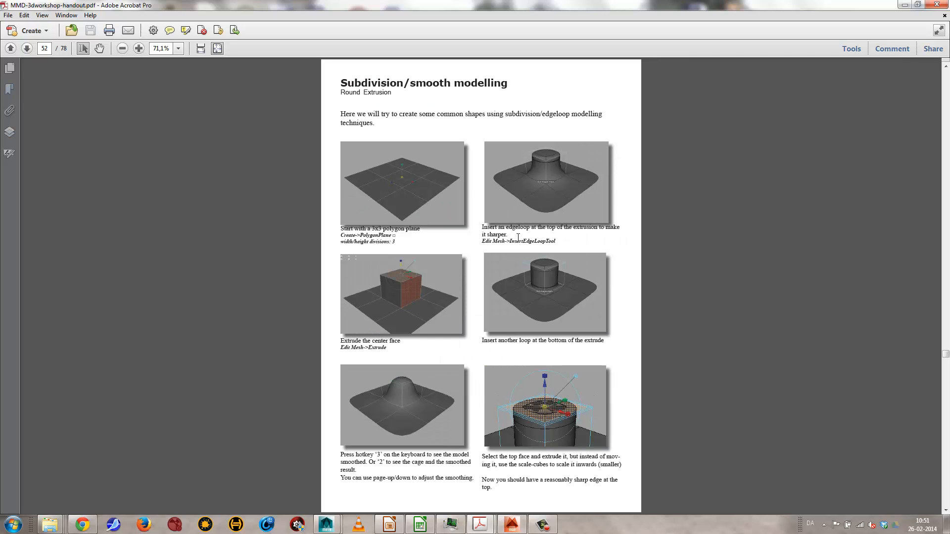
scroll(518, 237, "up", 4)
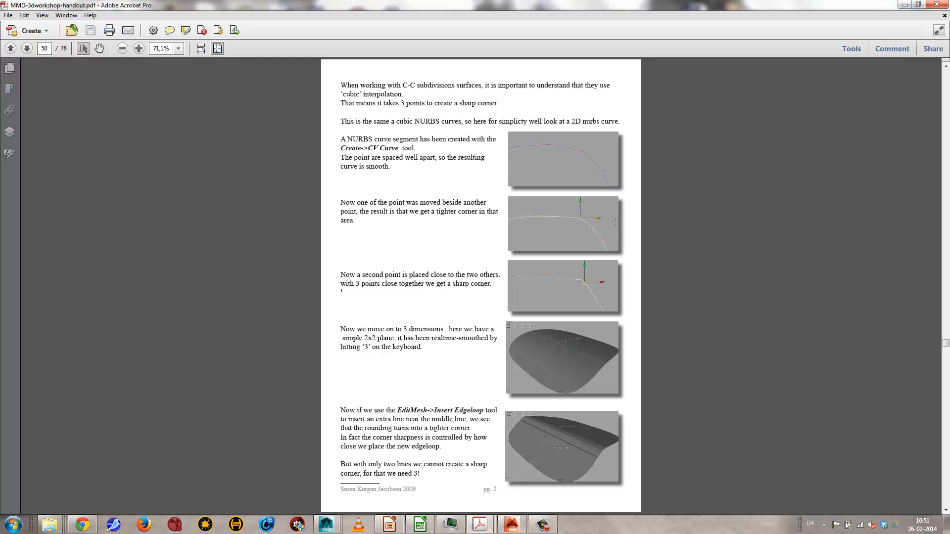
left_click(909, 6)
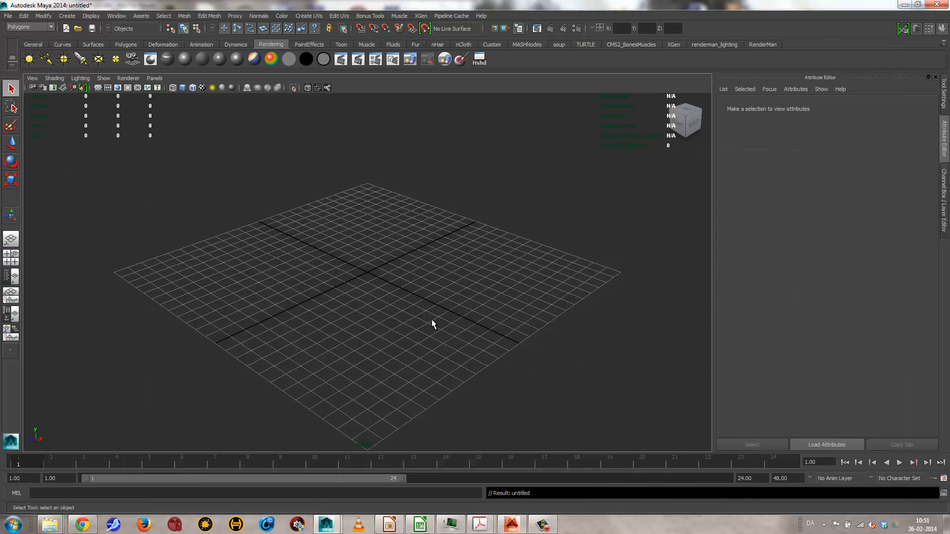
- Create a polygon cube at the grid's centre and scale it up uniformly to about half the grid's width
left_click_drag(392, 303, 248, 163, "alt")
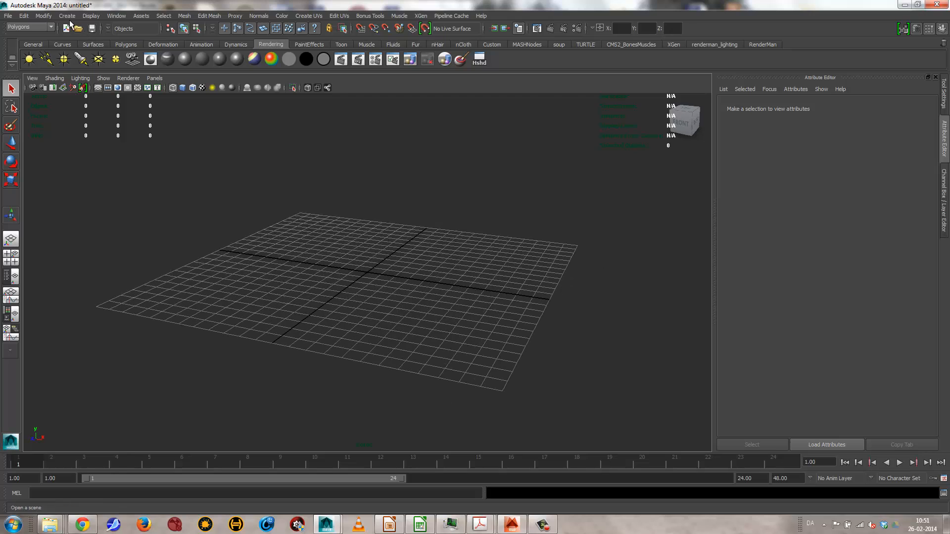
left_click(67, 16)
mouse_move(87, 41)
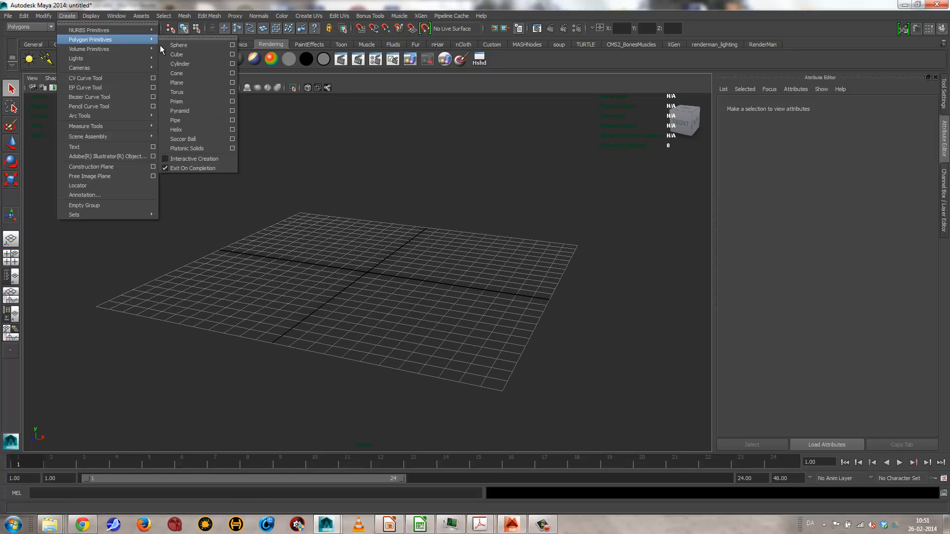
left_click(184, 54)
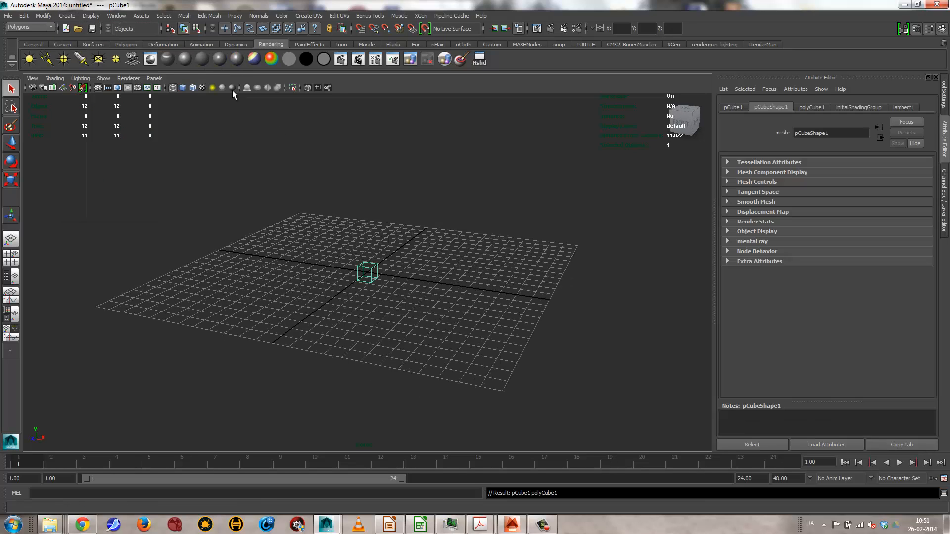
key("r")
middle_click_drag(303, 309, 429, 330)
mouse_move(604, 325)
left_mouse_down("alt")
mouse_move(533, 320)
mouse_move(591, 324)
mouse_move(566, 324)
left_mouse_up("alt")
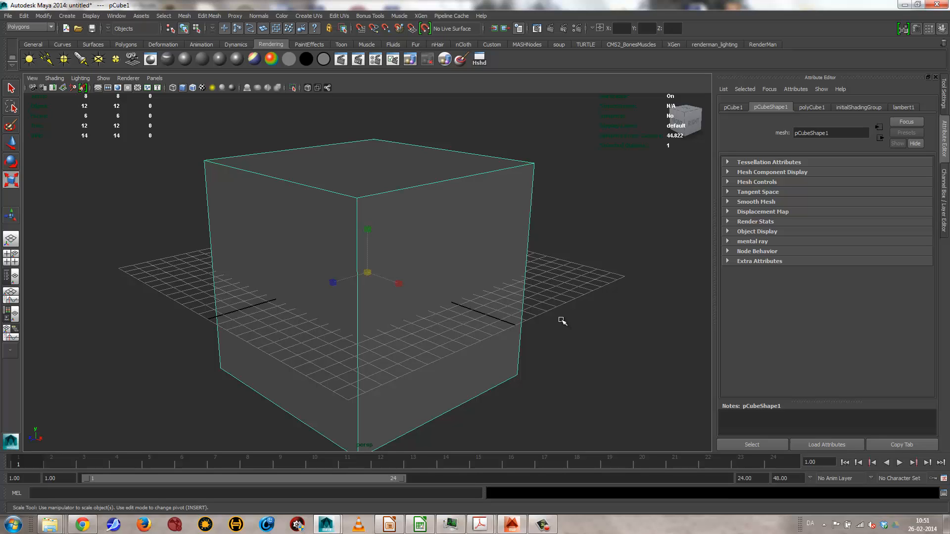
- Compare the cube's smooth preview with its unsmoothed display, and leave it on the smoothed mesh with its cage
key("3")
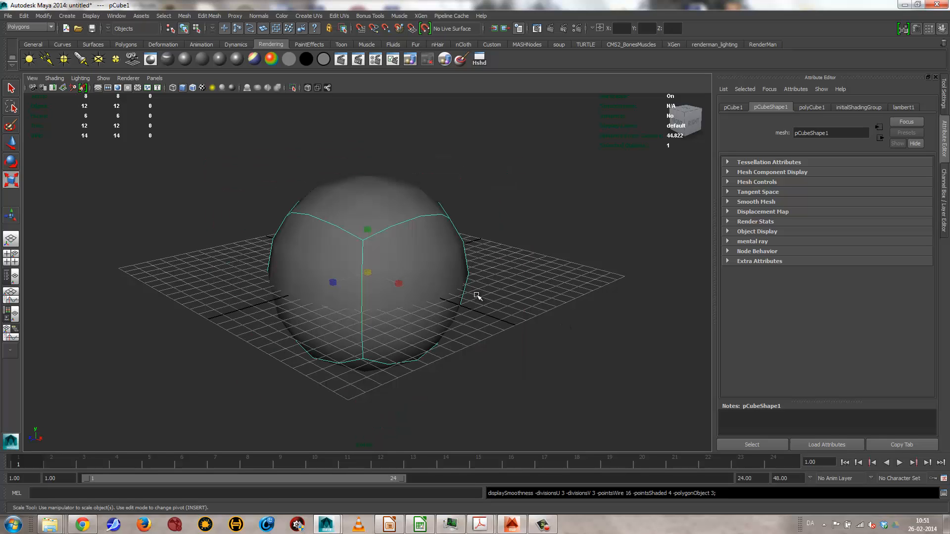
key("1")
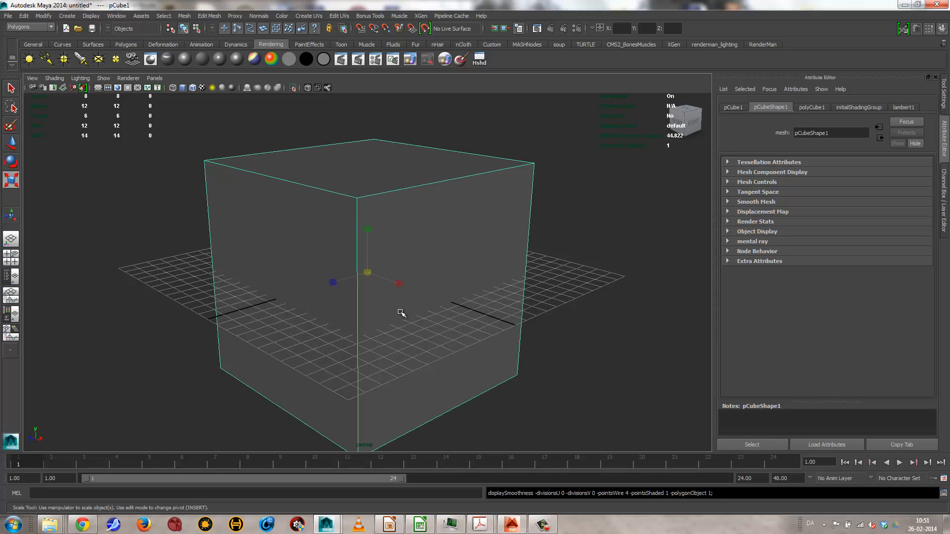
key("2")
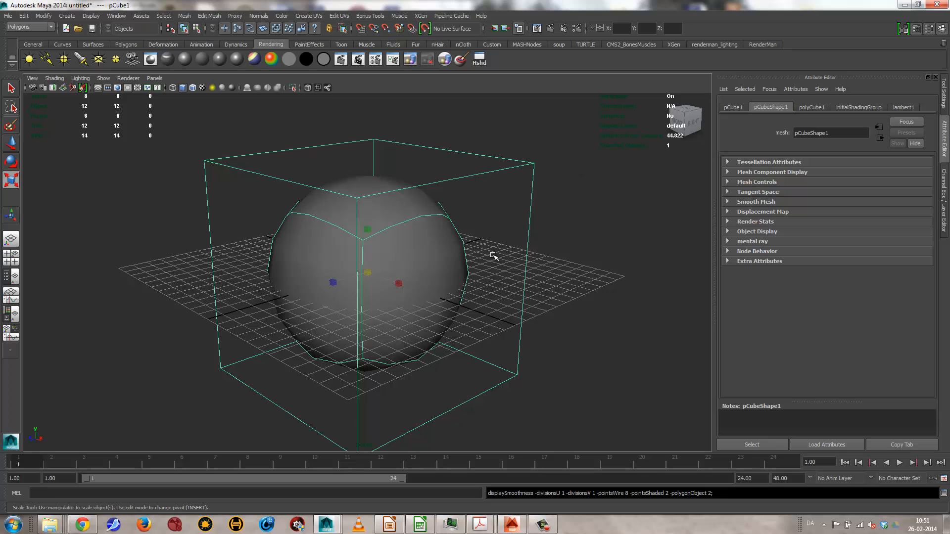
- Try moving one upper corner vertex of the cube's cage, undo the move and reselect the whole cube
right_click_drag(526, 164, 489, 164)
left_click_drag(501, 140, 585, 207)
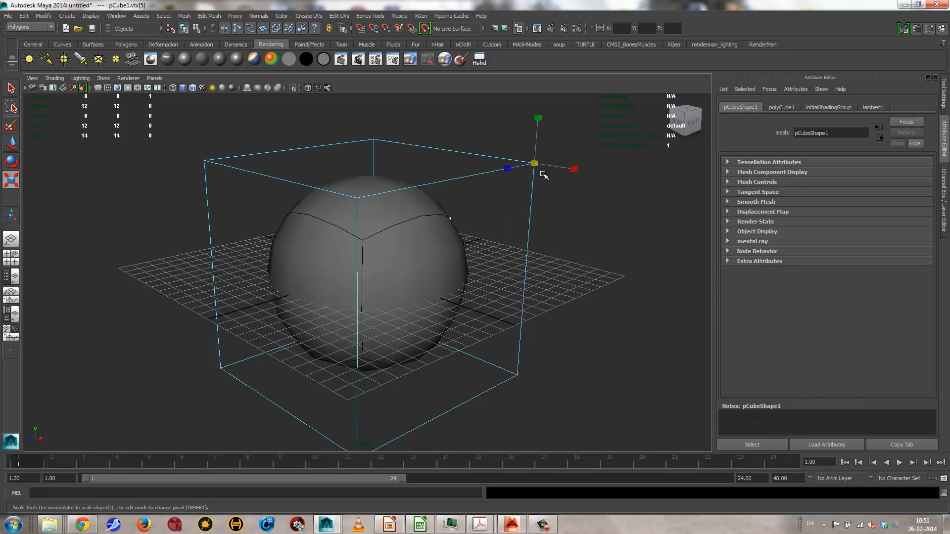
key("w")
mouse_move(543, 175)
middle_mouse_down()
mouse_move(572, 258)
mouse_move(450, 145)
mouse_move(555, 237)
mouse_move(504, 243)
mouse_move(354, 218)
mouse_move(549, 173)
middle_mouse_up()
key("ctrl+z")
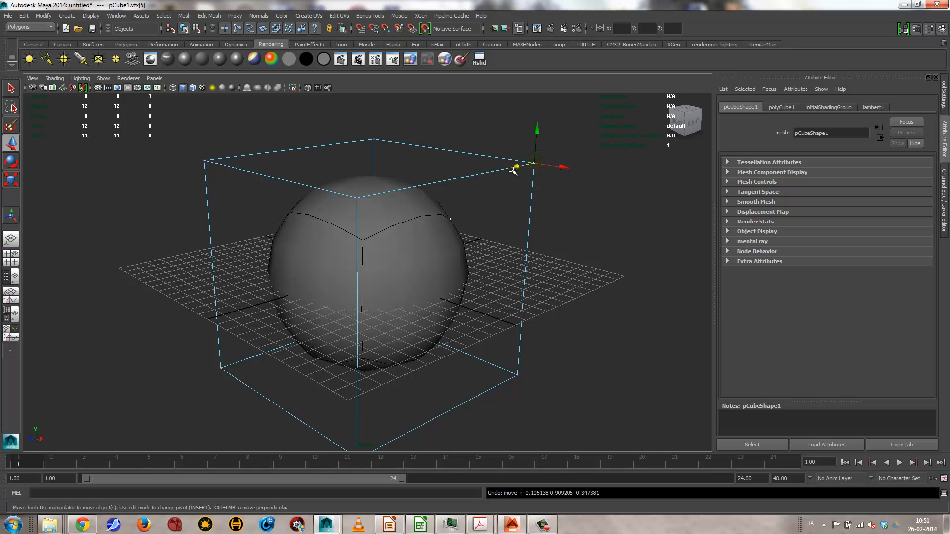
right_click_drag(507, 169, 544, 156)
left_click(528, 211)
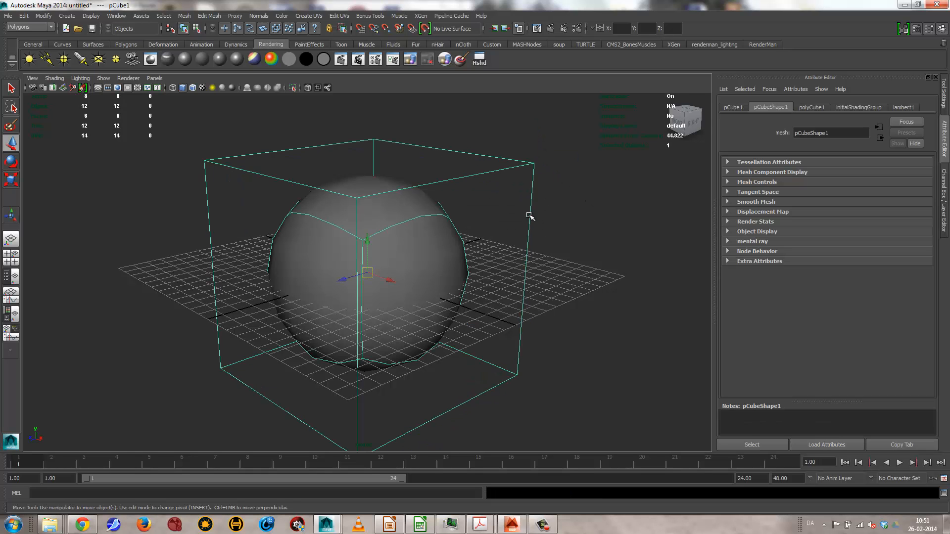
- In the front view, draw an arched cubic CV curve with six widely spaced control points above the cube
left_click_drag(528, 212, 537, 230, "alt")
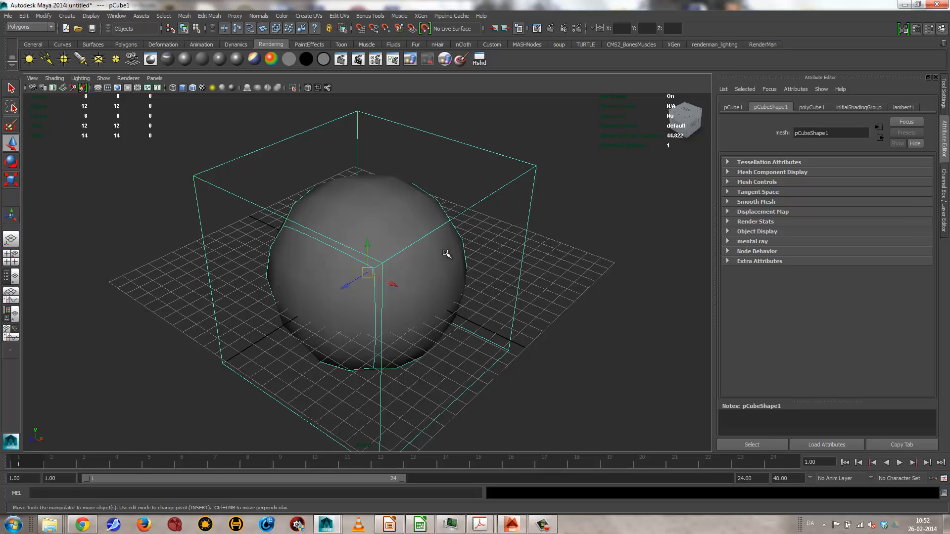
left_click_drag(456, 246, 490, 265, "alt")
key("space")
middle_click_drag(501, 125, 549, 361, "alt")
right_click_drag(465, 311, 284, 280, "alt")
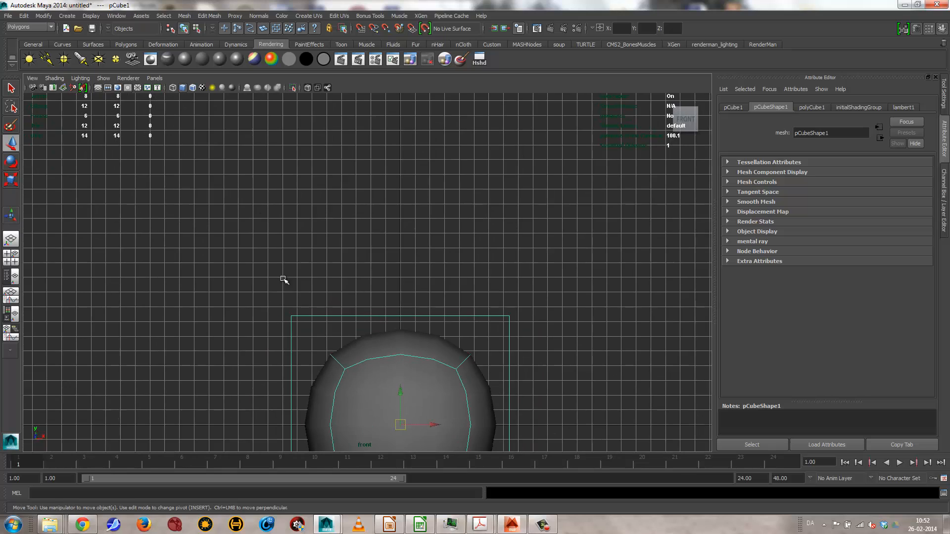
middle_click_drag(348, 262, 325, 288, "alt")
left_click(67, 15)
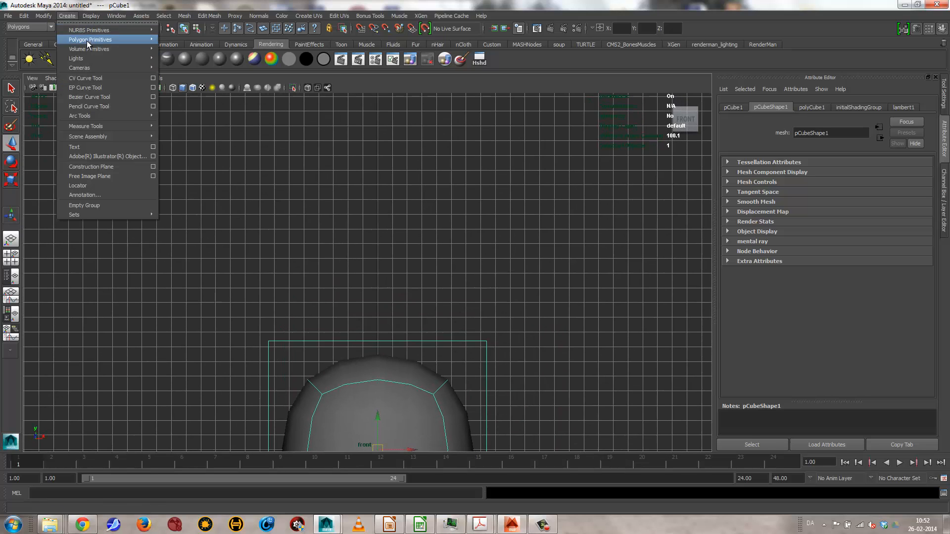
left_click(90, 80)
left_click(92, 267)
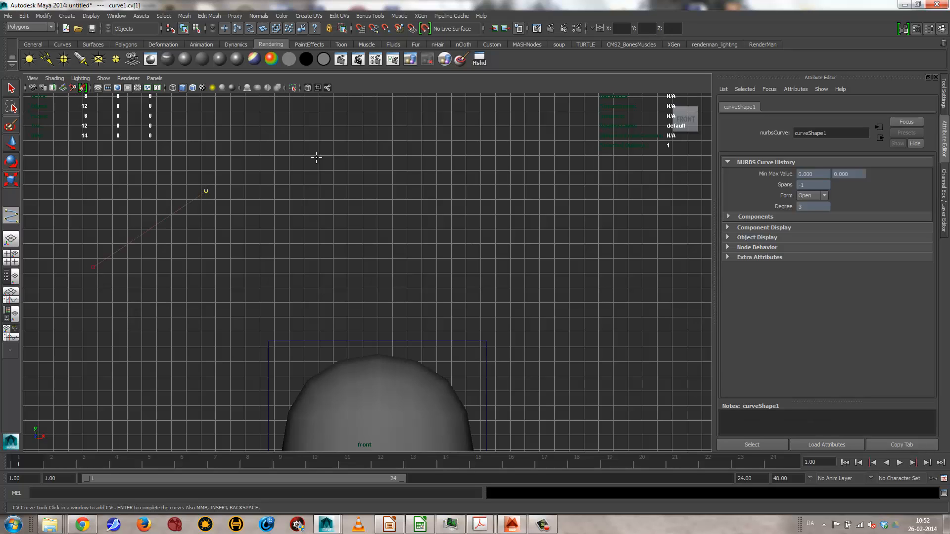
left_click(521, 160)
left_click(634, 219)
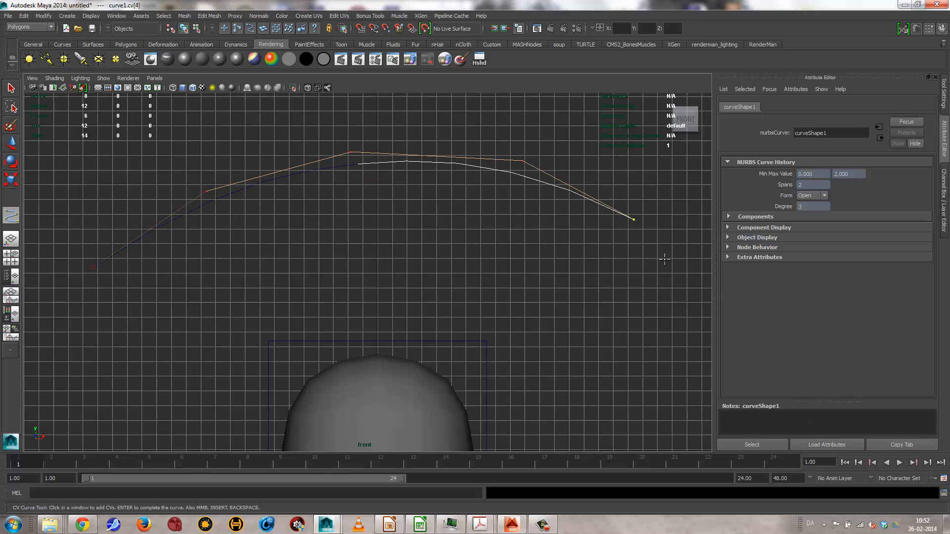
left_click(677, 284)
key("3")
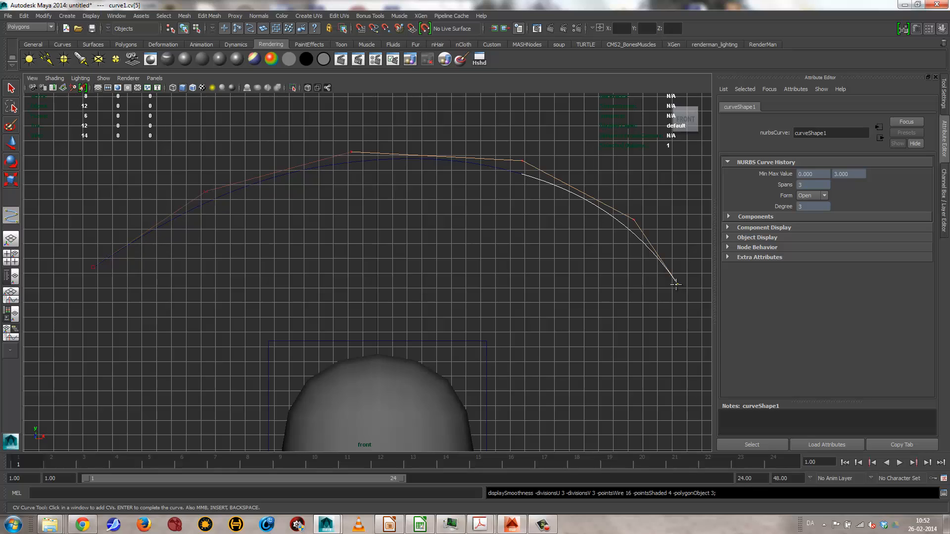
key("q")
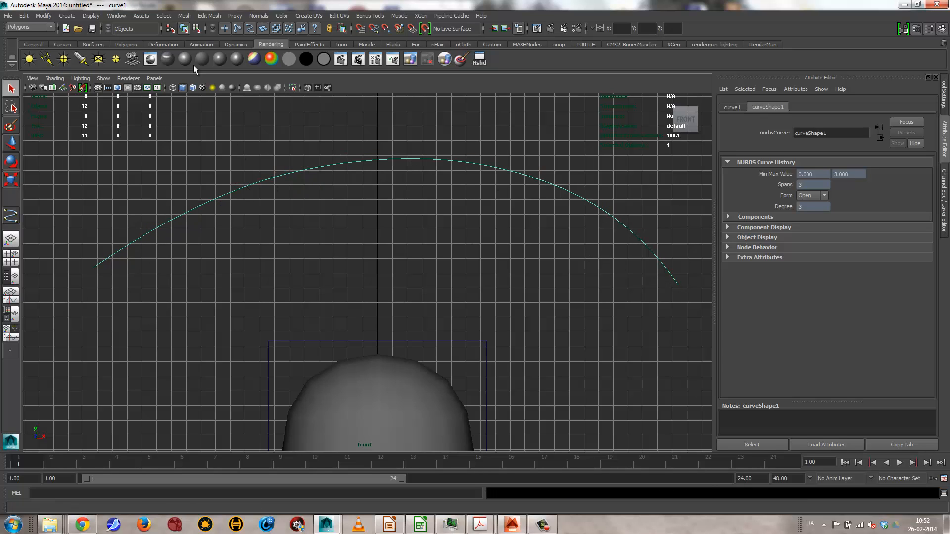
- Show the curve's control points and hull, and move the third control point slightly upward
left_click(196, 28)
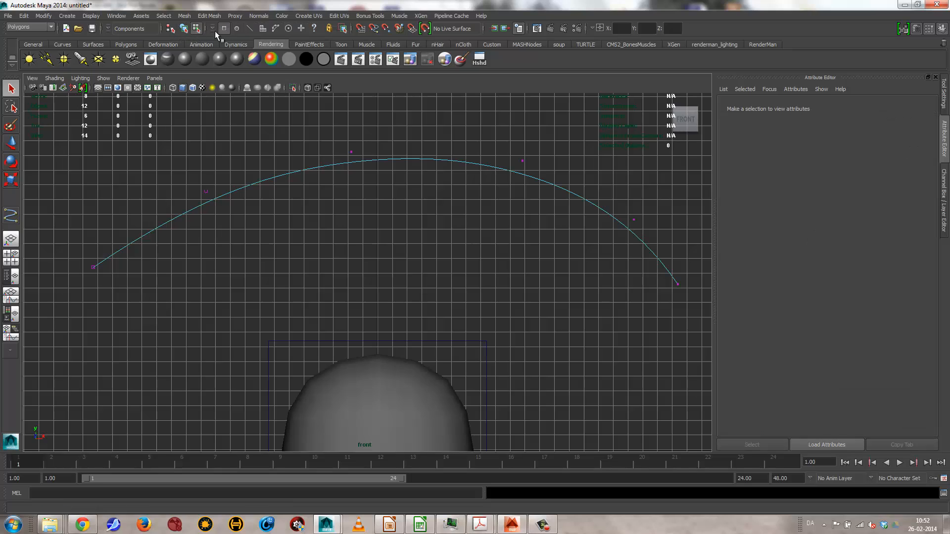
left_click(275, 28)
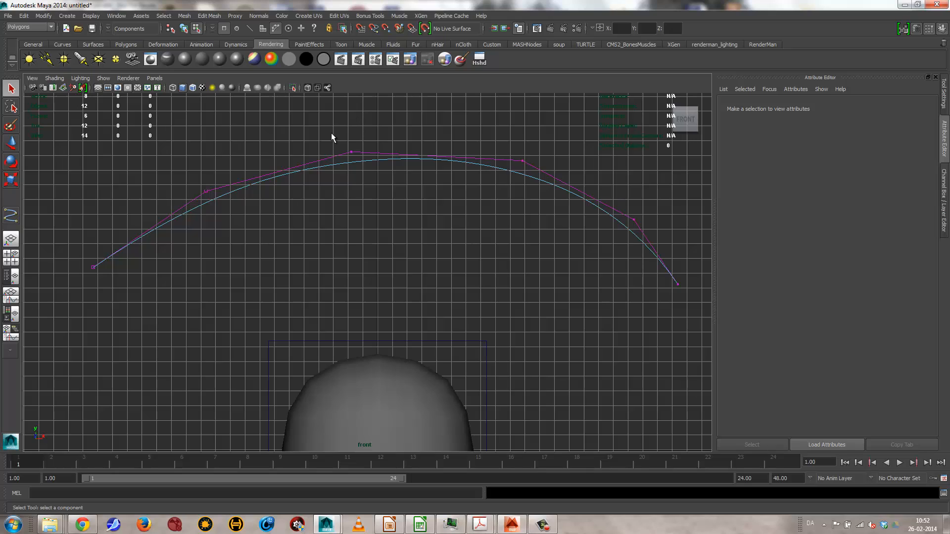
left_click(352, 153)
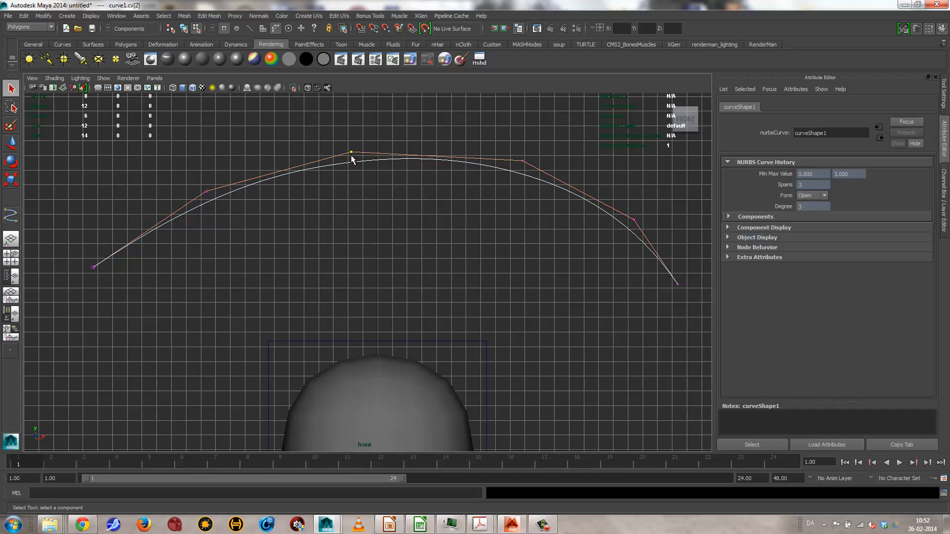
left_click(11, 142)
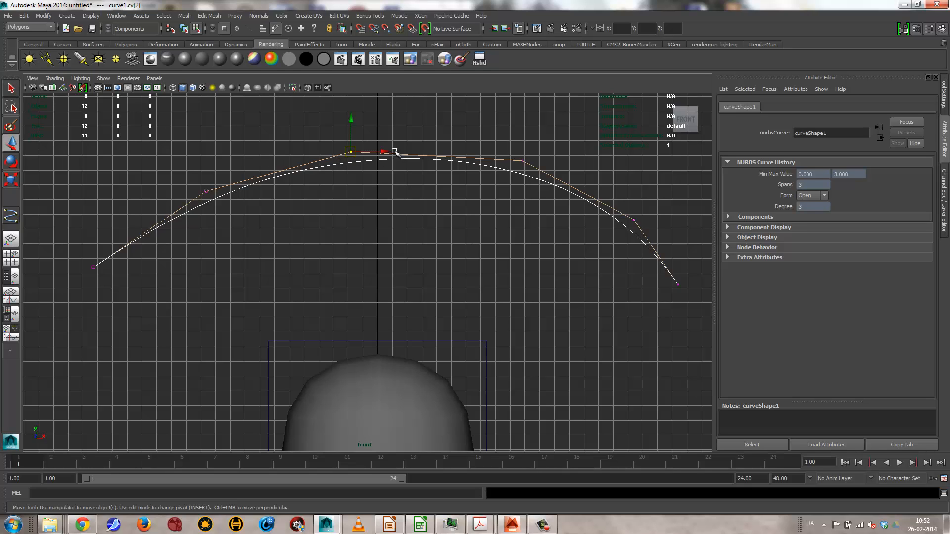
mouse_move(355, 158)
left_mouse_down()
mouse_move(368, 240)
mouse_move(346, 149)
mouse_move(354, 216)
mouse_move(340, 102)
mouse_move(365, 207)
mouse_move(354, 106)
mouse_move(381, 198)
mouse_move(364, 166)
mouse_move(376, 230)
mouse_move(360, 162)
left_mouse_up()
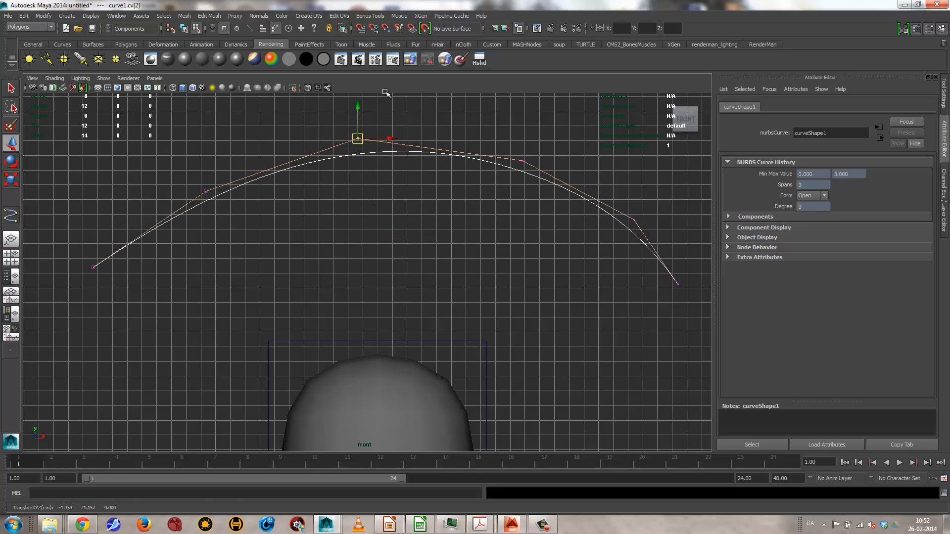
- Gather the curve's fourth and second control points close to the third one to form a sharp corner
left_click_drag(487, 137, 392, 139)
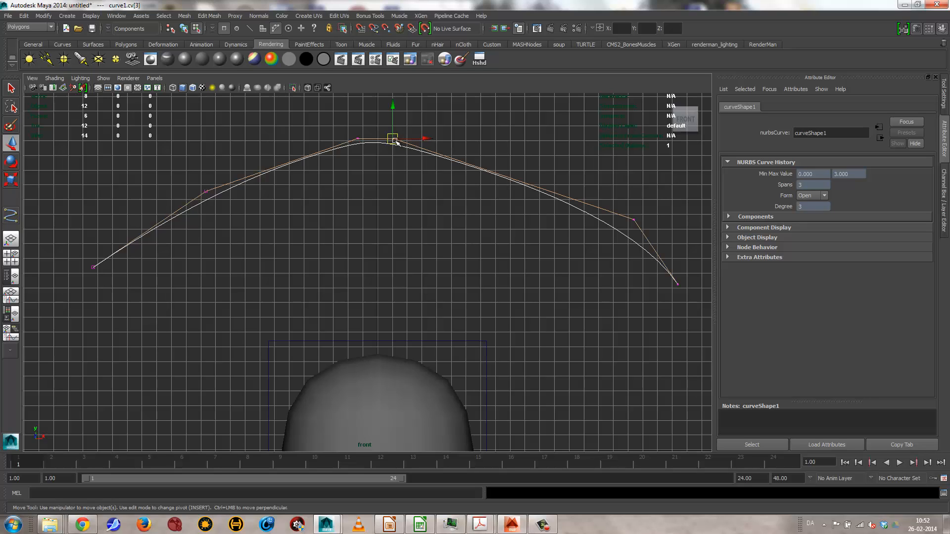
left_click_drag(396, 142, 363, 142)
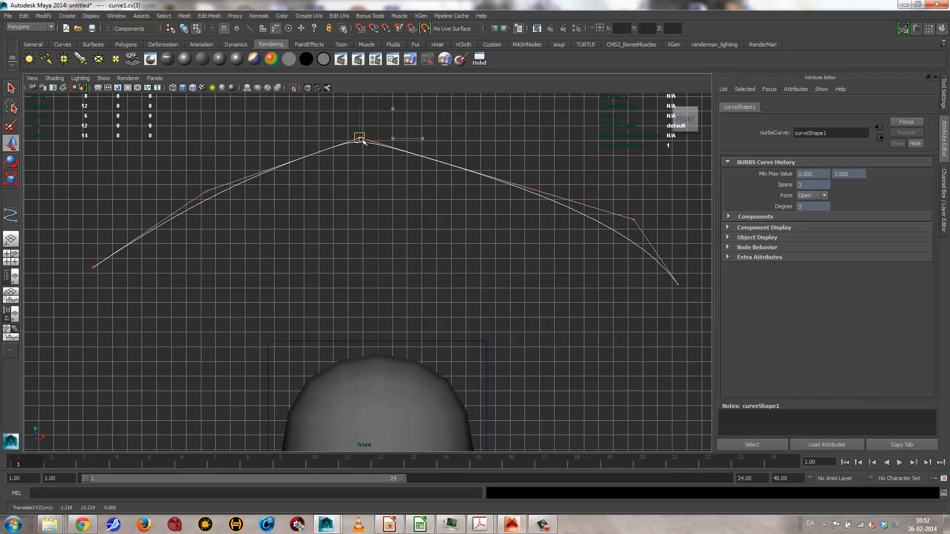
right_click_drag(334, 165, 529, 180, "alt")
middle_click_drag(422, 191, 449, 265, "alt")
left_click_drag(336, 129, 413, 161)
left_click(184, 241)
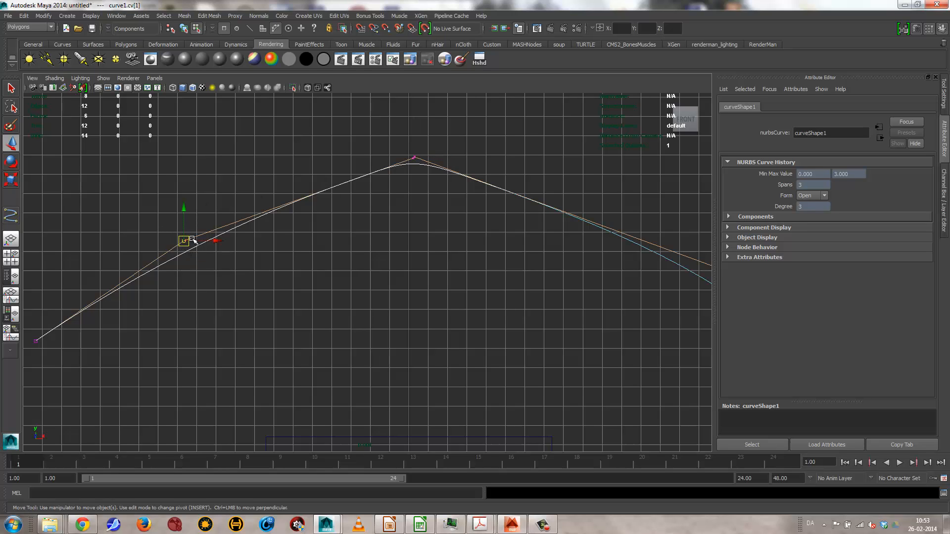
left_click_drag(183, 241, 346, 161)
left_click(401, 259)
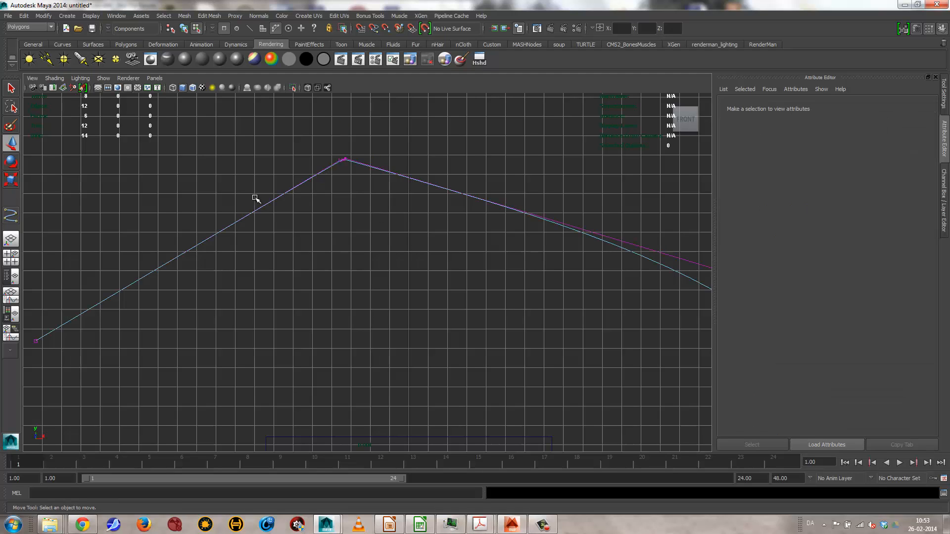
- Return the curve to object mode and select the smoothed cube in the perspective view
right_click_drag(366, 164, 392, 154)
left_click(376, 166)
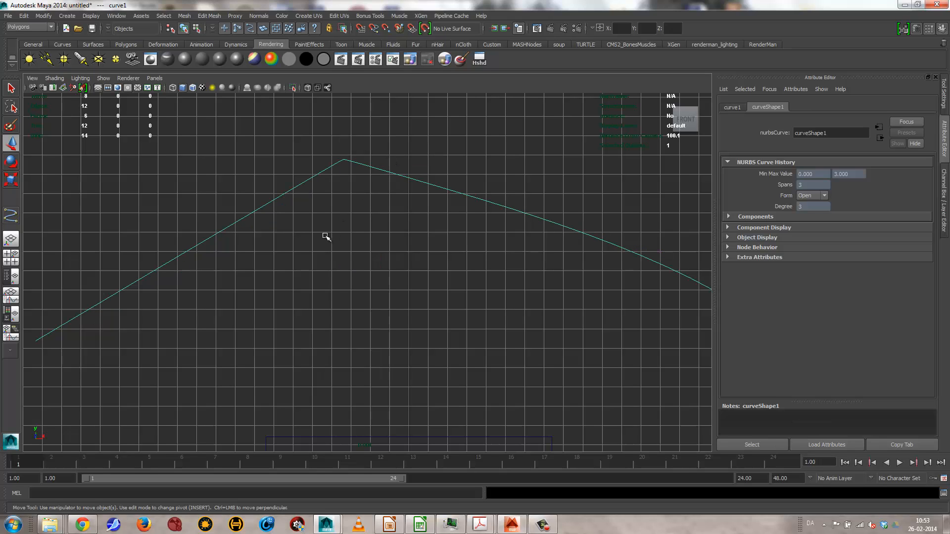
key("space")
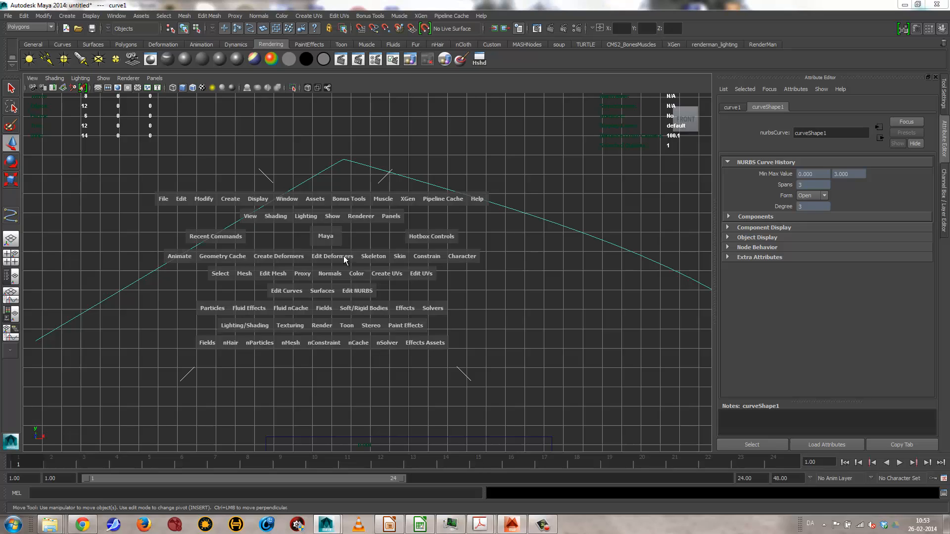
left_click(344, 258)
left_click_drag(331, 233, 336, 211)
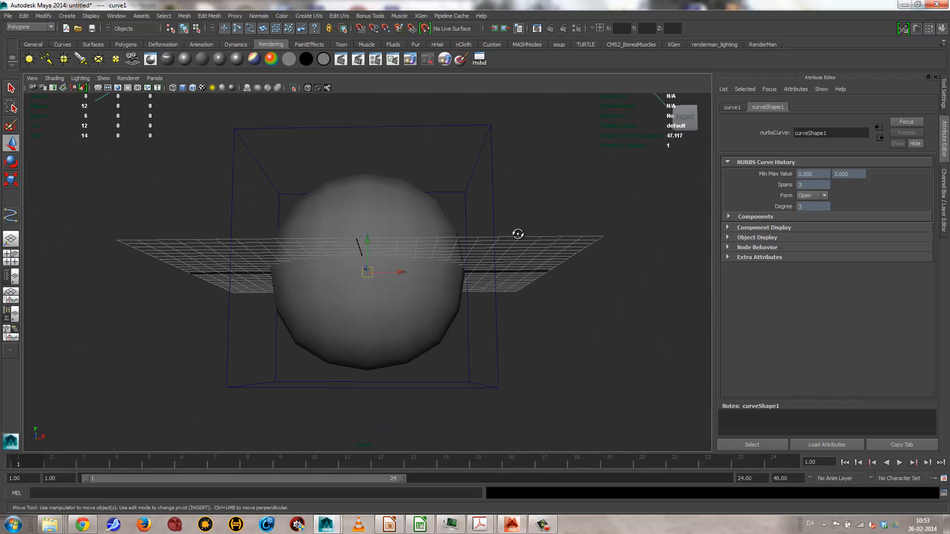
left_click_drag(518, 233, 503, 263, "alt")
left_click(450, 224)
mouse_move(419, 245)
left_mouse_down("alt")
mouse_move(398, 246)
mouse_move(441, 247)
mouse_move(378, 248)
mouse_move(414, 249)
left_mouse_up("alt")
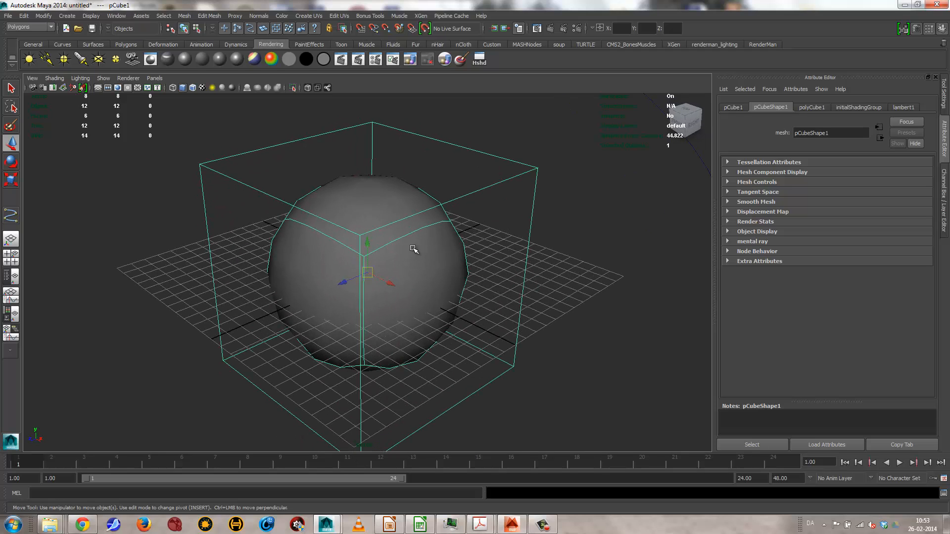
- Step the cube's smooth preview down and up through several subdivision levels, ending on a finer level
key("Page_Down")
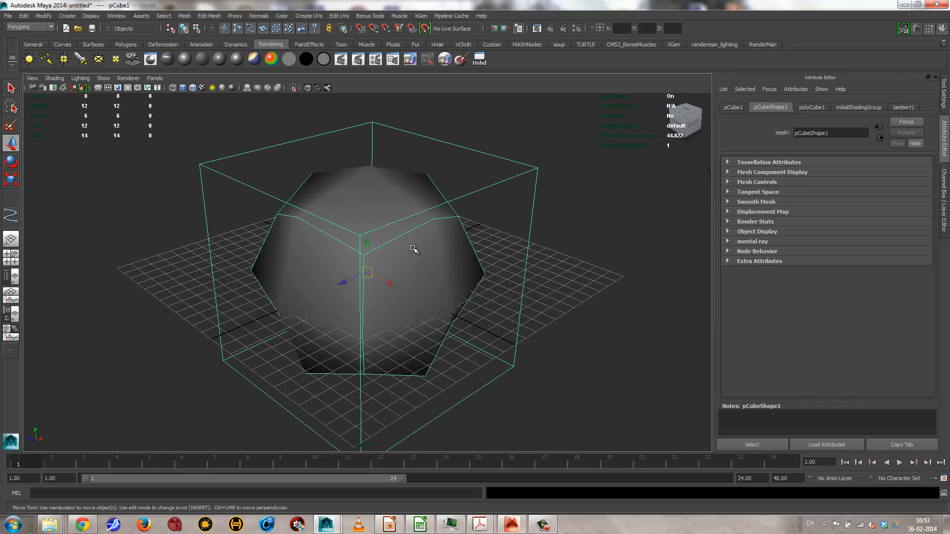
key("Page_Up")
key("Page_Down")
key("Page_Down")
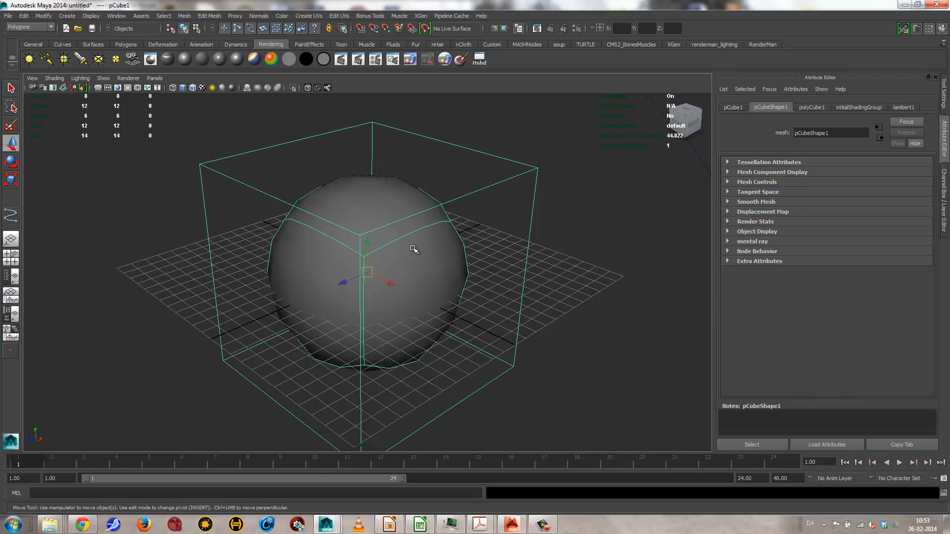
key("Page_Up")
key("Page_Up")
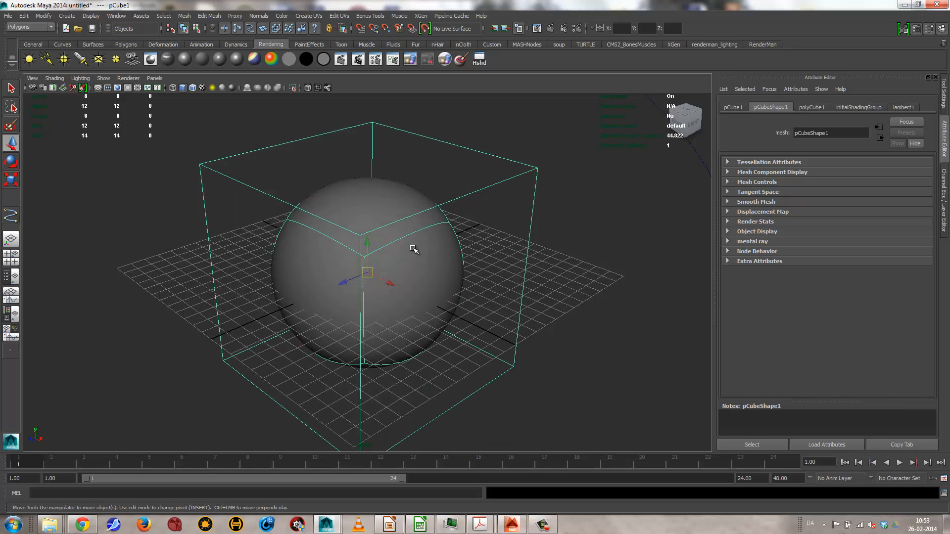
- Insert an edge loop around the cube very close to its front face
left_click_drag(364, 212, 313, 206, "alt")
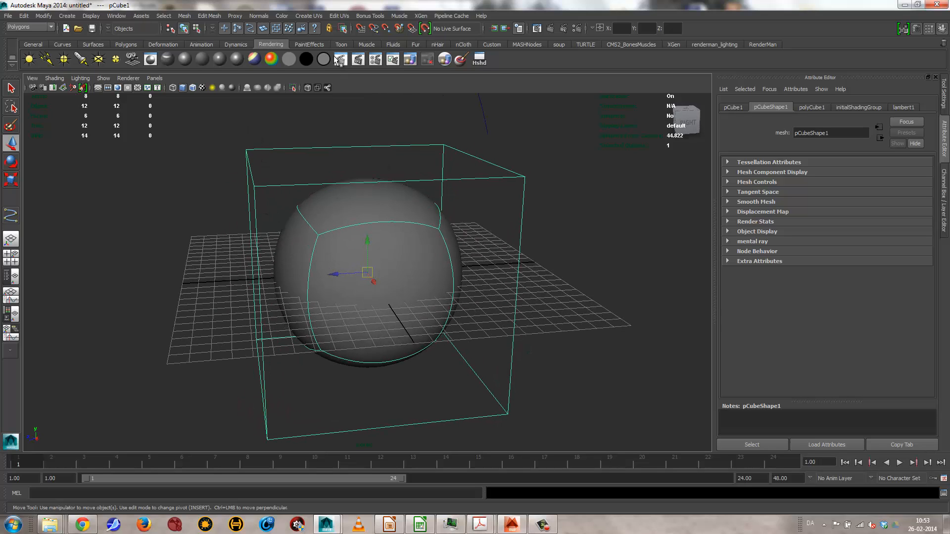
left_click(209, 17)
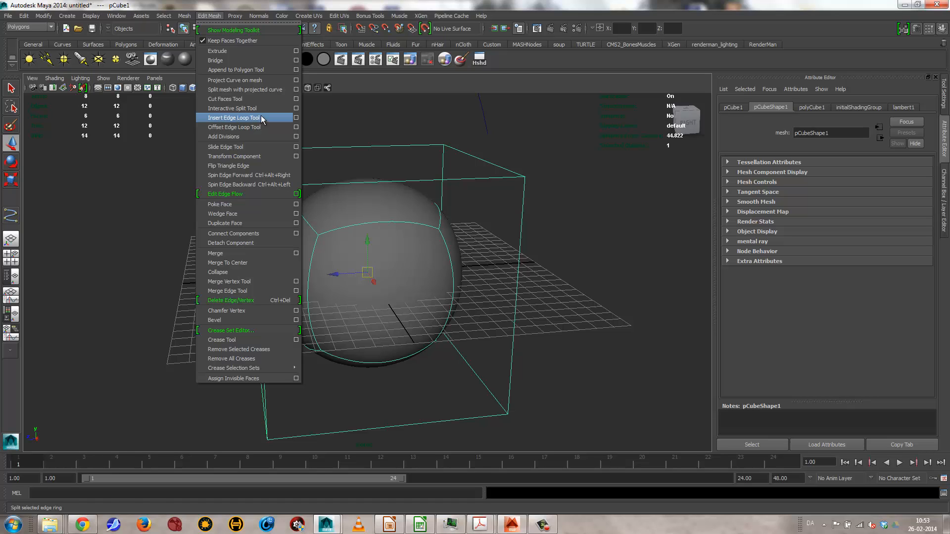
left_click(234, 118)
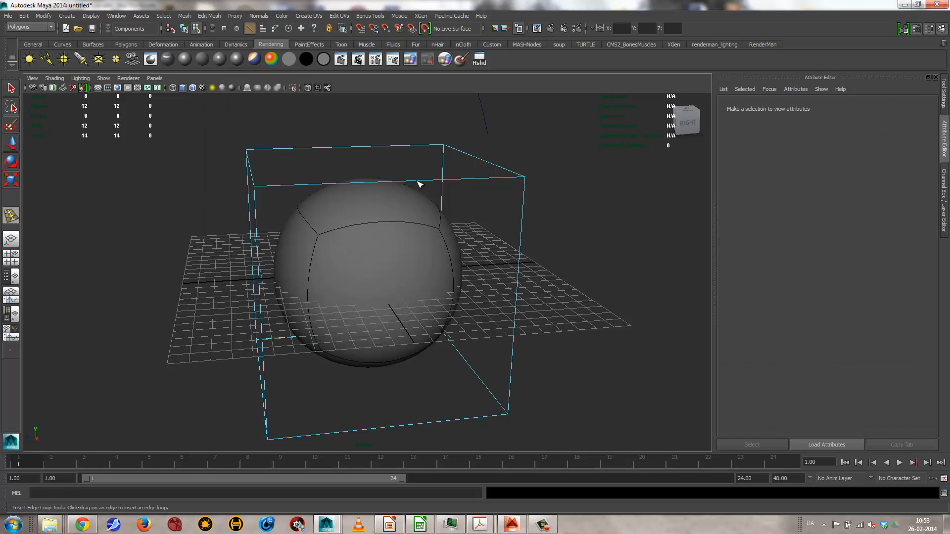
left_click_drag(439, 183, 437, 183)
left_click_drag(313, 184, 317, 184)
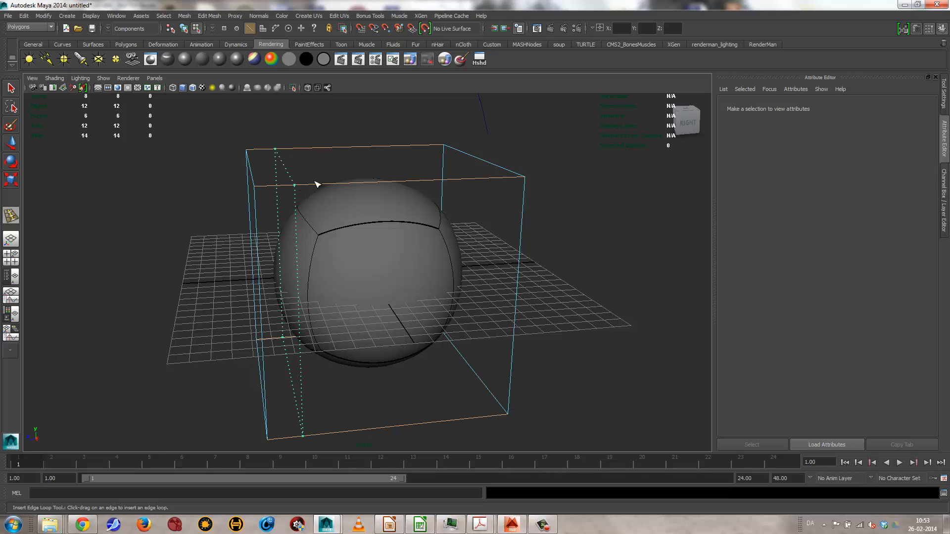
left_click_drag(449, 184, 274, 195)
left_click_drag(417, 186, 321, 188)
left_click_drag(262, 193, 447, 196)
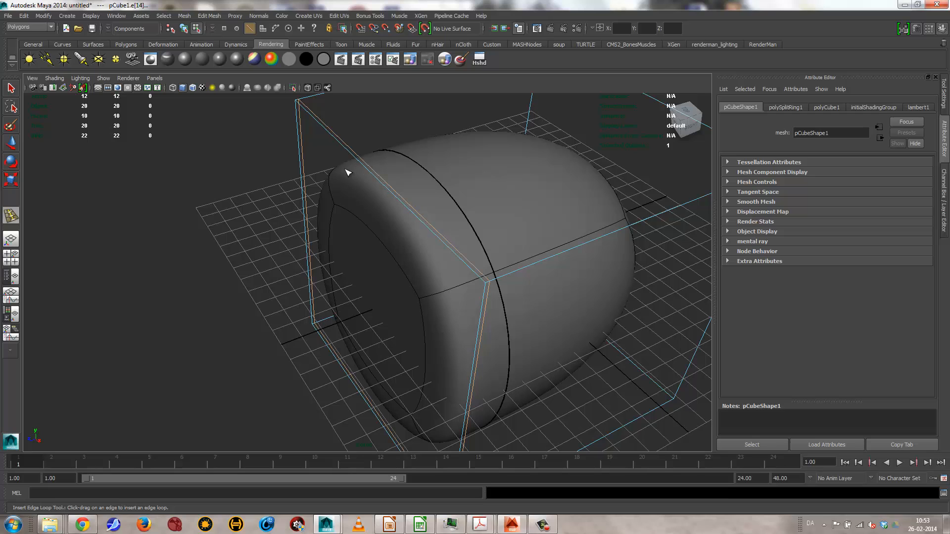
- Insert a second edge loop in the narrow strip between the first loop and the cube's front edge
left_click_drag(353, 174, 478, 187, "alt")
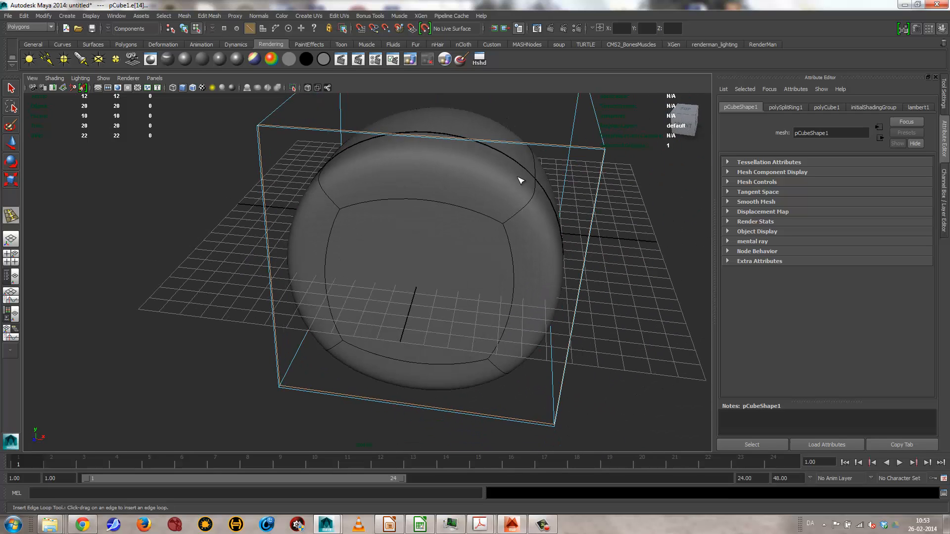
left_click_drag(543, 198, 364, 172, "alt")
right_click_drag(365, 172, 530, 191, "alt")
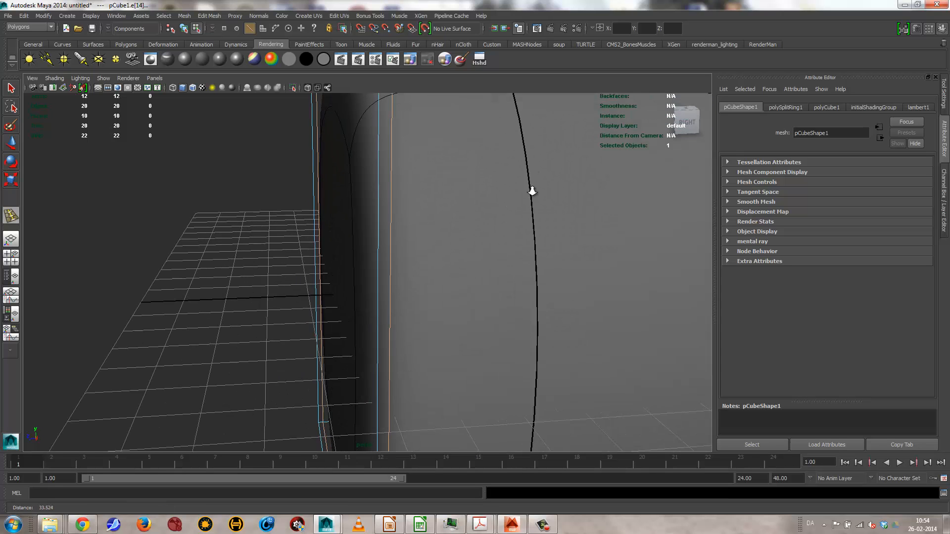
middle_click_drag(431, 176, 428, 269, "alt")
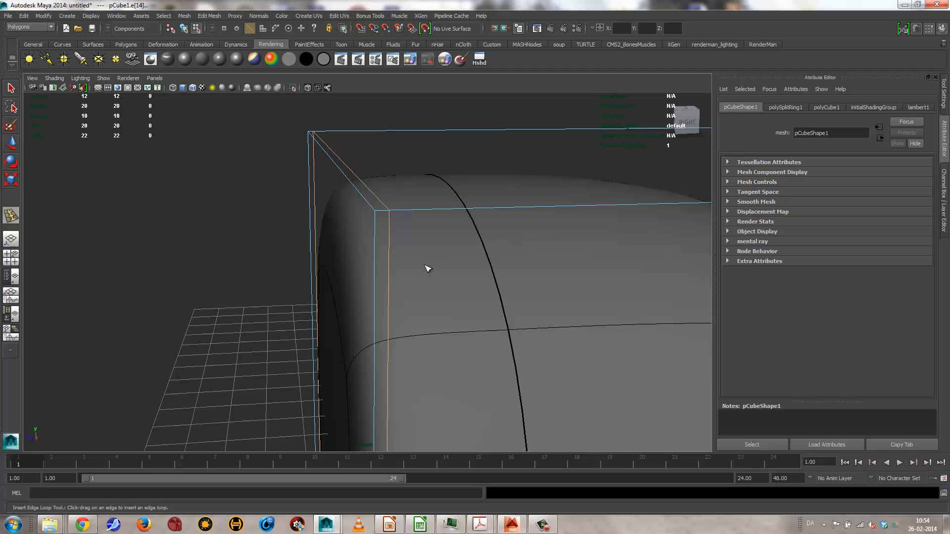
left_click(385, 213)
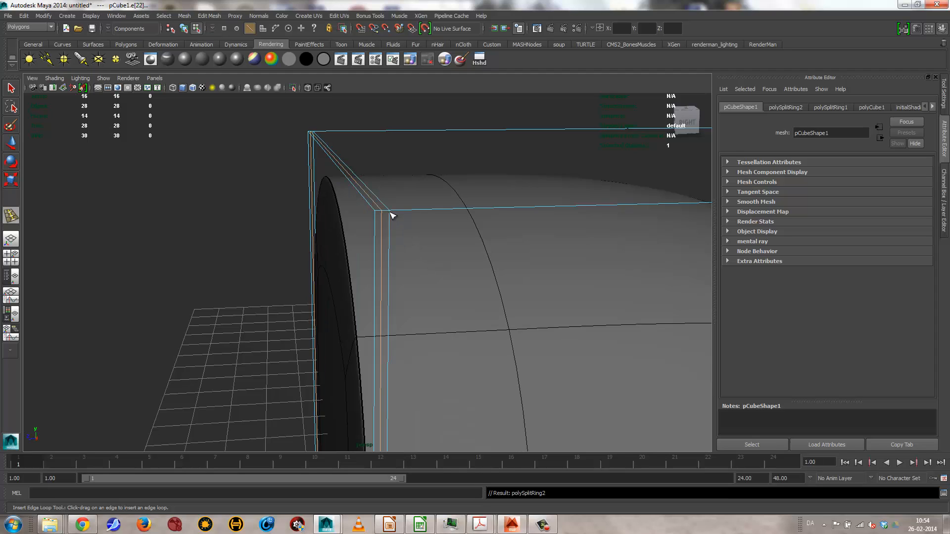
- Return the cube to object mode and deselect it to examine the sharpened front rim
left_click_drag(390, 215, 373, 260, "alt")
right_click_drag(473, 283, 518, 272)
left_click_drag(593, 329, 445, 322, "alt")
left_click_drag(508, 205, 423, 145)
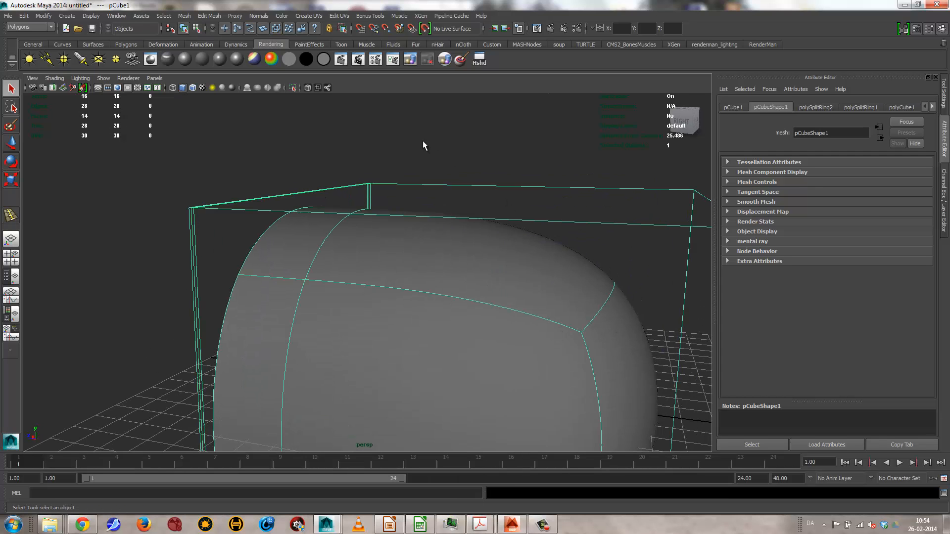
left_click(442, 148)
left_click_drag(392, 309, 378, 328, "alt")
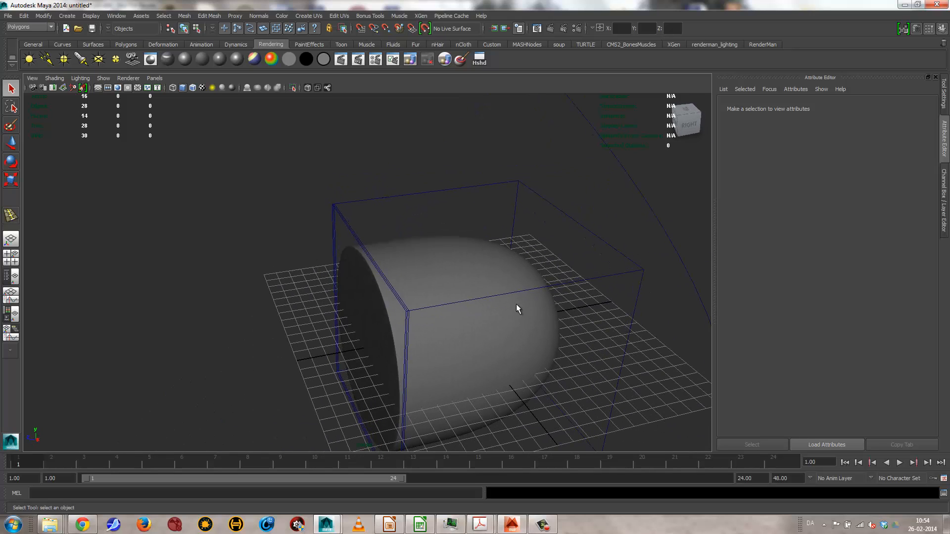
- Insert another edge loop running across the front loops, very close to the cube's right face, and examine the result
left_click(210, 15)
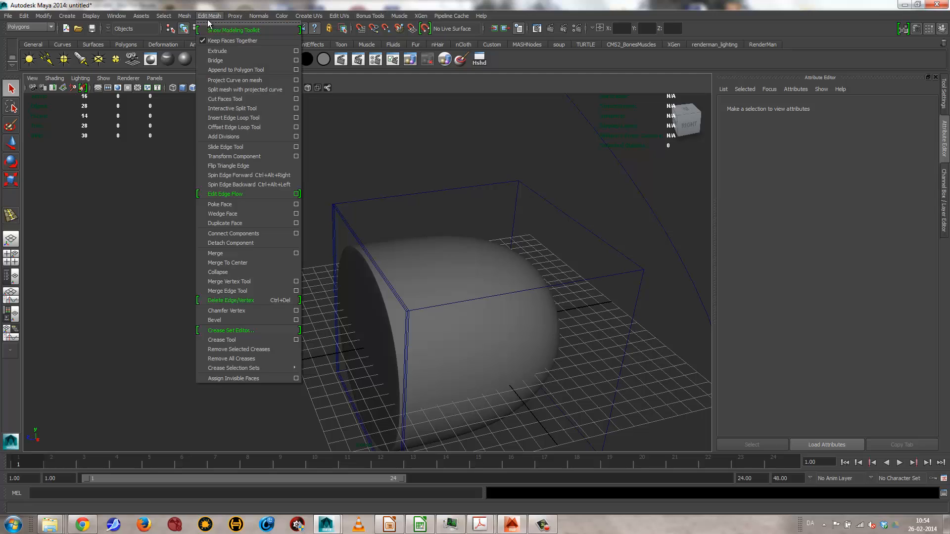
left_click(225, 118)
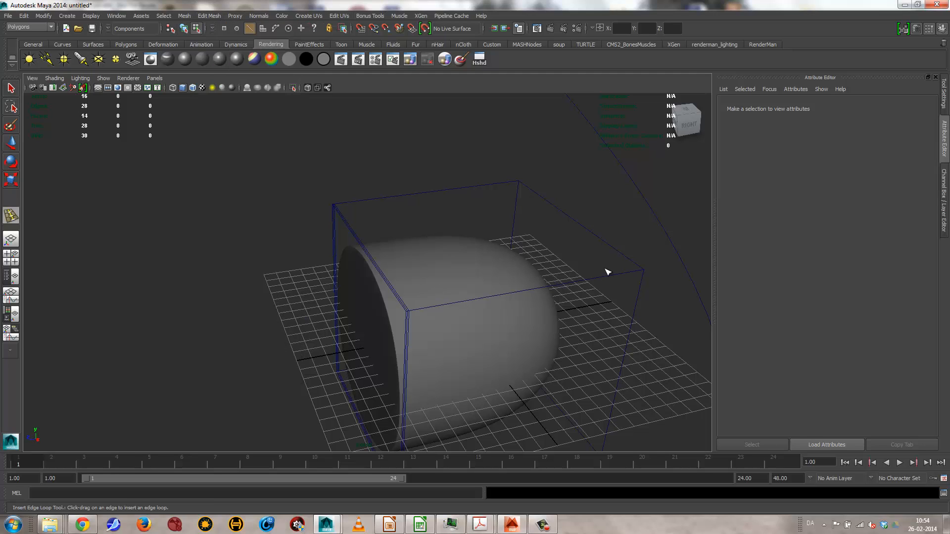
left_click(645, 269)
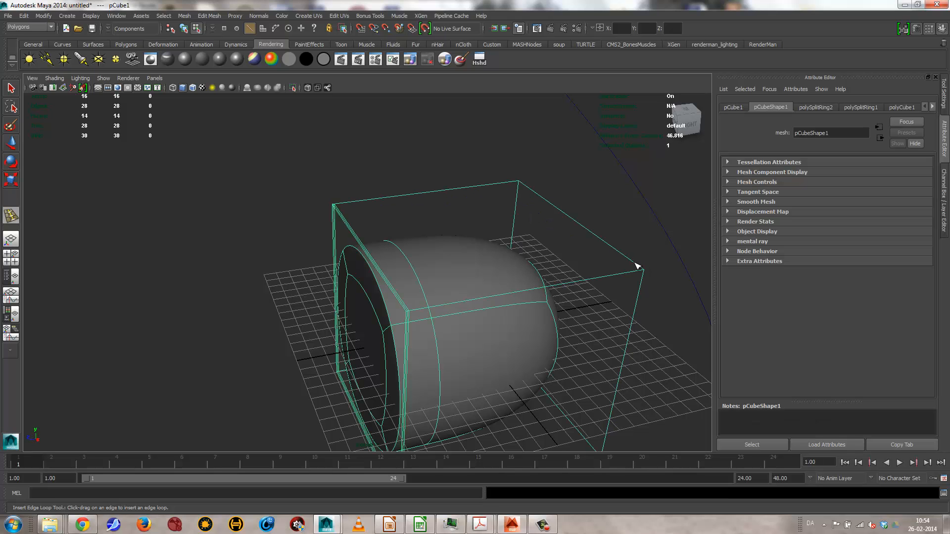
left_click(645, 271)
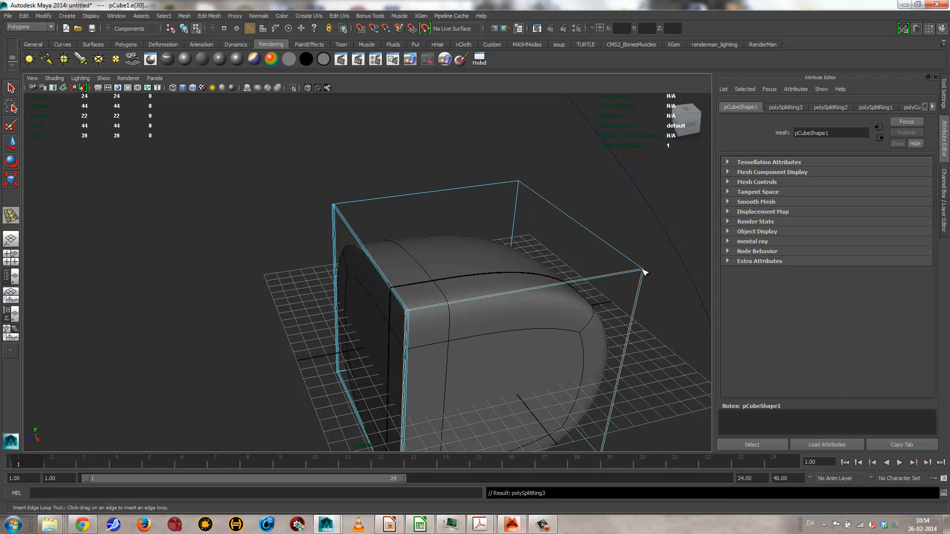
left_click_drag(537, 315, 335, 318, "alt")
key("super")
left_click(455, 325)
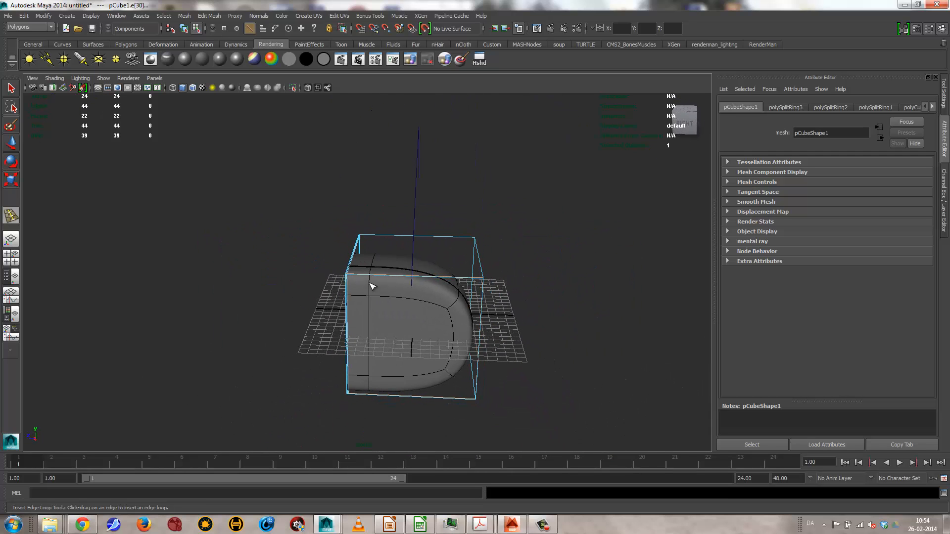
left_click_drag(404, 305, 278, 325, "alt")
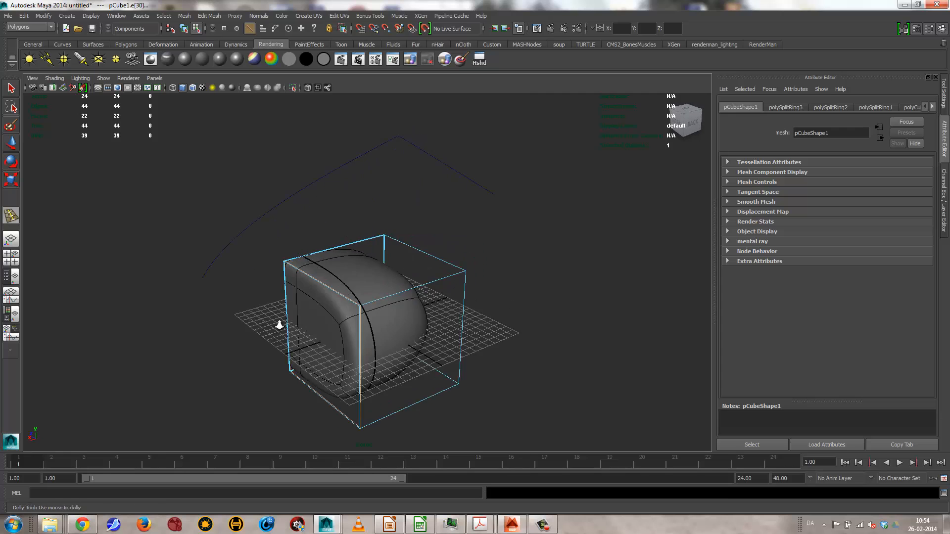
right_click_drag(278, 324, 466, 345, "alt")
- Return the cube to object mode and delete it from the scene
key("w")
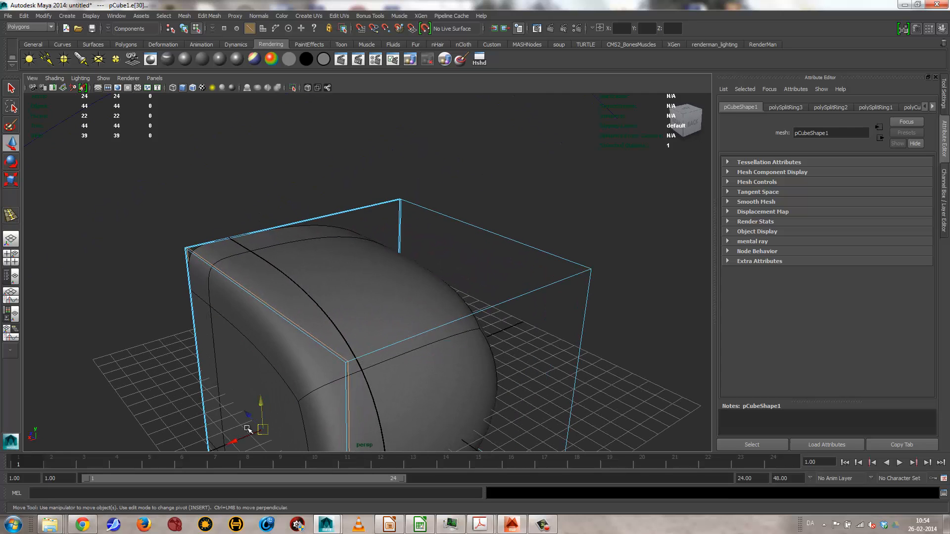
left_click_drag(235, 444, 221, 371)
key("q")
left_click_drag(255, 297, 427, 243, "alt")
left_click_drag(482, 276, 483, 276)
right_click_drag(386, 236, 426, 223)
left_click(393, 262)
key("Delete")
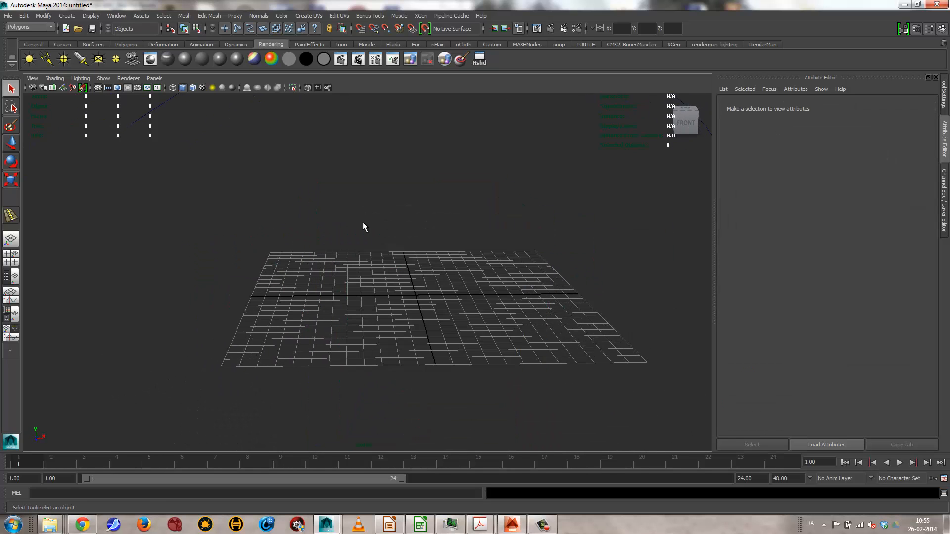
- Create a polygon plane and scale it up uniformly until it extends beyond the grid
left_click(63, 16)
mouse_move(99, 40)
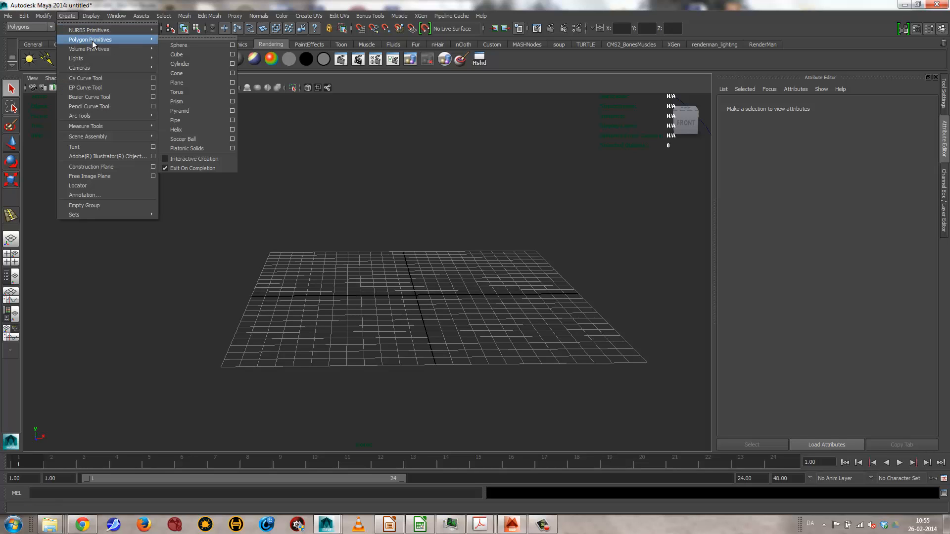
left_click(184, 84)
key("r")
middle_click_drag(303, 417, 572, 411)
- Switch the plane to face selection and select the four faces around its center
left_click_drag(551, 380, 279, 297, "alt")
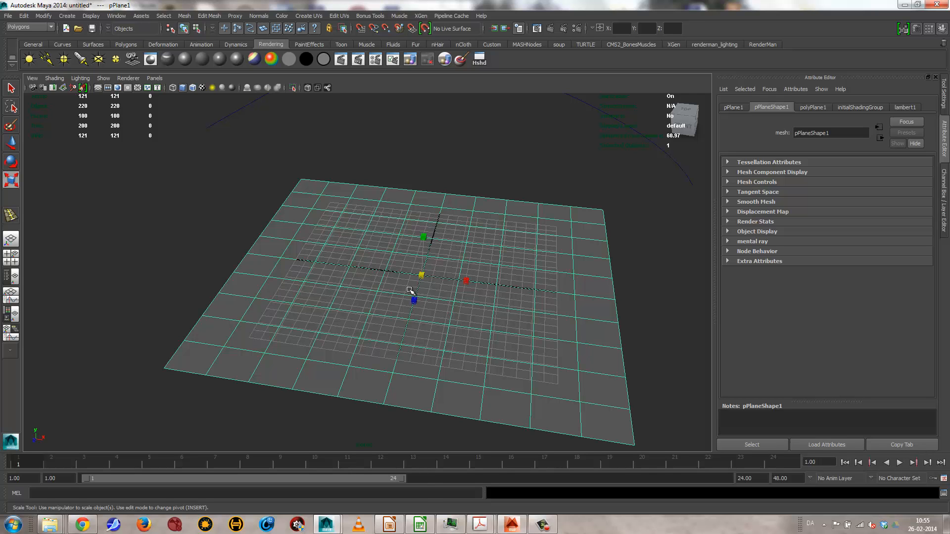
left_click_drag(446, 292, 438, 314, "alt")
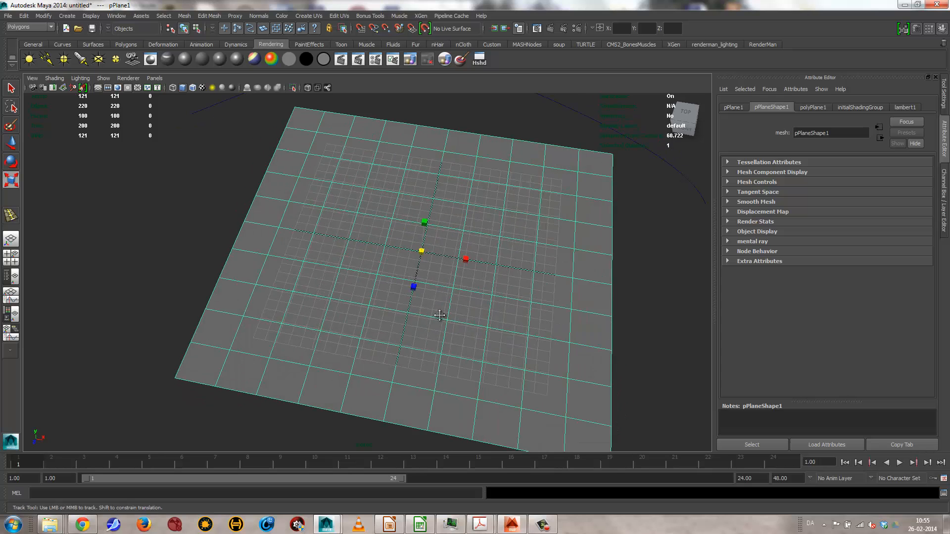
middle_click_drag(439, 314, 424, 354, "alt")
right_click_drag(460, 335, 544, 339, "alt")
right_click_drag(455, 300, 441, 323)
left_click(440, 323)
left_click(388, 320, "shift")
left_click(388, 283, "shift")
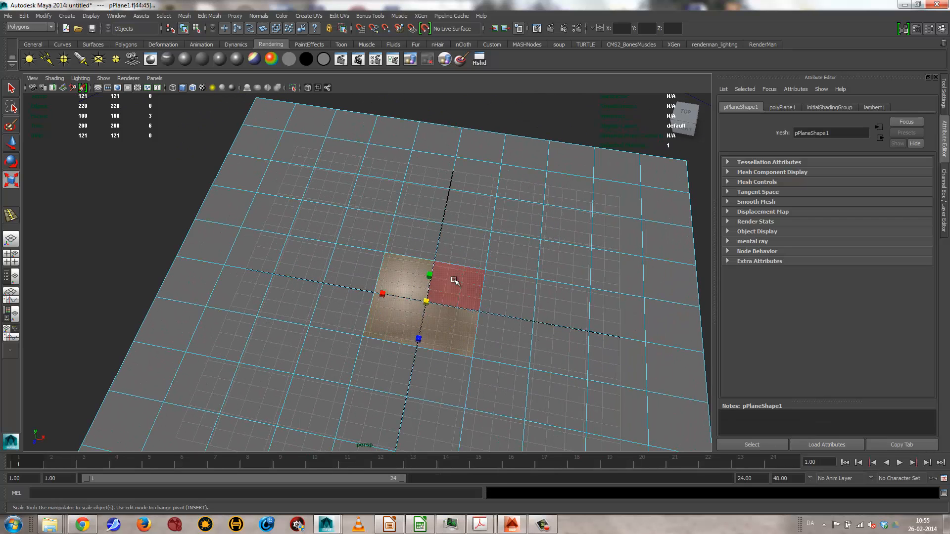
left_click(457, 284, "shift")
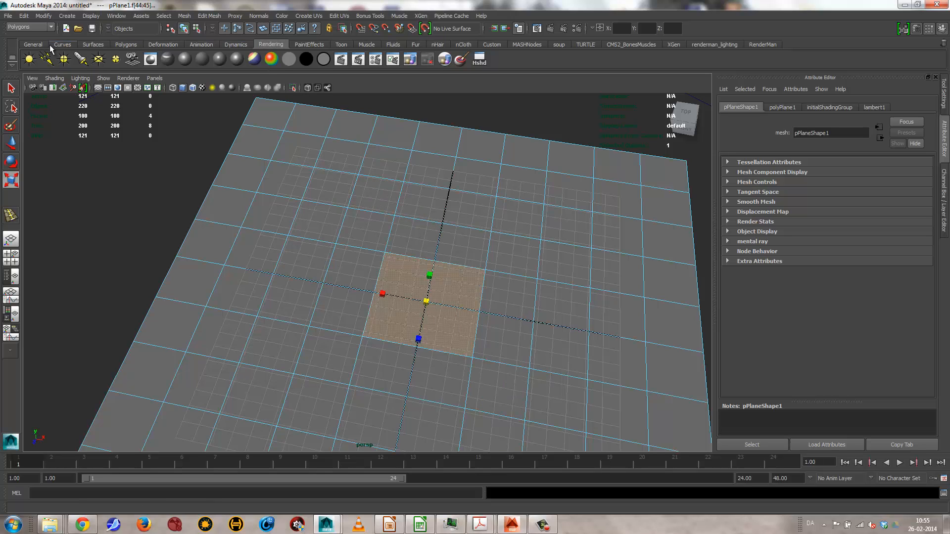
- Extrude the four selected faces upward by 10.194 units and display the mesh with smooth preview
left_click(125, 45)
left_click(209, 16)
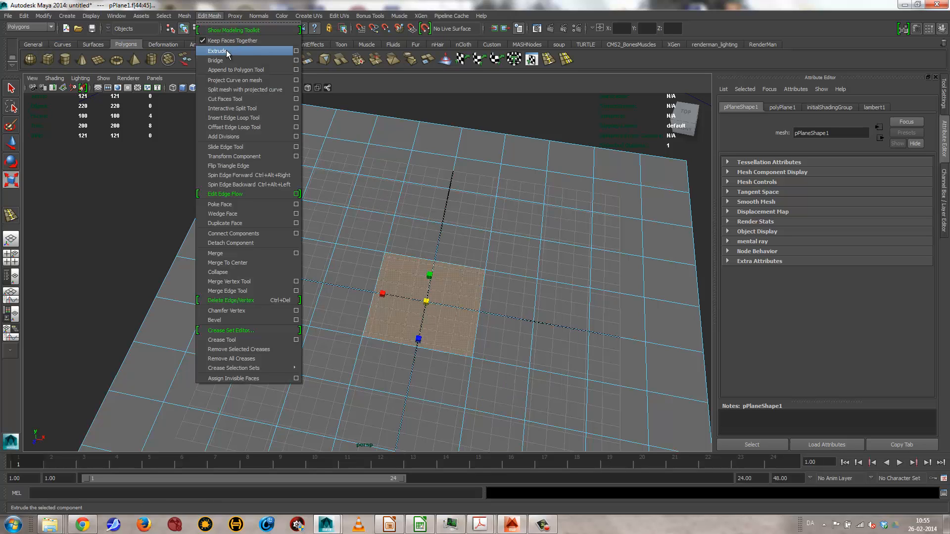
left_click(184, 15)
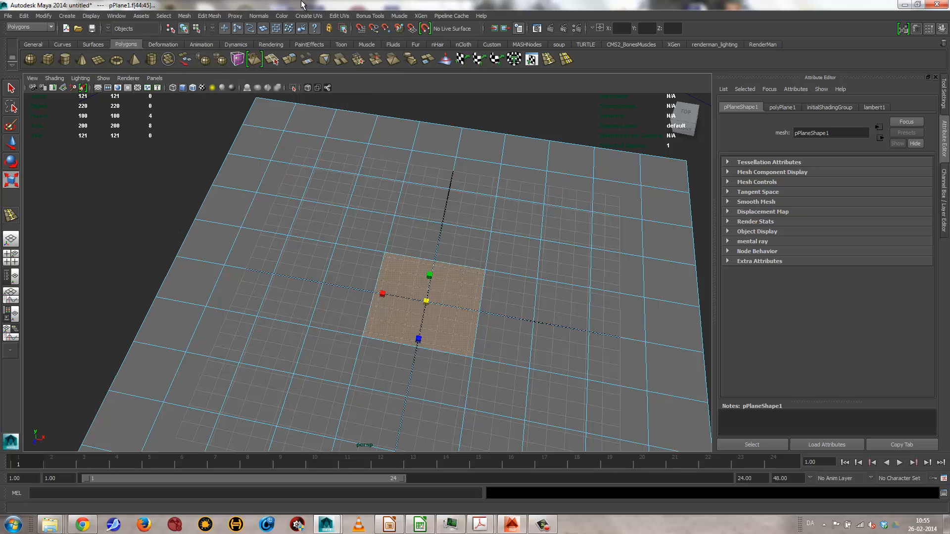
left_click(292, 61)
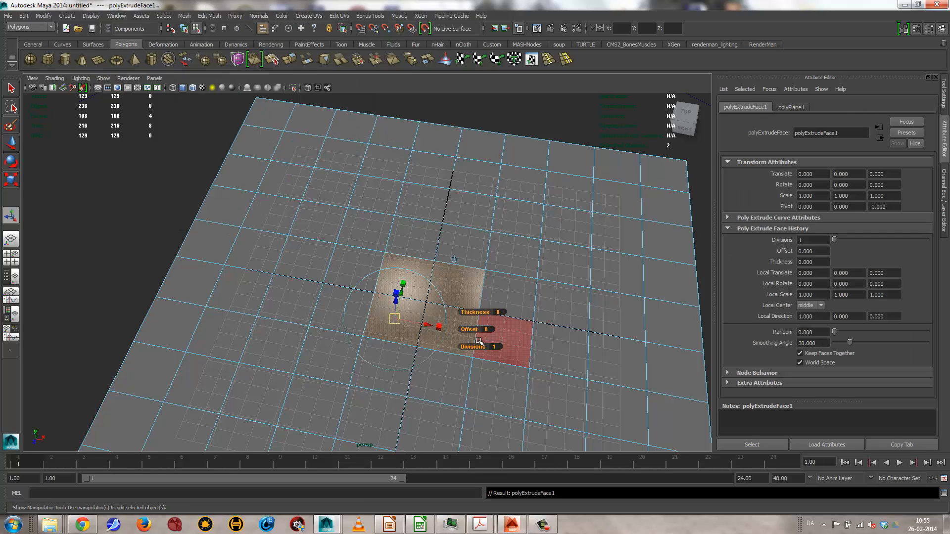
left_click_drag(413, 376, 515, 322, "alt")
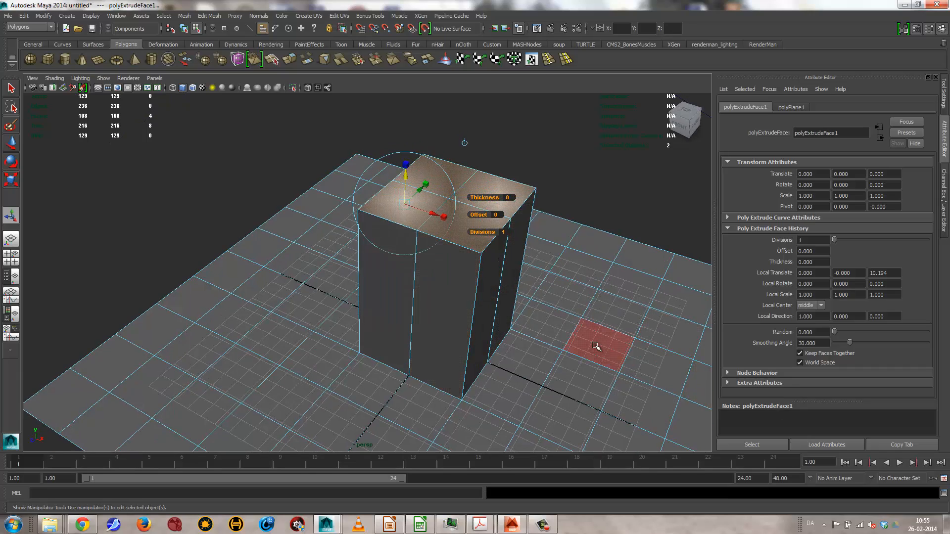
key("3")
left_click_drag(557, 345, 609, 306, "alt")
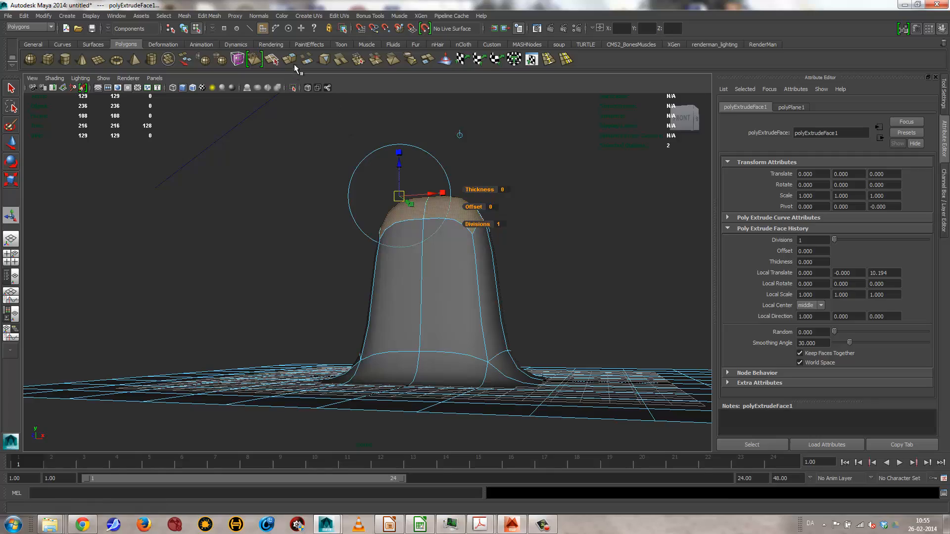
- Extrude the block's top faces once more by 0.143 units to tighten the smoothed top edge
left_click(290, 60)
left_click_drag(400, 167, 395, 159)
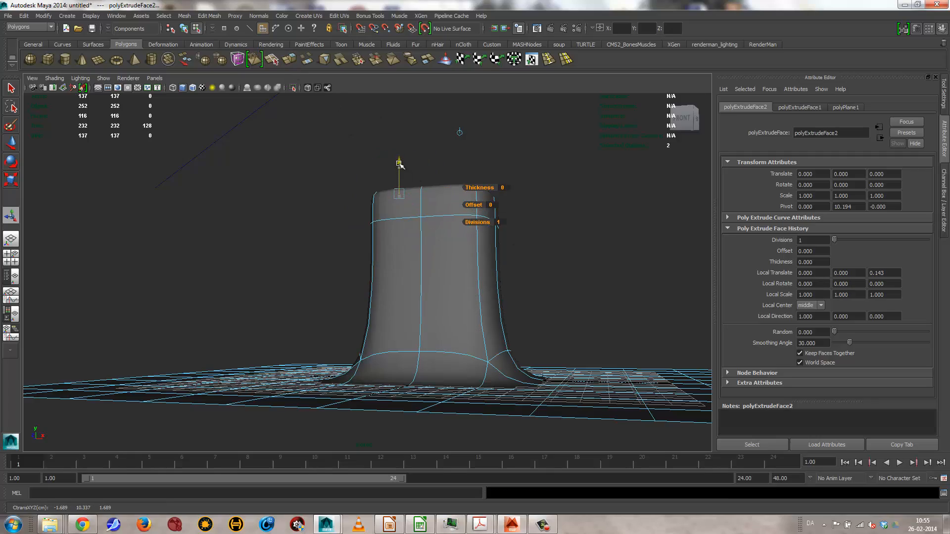
left_click_drag(509, 250, 428, 320, "alt")
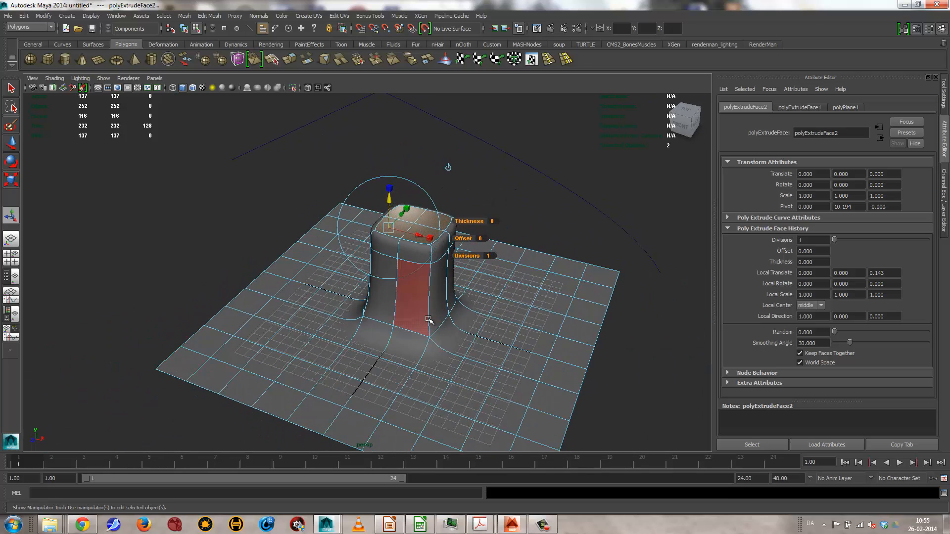
key("q")
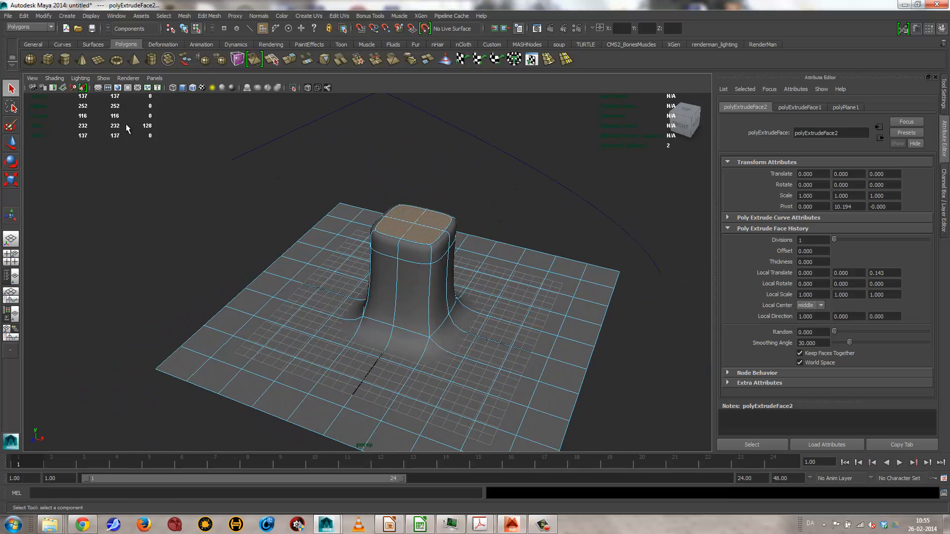
- Return the extruded plane to object selection and delete the whole mesh
left_click_drag(213, 148, 463, 312)
right_click_drag(412, 252, 445, 238)
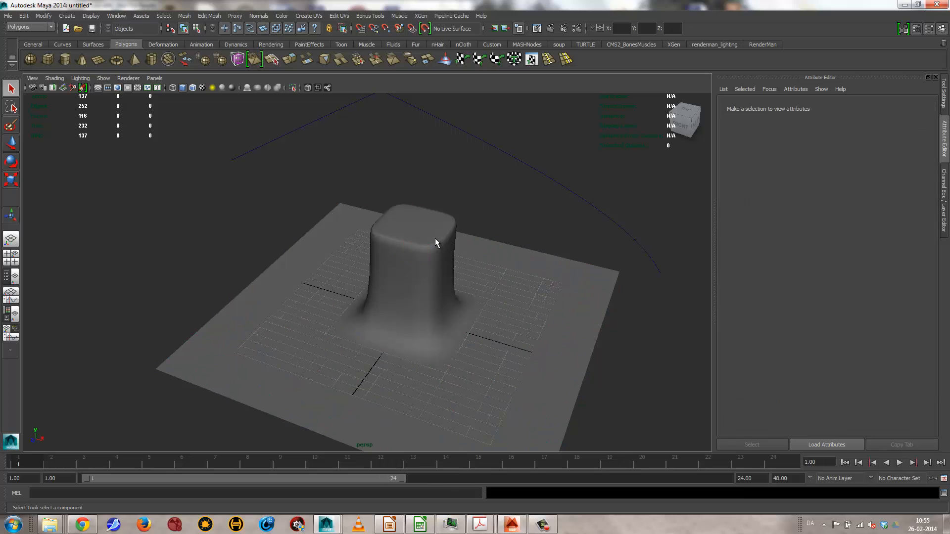
left_click(435, 239)
key("Delete")
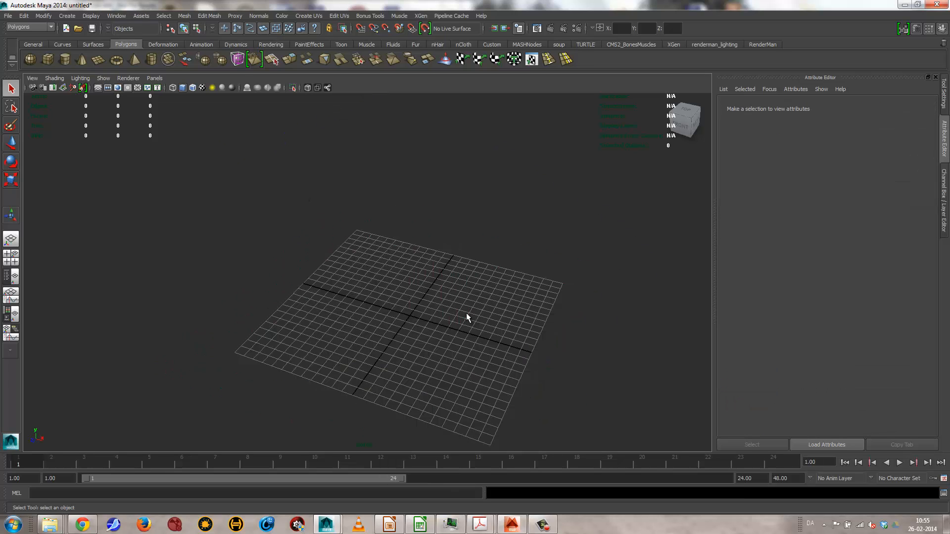
- Create a new polygon plane at the origin and scale it up uniformly until it extends beyond the grid
left_click(98, 59)
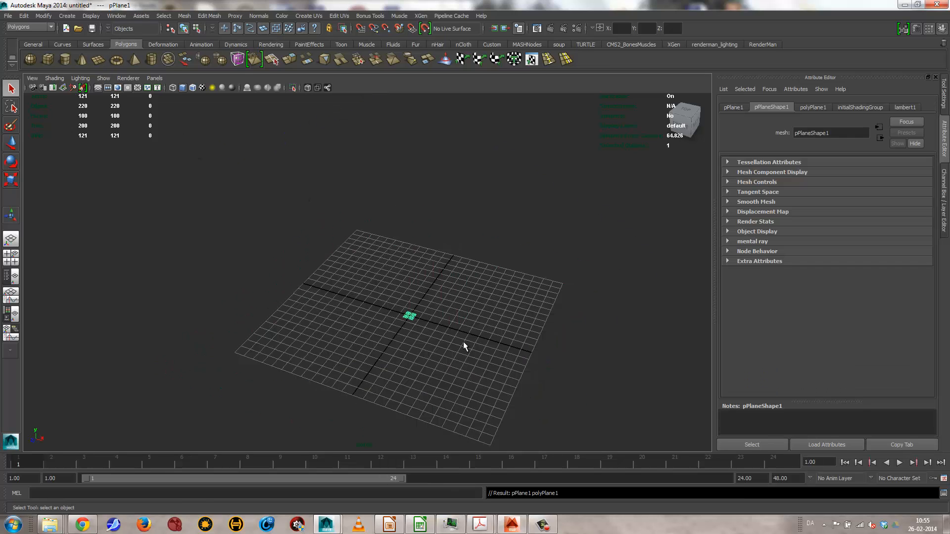
key("r")
left_click_drag(410, 315, 742, 393)
- Switch the new plane to face selection and select the four faces that meet at its center
left_click_drag(387, 357, 400, 343, "alt")
right_click_drag(400, 342, 399, 314)
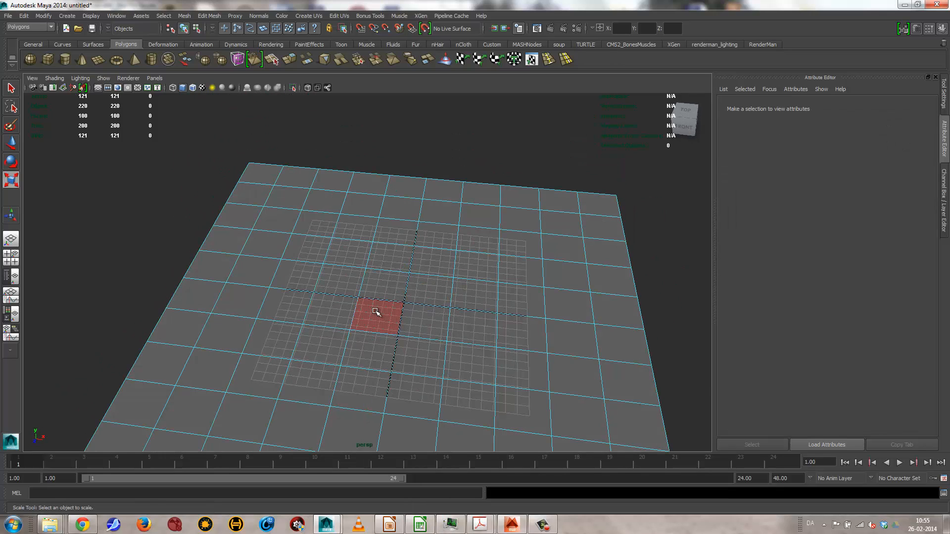
left_click(387, 312)
left_click(419, 315, "shift")
left_click(431, 287, "shift")
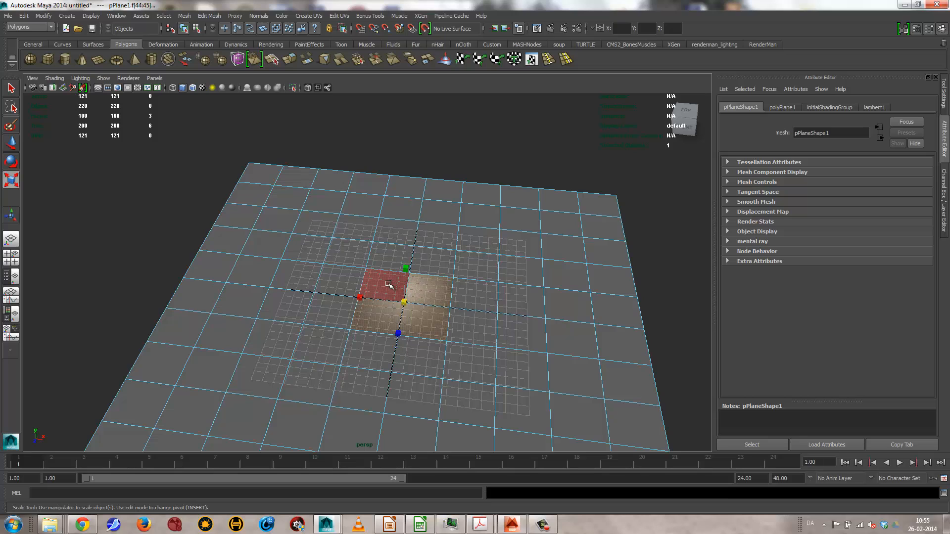
left_click(391, 286, "shift")
- Extrude the four center faces upward by 12.632 units and display the mesh with smooth preview
left_click_drag(509, 316, 424, 307, "alt")
right_click_drag(424, 307, 487, 320, "alt")
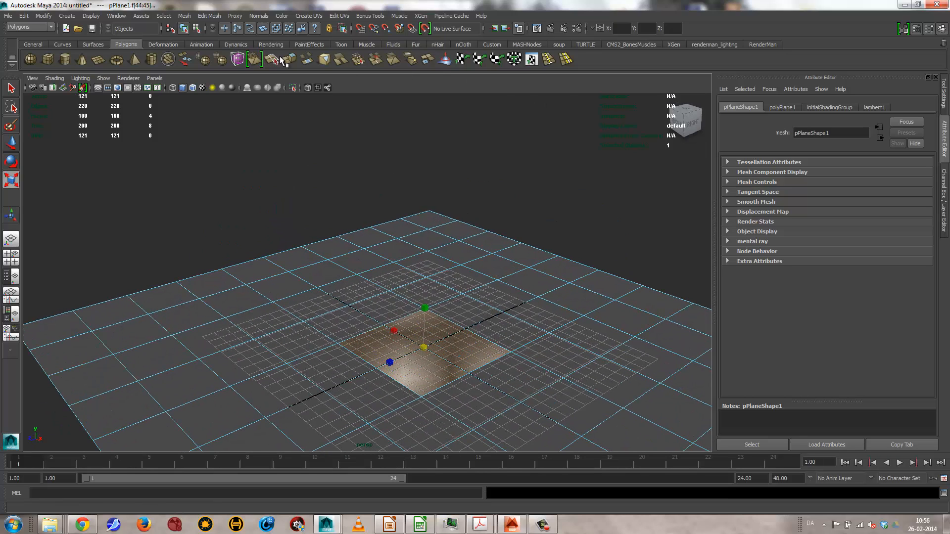
left_click(289, 59)
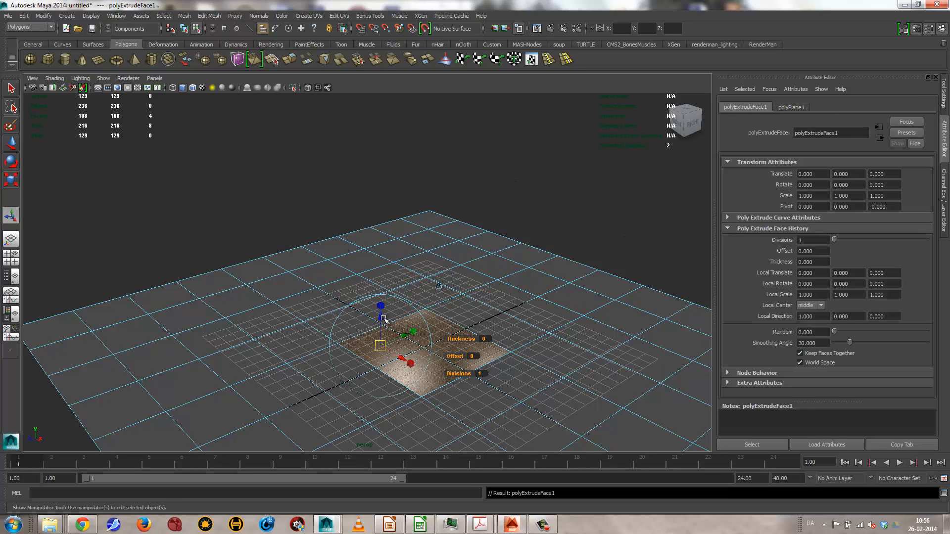
left_click_drag(384, 319, 382, 141)
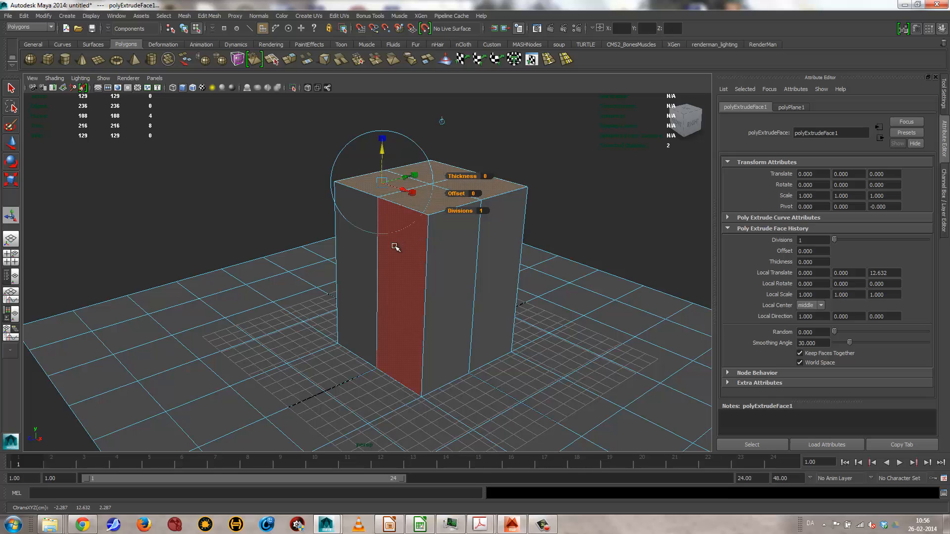
key("3")
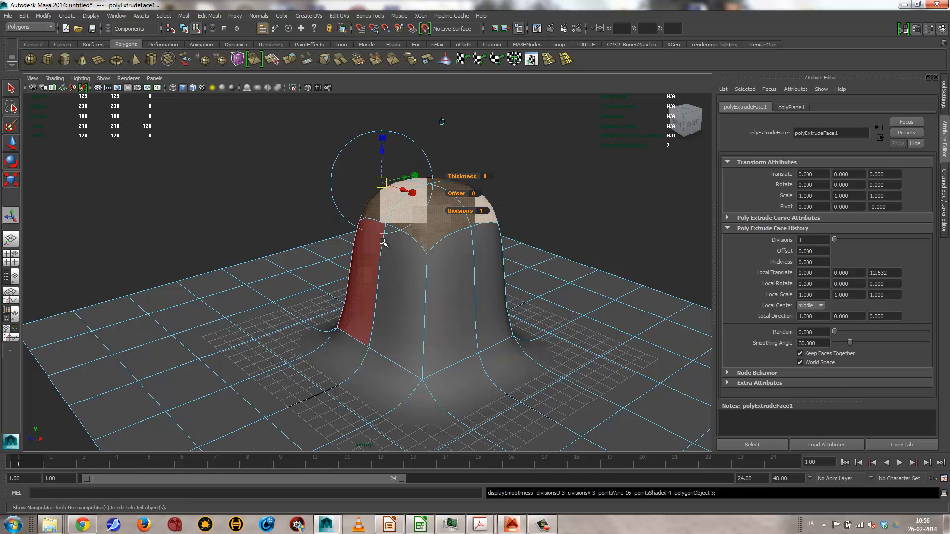
- Toggle Keep Faces Together off and on for the extrusion to compare separate and joined faces, leaving it enabled
left_click(800, 355)
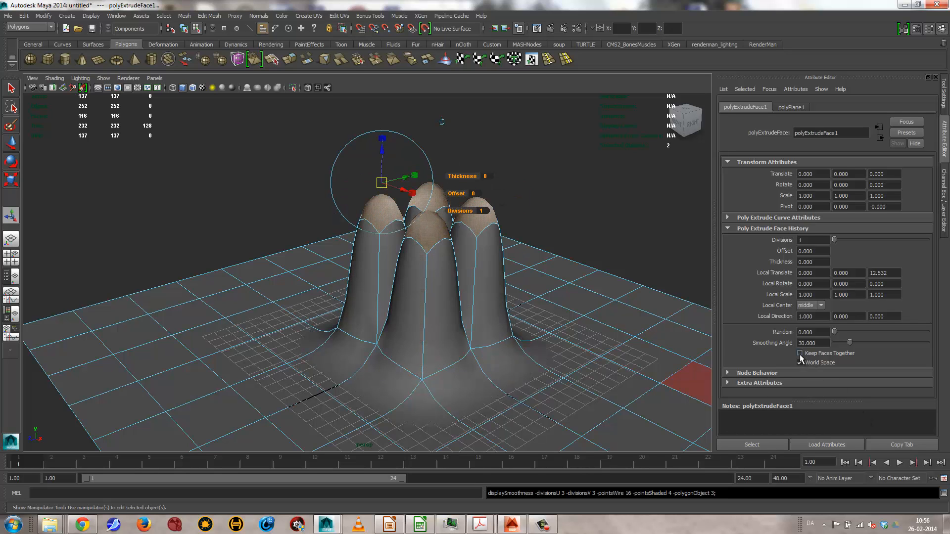
left_click(800, 355)
left_click(800, 354)
left_click(800, 354)
left_click(800, 354)
left_click(800, 355)
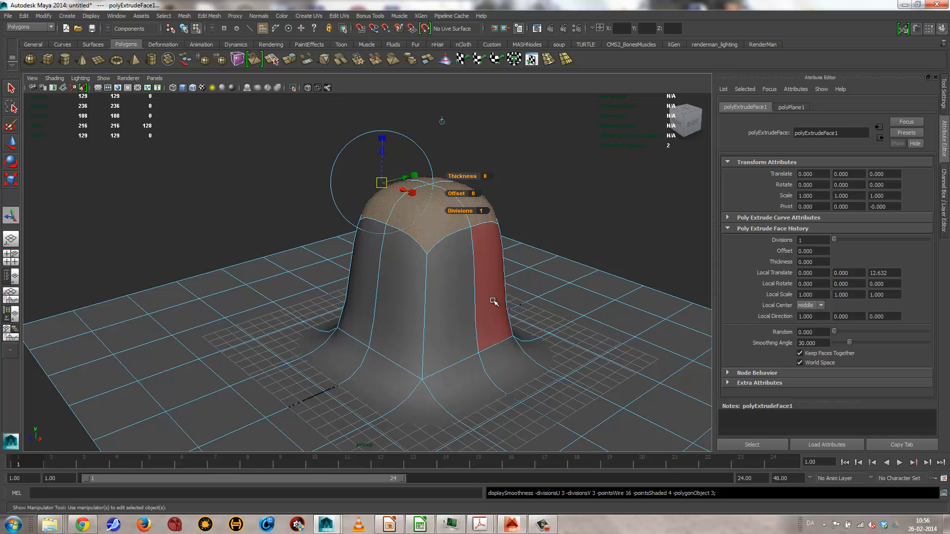
- Extrude the block's top faces again by 0.465 units to sharpen the smoothed top edge
left_click_drag(494, 302, 427, 299, "alt")
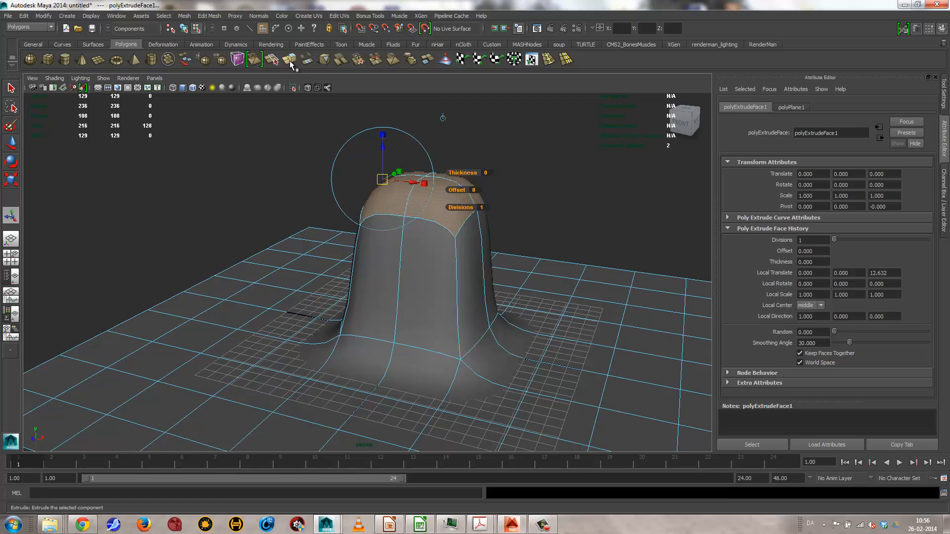
left_click(290, 60)
left_click_drag(384, 148, 383, 135)
- Insert an edge loop around the block's side walls close to its base to tighten the transition to the plane
left_click_drag(506, 234, 445, 314, "alt")
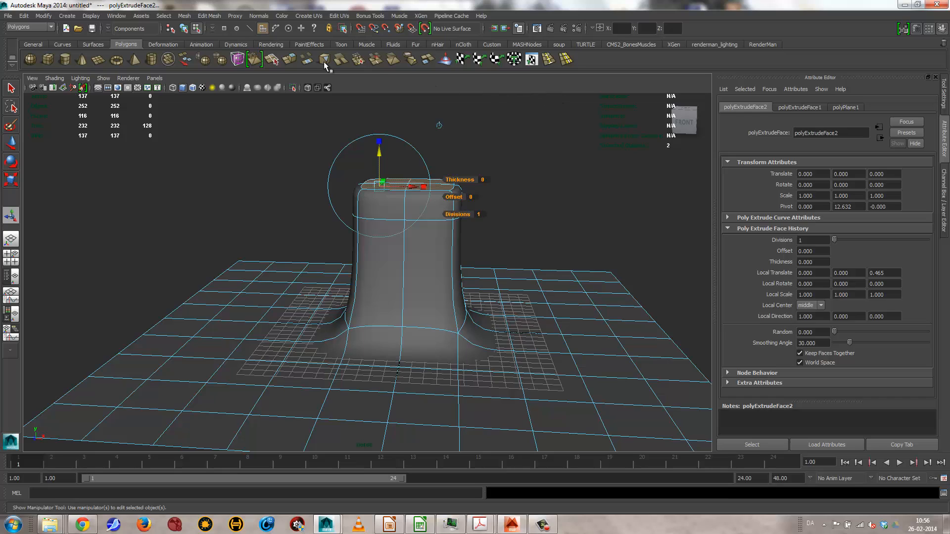
left_click(548, 60)
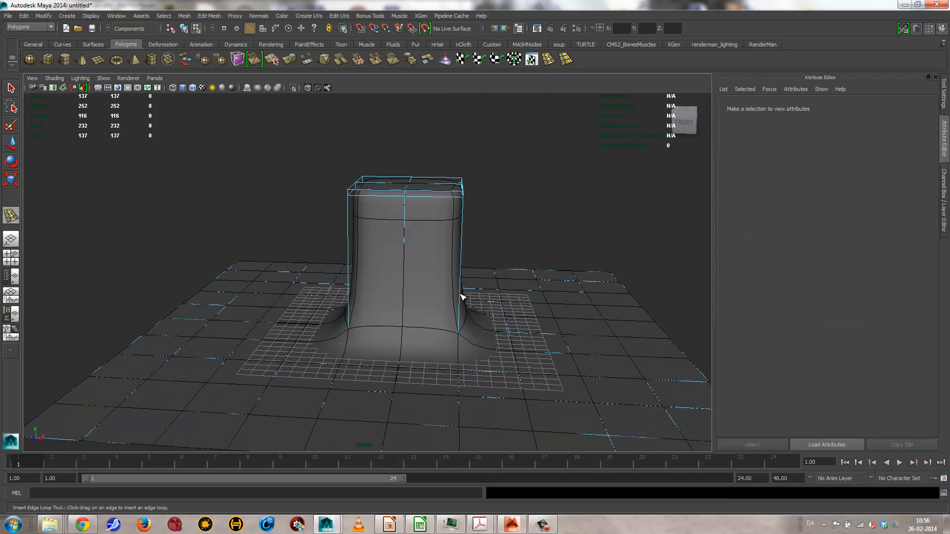
left_click_drag(460, 296, 403, 331)
right_click_drag(505, 349, 624, 354, "alt")
left_click_drag(526, 334, 369, 349, "alt")
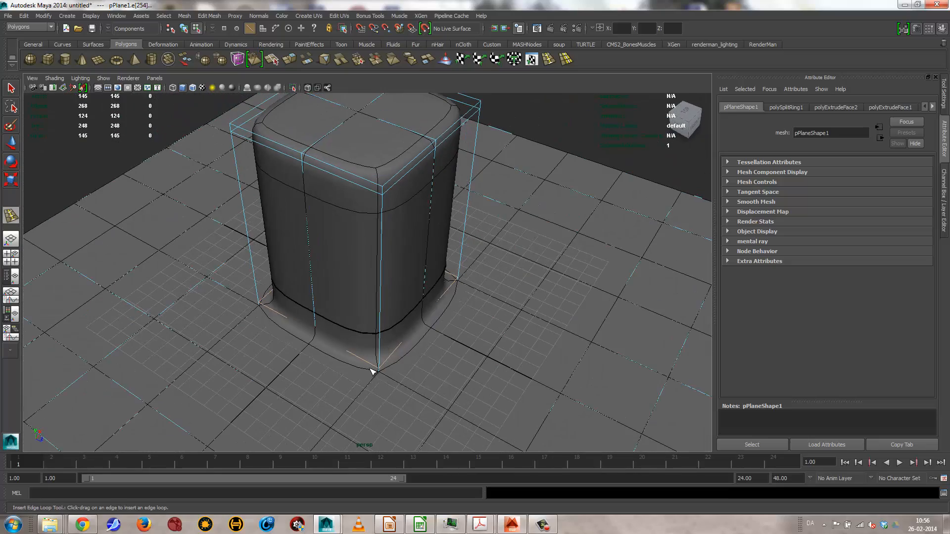
- Create a second polygon plane at the origin and move the extruded mesh aside to -41.477 along Z
right_click_drag(455, 335, 151, 322, "alt")
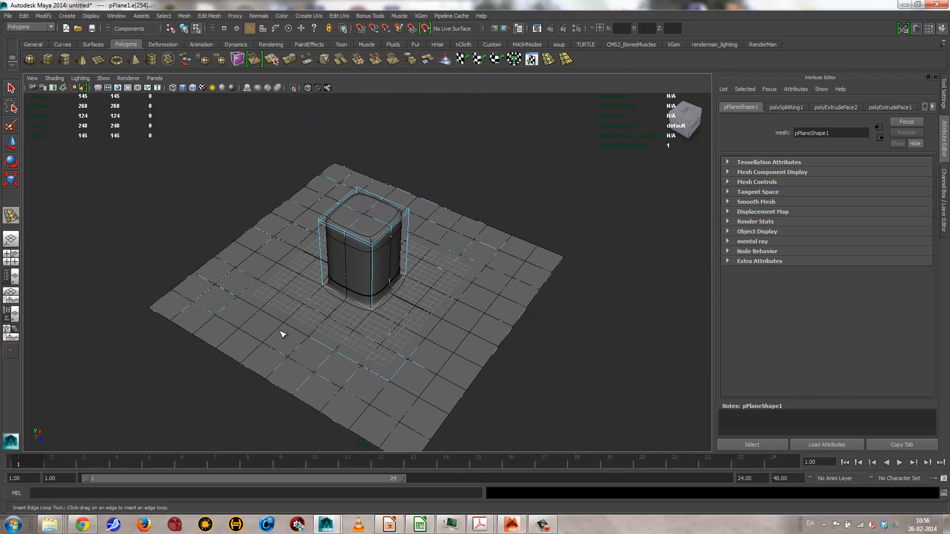
key("q")
left_click_drag(460, 364, 400, 344, "alt")
right_click_drag(401, 299, 440, 291)
left_click(390, 292)
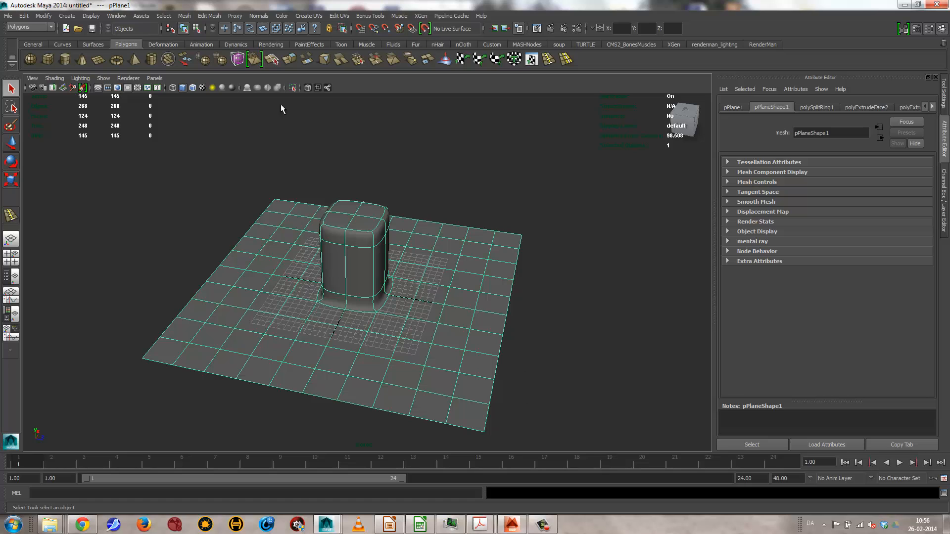
left_click(99, 60)
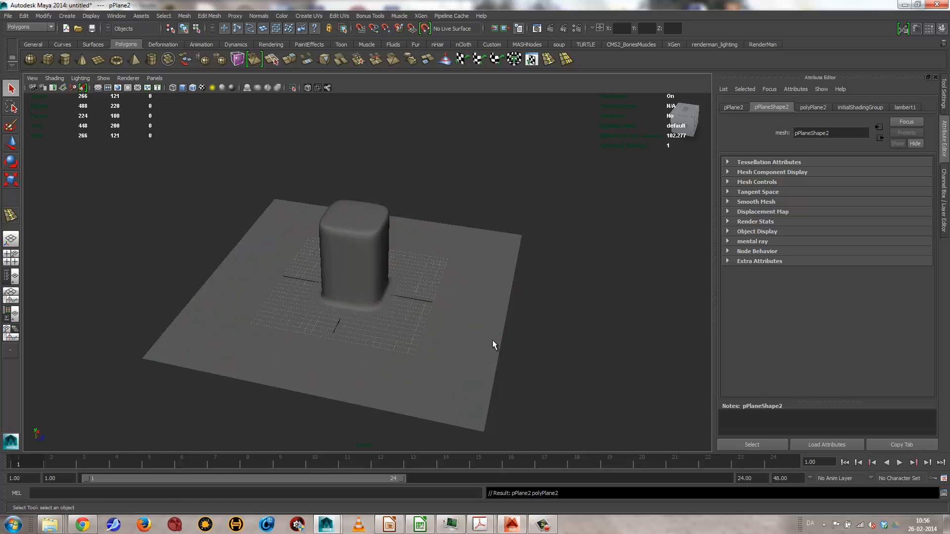
left_click(435, 337)
key("w")
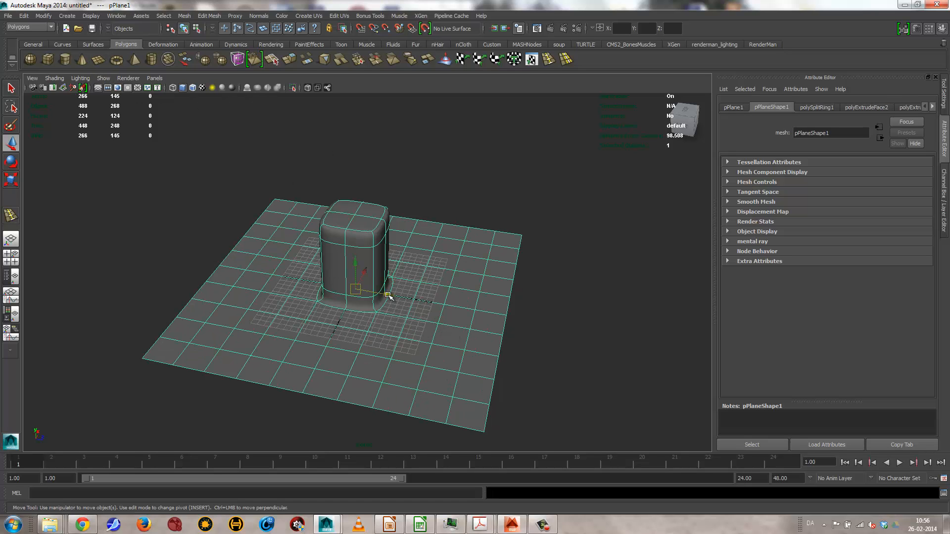
left_click_drag(394, 295, 142, 268)
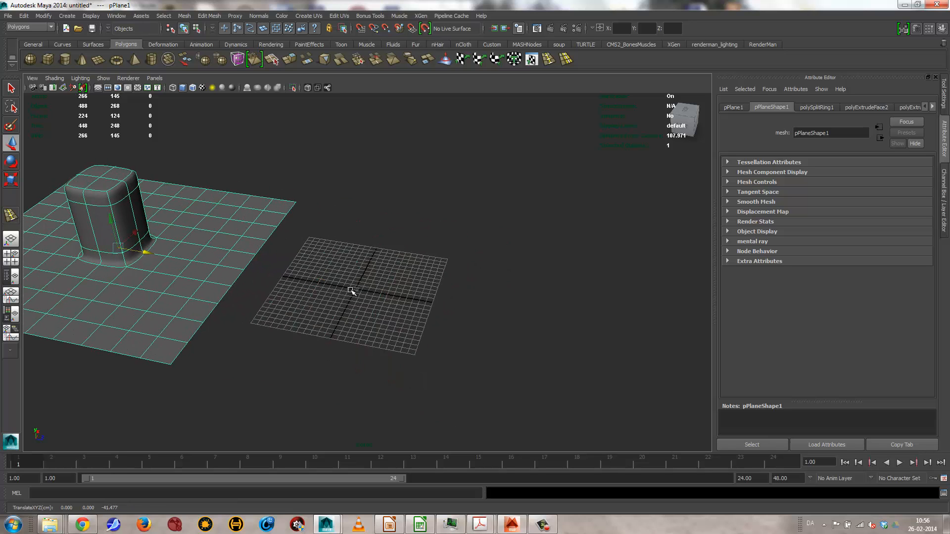
- Select the new small plane at the origin and scale it uniformly to 44.423
left_click(351, 290)
key("r")
middle_click_drag(399, 371, 475, 388)
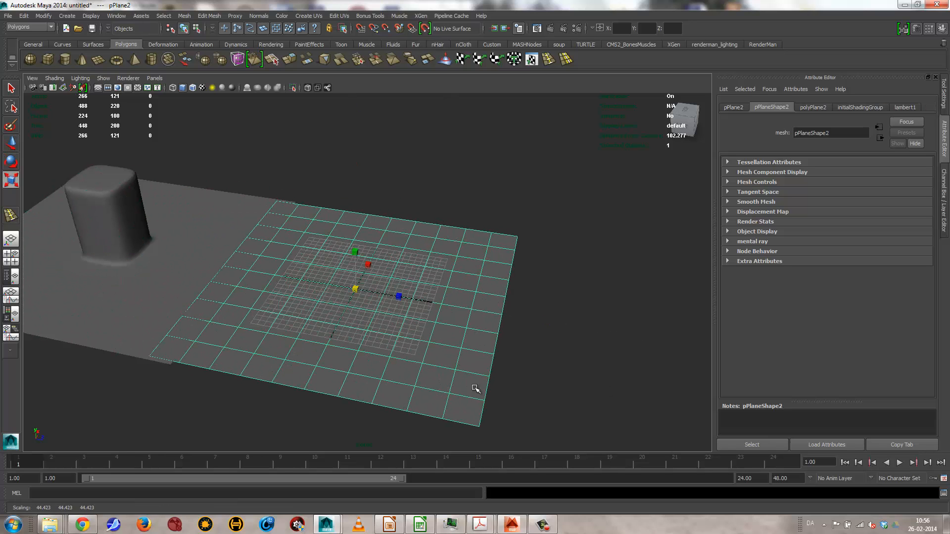
- Switch the new plane to vertex selection and select the four vertices directly adjacent to its center vertex
left_click_drag(320, 360, 313, 381, "alt")
right_click_drag(313, 381, 369, 366, "alt")
middle_click_drag(410, 339, 467, 335, "alt")
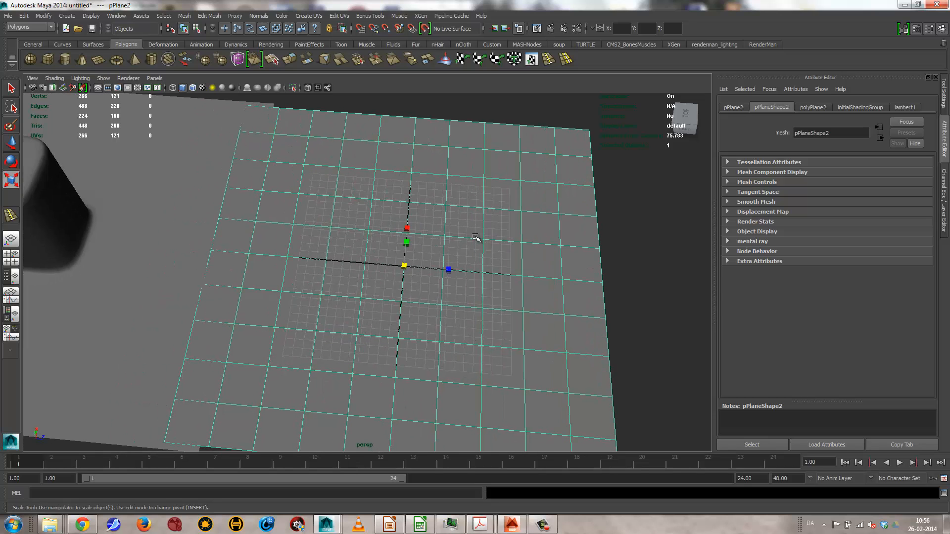
left_click_drag(426, 268, 392, 278, "alt")
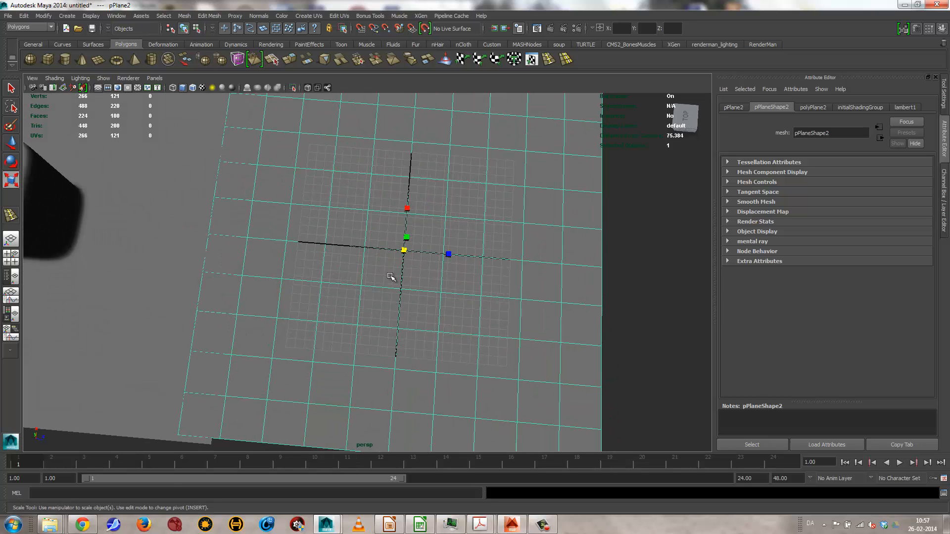
right_click_drag(393, 278, 487, 268, "alt")
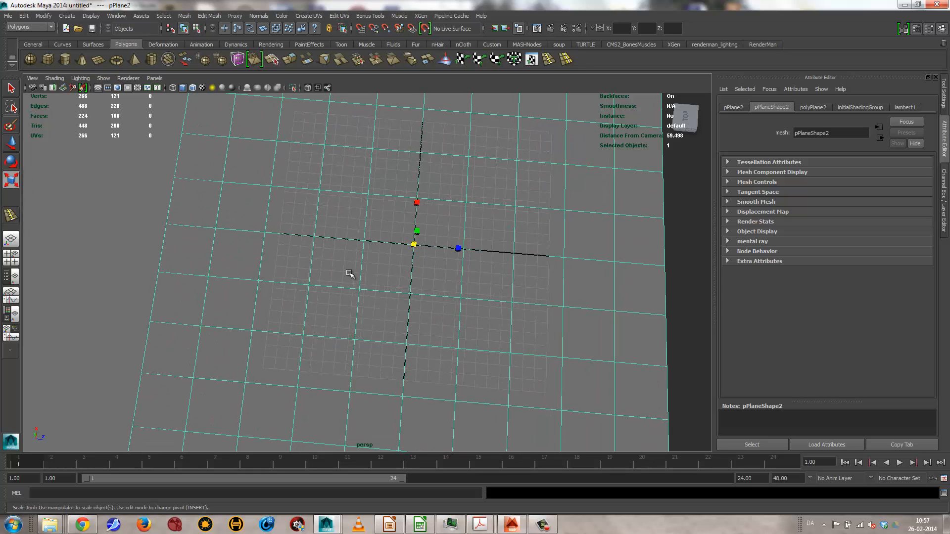
right_click_drag(395, 207, 364, 208)
left_click(420, 205)
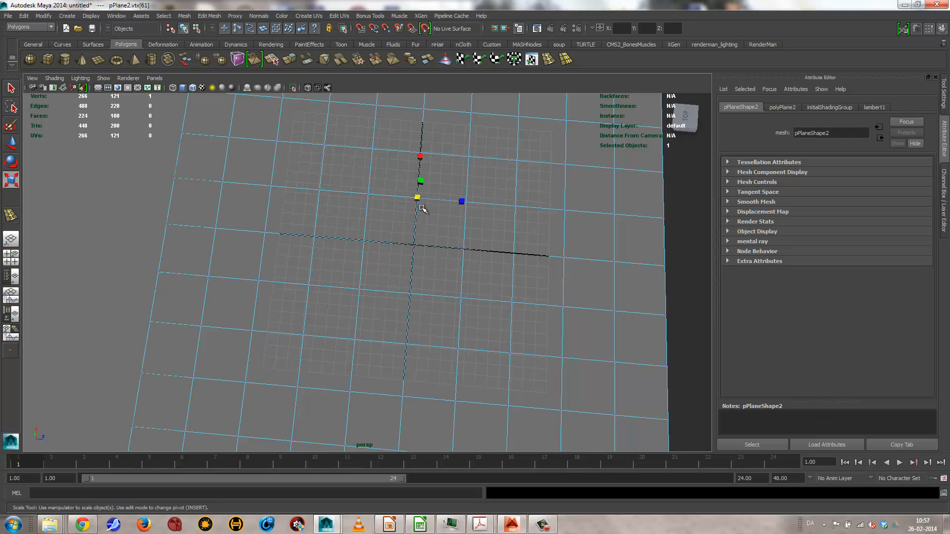
left_click_drag(484, 262, 484, 262, "shift")
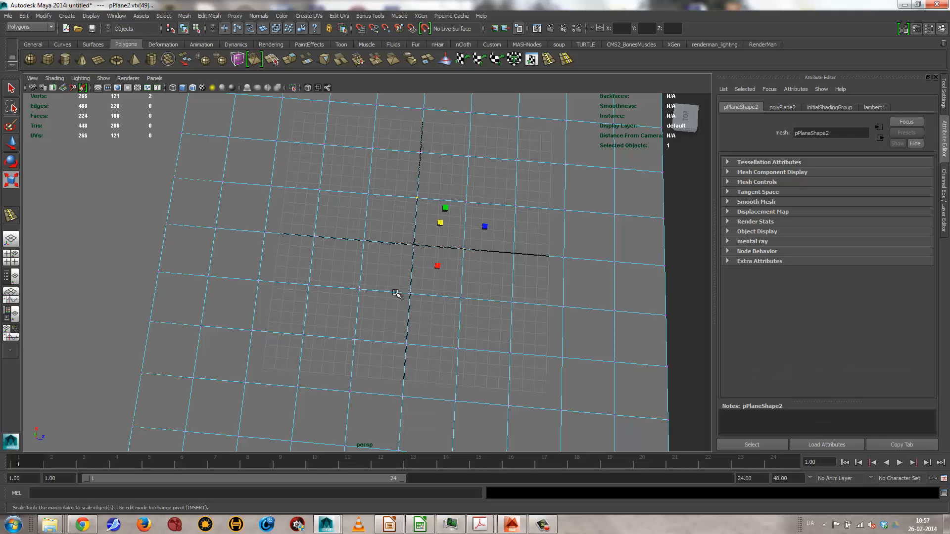
left_click_drag(405, 284, 418, 299, "shift")
left_click_drag(351, 232, 379, 255, "shift")
- Switch to the top view and scale the four selected vertices outward so the center faces form an octagon
key("space")
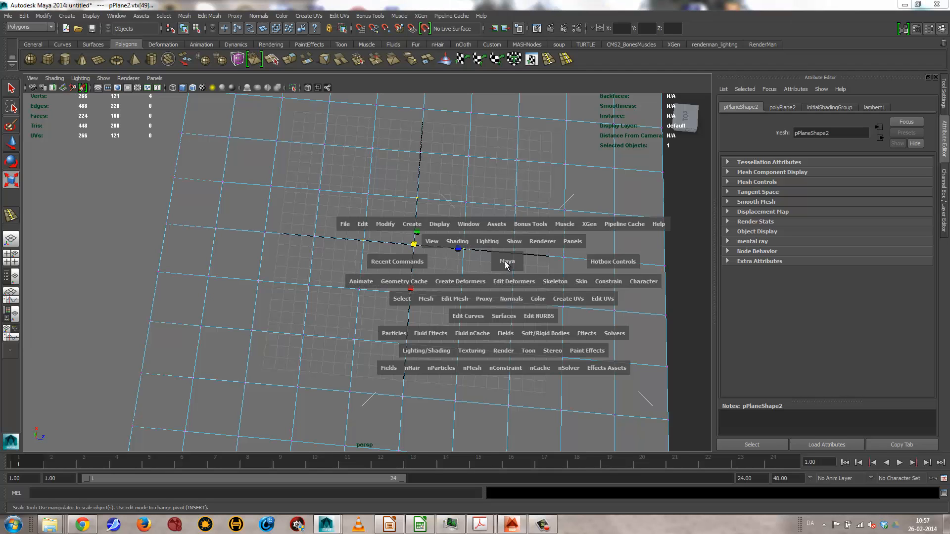
left_click_drag(507, 261, 473, 262)
right_click_drag(325, 266, 289, 262, "alt")
middle_click_drag(409, 320, 458, 311)
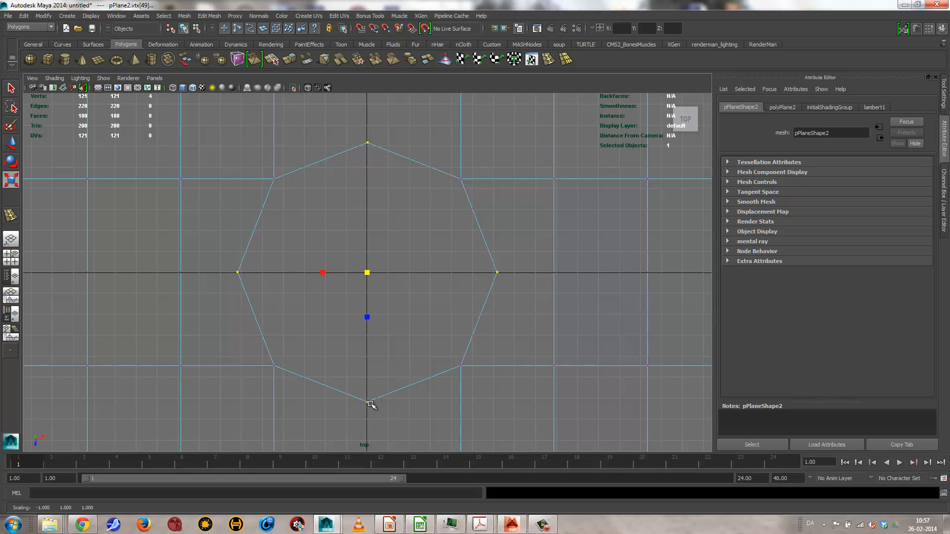
- Return to the perspective view and select the four faces that make up the octagon
right_click_drag(536, 269, 257, 283, "alt")
key("space")
left_click_drag(489, 330, 491, 307)
left_click_drag(491, 307, 505, 328, "alt")
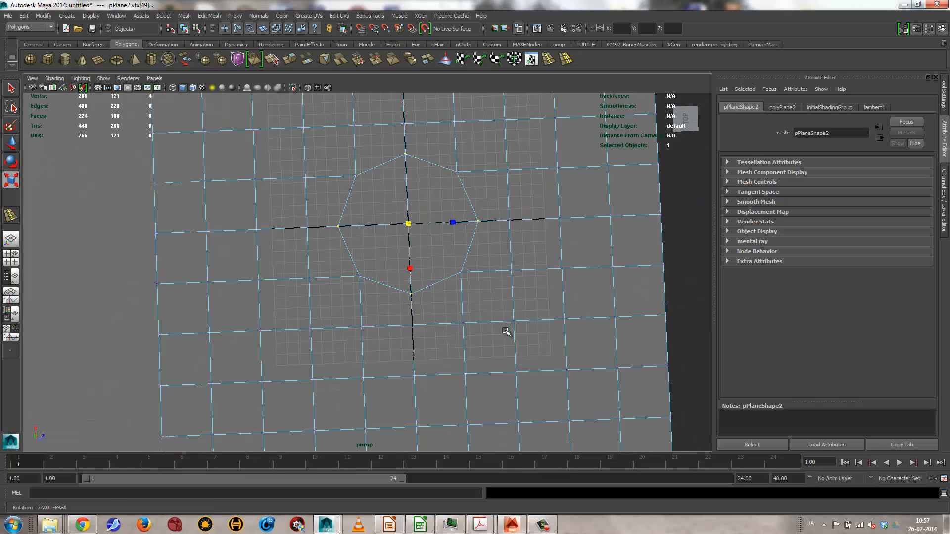
right_click_drag(444, 259, 449, 280)
left_click(436, 255)
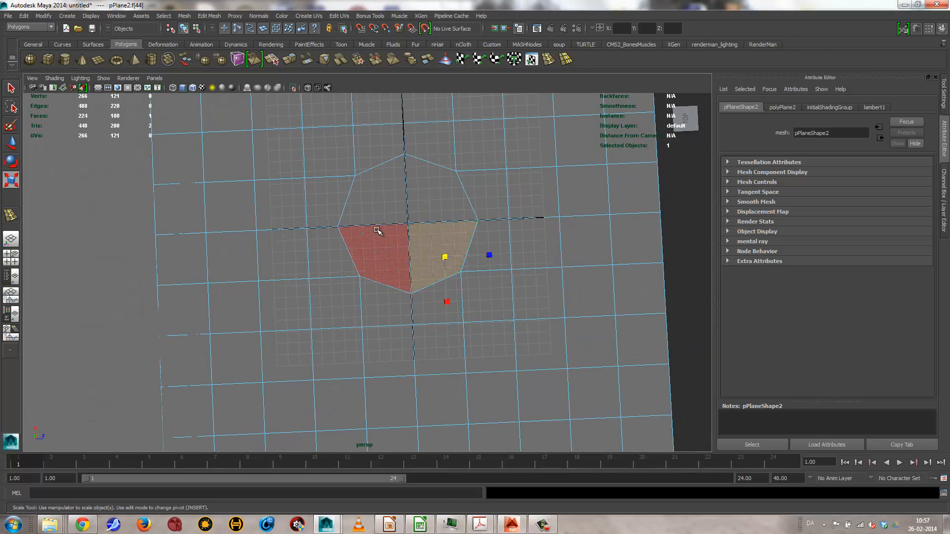
left_click(386, 253, "shift")
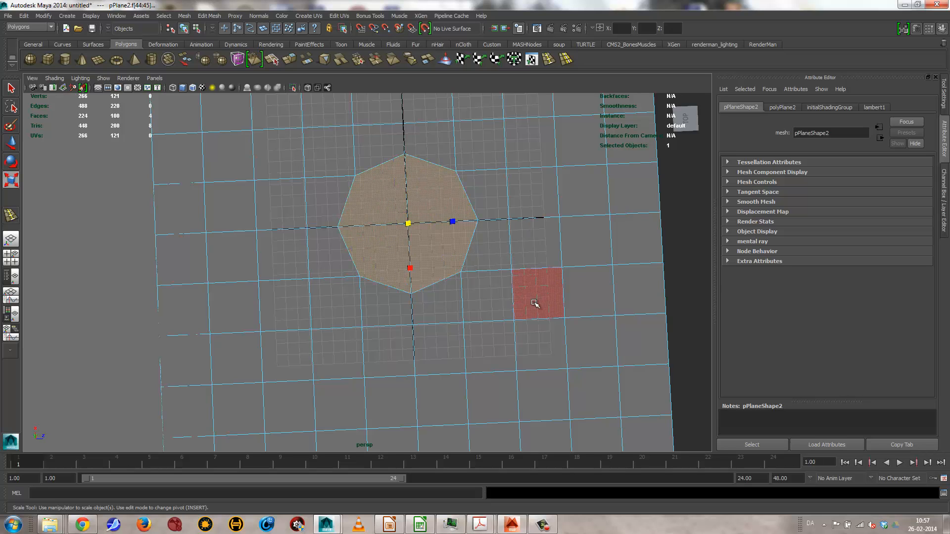
- Extrude the octagonal faces upward by 9.609 units and display the mesh with smooth preview
left_click_drag(536, 304, 460, 200, "alt")
left_click(290, 60)
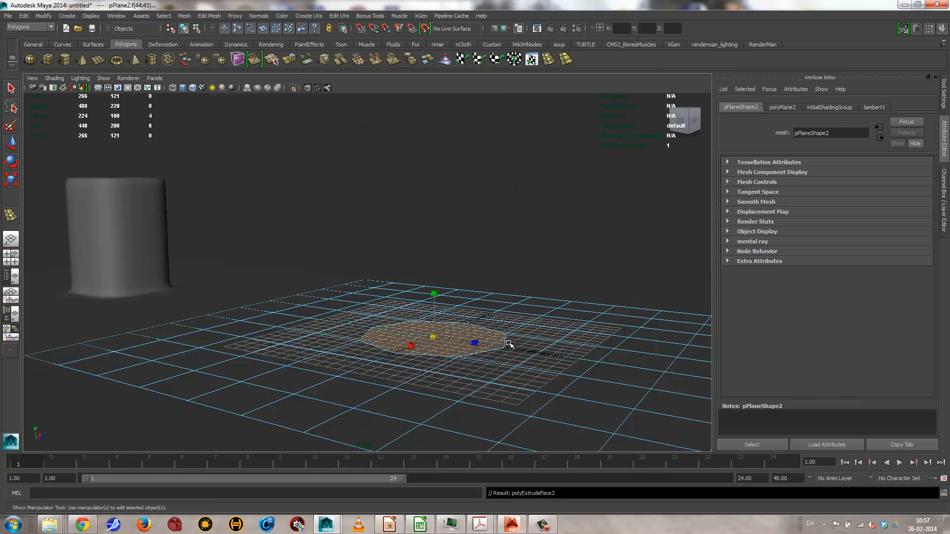
left_click_drag(452, 318, 444, 195)
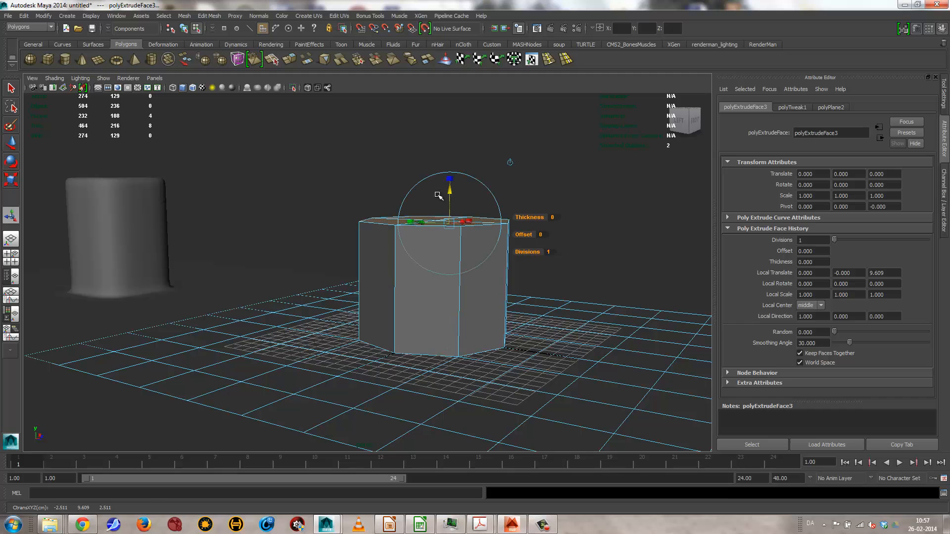
key("3")
- Extrude the cylinder's top faces once more by 1.358 units to tighten its smoothed top edge
key("g")
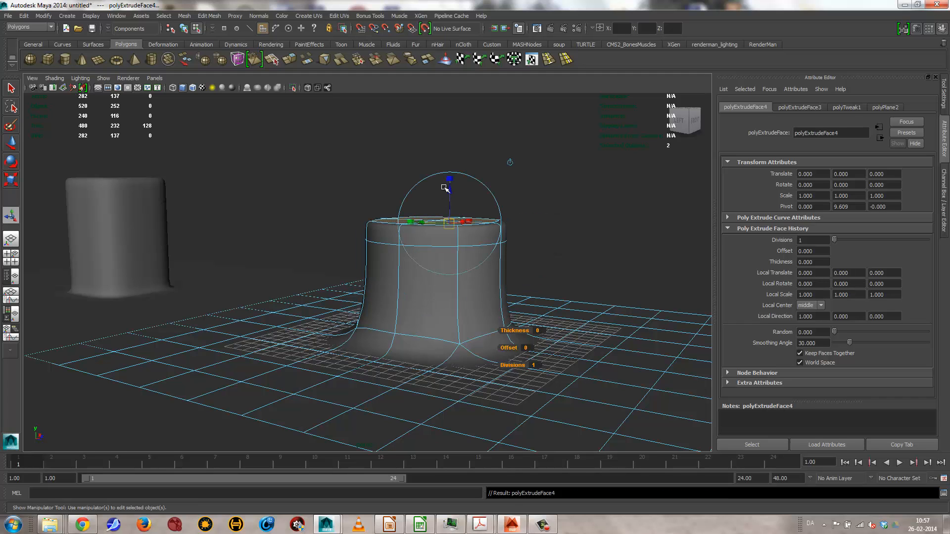
left_click_drag(450, 193, 449, 174)
left_click_drag(474, 208, 332, 242, "alt")
left_click_drag(392, 280, 382, 250, "alt")
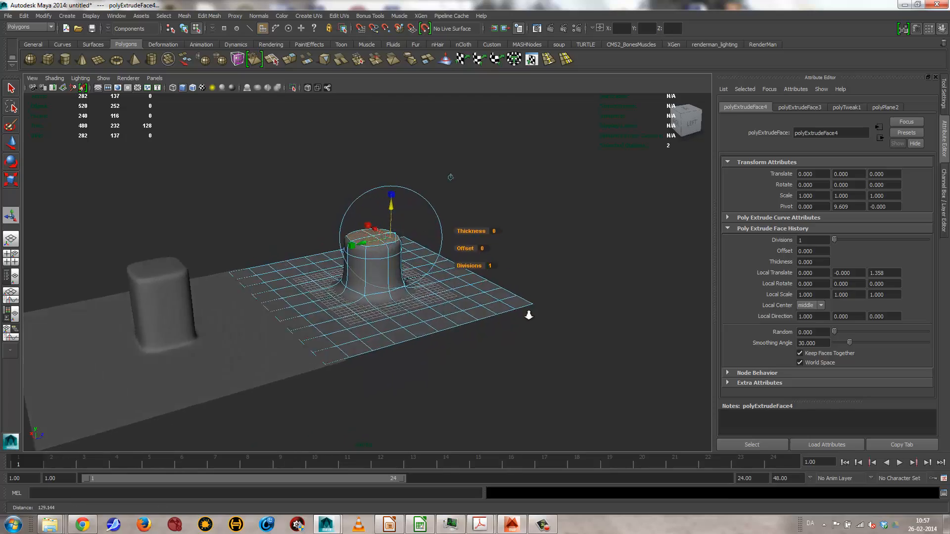
- Return to object mode and move the plane with the octagonal cylinder away from the grid centre
right_click_drag(528, 313, 449, 352, "alt")
left_click_drag(450, 352, 410, 396, "alt")
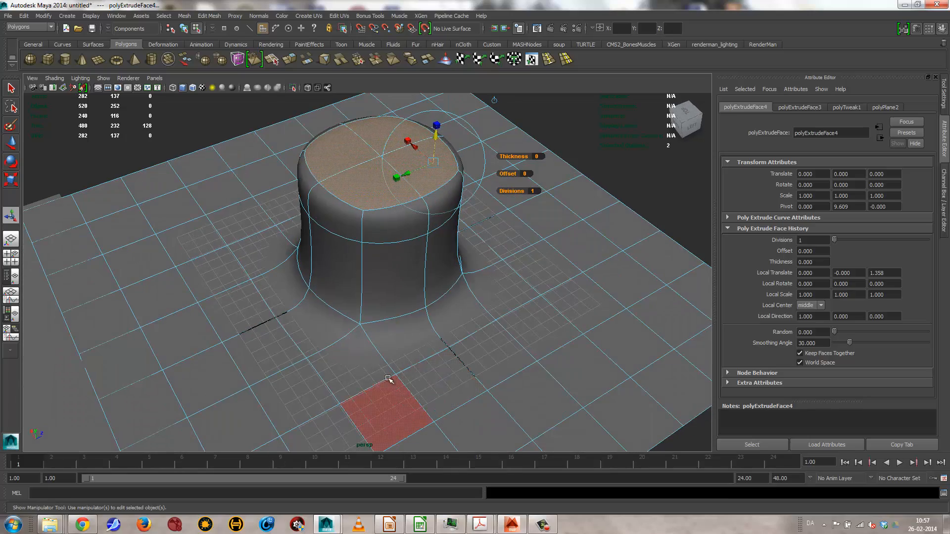
mouse_move(455, 336)
left_mouse_down("alt")
mouse_move(466, 309)
mouse_move(473, 347)
mouse_move(479, 328)
mouse_move(456, 314)
mouse_move(428, 327)
mouse_move(450, 348)
left_mouse_up("alt")
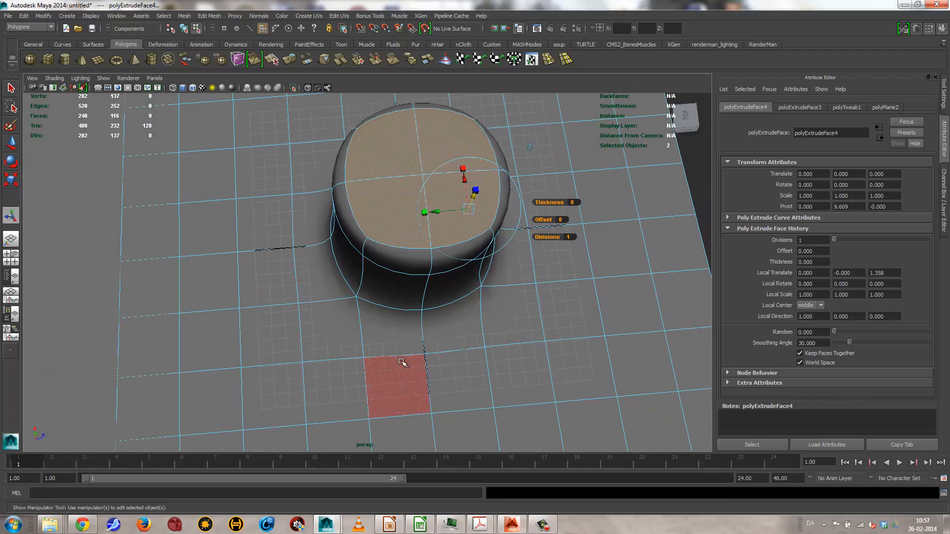
left_click_drag(541, 314, 394, 282, "alt")
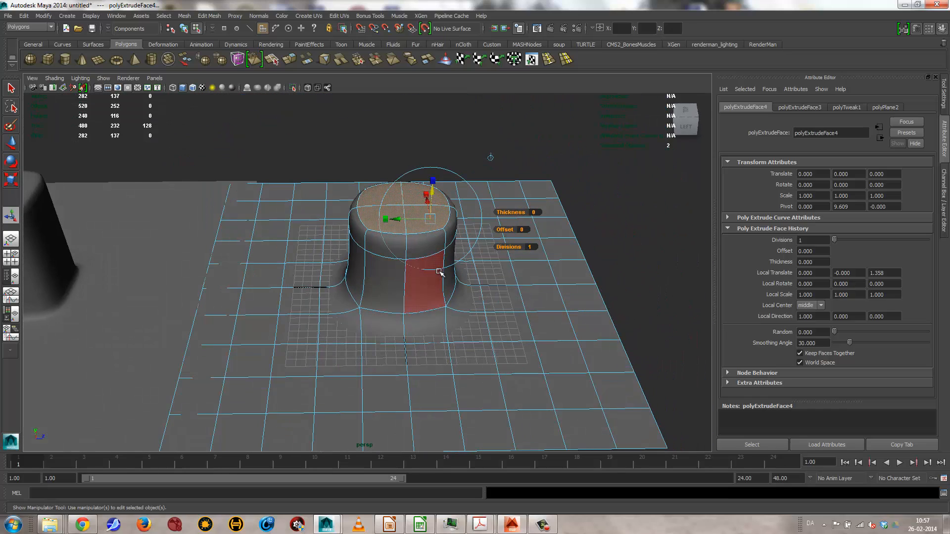
right_click_drag(504, 324, 396, 295, "alt")
key("w")
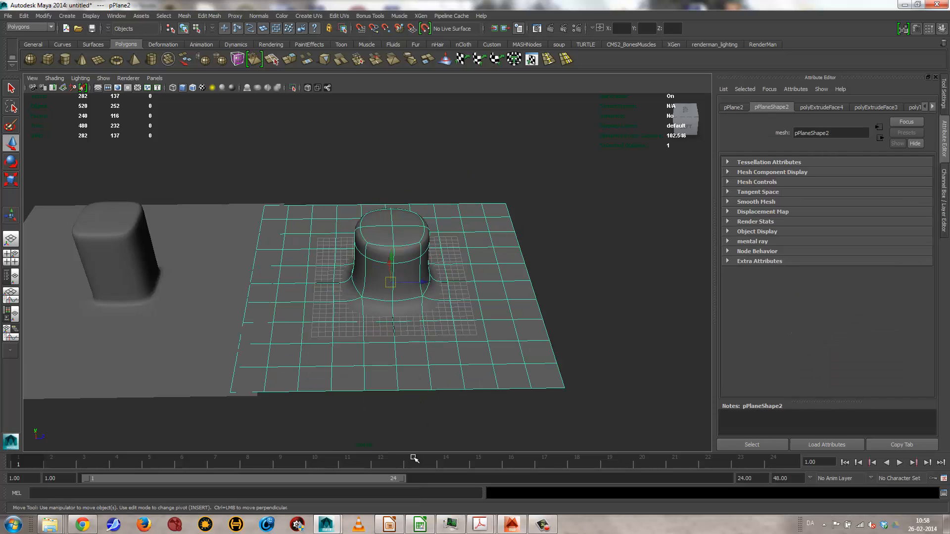
left_click_drag(380, 332, 408, 311, "alt")
left_click_drag(349, 272, 149, 216)
- Create a new polygon plane at the grid centre and scale it uniformly to about 41.575
left_click_drag(396, 195, 418, 324, "alt")
key("r")
middle_click_drag(417, 366, 590, 384)
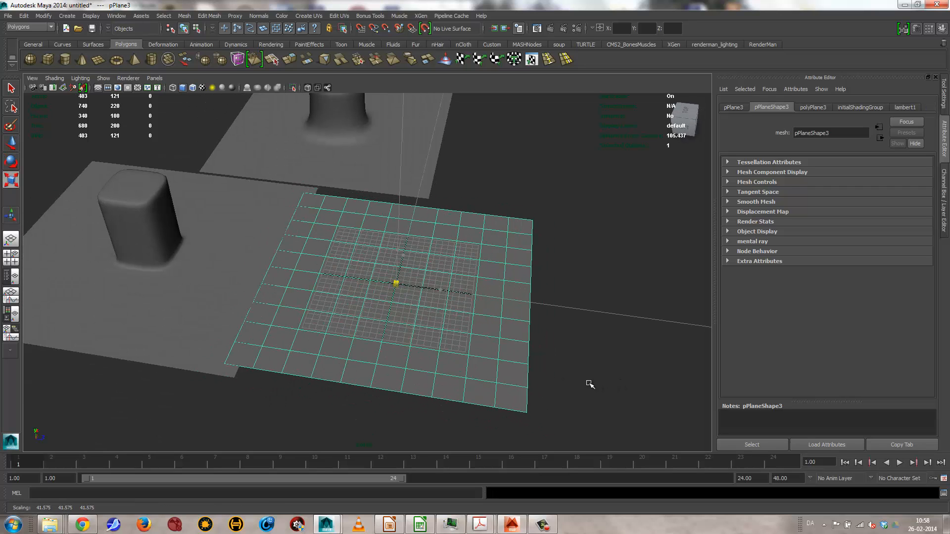
- Select the centre vertex of the new plane in vertex mode
right_click_drag(456, 359, 792, 367, "alt")
left_click_drag(452, 317, 431, 321, "alt")
right_click_drag(431, 321, 536, 250, "alt")
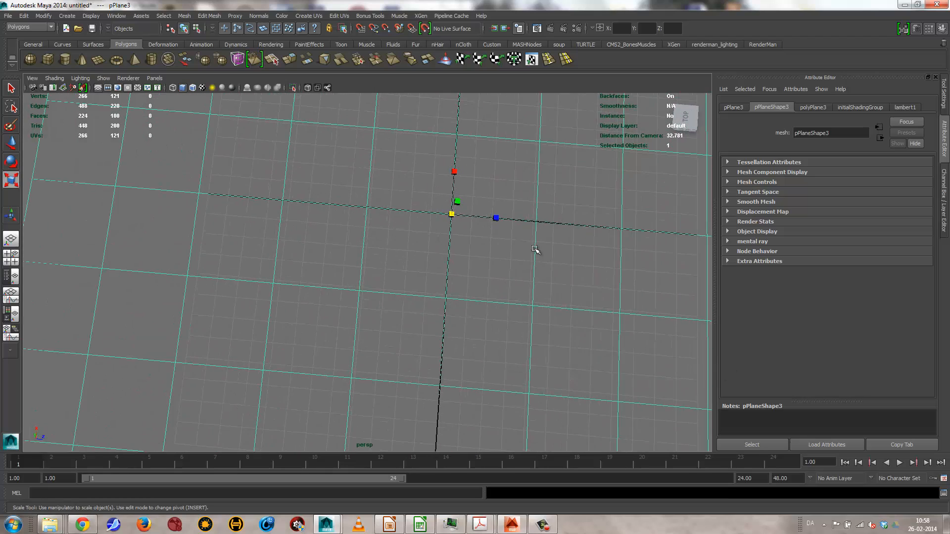
middle_click_drag(471, 278, 432, 324, "alt")
right_click_drag(433, 324, 601, 312, "alt")
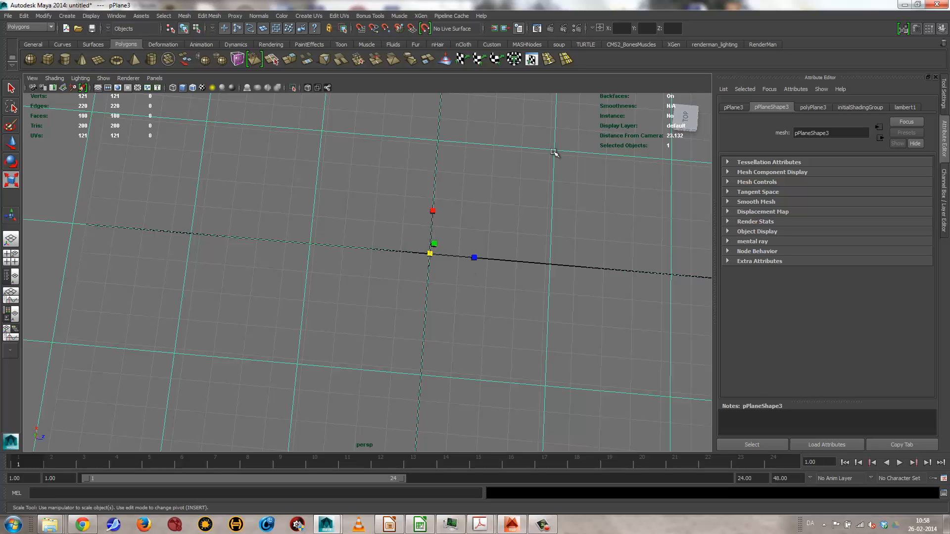
middle_click_drag(556, 152, 515, 163, "alt")
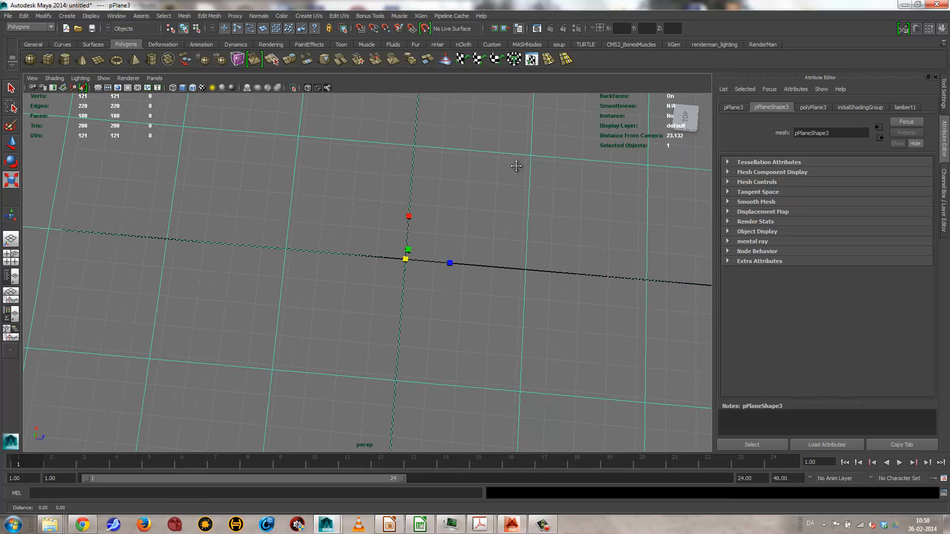
right_click_drag(400, 279, 374, 276)
left_click(404, 286)
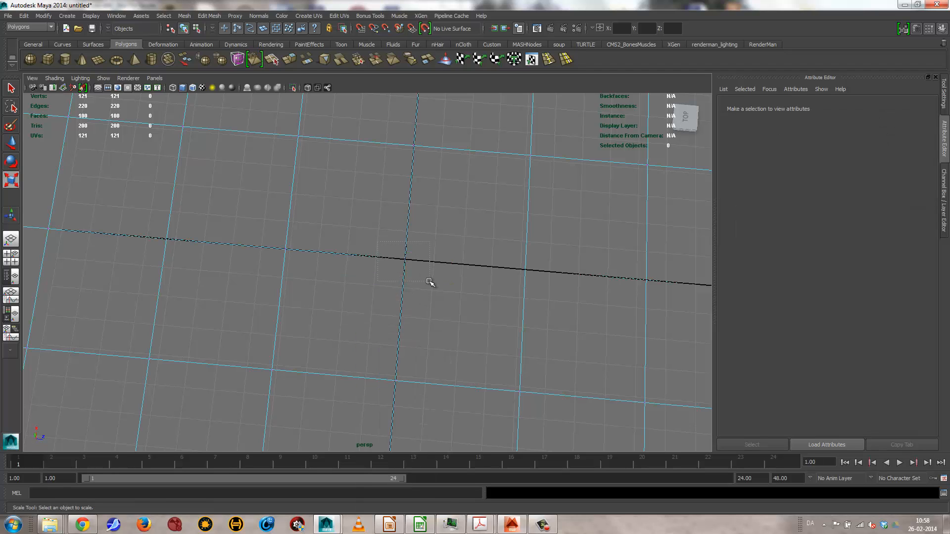
left_click_drag(430, 282, 437, 125)
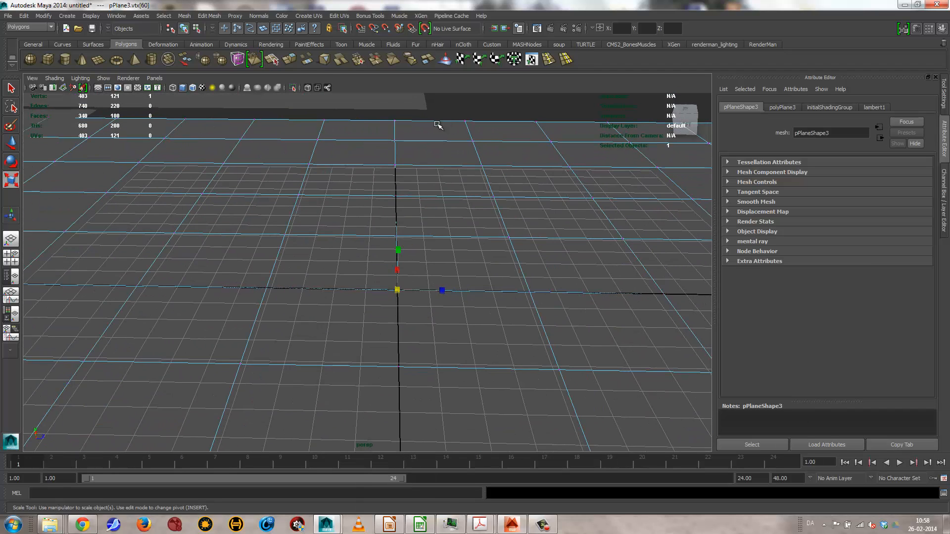
- Extrude the centre vertex and set the extrusion length to 0 so it forms a flat diamond
left_click(289, 59)
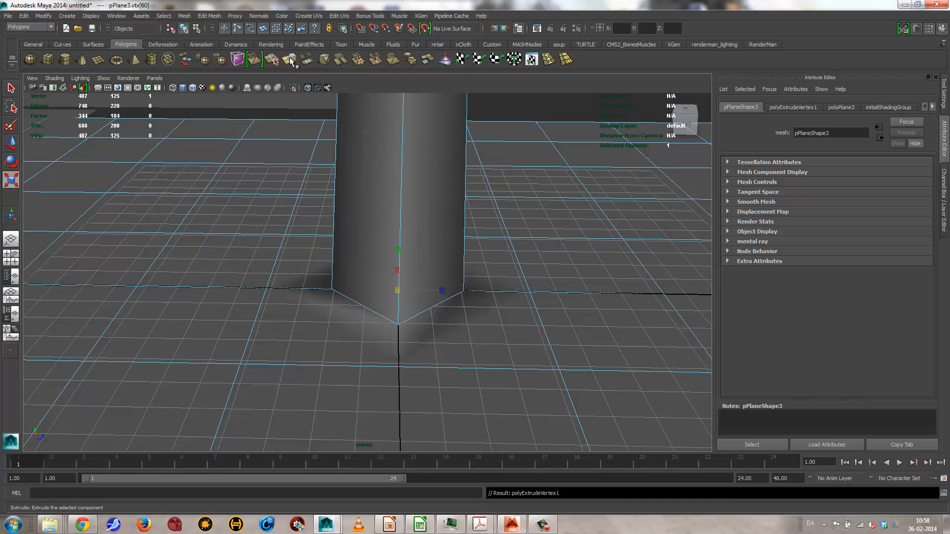
left_click_drag(562, 227, 515, 290, "alt")
right_click_drag(515, 290, 597, 216, "alt")
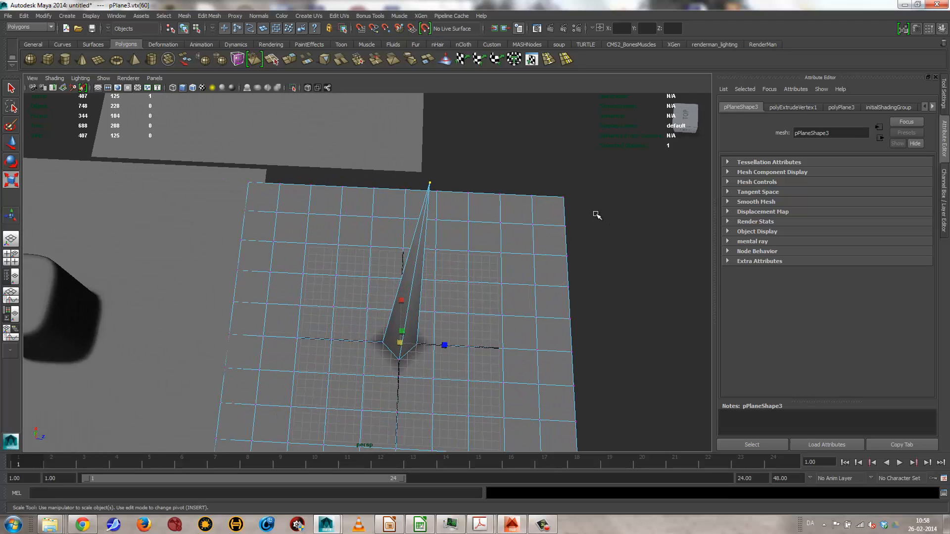
left_click(787, 108)
left_click_drag(885, 174, 855, 175)
left_click(822, 175)
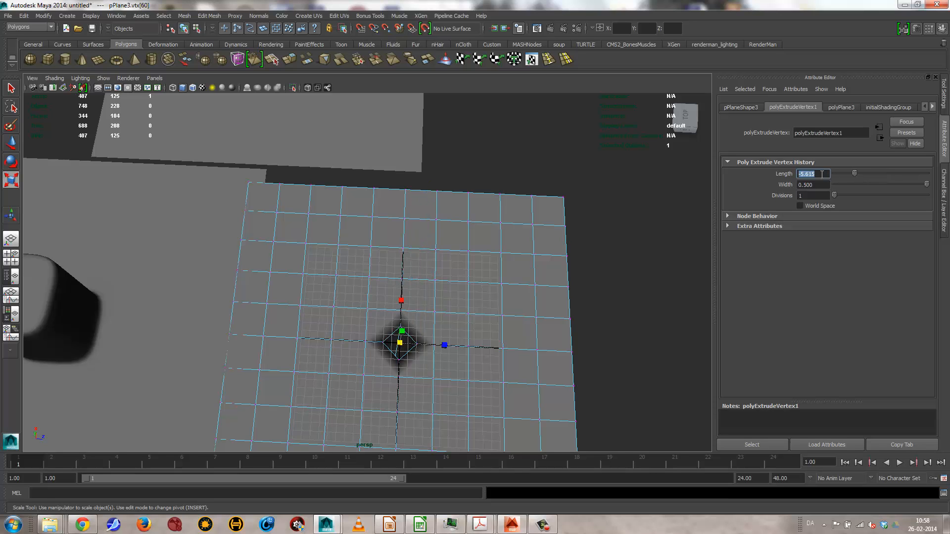
type("0")
key("Return")
- Return to object mode and examine the flat diamond at the plane's centre with and without smooth preview
right_click_drag(491, 299, 715, 298, "alt")
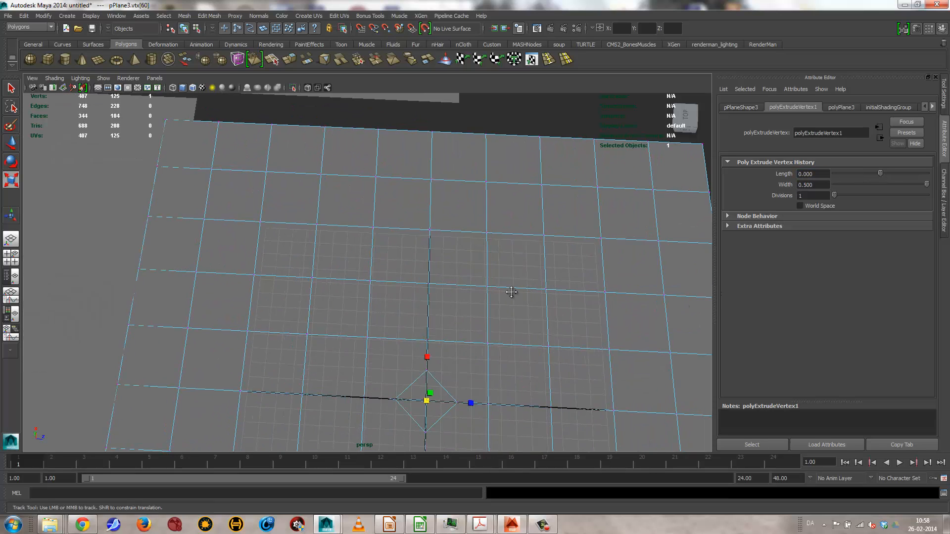
middle_click_drag(513, 295, 497, 216, "alt")
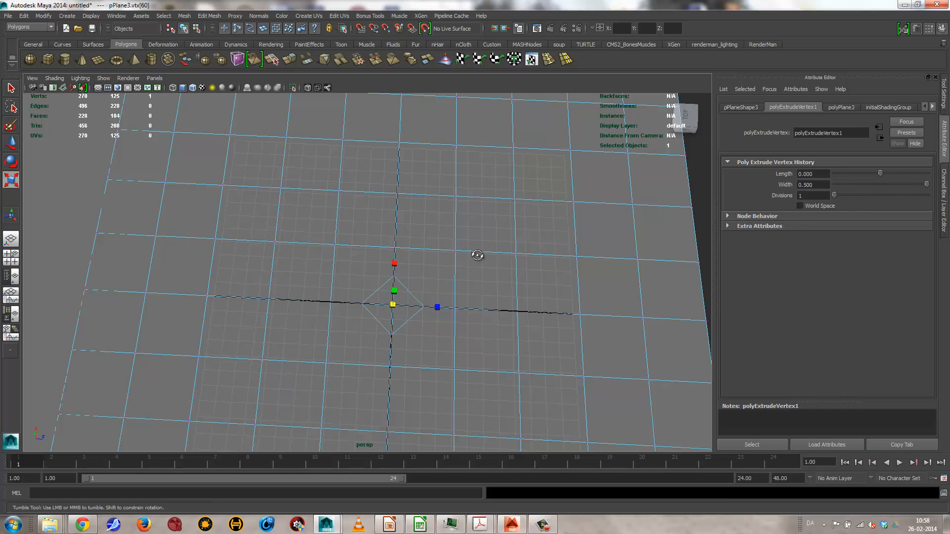
left_click_drag(479, 254, 535, 270, "alt")
right_click_drag(535, 270, 618, 270, "alt")
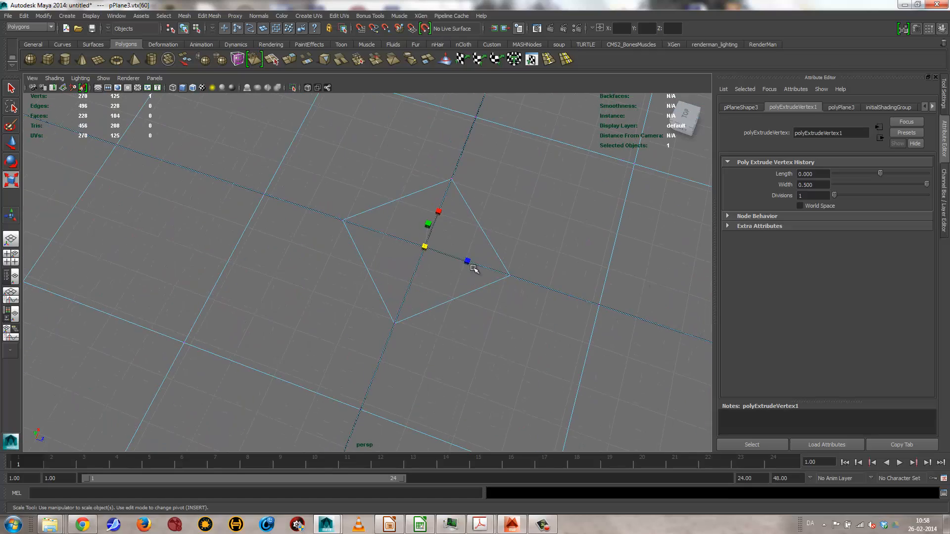
right_click_drag(433, 288, 473, 273)
left_click_drag(572, 262, 547, 272, "alt")
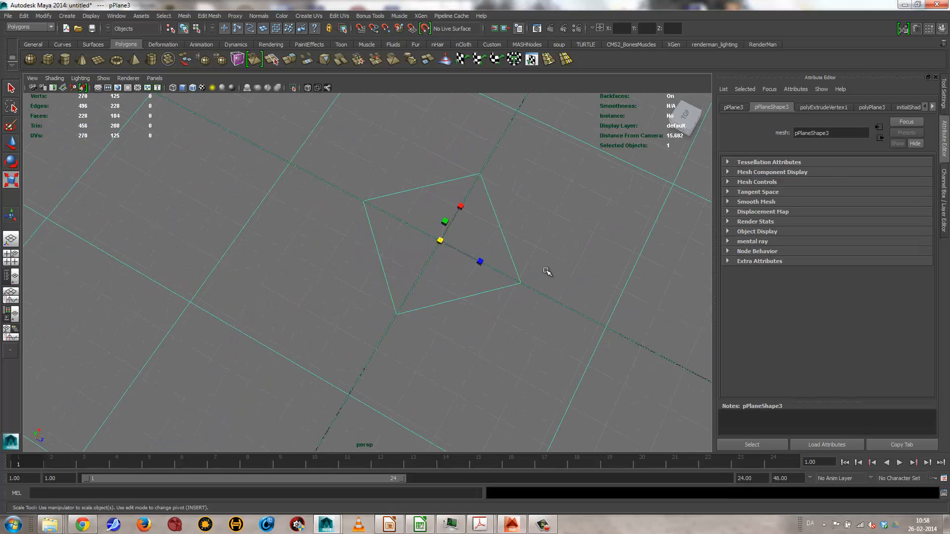
right_click_drag(547, 271, 384, 286, "alt")
left_click_drag(384, 286, 396, 303, "alt")
right_click_drag(469, 244, 339, 248, "alt")
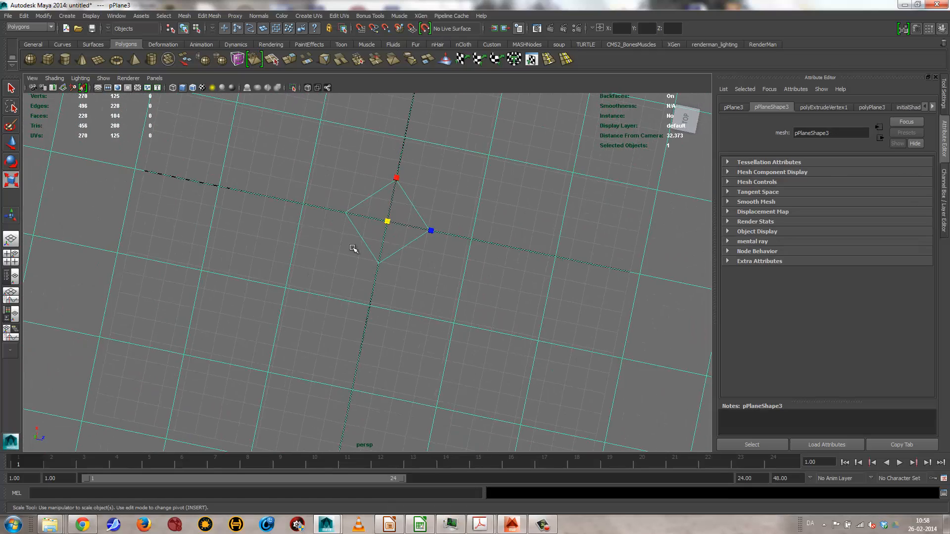
middle_click_drag(413, 212, 427, 251, "alt")
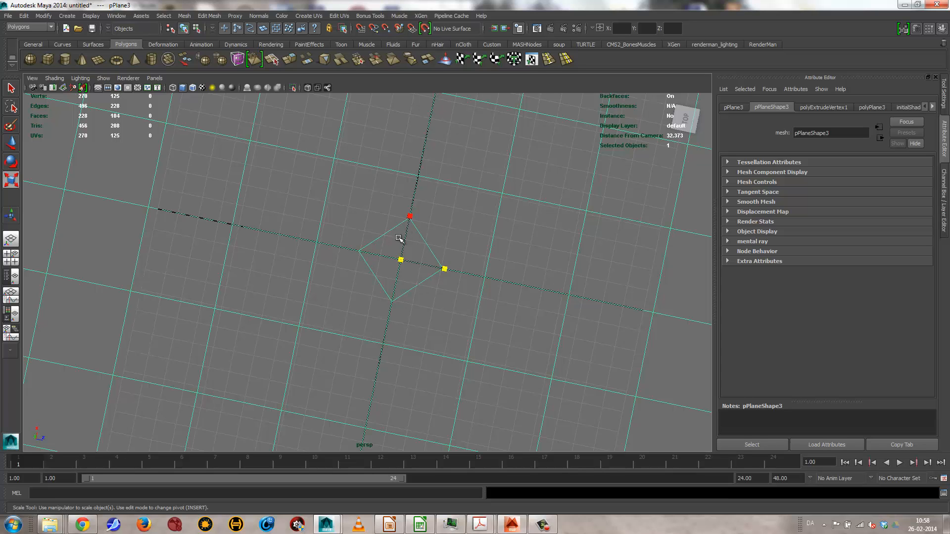
left_click_drag(370, 294, 390, 278, "alt")
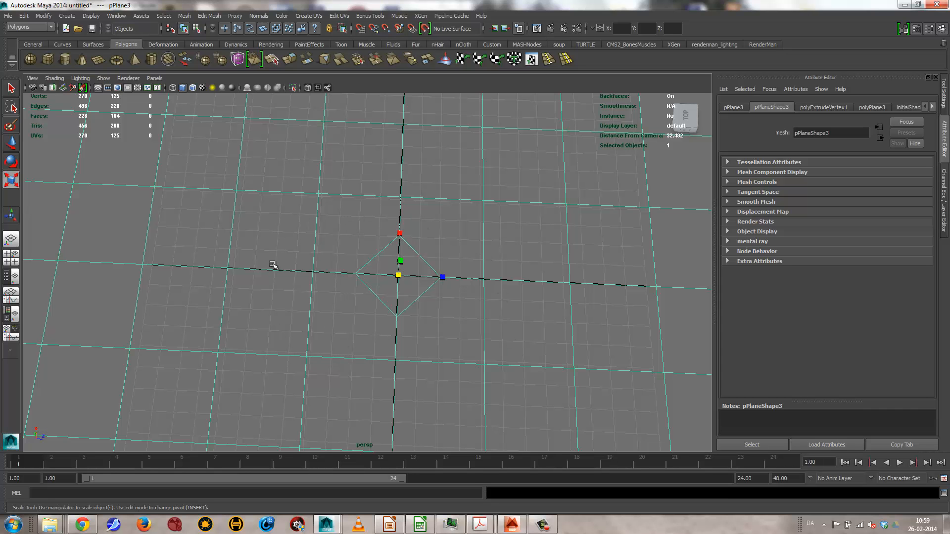
left_click_drag(460, 336, 472, 351, "alt")
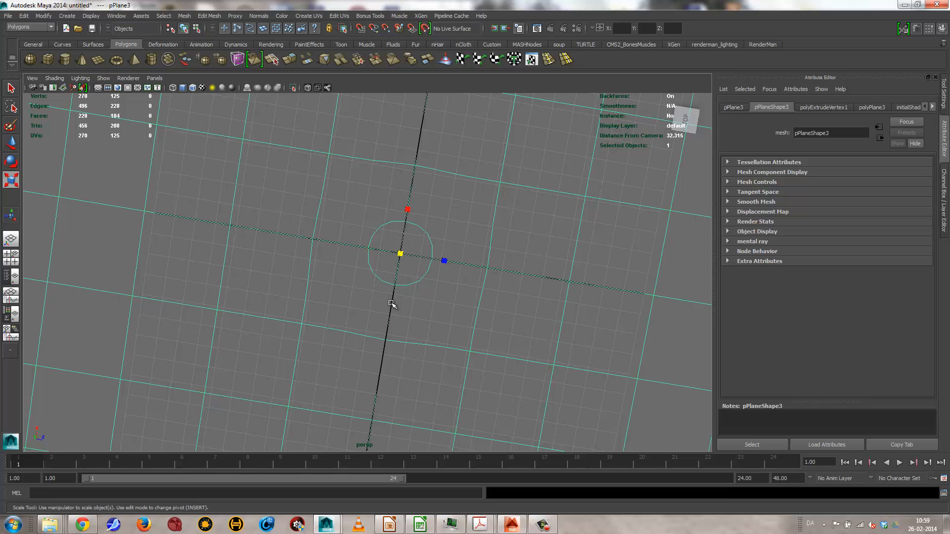
- Duplicate the plane with the diamond and move the copy beside the original
scroll(193, 299, "down", 10)
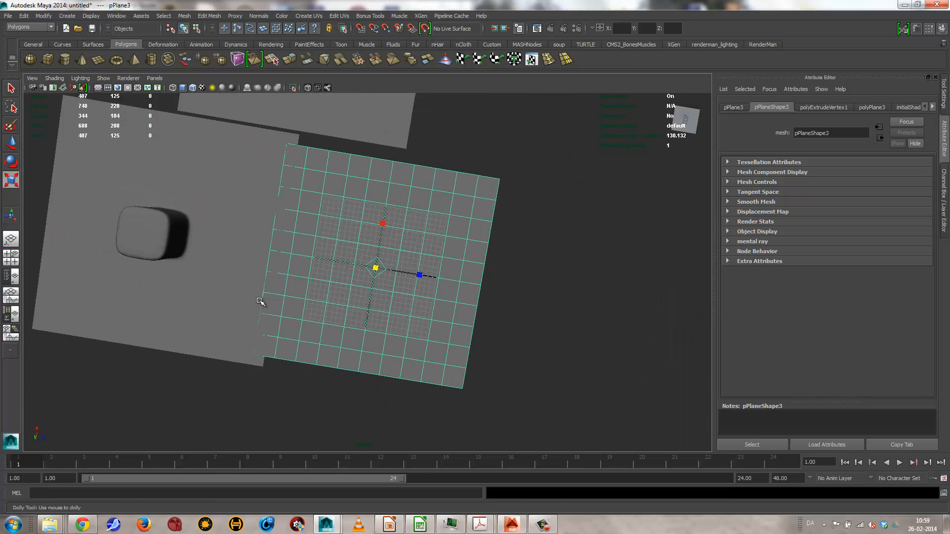
key("ctrl+d")
key("w")
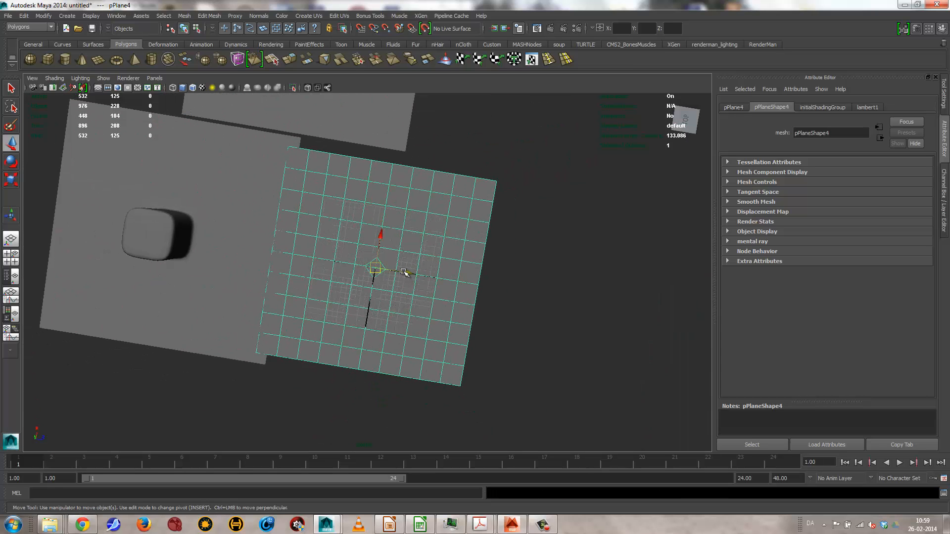
left_click_drag(413, 275, 500, 267)
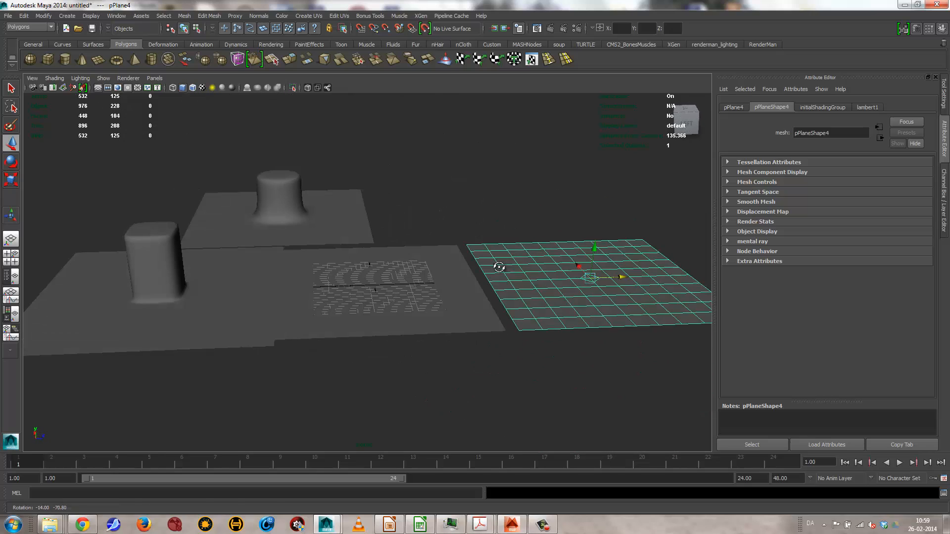
- Select the four triangular faces of the diamond on the original plane in face mode
left_click(443, 308)
left_click_drag(444, 308, 341, 340, "alt")
right_click_drag(341, 340, 675, 406, "alt")
right_click_drag(398, 300, 397, 327)
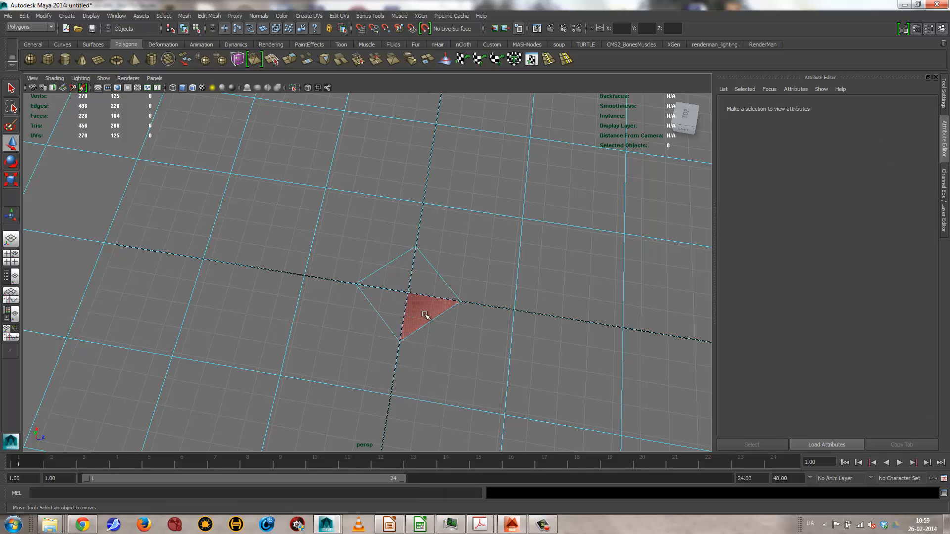
left_click(426, 315)
left_click(413, 281, "shift")
left_click(393, 279, "shift")
left_click(389, 307, "shift")
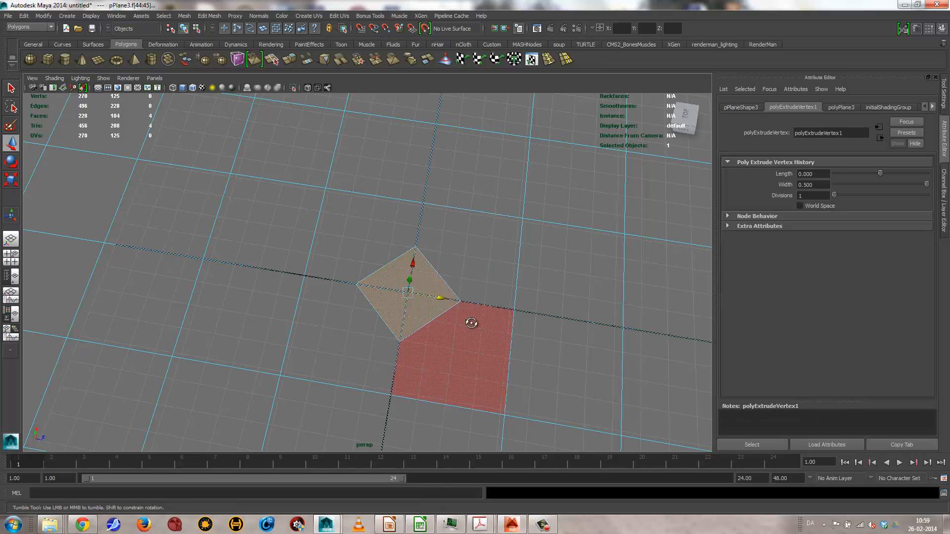
- Display the mesh with smooth preview and extrude the four diamond faces upward by 4.766 units
left_click_drag(471, 322, 472, 317, "alt")
key("3")
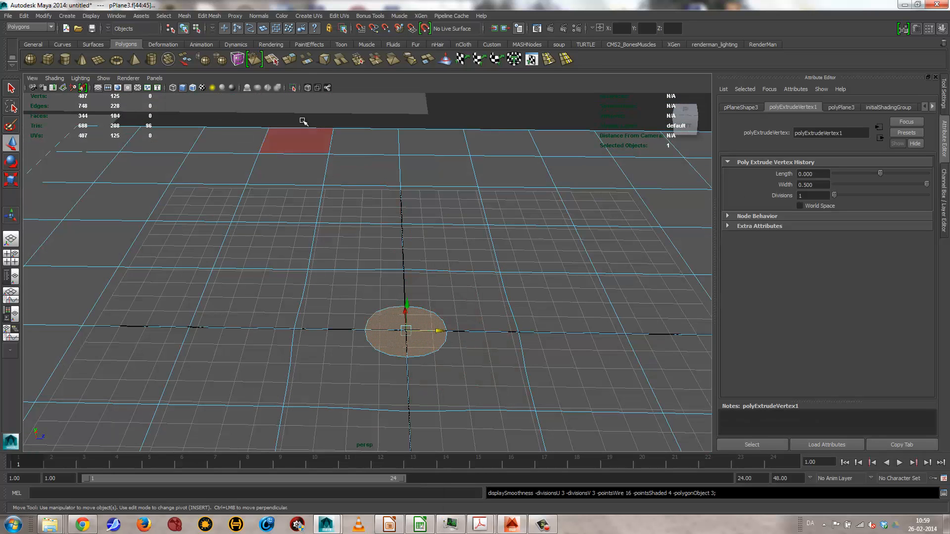
left_click(291, 59)
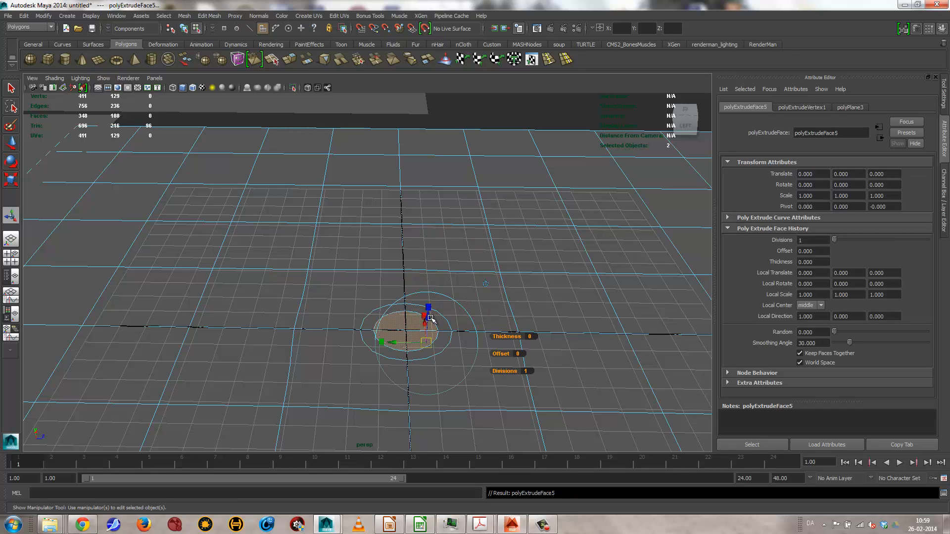
left_click_drag(430, 317, 436, 183)
- Extrude the small cylinder's top faces again by 0.638 units to tighten its smoothed top edge
key("g")
left_click_drag(525, 257, 542, 371, "alt")
left_click_drag(471, 305, 399, 214, "alt")
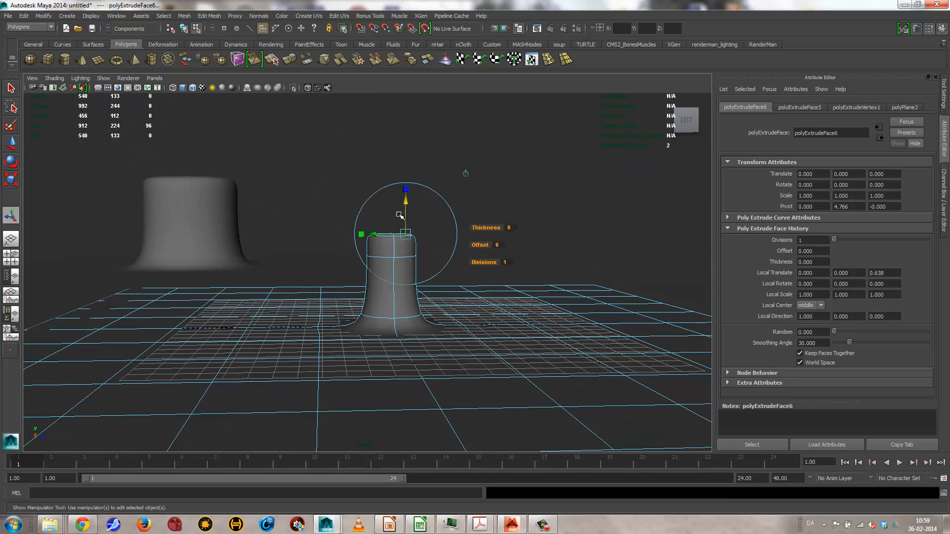
- Insert an edge loop near the base of the small cylinder to tighten its transition into the plane
left_click(550, 60)
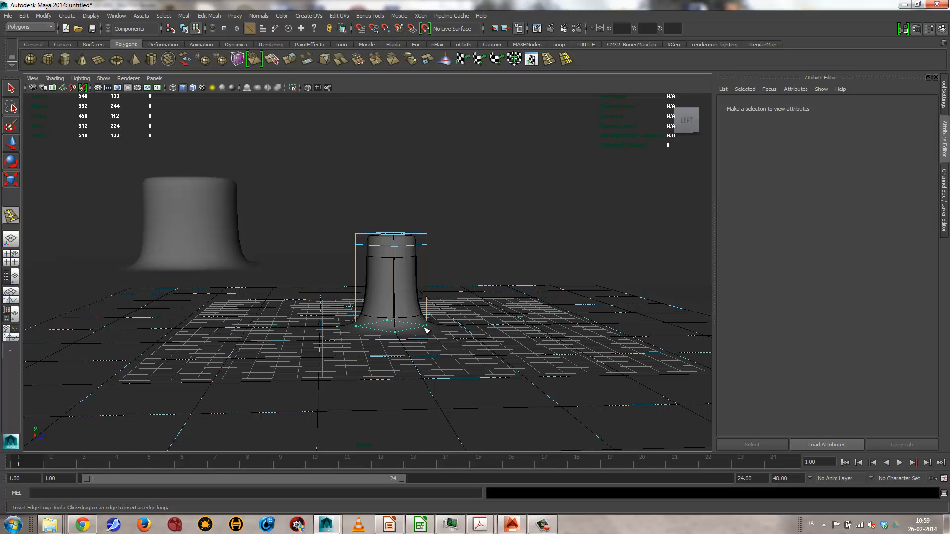
left_click(426, 327)
left_click_drag(423, 329, 529, 345, "alt")
middle_click_drag(625, 370, 500, 361, "alt")
right_click_drag(500, 361, 309, 390, "alt")
key("q")
- Compare the small smoothed cylinder and its surrounding mesh with the flat diamond on the duplicated plane
left_click(609, 376)
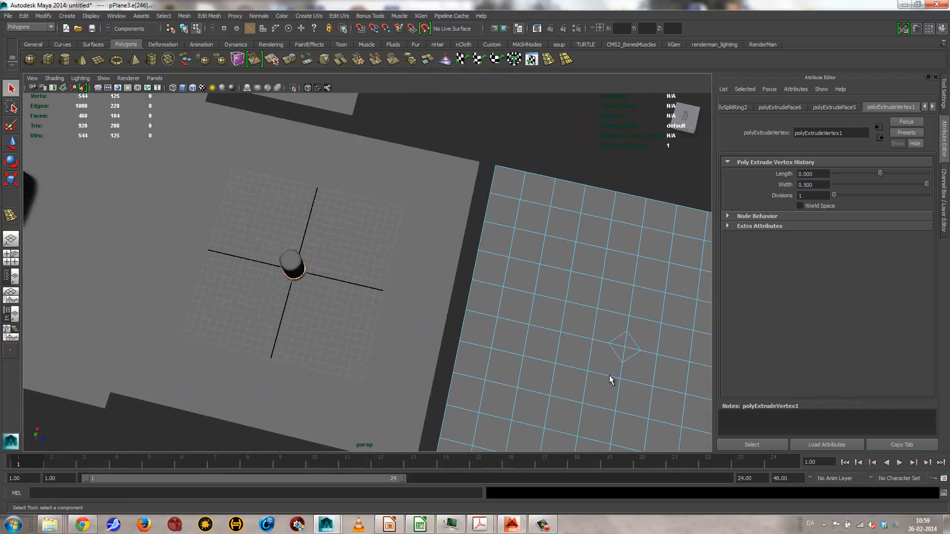
left_click(277, 328)
left_click_drag(269, 343, 297, 328, "alt")
right_click_drag(297, 328, 552, 384, "alt")
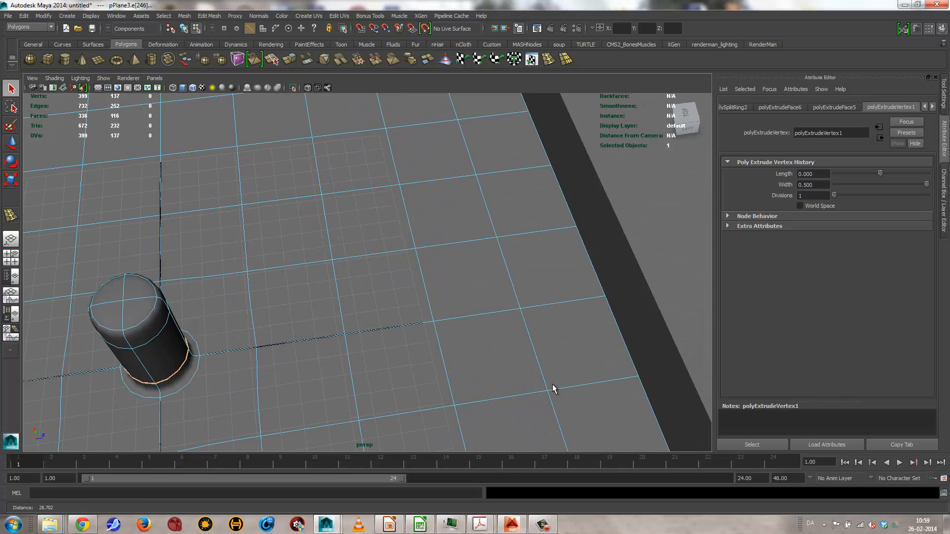
middle_click_drag(406, 314, 598, 241, "alt")
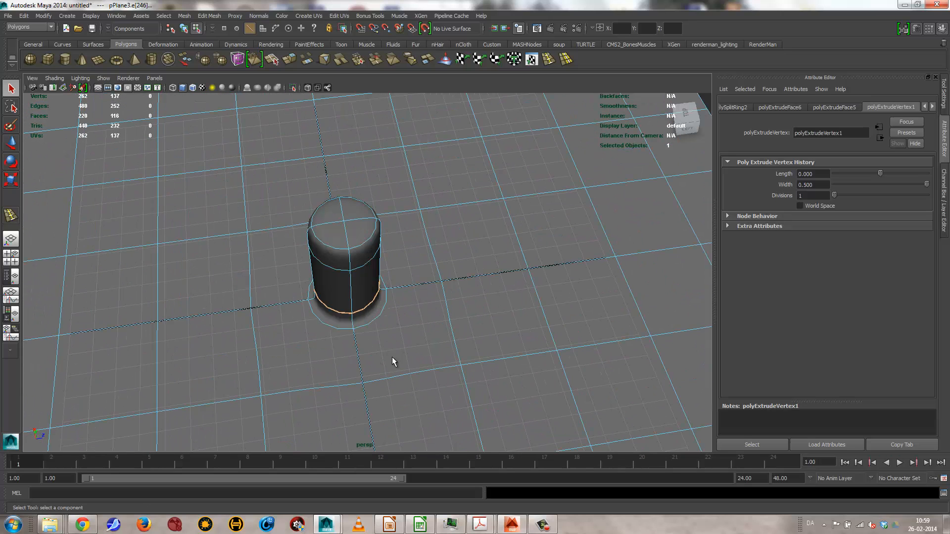
middle_click_drag(495, 262, 256, 231, "alt")
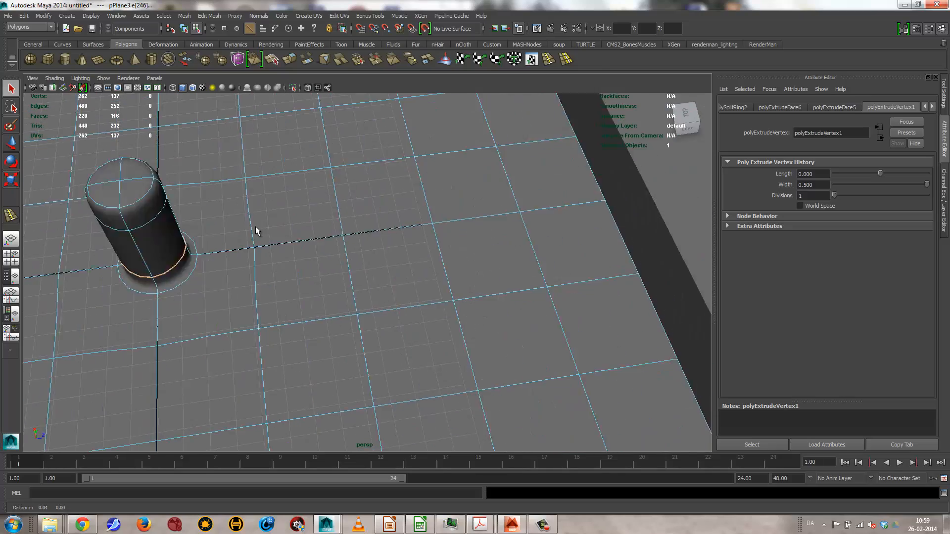
scroll(331, 288, "down", 5)
middle_click_drag(688, 277, 496, 302, "alt")
left_click(497, 303)
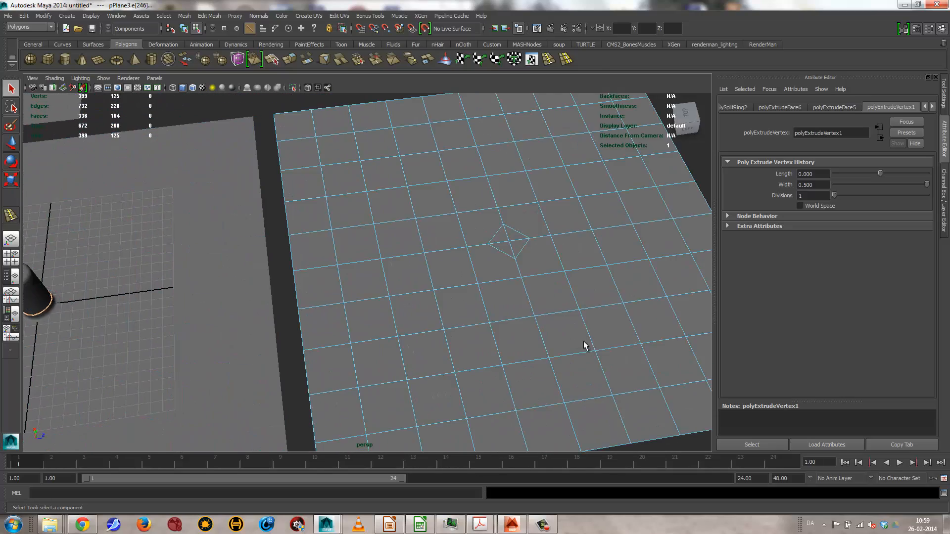
- Split the faces from the midpoints of two adjacent diamond edges to the nearest surrounding grid corners on the duplicated plane
left_click_drag(584, 343, 435, 304, "alt")
right_click_drag(434, 303, 682, 344, "alt")
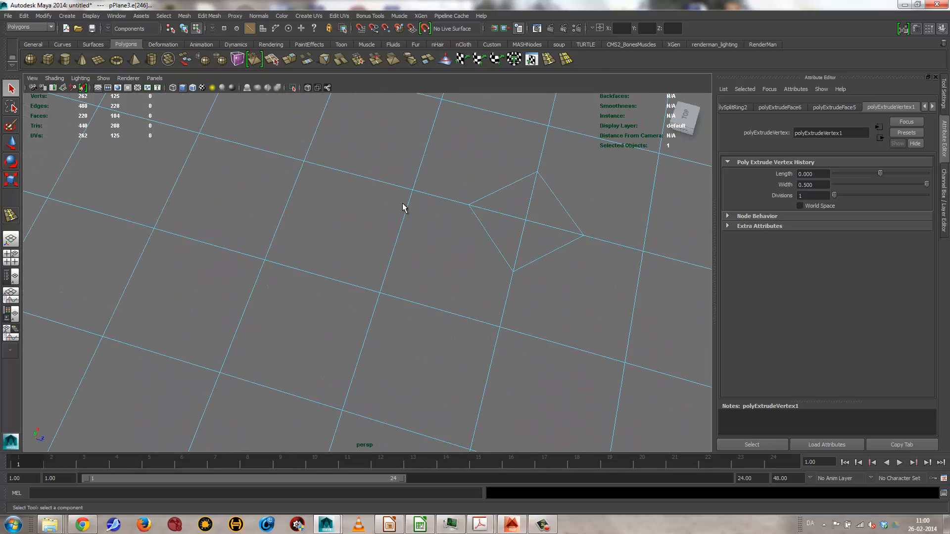
left_click(274, 63)
key("y")
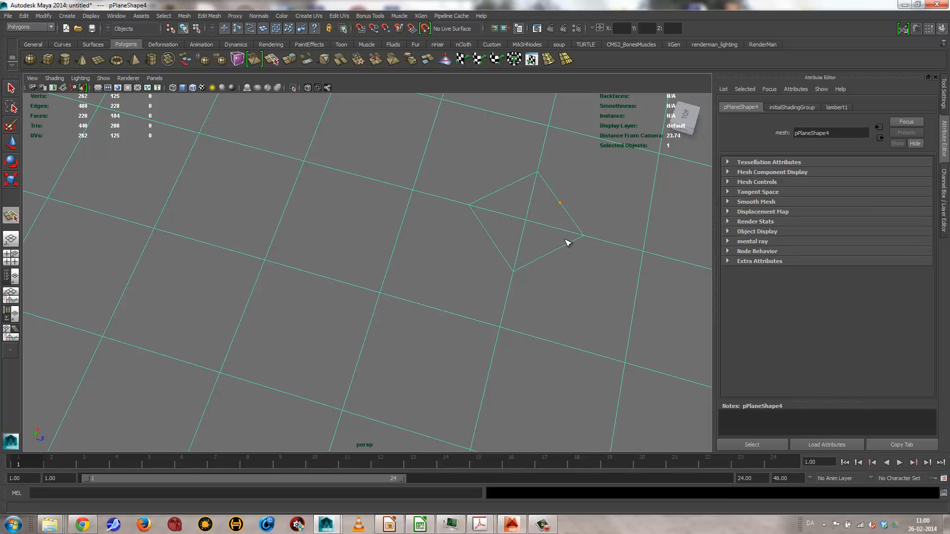
left_click(619, 349)
key("Return")
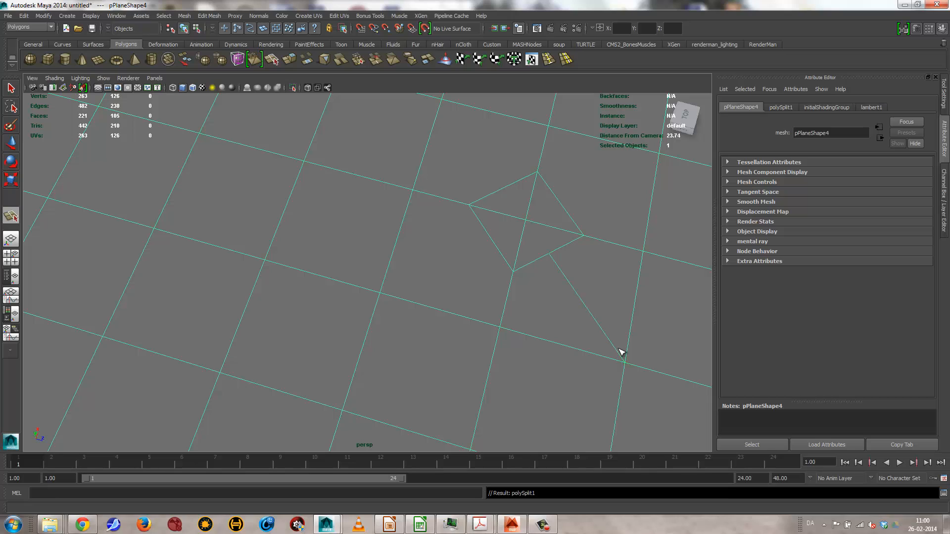
left_click(558, 204)
left_click(658, 154)
key("Return")
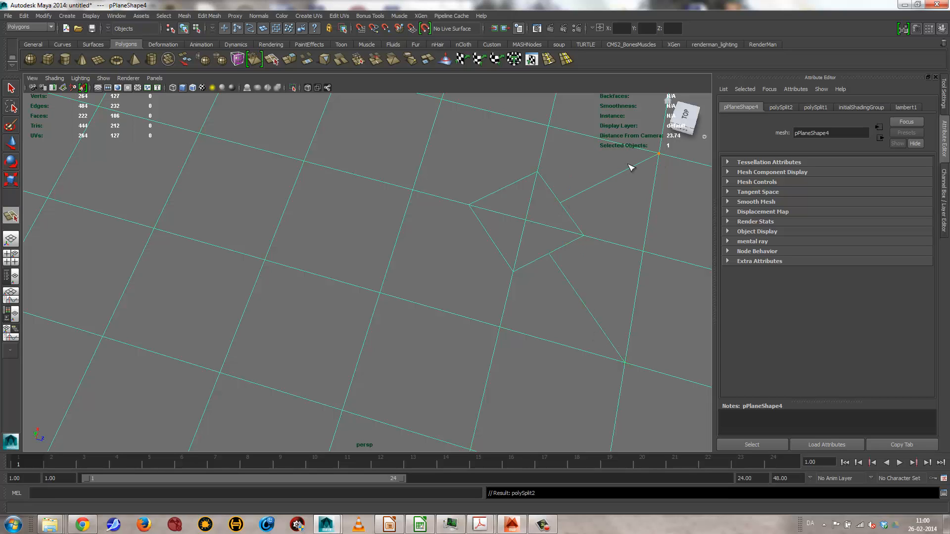
- Connect the midpoints of the remaining two diamond edges to their nearest surrounding grid corners with new edges
left_click(504, 188)
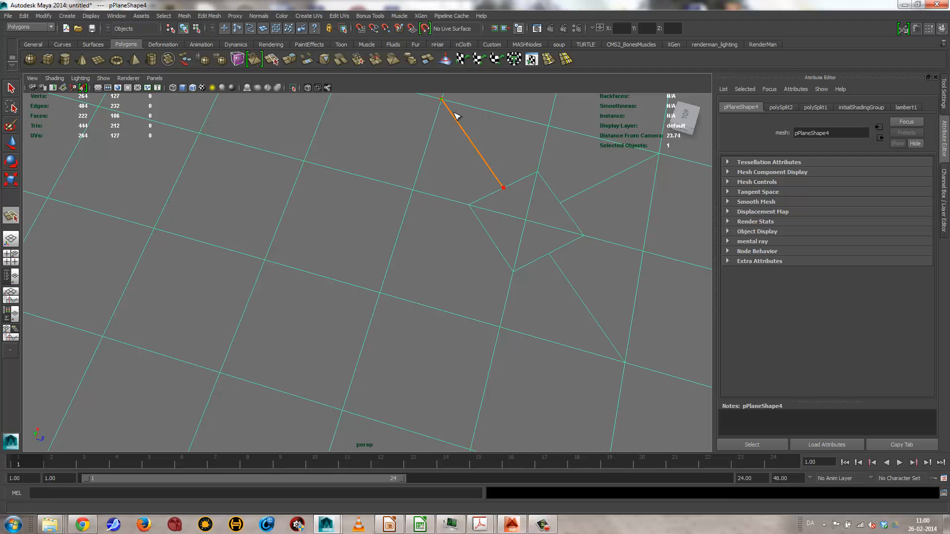
left_click(455, 115)
key("Return")
left_click(490, 237)
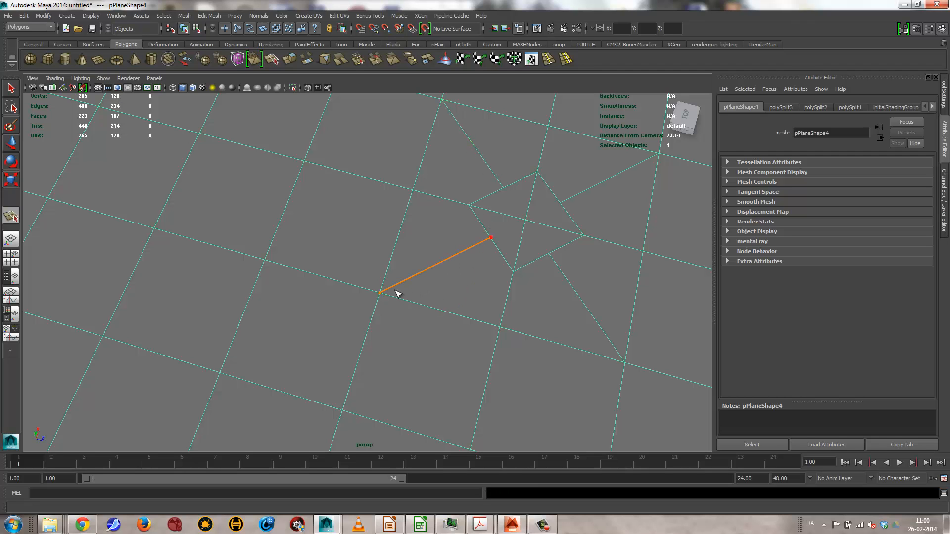
key("Return")
- Scale the diamond's four new midpoint vertices outward in the plane by about 1.4 to form an even octagon
left_click_drag(481, 267, 534, 287, "alt")
middle_click_drag(504, 181, 480, 268, "alt")
right_click_drag(542, 305, 409, 314, "alt")
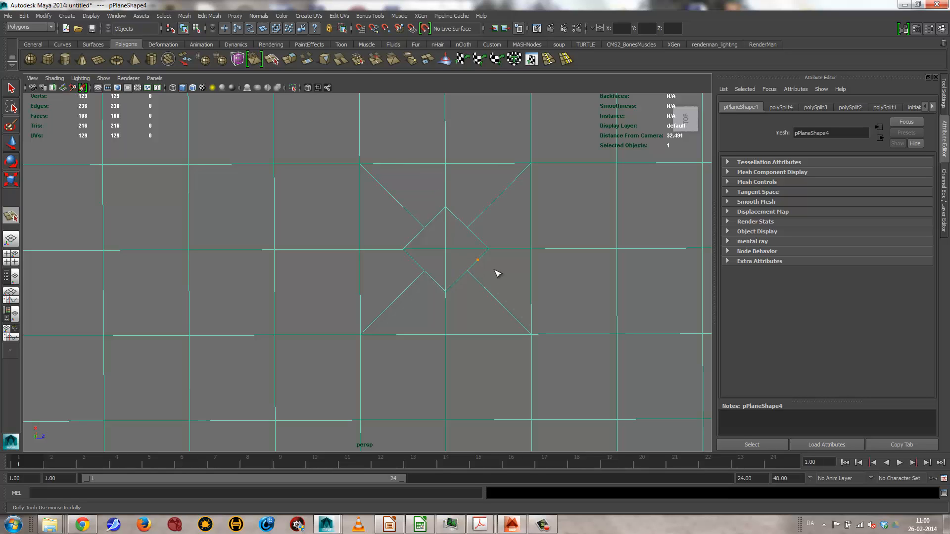
key("q")
right_click_drag(479, 246, 452, 248)
left_click(469, 230)
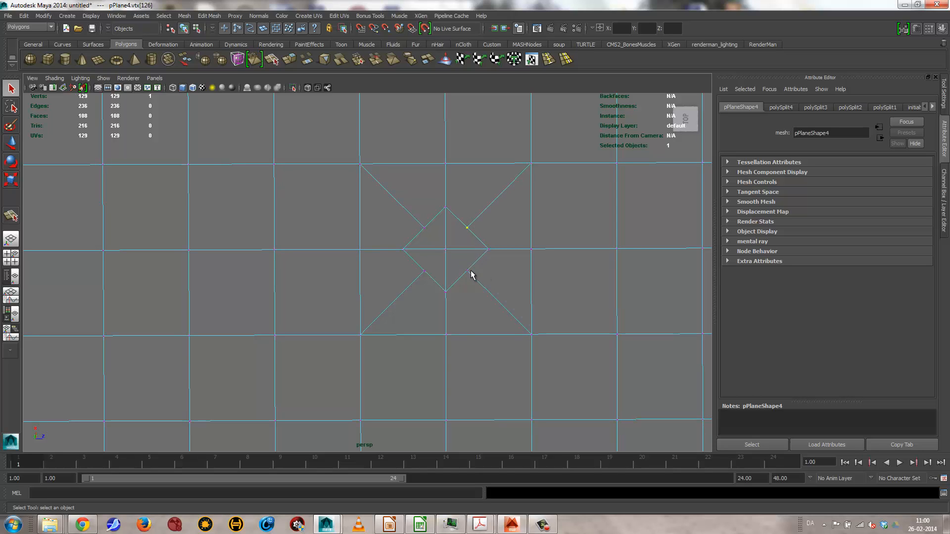
left_click(468, 272, "shift")
left_click(433, 284, "shift")
left_click(430, 242, "shift")
key("r")
middle_click_drag(486, 291, 495, 285)
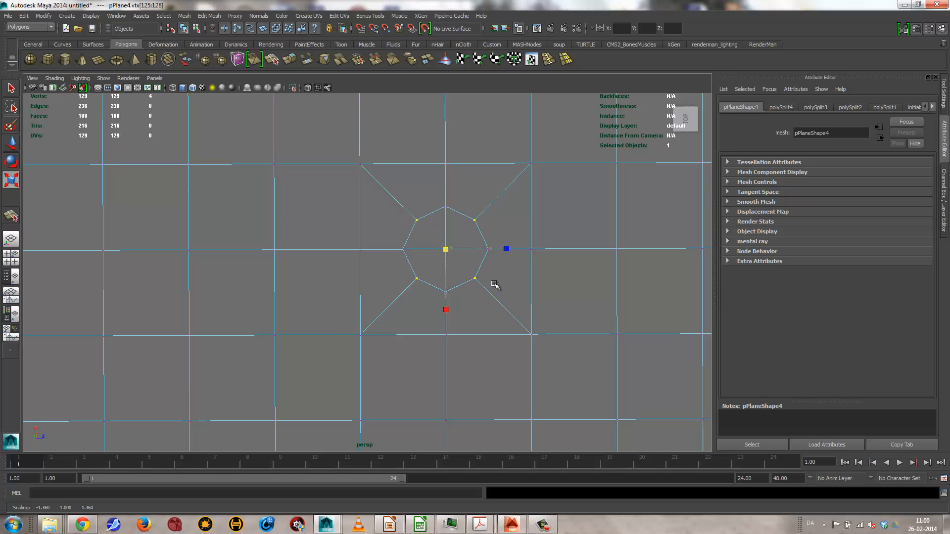
middle_click_drag(495, 285, 496, 284)
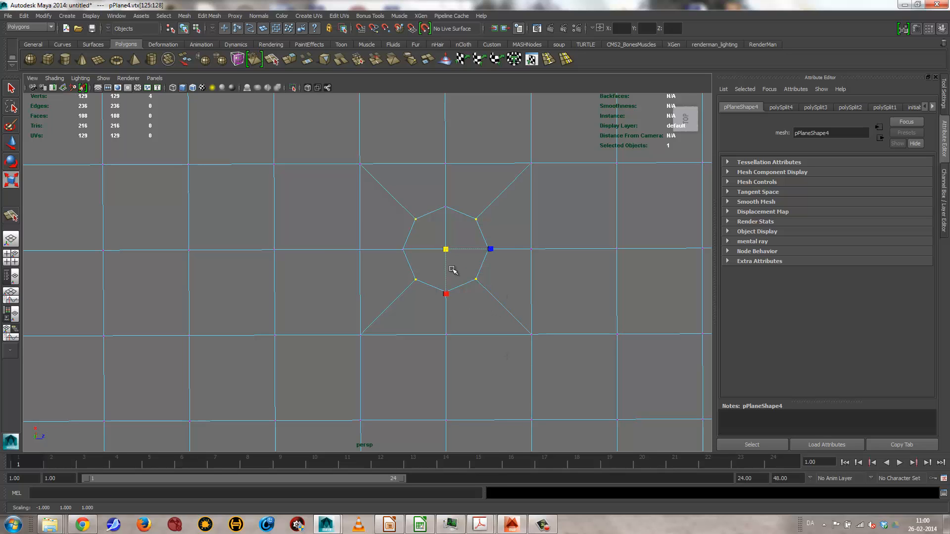
- Extrude the four octagon faces upward by 5.430 units and display the mesh with smooth preview
right_click_drag(452, 269, 453, 288)
left_click(419, 263)
left_click(470, 262, "shift")
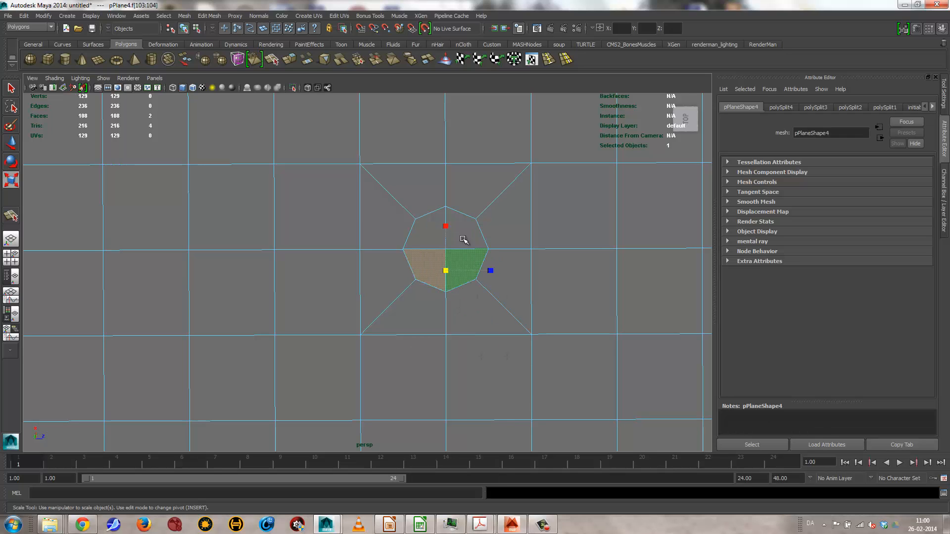
left_click(463, 240, "shift")
left_click(434, 238, "shift")
left_click_drag(492, 350, 391, 94, "alt")
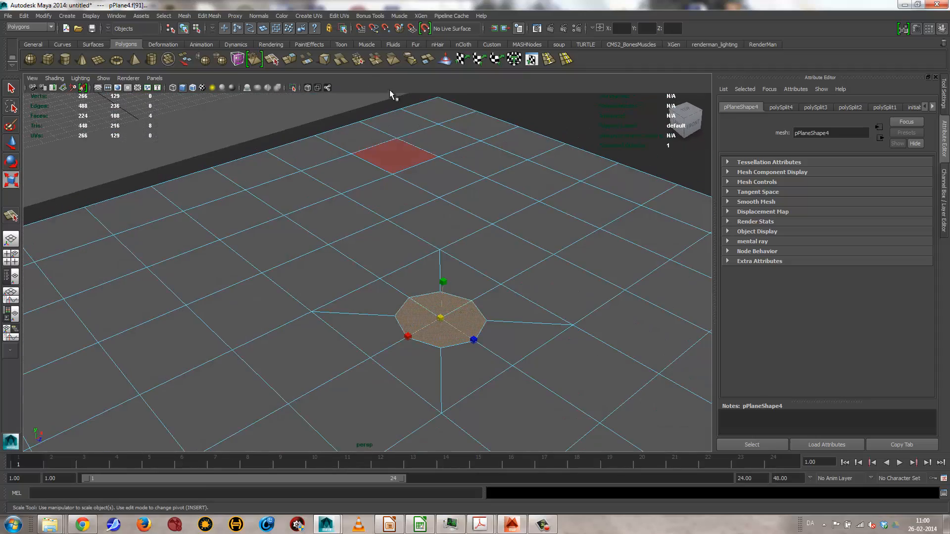
key("ctrl+e")
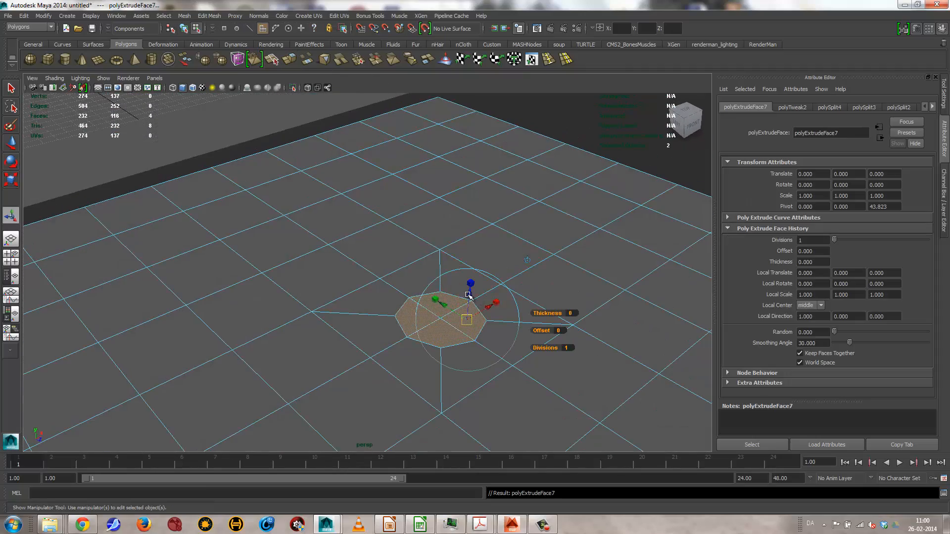
left_click_drag(468, 295, 473, 185)
key("3")
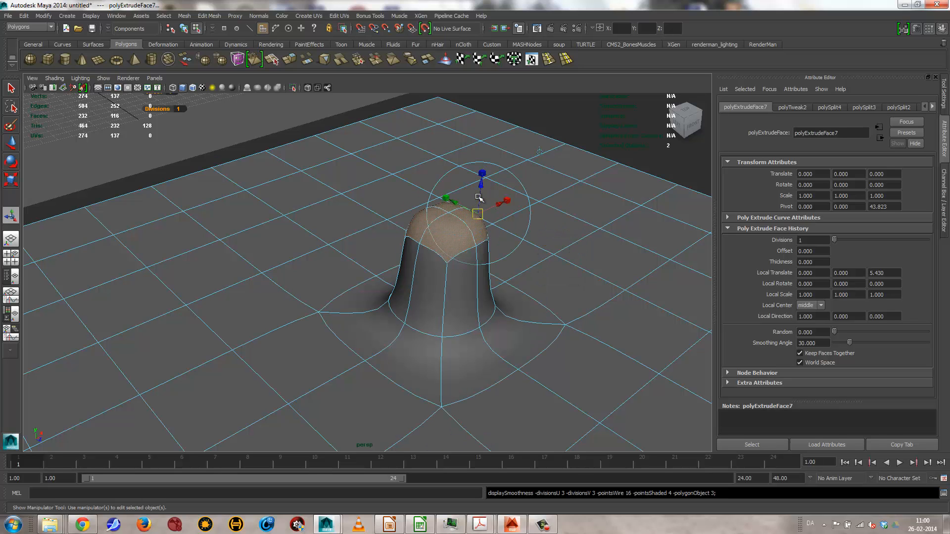
- Extrude the octagonal cylinder's top faces again by 0.587 units to tighten its smoothed top edge
key("ctrl+e")
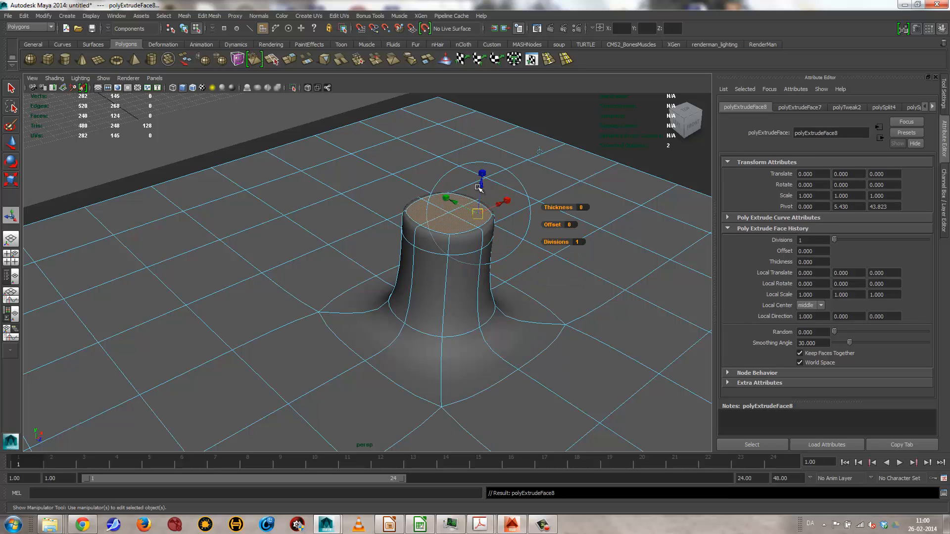
left_click_drag(480, 189, 481, 176)
right_click_drag(593, 261, 407, 299, "alt")
left_click_drag(407, 299, 469, 305, "alt")
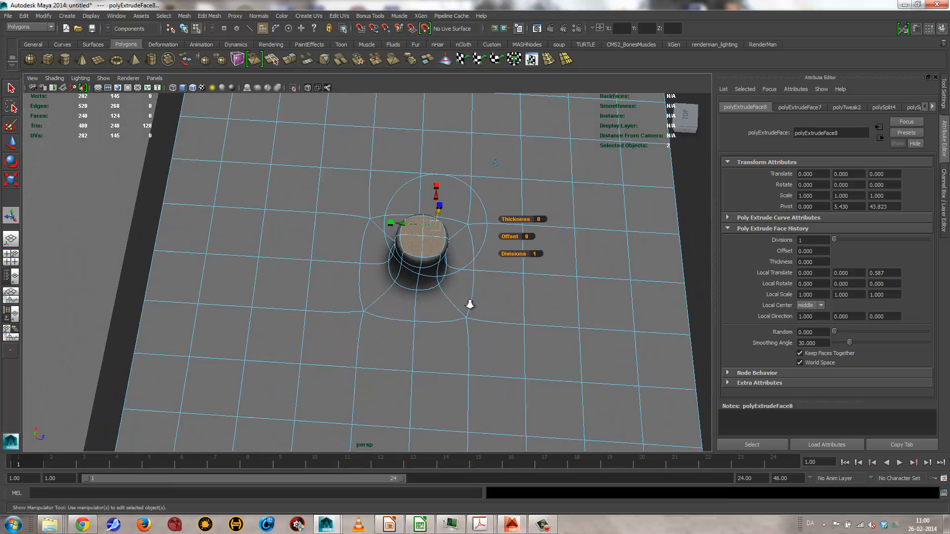
- Insert an edge loop near the base of the octagonal cylinder to tighten its transition into the plane
right_click_drag(468, 306, 282, 278, "alt")
left_click_drag(366, 391, 373, 317, "alt")
right_click_drag(373, 317, 422, 294)
left_click(420, 316)
left_click_drag(426, 323, 418, 317, "alt")
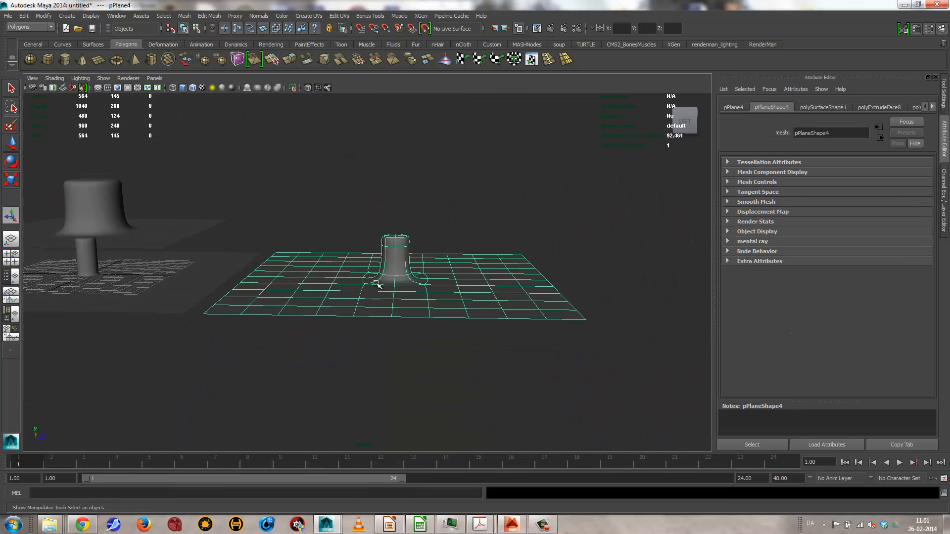
left_click(547, 62)
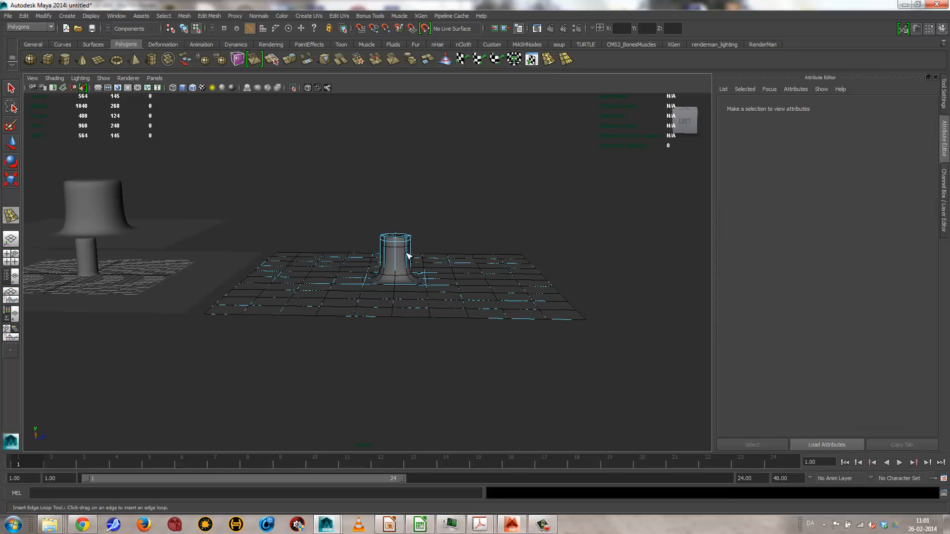
left_click_drag(408, 255, 411, 299)
right_click_drag(374, 317, 470, 314, "alt")
key("q")
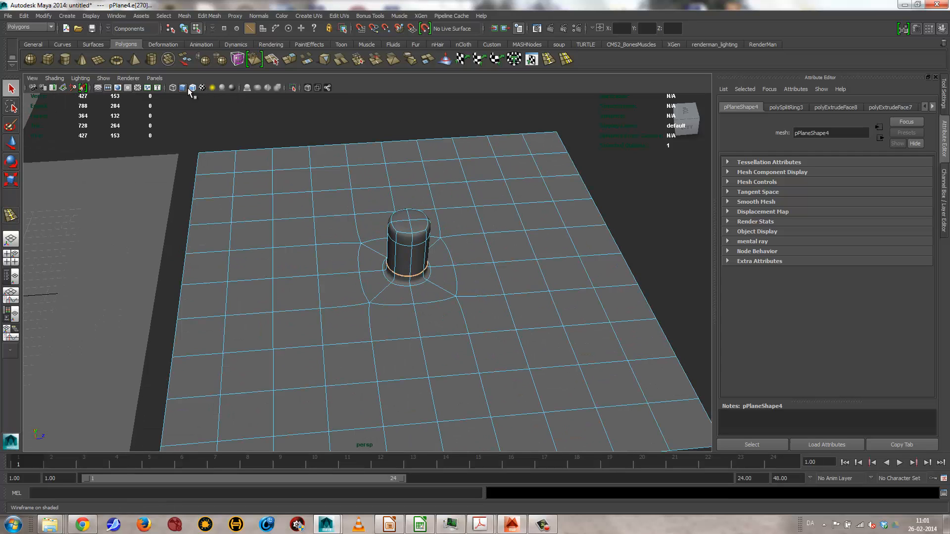
- Examine the smoothed octagonal cylinder's roundness and the edge flow around its base from above and from the side
right_click_drag(274, 158, 352, 334, "alt")
left_click_drag(353, 334, 386, 382, "alt")
right_click_drag(385, 382, 668, 297, "alt")
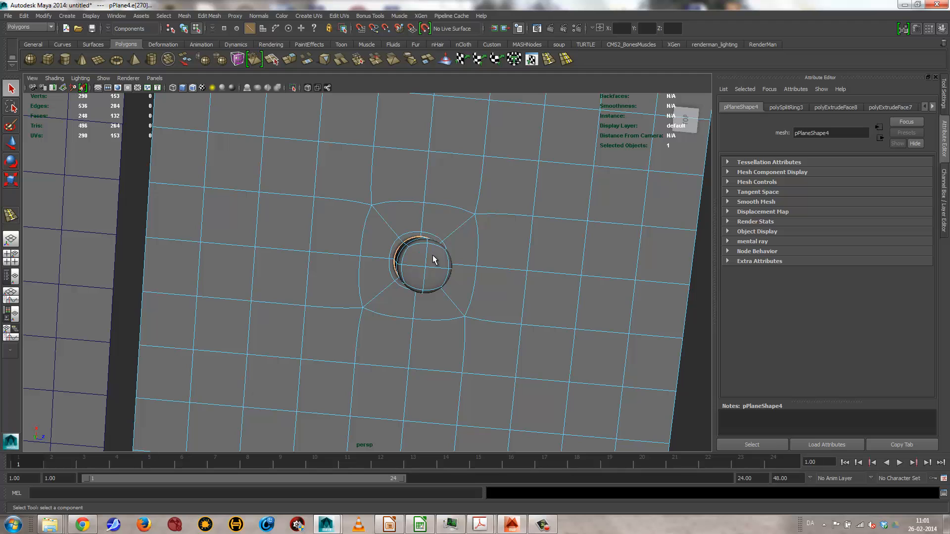
left_click_drag(477, 346, 339, 350, "alt")
right_click_drag(339, 349, 561, 353, "alt")
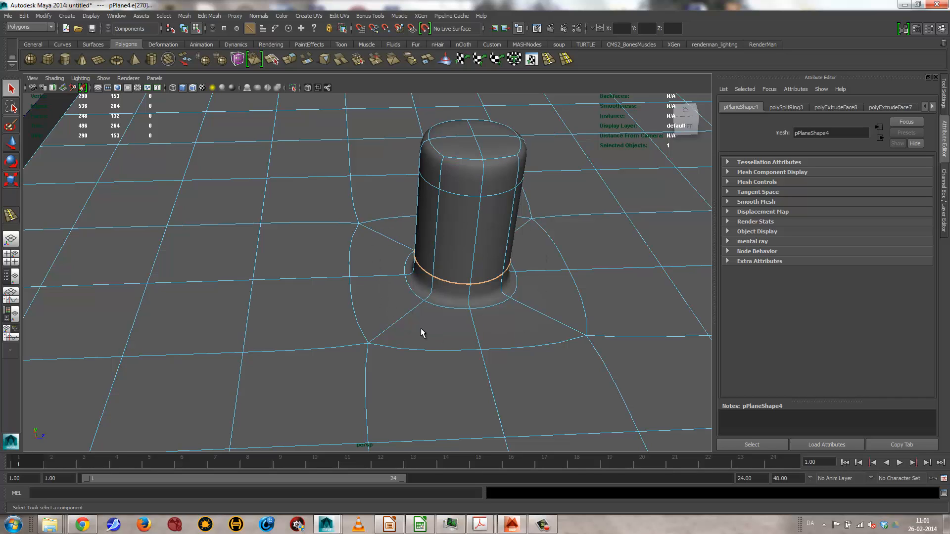
right_click_drag(535, 310, 313, 314, "alt")
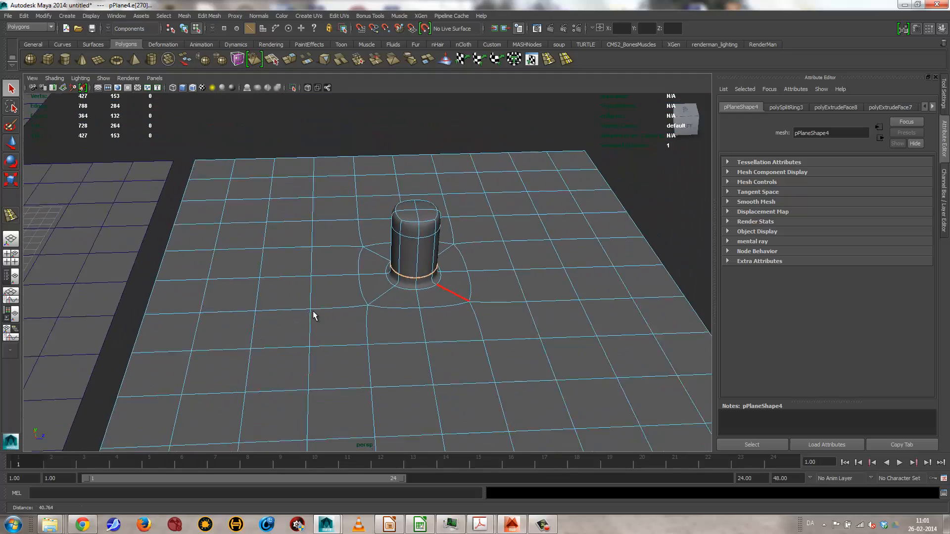
middle_click_drag(348, 339, 584, 179, "alt")
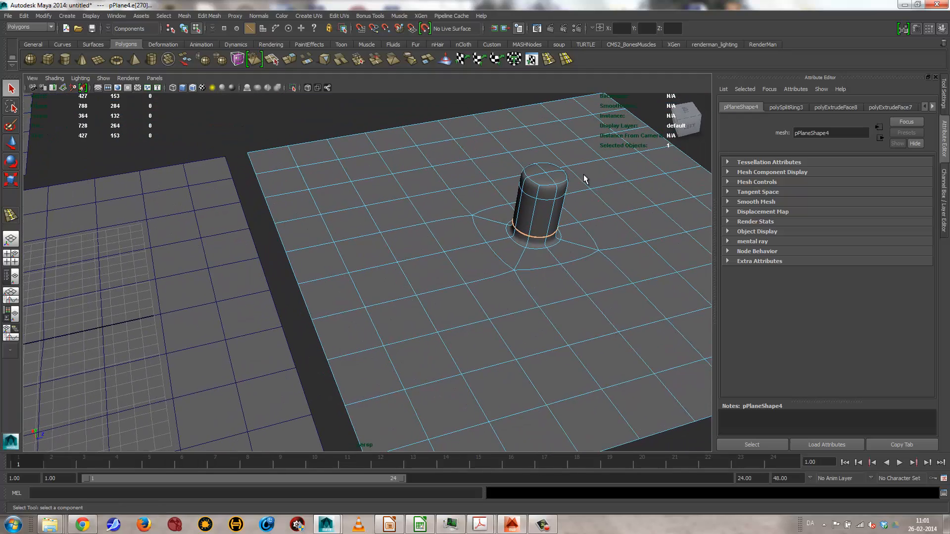
- Insert two crossing edge loops near the borders of the diamond-based cylinder's plane and a third running inward toward the cylinder
left_click(547, 60)
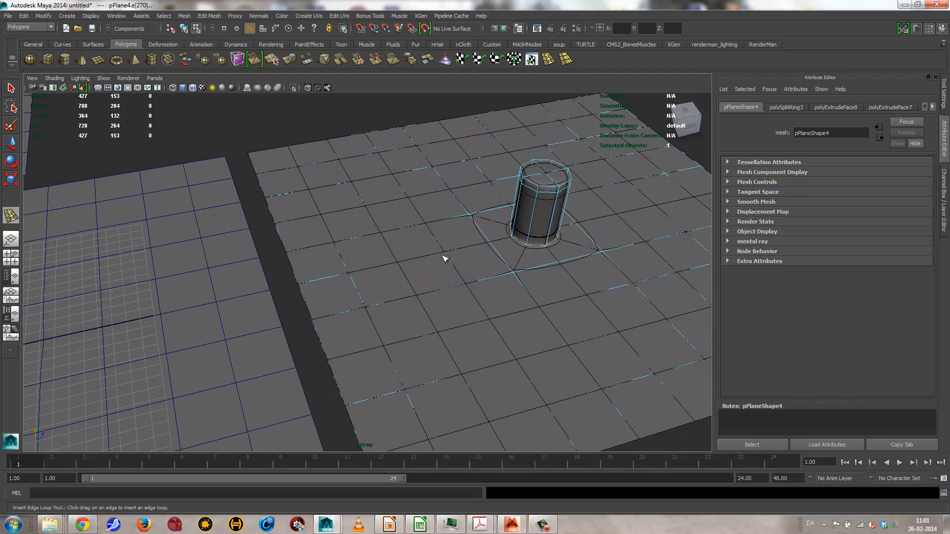
middle_click_drag(396, 292, 476, 203, "alt")
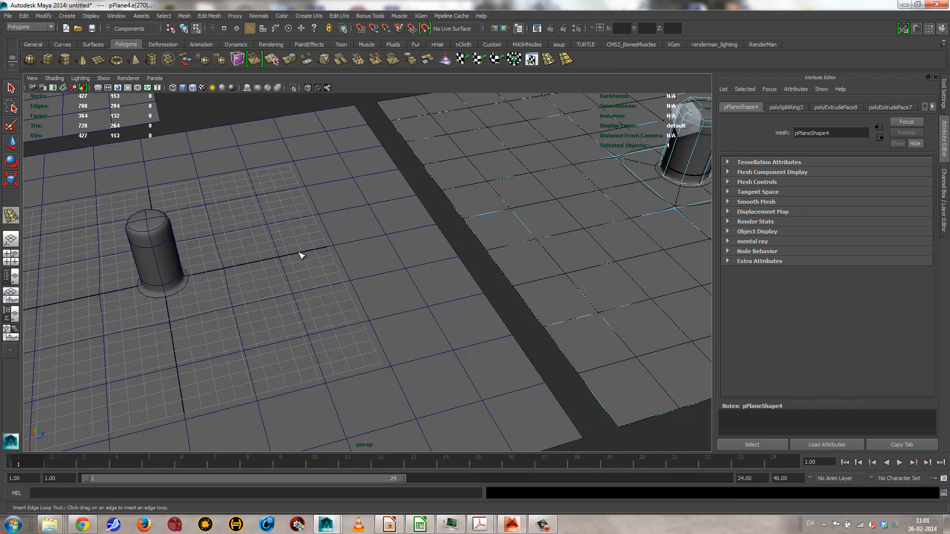
left_click(381, 277)
mouse_move(381, 276)
left_mouse_down()
mouse_move(373, 276)
mouse_move(391, 276)
mouse_move(378, 282)
left_mouse_up()
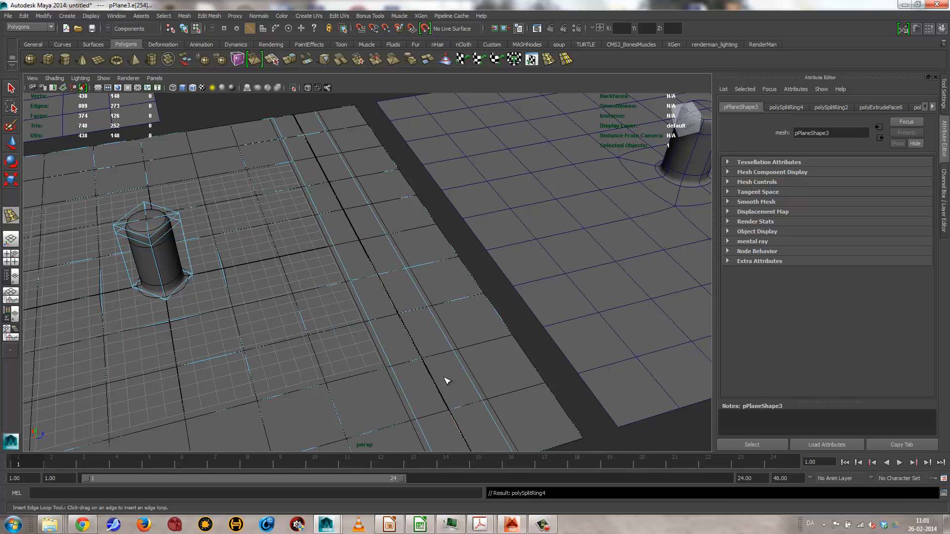
mouse_move(467, 372)
left_mouse_down()
mouse_move(477, 383)
mouse_move(465, 371)
left_mouse_up()
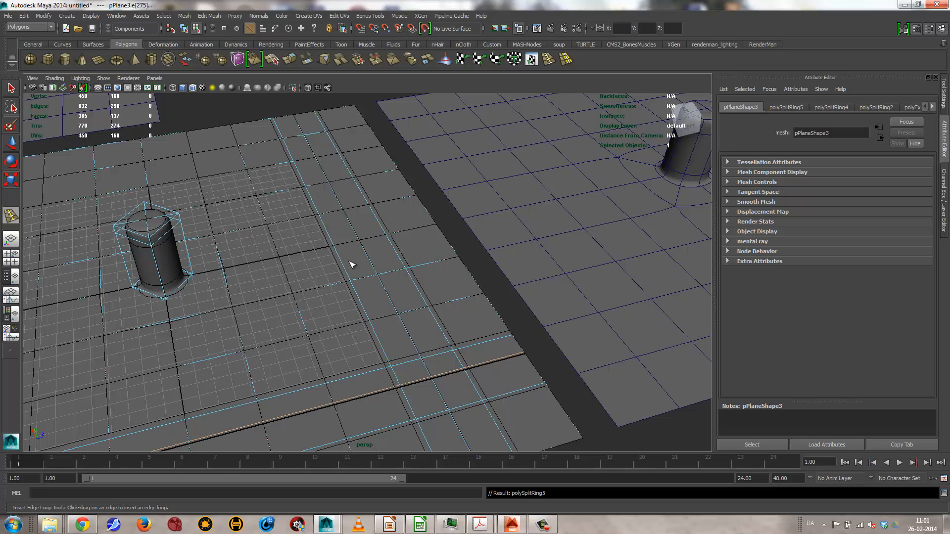
left_click_drag(367, 259, 373, 265)
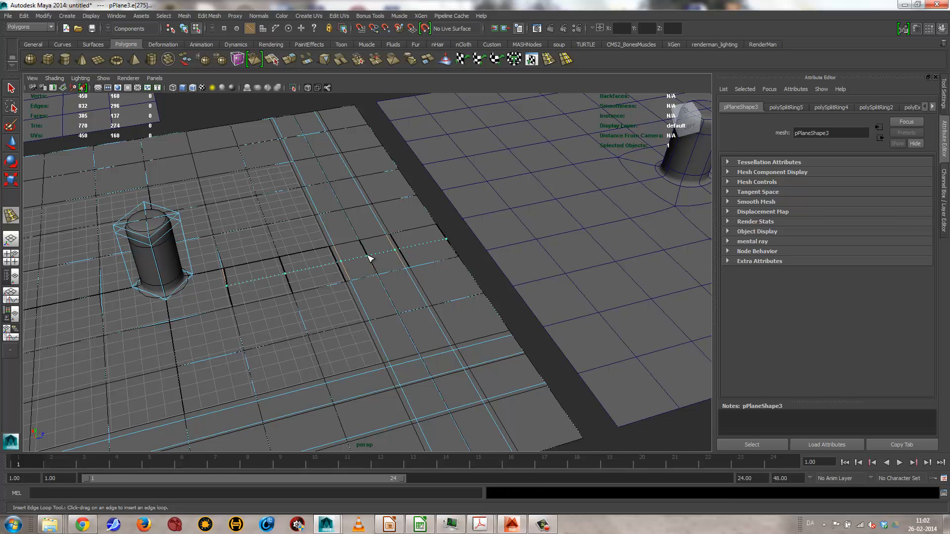
left_click_drag(369, 257, 369, 257)
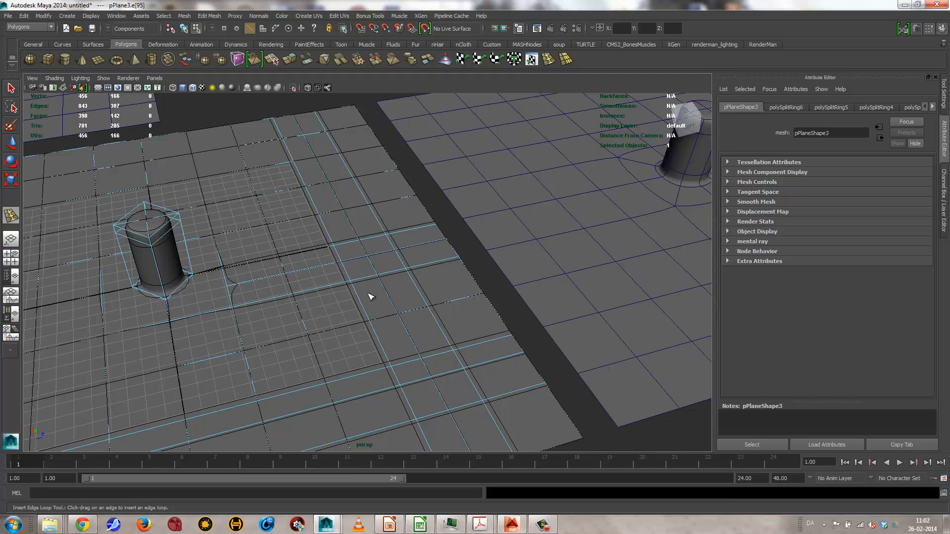
- Insert two crossing edge loops near the borders of the octagonal cylinder's plane
right_click_drag(371, 295, 463, 294, "alt")
scroll(464, 294, "down", 5)
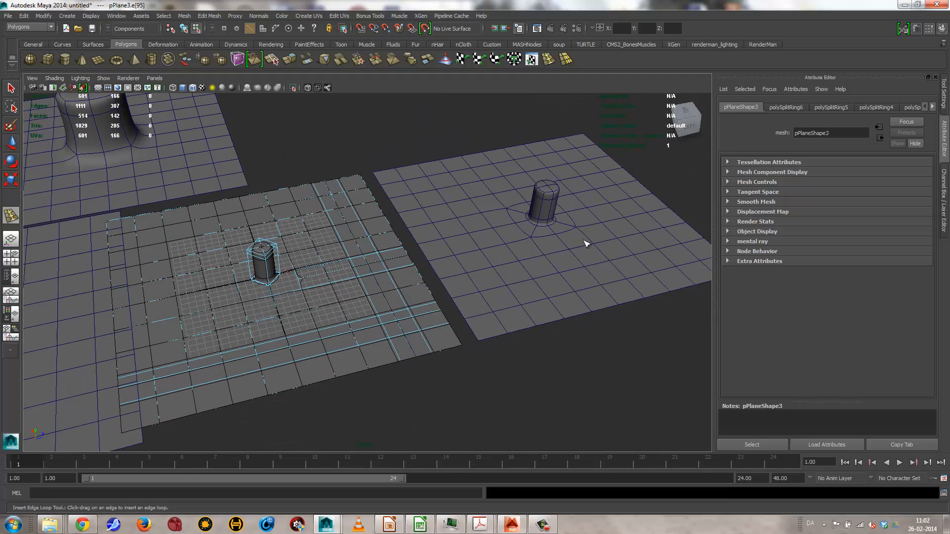
middle_click_drag(583, 241, 395, 305, "alt")
right_click_drag(394, 305, 728, 270, "alt")
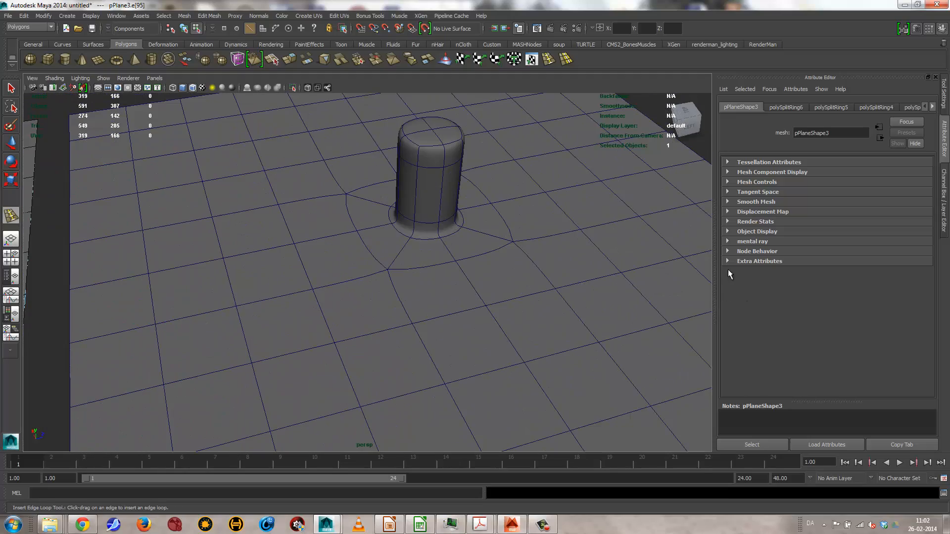
left_click(678, 209)
left_click(629, 172)
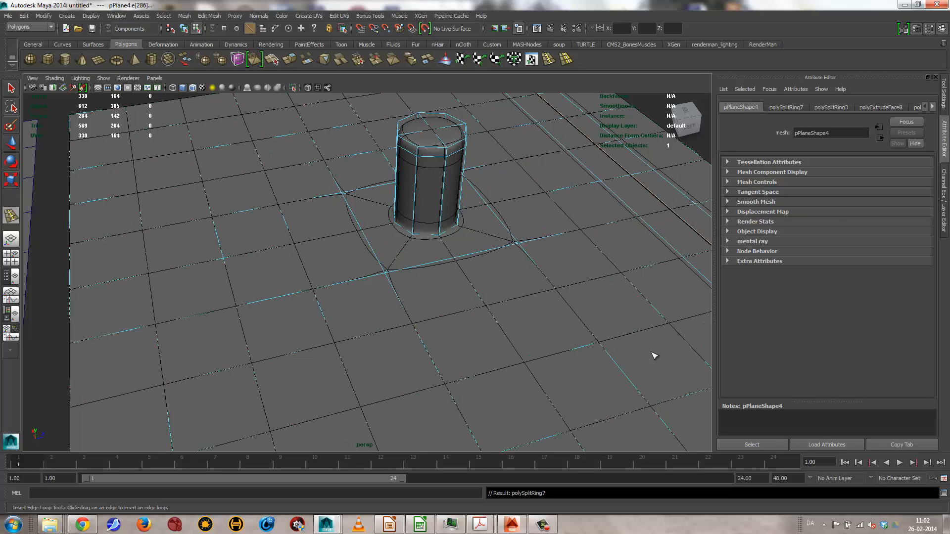
left_click_drag(691, 347, 687, 344)
- Insert an edge loop around the octagonal cylinder's base, between the cylinder and its surrounding square of edges
right_click_drag(637, 353, 627, 357, "alt")
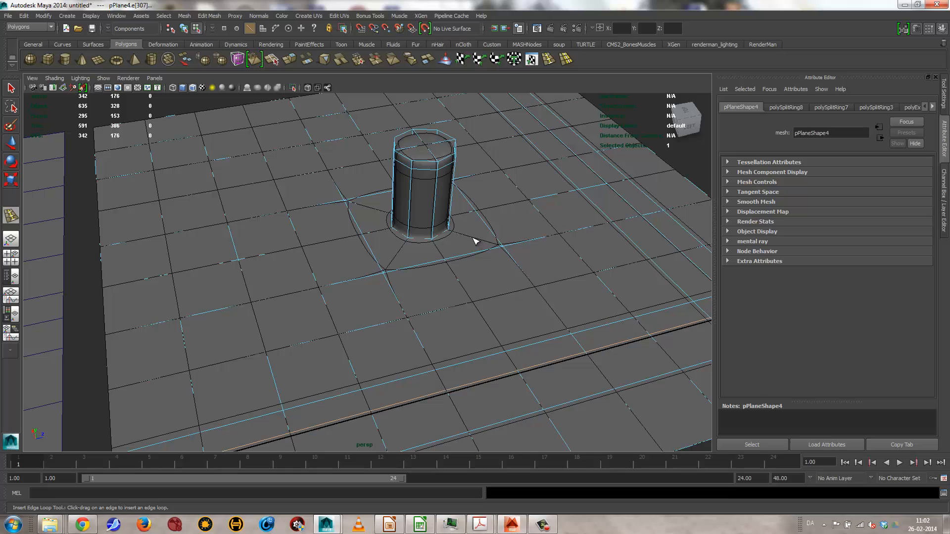
left_click_drag(494, 240, 466, 251)
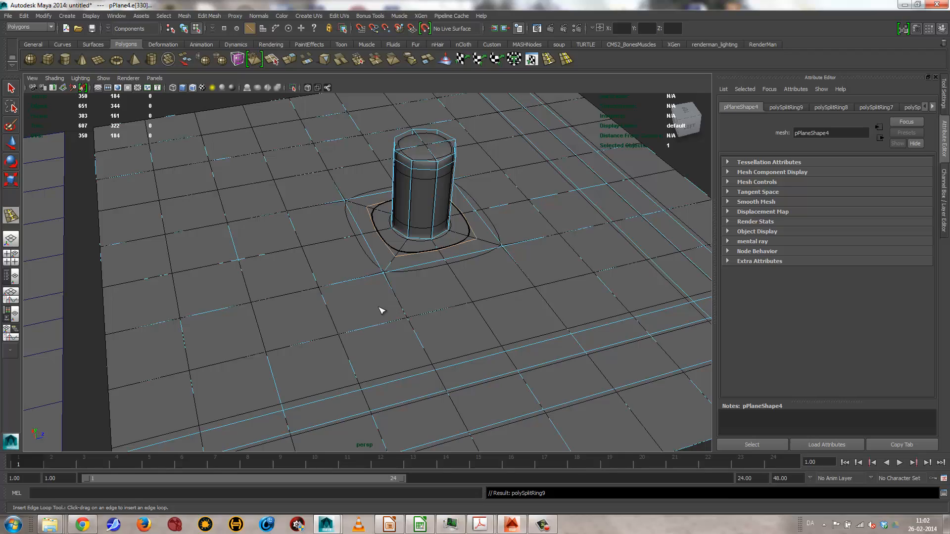
right_click_drag(435, 249, 311, 286, "alt")
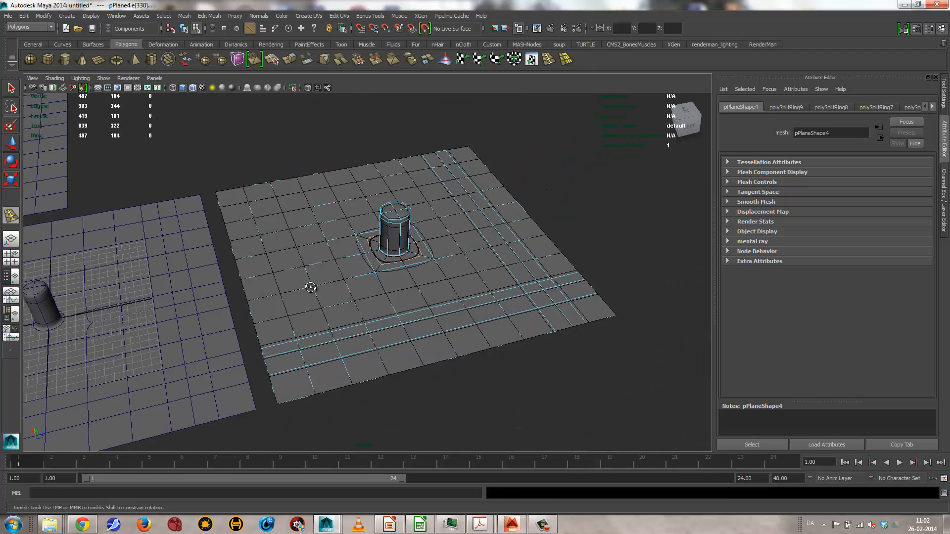
- Display the octagonal cylinder's plane in smooth preview and inspect the edges around the cylinder's base up close
left_click_drag(312, 287, 321, 336, "alt")
right_click_drag(452, 292, 385, 285, "alt")
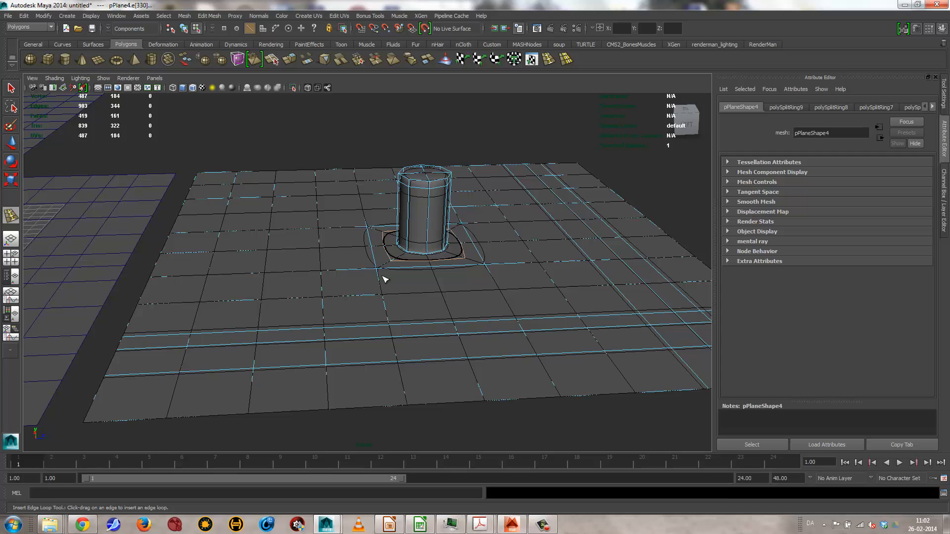
key("w")
key("3")
left_click_drag(358, 307, 350, 304, "alt")
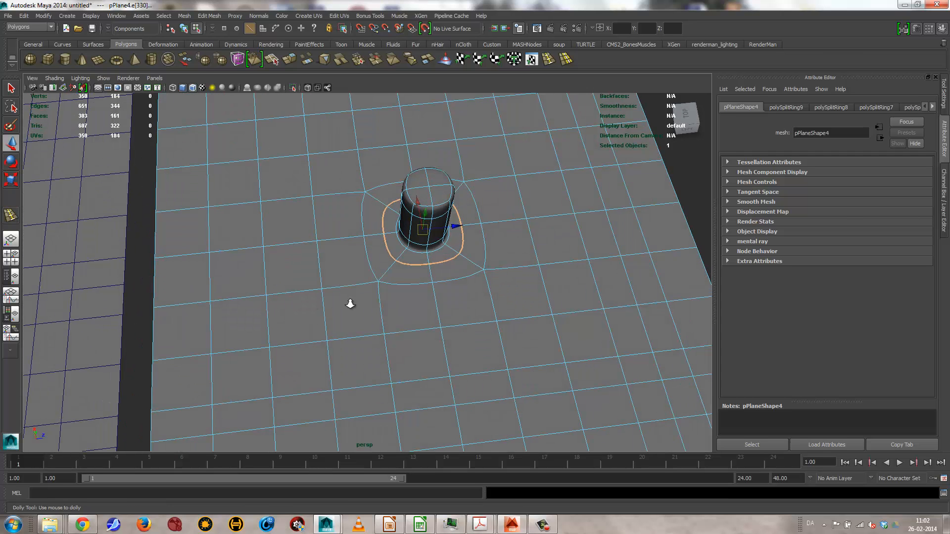
right_click_drag(350, 304, 340, 121, "alt")
left_click_drag(501, 261, 506, 228, "alt")
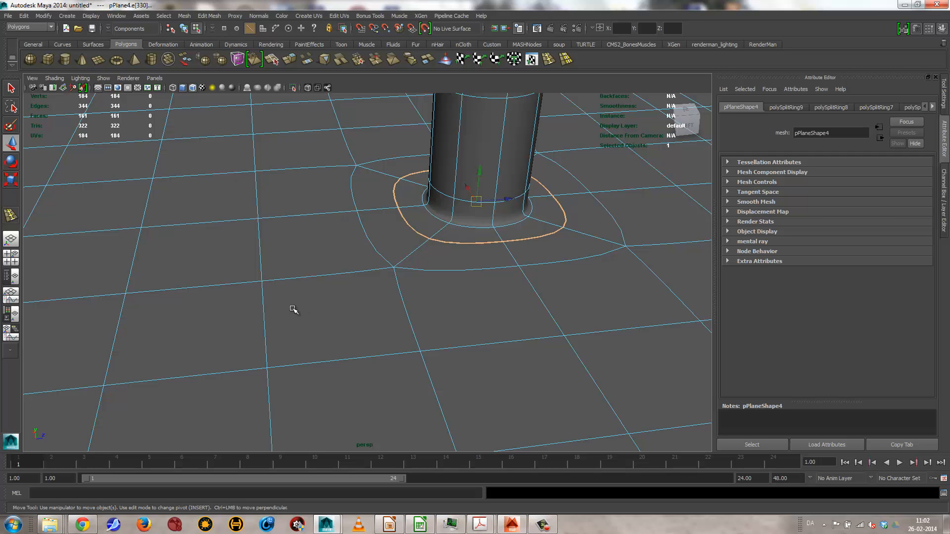
- Select the edge row running from the base's corner to the plane's border, then the outer base edges, to examine the edge flow
double_click(348, 275)
right_click_drag(424, 288, 182, 294, "alt")
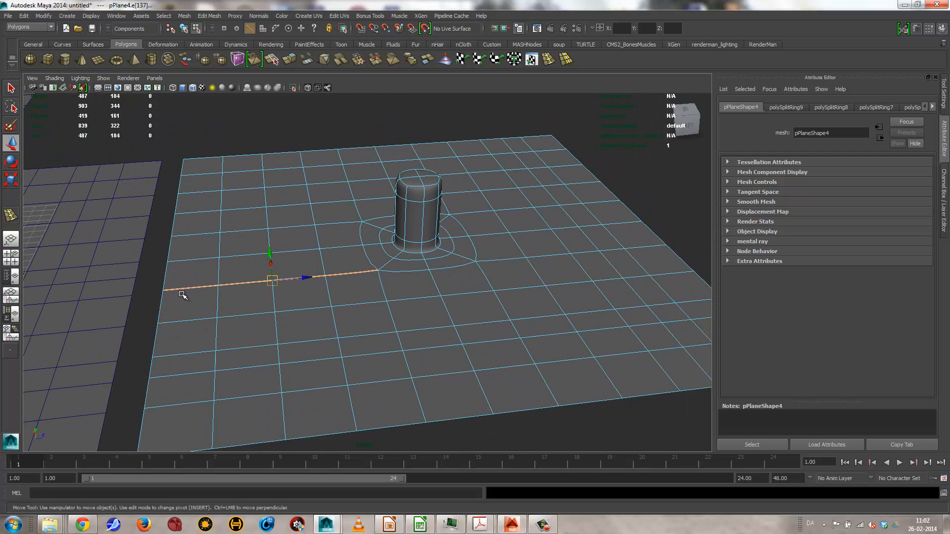
double_click(371, 258)
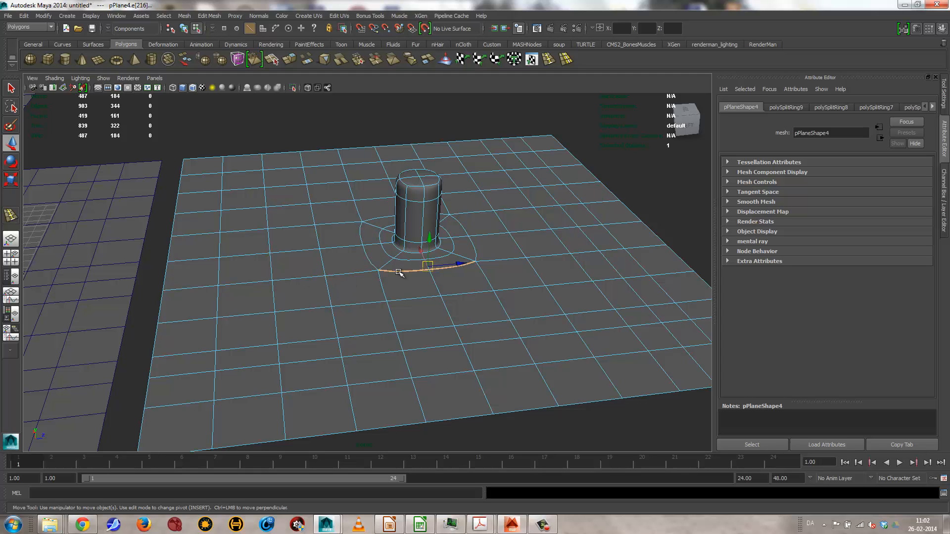
- Select the edge loop closest around the octagonal cylinder's base, raise it slightly and scale it inward
double_click(442, 254)
right_click_drag(429, 295, 692, 342, "alt")
mouse_move(463, 192)
left_mouse_down()
mouse_move(463, 206)
mouse_move(465, 185)
left_mouse_up()
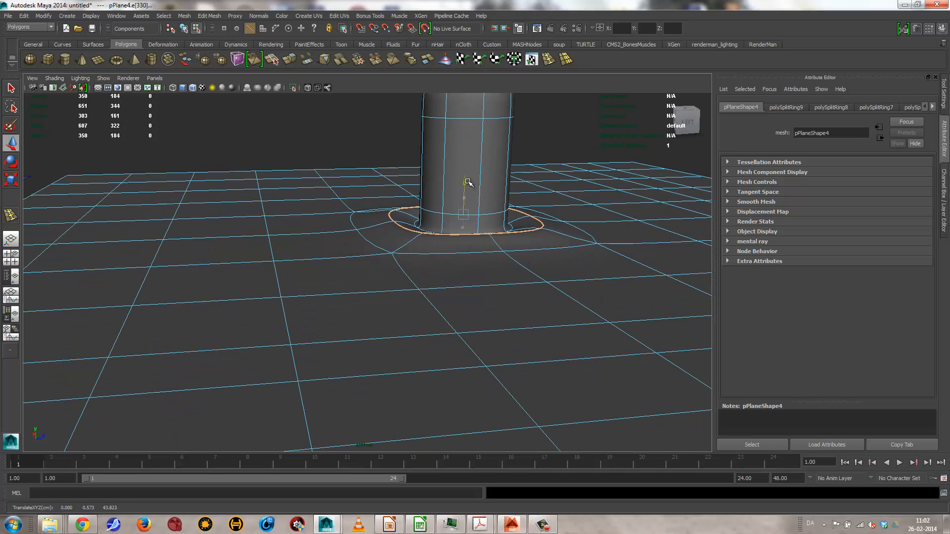
key("r")
middle_click_drag(553, 265, 506, 263)
left_click_drag(473, 259, 357, 226, "alt")
right_click_drag(430, 171, 305, 130, "alt")
left_click(308, 106)
- Move the diamond-based cylinder's plane as a whole object away from the grid centre, behind the octagonal cylinder's plane
left_click_drag(362, 218, 426, 242, "alt")
right_click_drag(349, 245, 78, 254, "alt")
left_click(250, 275)
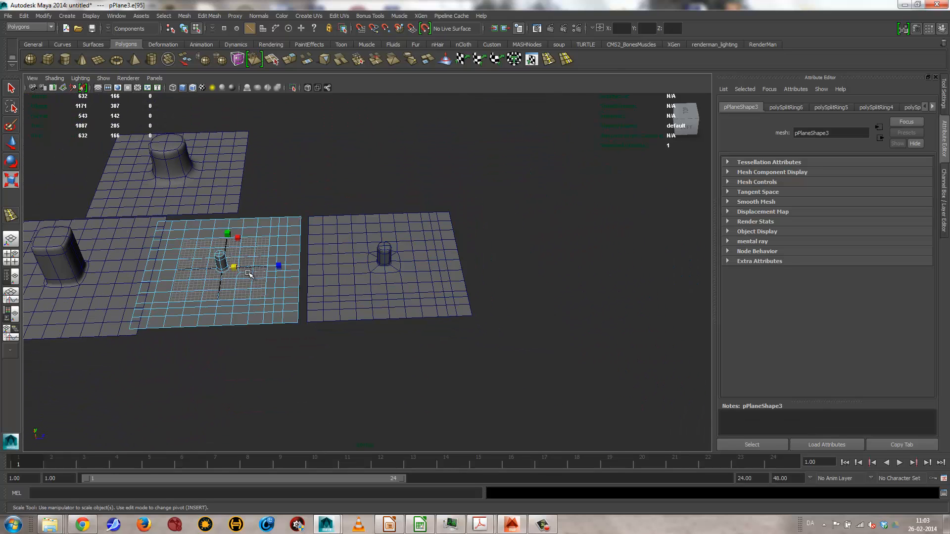
right_click_drag(180, 273, 195, 260)
left_click(196, 263)
key("w")
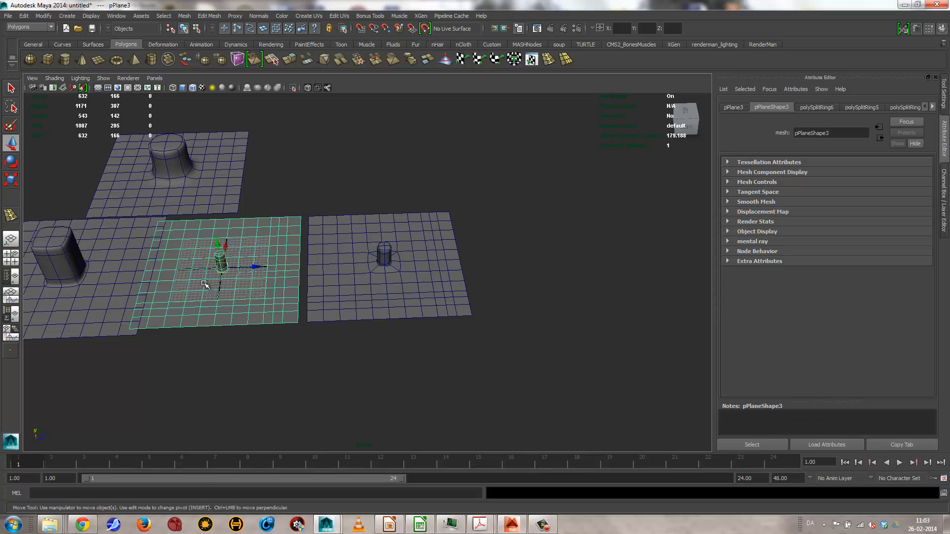
left_click_drag(218, 267, 391, 140)
left_click_drag(364, 270, 374, 213, "alt")
middle_click_drag(329, 263, 424, 276, "alt")
left_click_drag(424, 276, 371, 314, "alt")
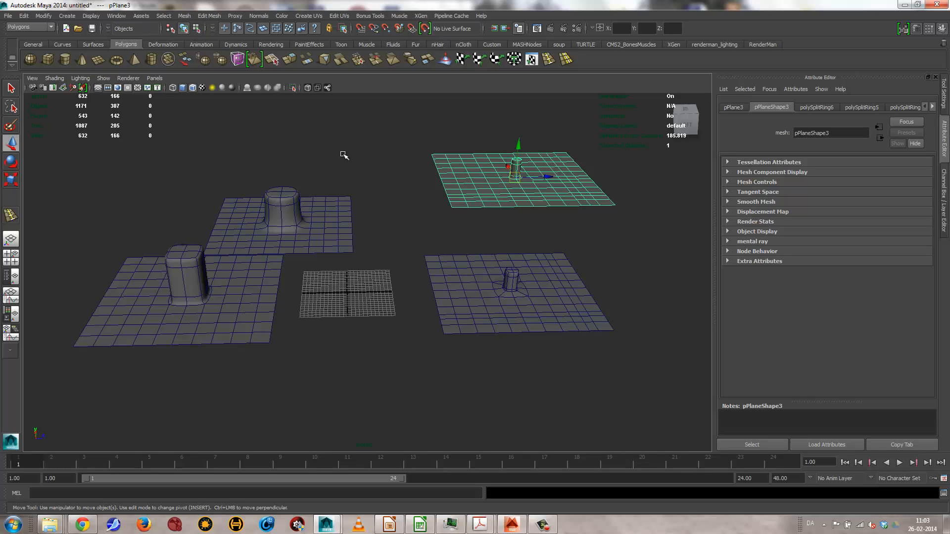
- Create a polygon sphere at the grid centre and scale it up uniformly between the planes
left_click(30, 59)
key("r")
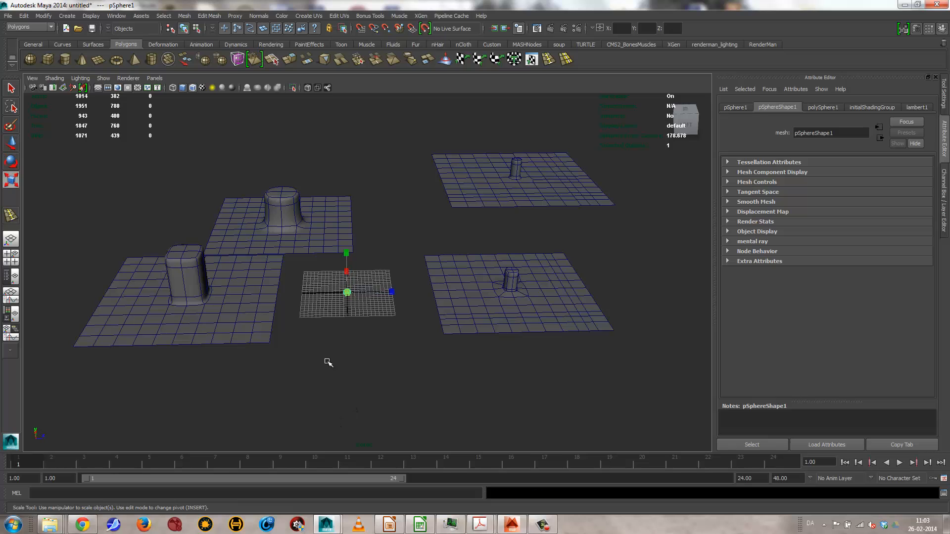
middle_click_drag(327, 361, 428, 359)
left_click_drag(429, 358, 445, 373, "alt")
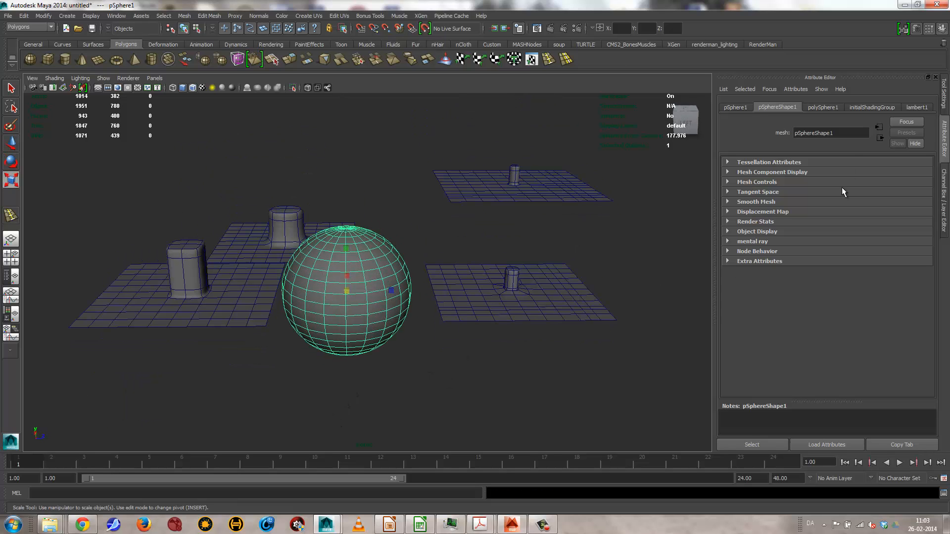
- Set the sphere's Subdivisions Axis and Subdivisions Height both to 10
left_click(821, 108)
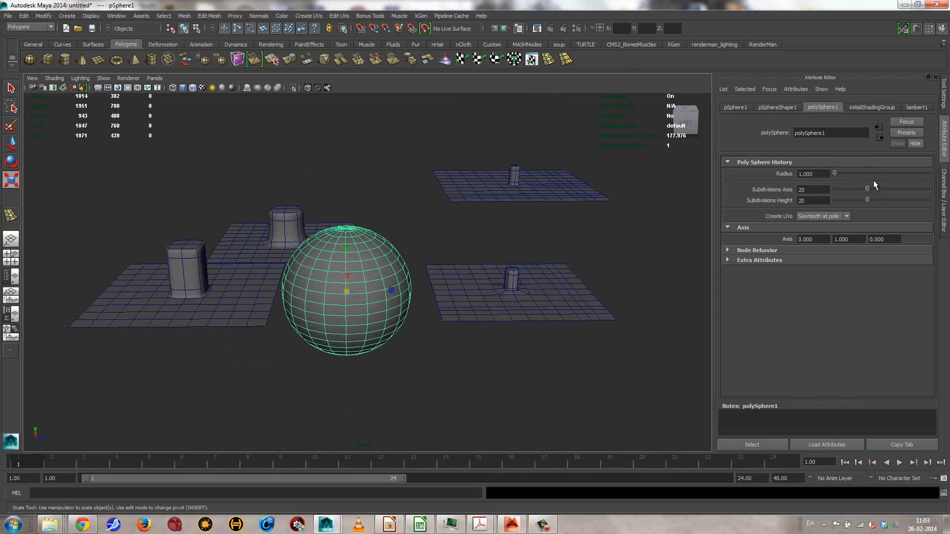
double_click(817, 189)
type("10")
key("Tab")
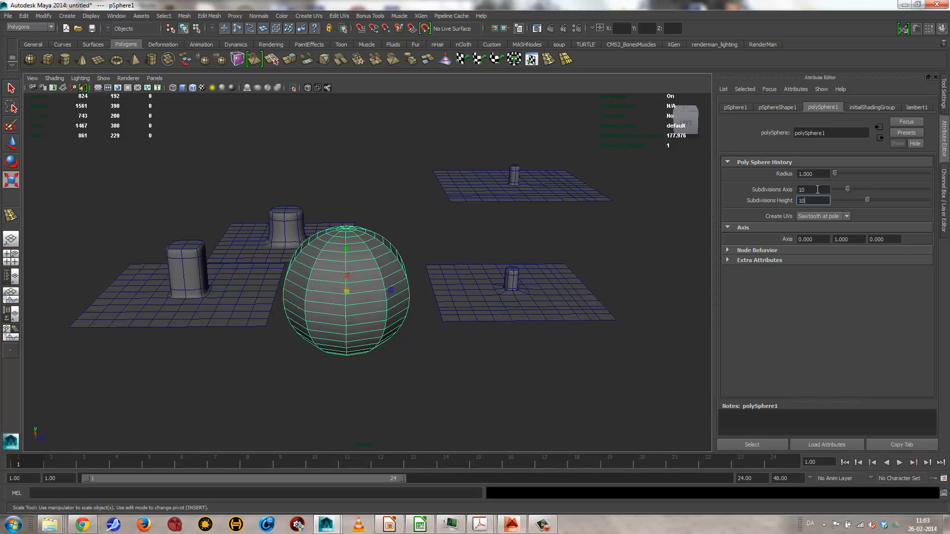
key("Tab")
left_click_drag(477, 303, 441, 328, "alt")
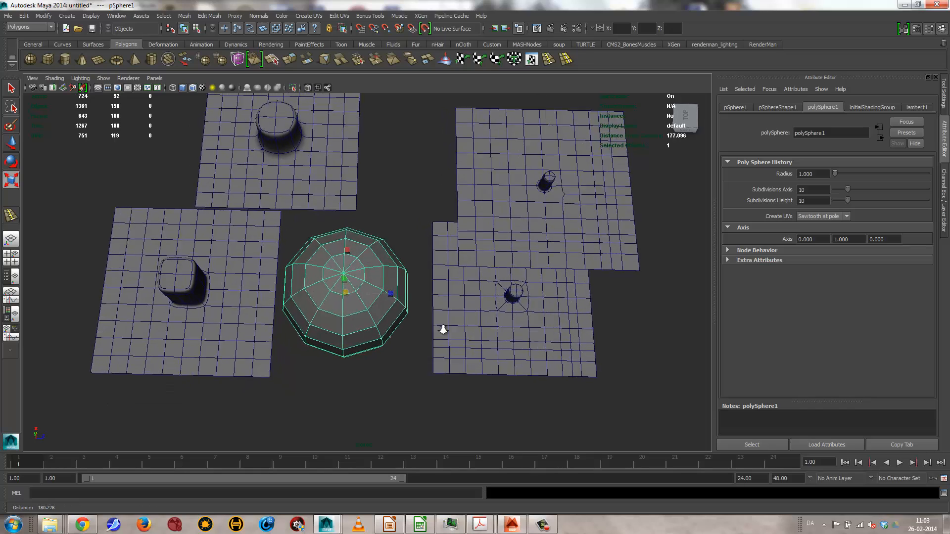
right_click_drag(440, 329, 479, 361, "alt")
left_click_drag(460, 366, 449, 318, "alt")
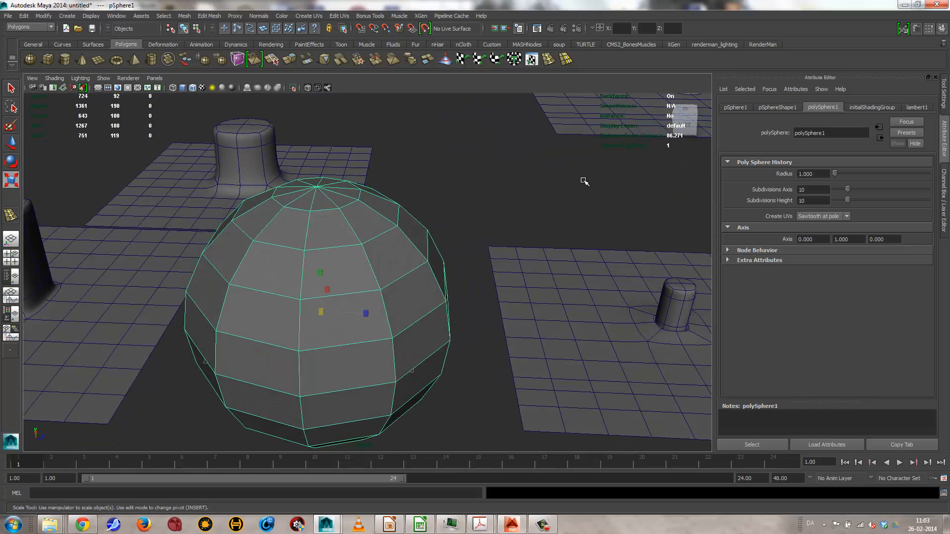
- Try inserting a vertical edge loop running from pole to pole on the sphere, and undo it
left_click(532, 59)
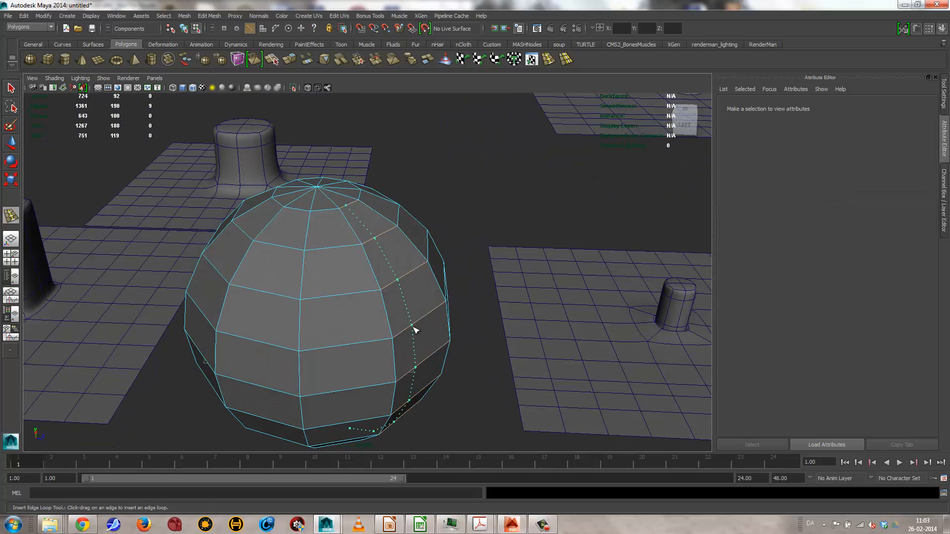
left_click_drag(416, 330, 415, 330)
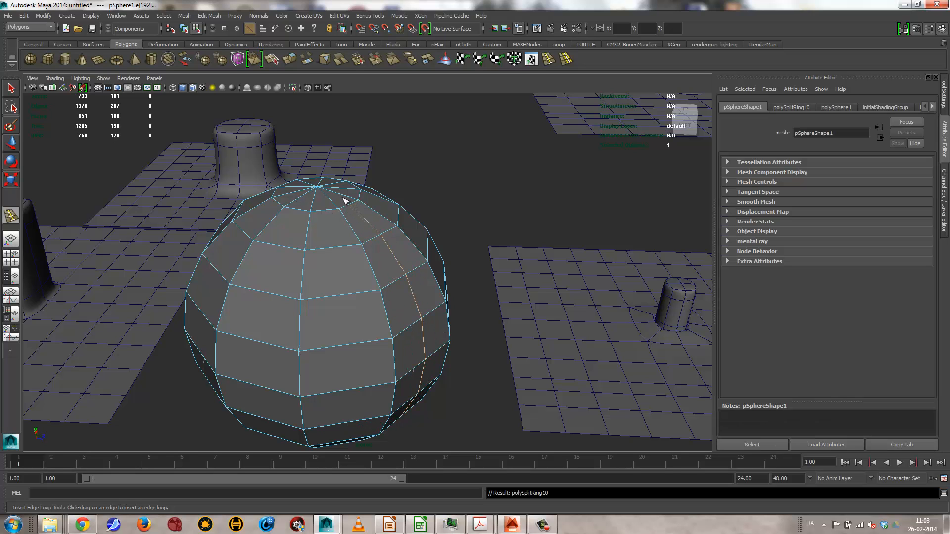
key("ctrl+z")
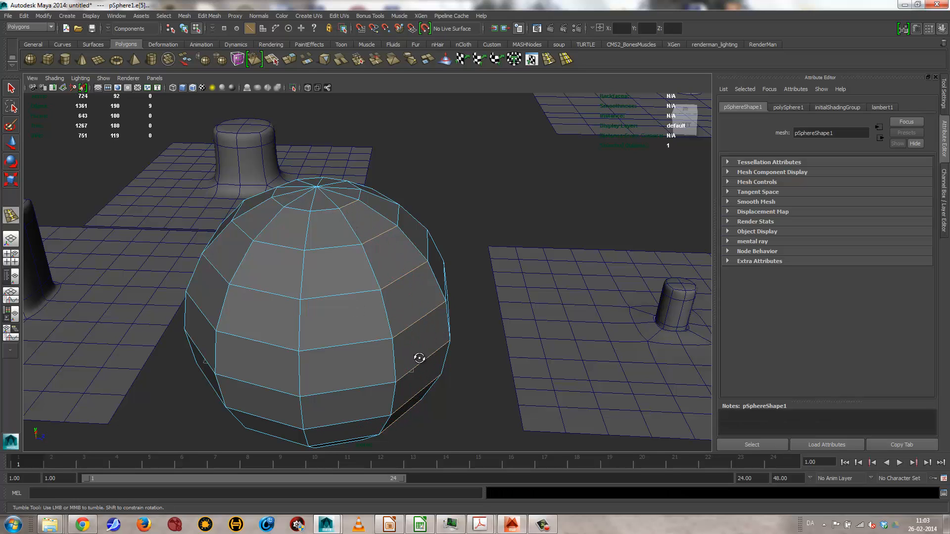
key("ctrl+z")
key("q")
- Delete the edges converging at the sphere's poles from the top view, keeping only the two that form a straight line across each cap
left_click_drag(375, 316, 341, 339, "alt")
key("space")
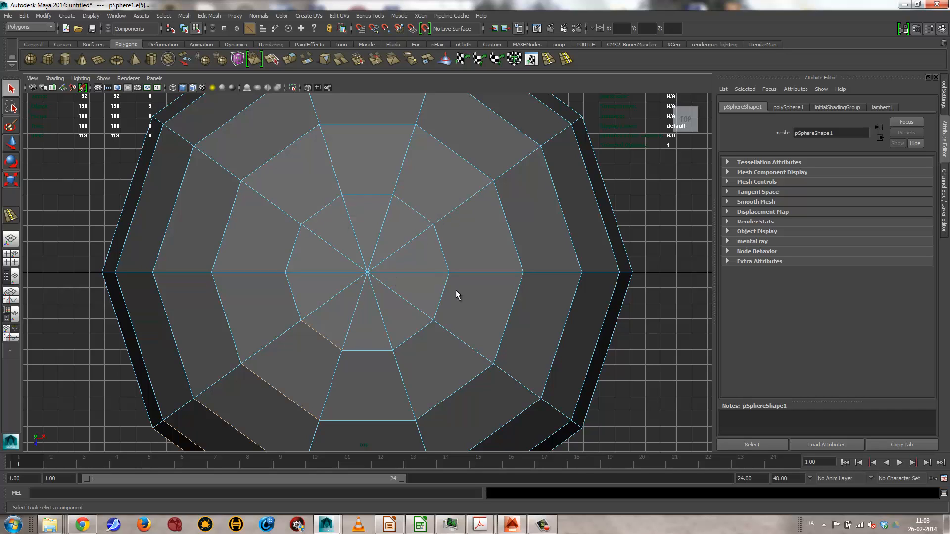
right_click_drag(391, 286, 381, 262)
left_click_drag(303, 239, 417, 250)
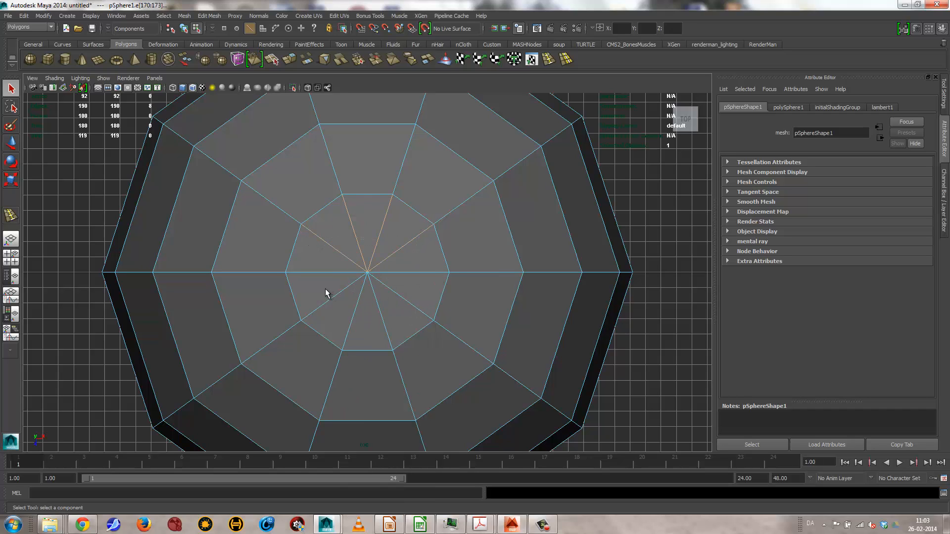
left_click_drag(325, 289, 372, 300)
key("space")
left_click_drag(435, 349, 435, 329)
left_click_drag(439, 331, 455, 355, "alt")
left_click(456, 351)
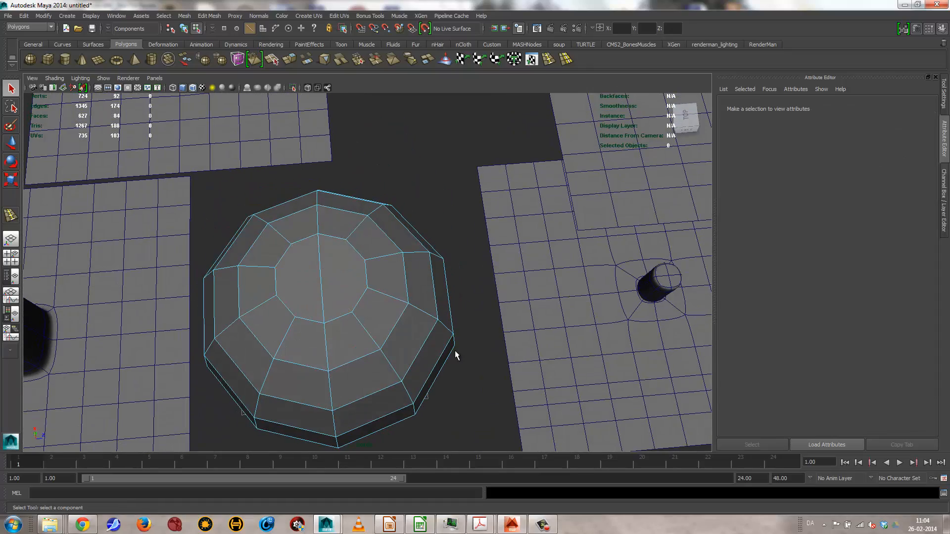
- Split the sphere's top cap with two vertex-to-vertex cuts, one on either side of the remaining middle edge
left_click_drag(426, 315, 358, 342, "alt")
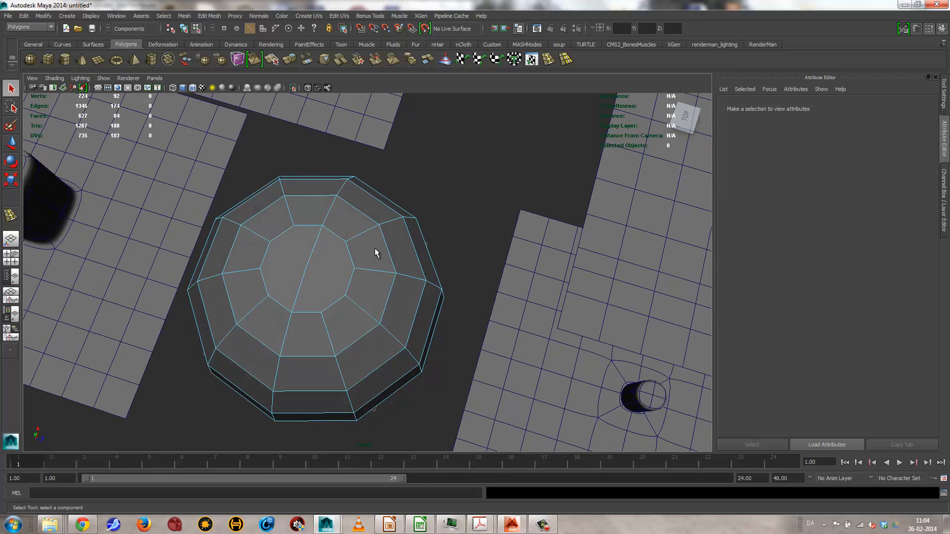
left_click(276, 59)
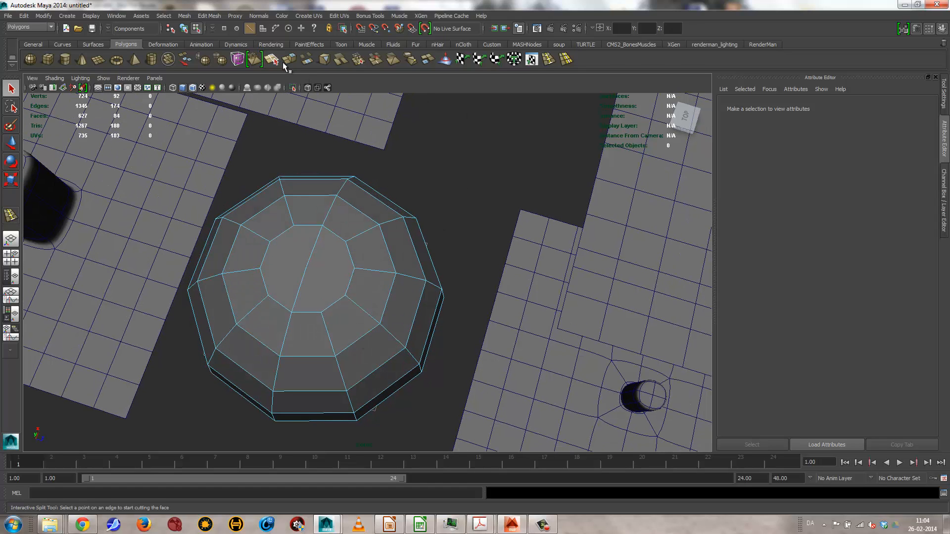
left_click(363, 232)
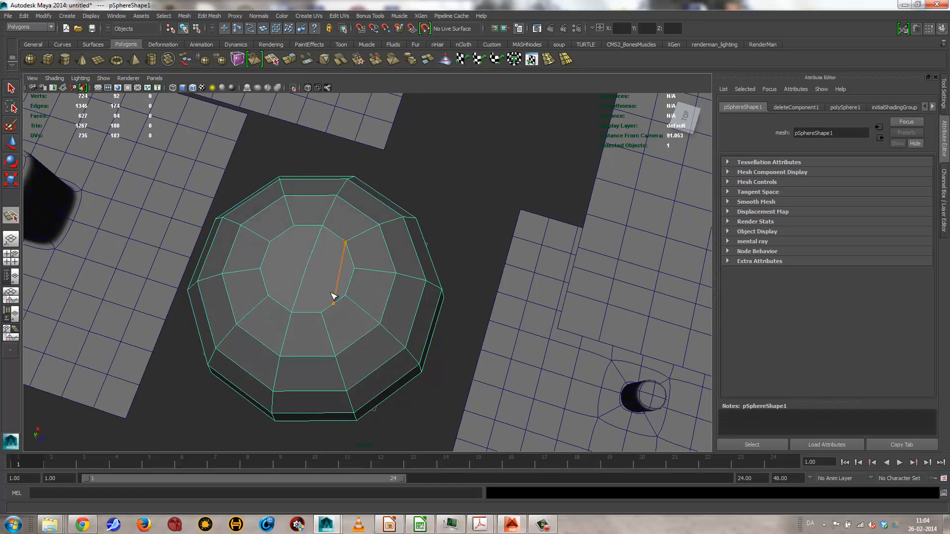
left_click(322, 311)
key("Return")
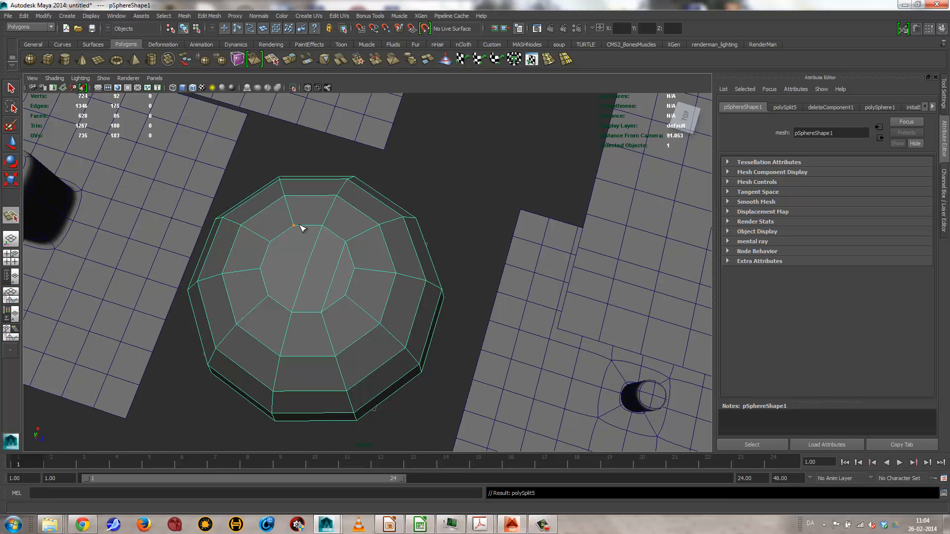
left_click(269, 295)
key("Return")
- Split the sphere's bottom cap with two cuts parallel to its middle edge, connecting opposite vertices
left_click_drag(328, 327, 353, 177, "alt")
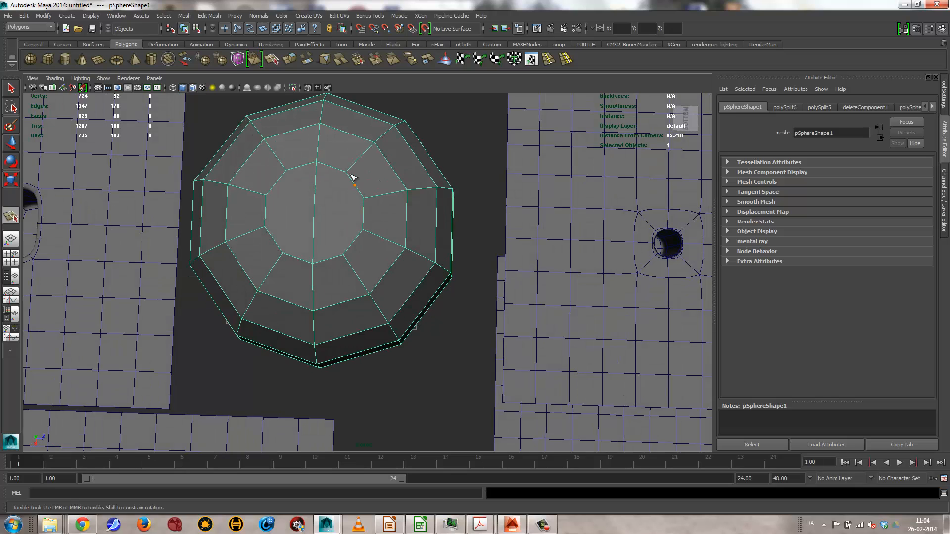
left_click(343, 254)
key("Return")
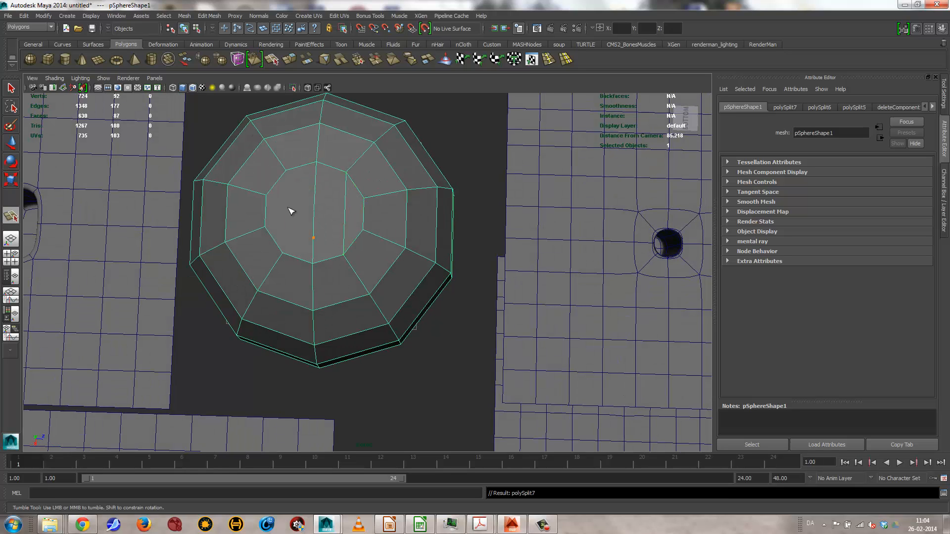
left_click(287, 171)
left_click(290, 250)
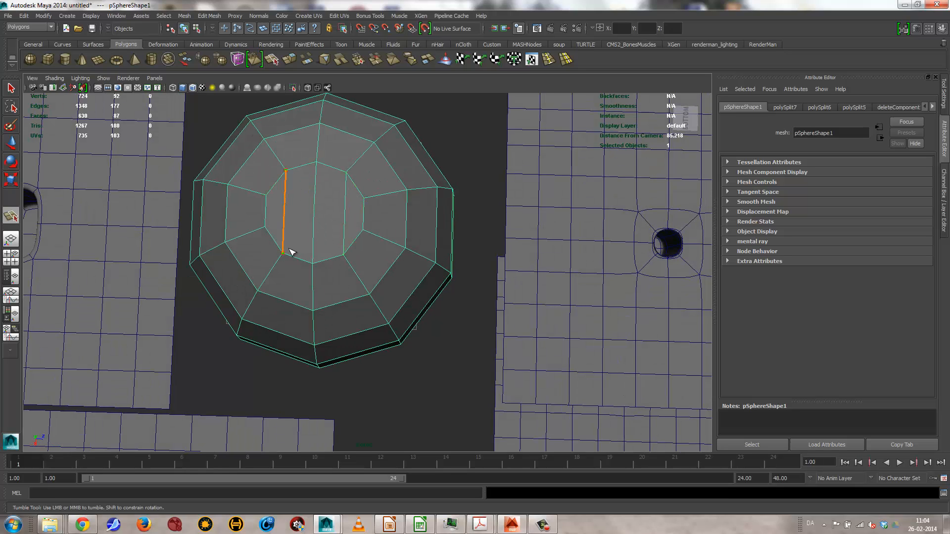
key("Return")
left_click_drag(356, 204, 357, 232, "alt")
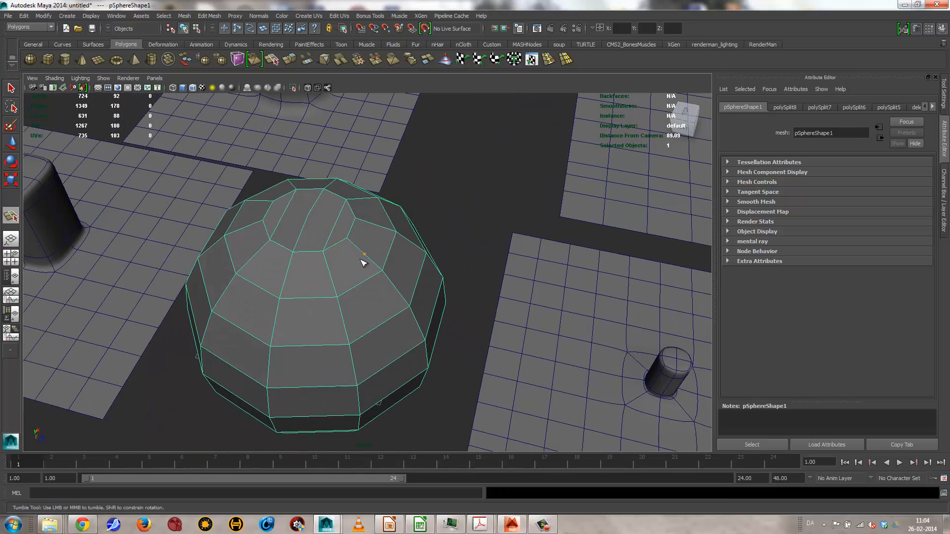
- Display the sphere in smooth preview and examine the edge flow across its rebuilt cap
key("3")
mouse_move(374, 273)
left_mouse_down()
mouse_move(318, 267)
mouse_move(445, 253)
mouse_move(393, 259)
mouse_move(372, 286)
mouse_move(467, 252)
mouse_move(391, 273)
left_mouse_up()
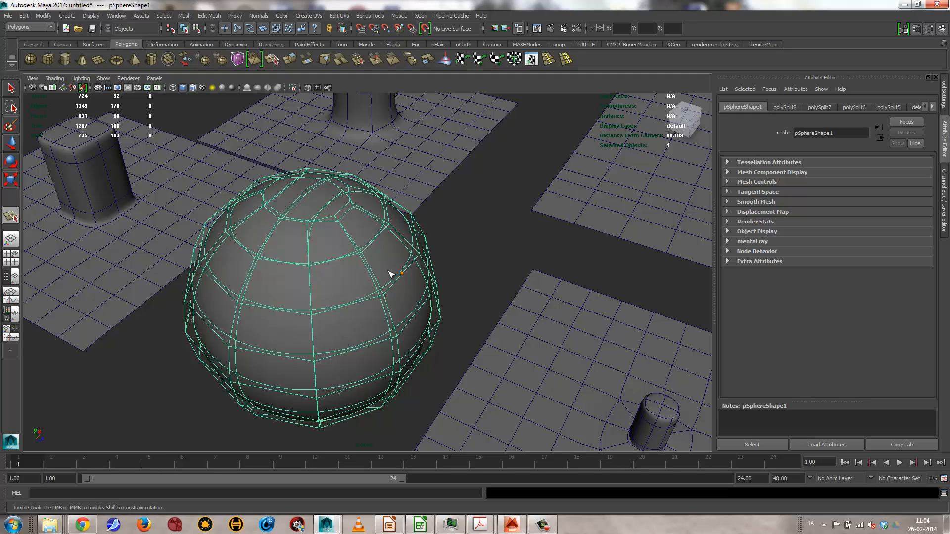
key("q")
mouse_move(387, 299)
left_mouse_down("alt")
mouse_move(339, 292)
mouse_move(384, 296)
left_mouse_up("alt")
- Switch to Chrome and search Google Images for "basketball" in a new tab
left_click(82, 524)
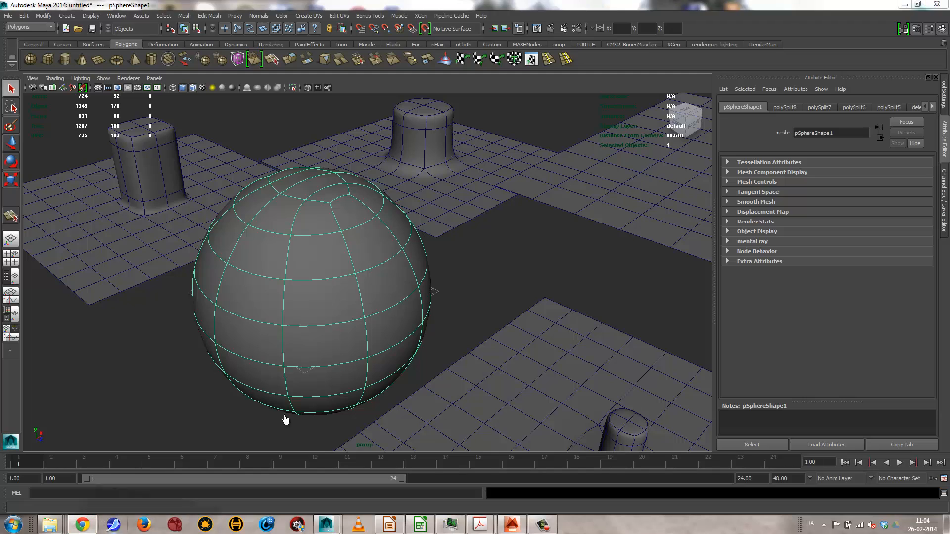
left_click(886, 8)
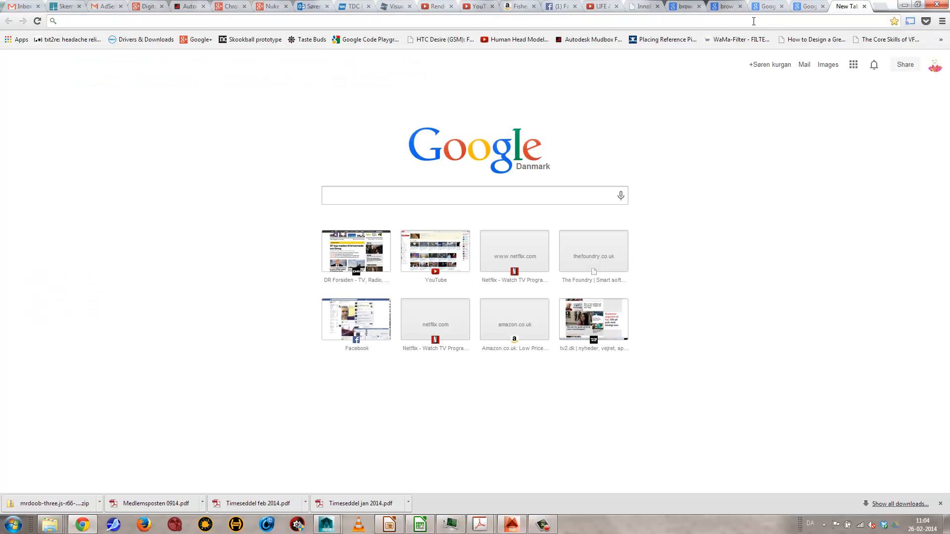
type("basketball")
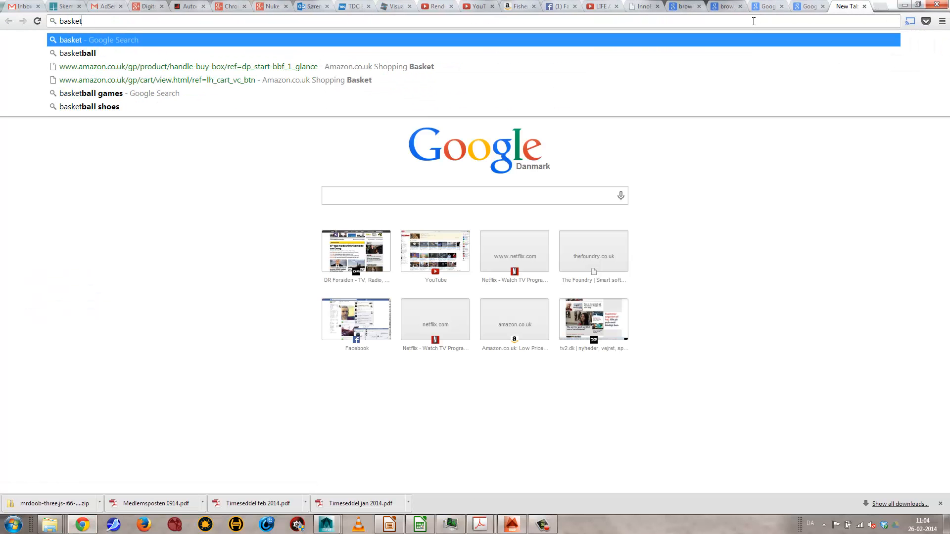
key("Return")
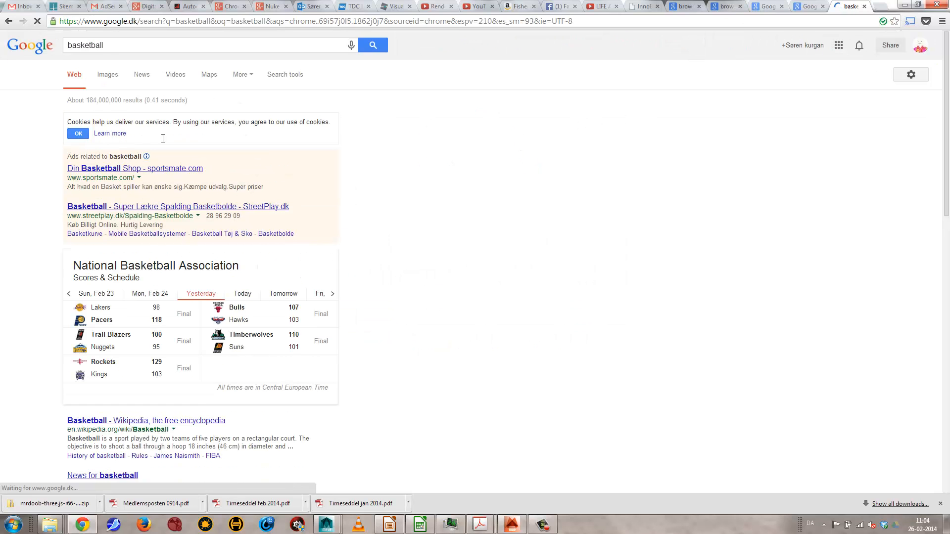
left_click(108, 73)
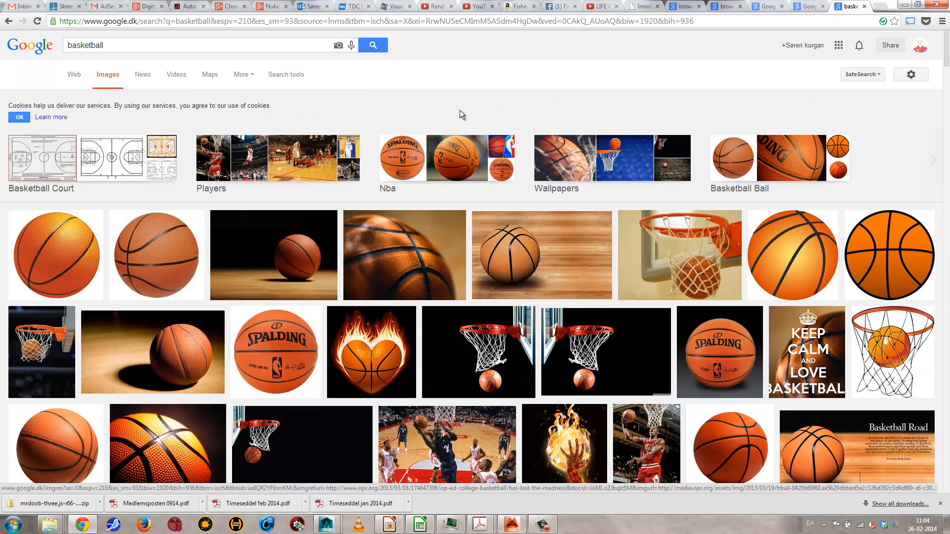
- Switch back to Maya and insert two vertical edge loops on opposite sides of the sphere, each curving around the rebuilt cap
left_click(903, 5)
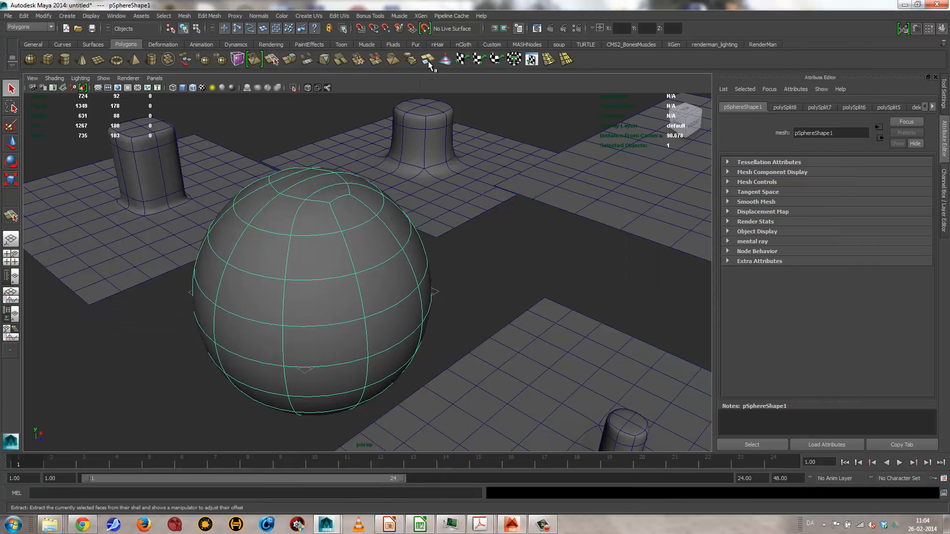
left_click(550, 60)
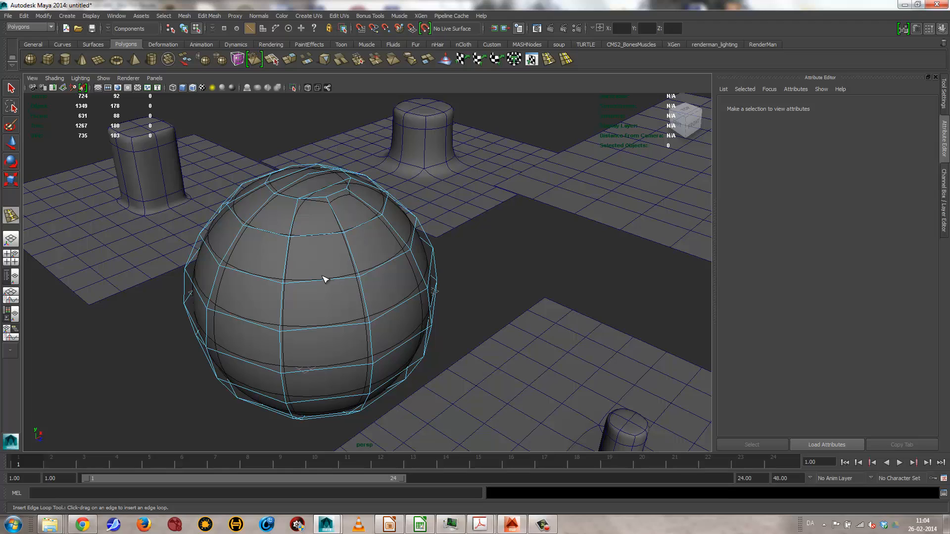
left_click_drag(325, 284, 319, 284)
left_click_drag(295, 324, 394, 290, "alt")
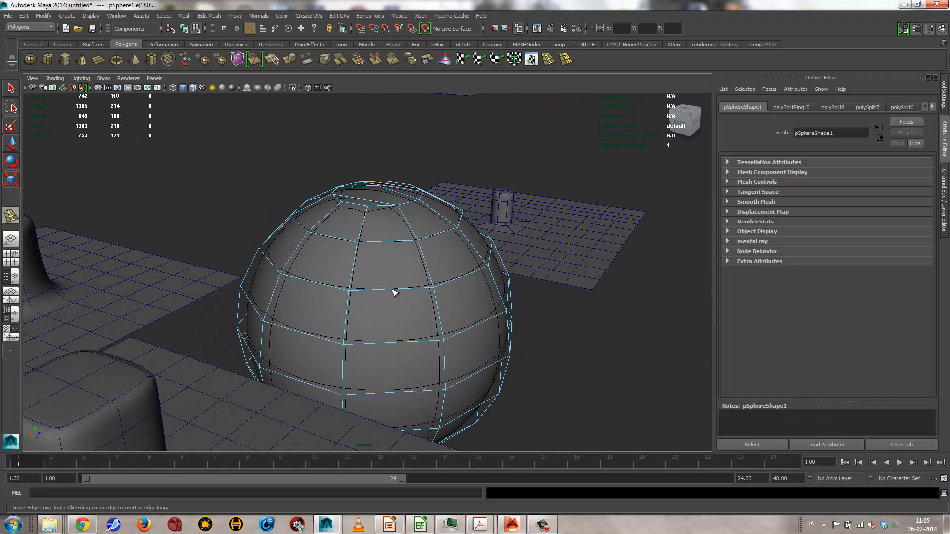
left_click(393, 291)
left_click_drag(492, 276, 431, 282, "alt")
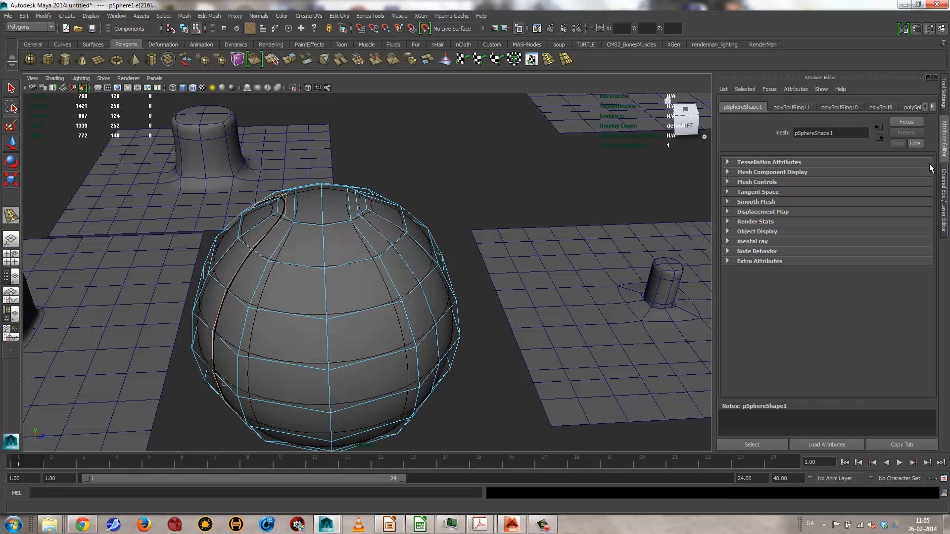
- Set the weight of both inserted edge loops to 0.5 in their polySplitRing attributes
left_click(838, 106)
double_click(819, 174)
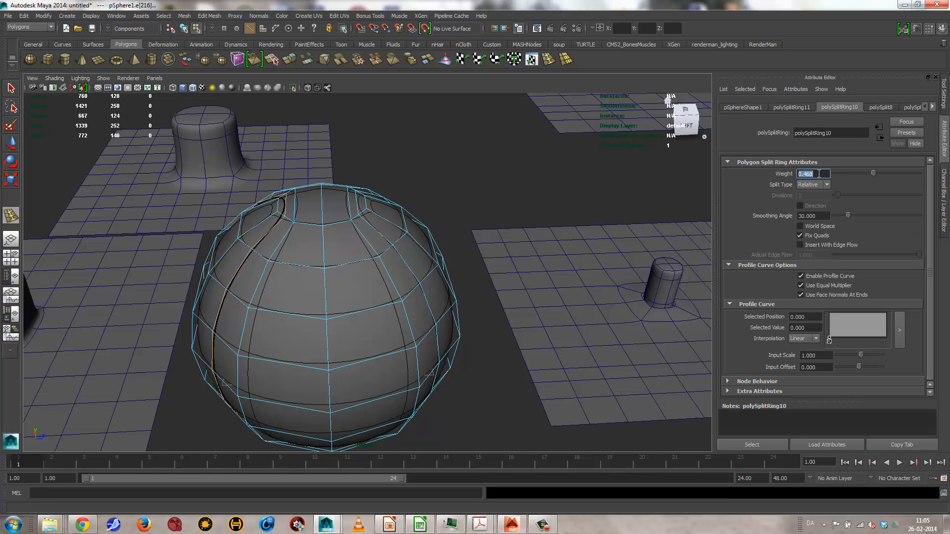
type(".5")
key("Return")
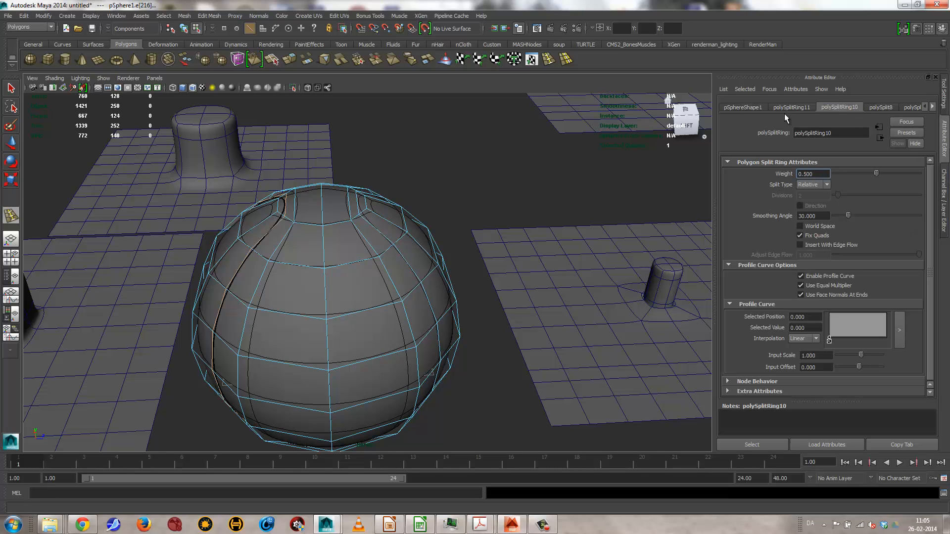
left_click(798, 108)
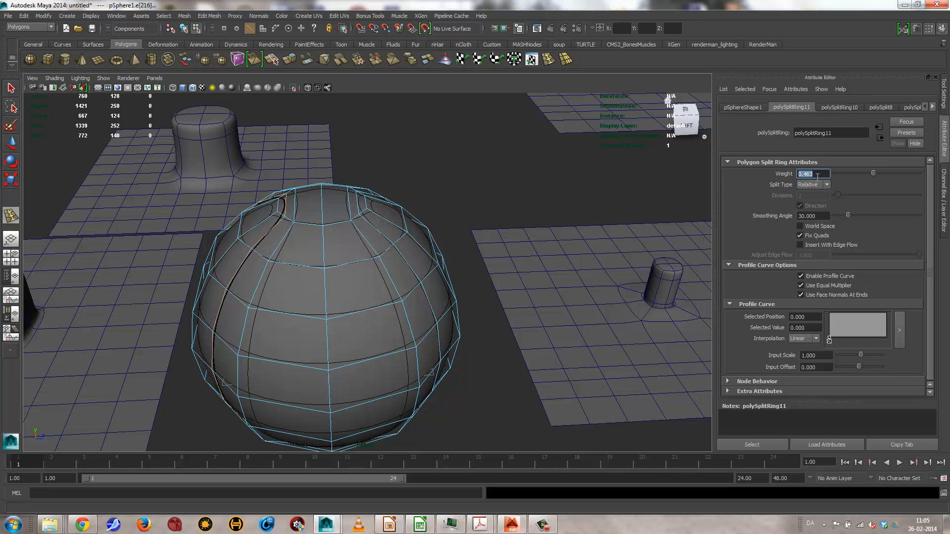
left_click(818, 176)
type(".5")
key("Return")
- Select the two inserted edge loops together with the loop running between them across the sphere's middle, tracing the basketball seams
left_click_drag(470, 236, 361, 223, "alt")
left_click_drag(361, 299, 341, 291, "alt")
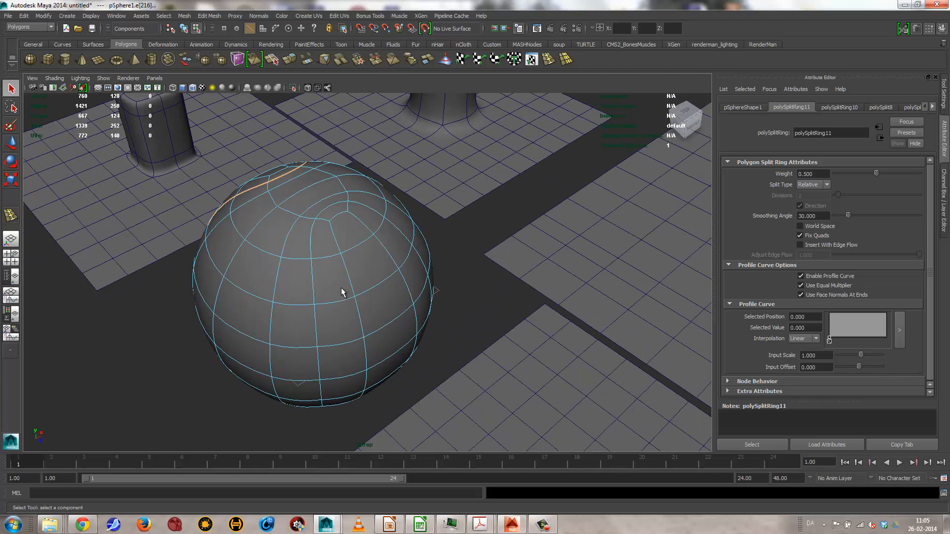
double_click(314, 284)
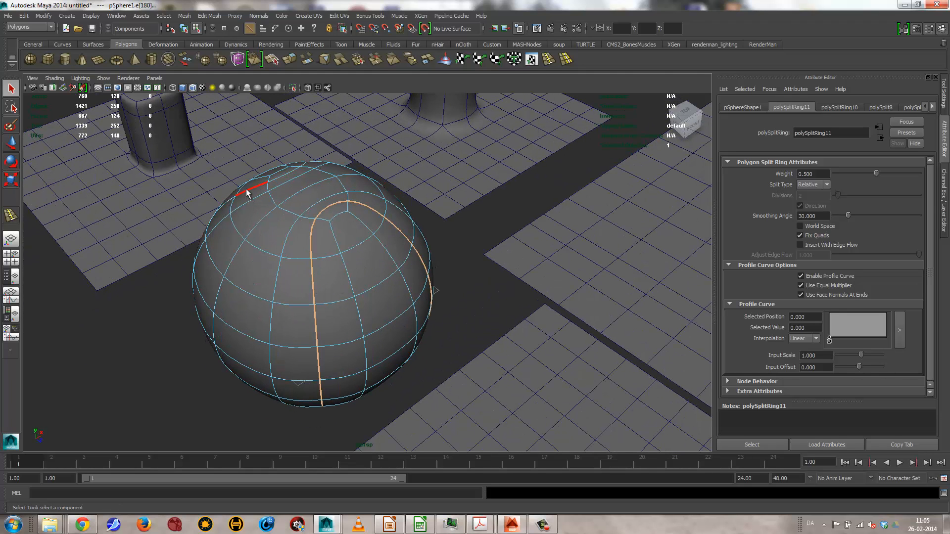
double_click(261, 219, "shift")
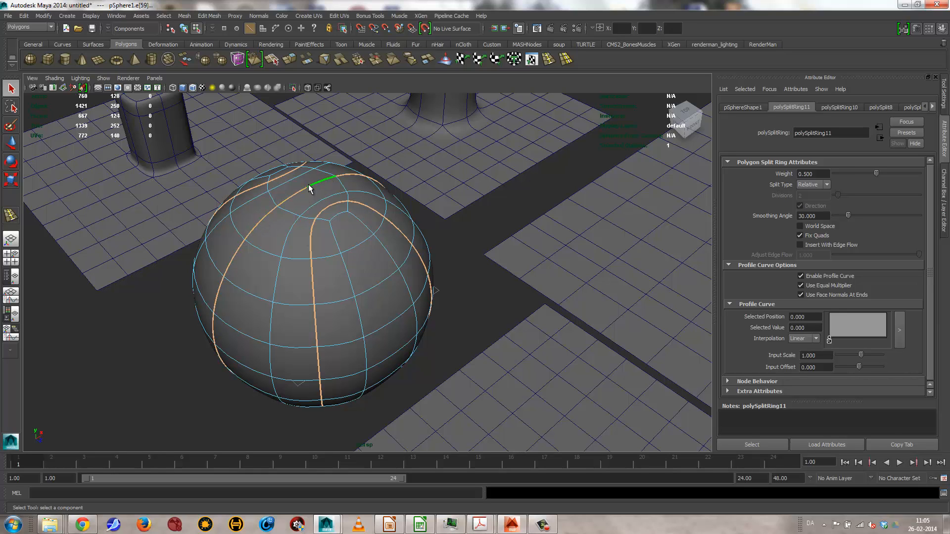
left_click_drag(379, 299, 365, 398, "alt")
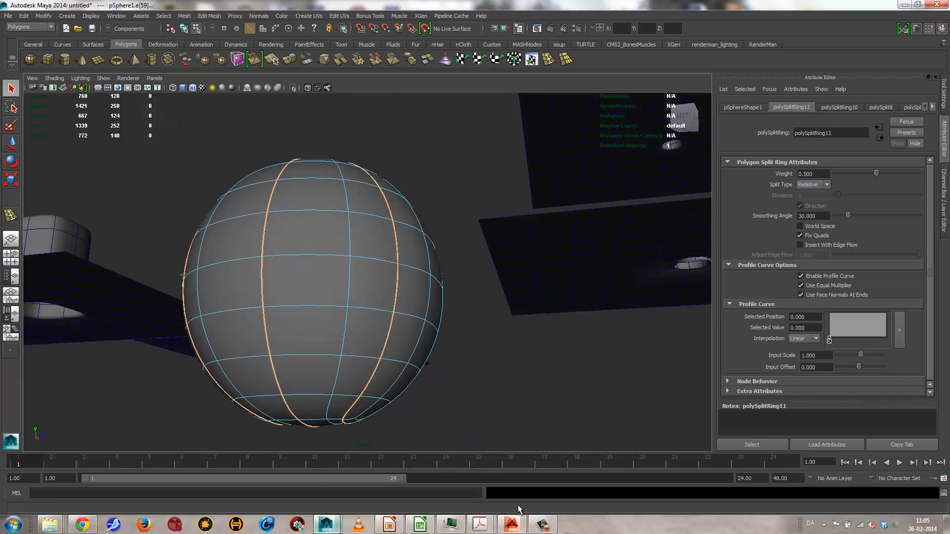
- Check the basketball images in Chrome, then return to Maya and compare their seams with the selected edge loops
left_click(82, 524)
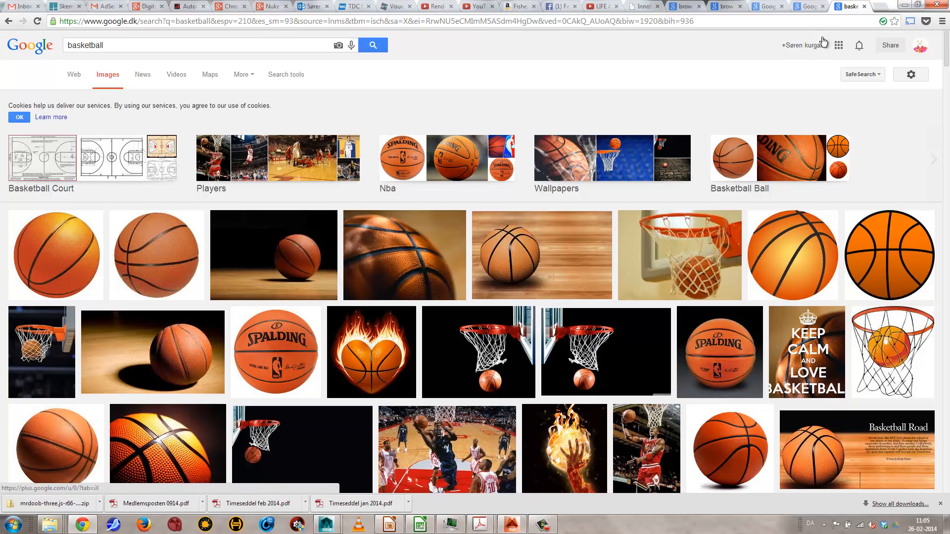
left_click(903, 3)
left_click_drag(431, 209, 410, 287, "alt")
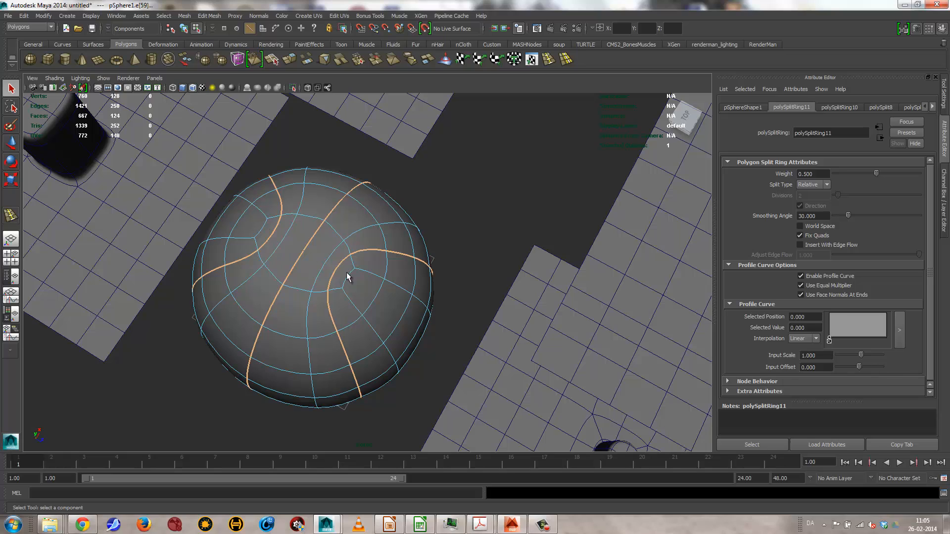
left_click_drag(380, 312, 332, 251, "alt")
- Try to insert one more vertical edge loop running from the sphere's cap down its side
left_click(549, 60)
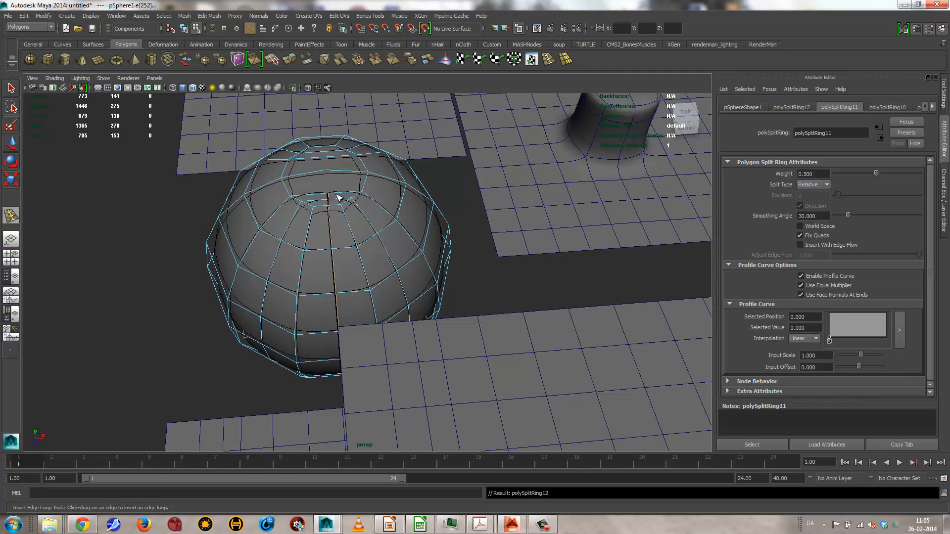
key("ctrl+z")
left_click_drag(303, 208, 435, 225, "alt")
scroll(436, 267, "up", 5)
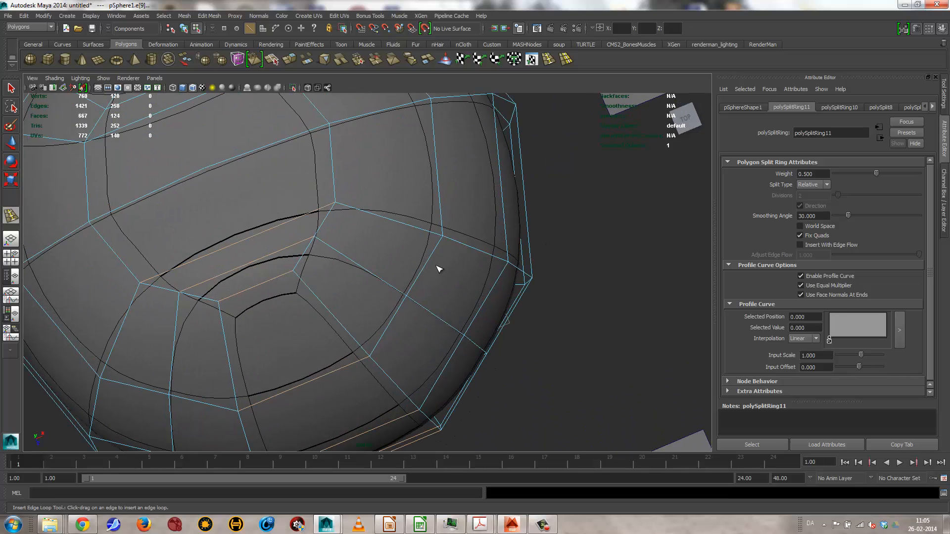
key("q")
- Delete the extra vertex in the middle of the top cap's central edge
scroll(347, 198, "down", 3)
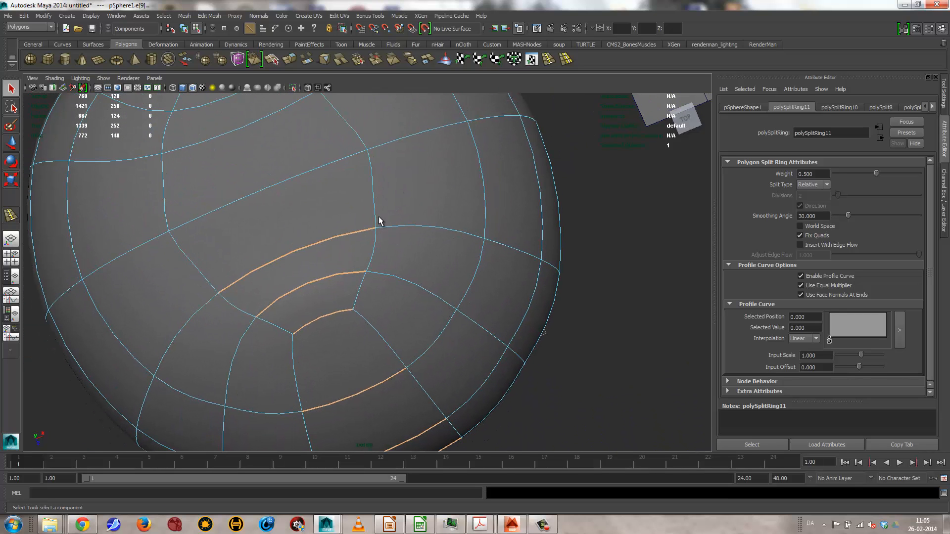
right_click_drag(378, 216, 301, 212)
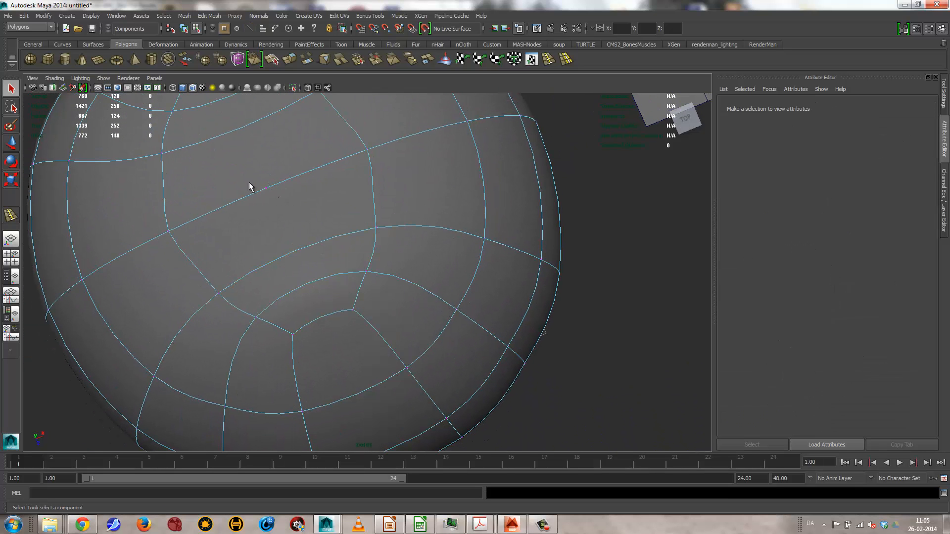
left_click(265, 188)
left_click_drag(288, 222, 389, 215, "alt")
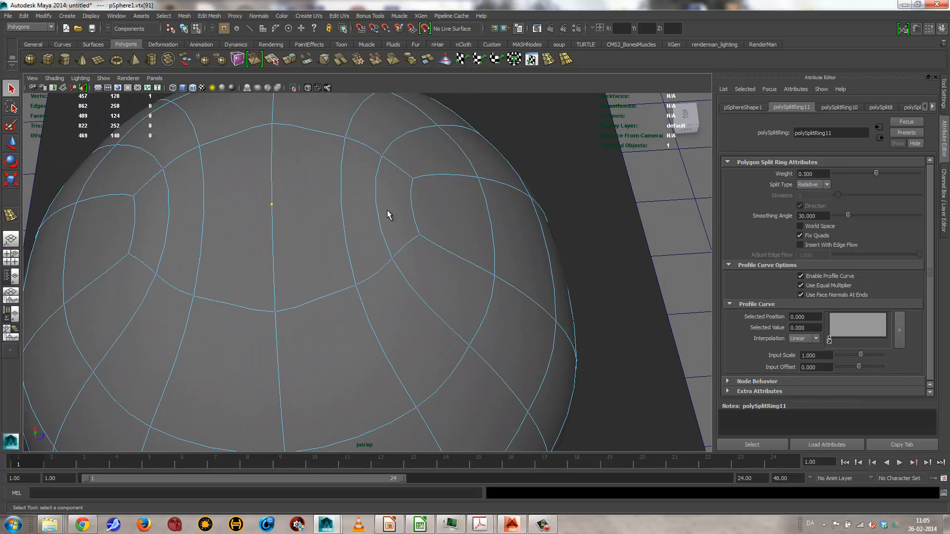
left_click_drag(301, 225, 334, 245, "alt")
key("w")
mouse_move(283, 159)
left_mouse_down()
mouse_move(236, 158)
mouse_move(296, 159)
left_mouse_up()
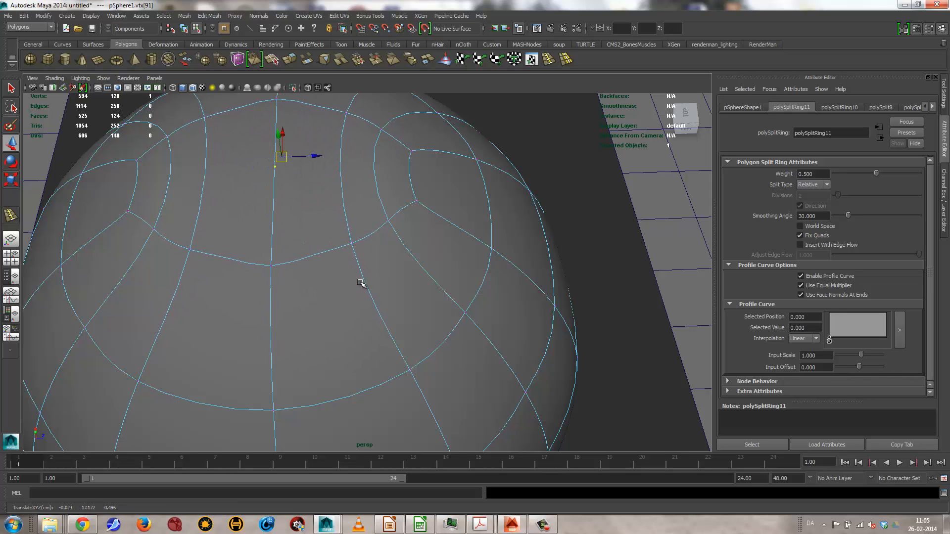
key("Delete")
left_click_drag(392, 339, 417, 259, "alt")
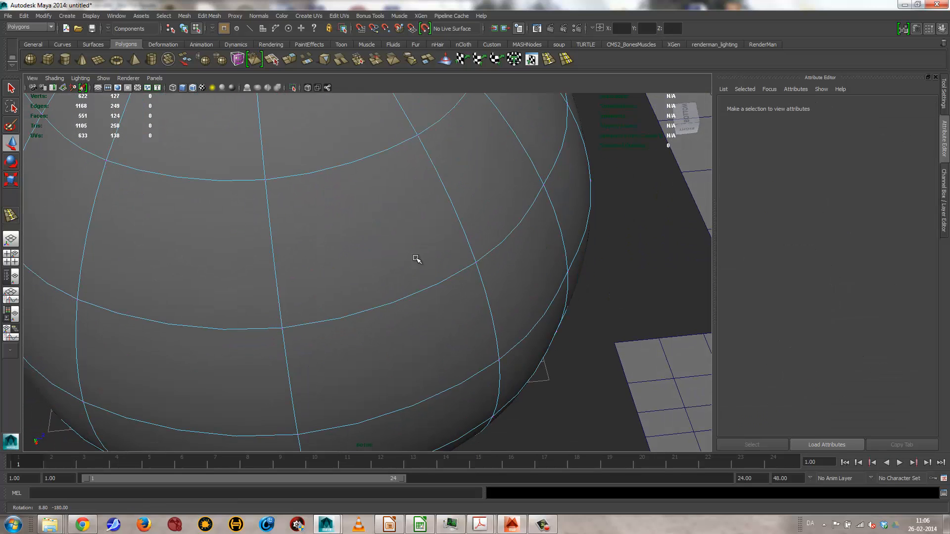
- Delete the surplus vertex in the middle of the centre edge at the sphere's pole
right_click_drag(332, 292, 280, 297, "alt")
left_click_drag(280, 297, 287, 294, "alt")
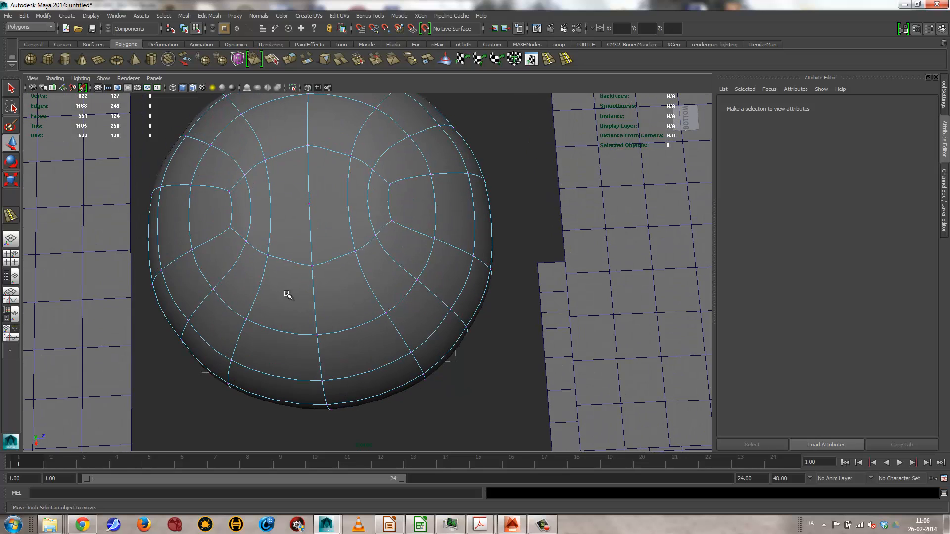
left_click(310, 203)
key("Delete")
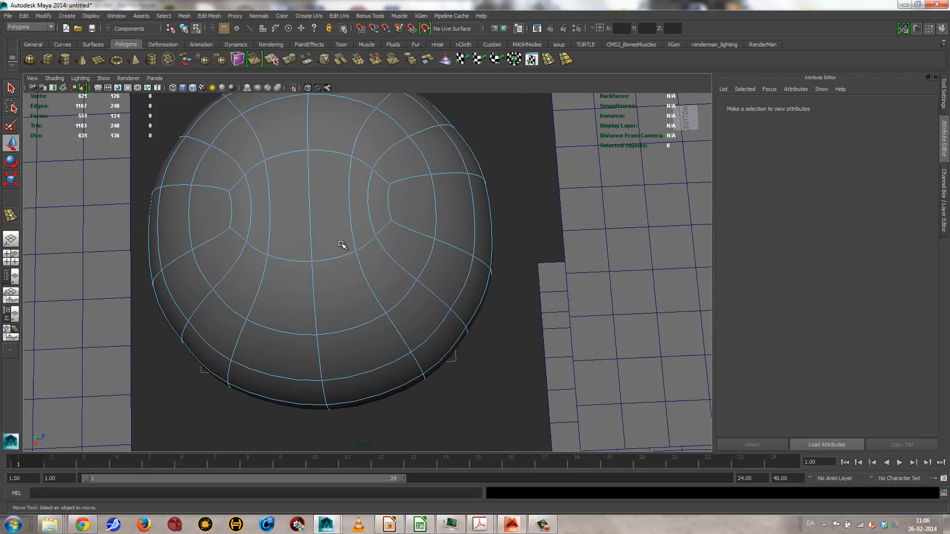
- Insert an edge loop across the pole around the sphere and set its weight to 0.5
left_click(547, 60)
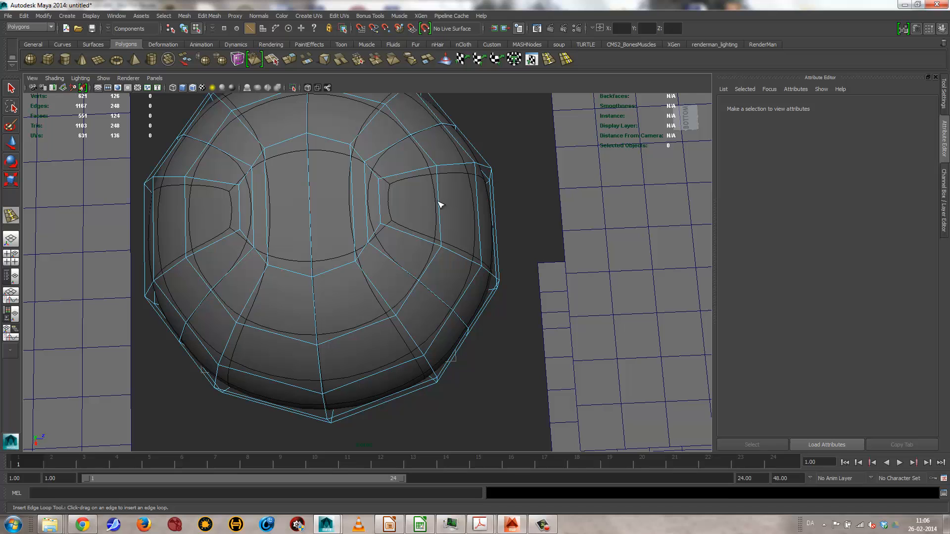
left_click_drag(440, 204, 396, 322)
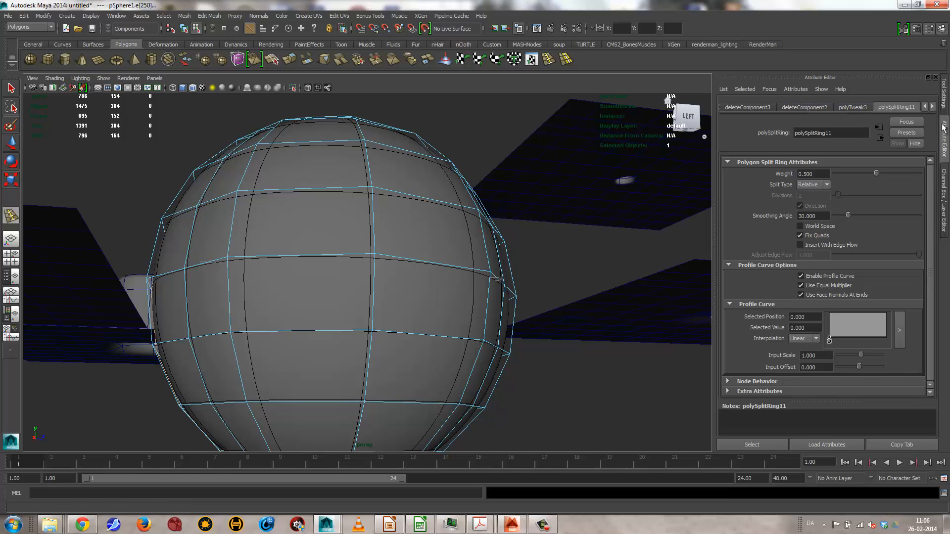
left_click(943, 198)
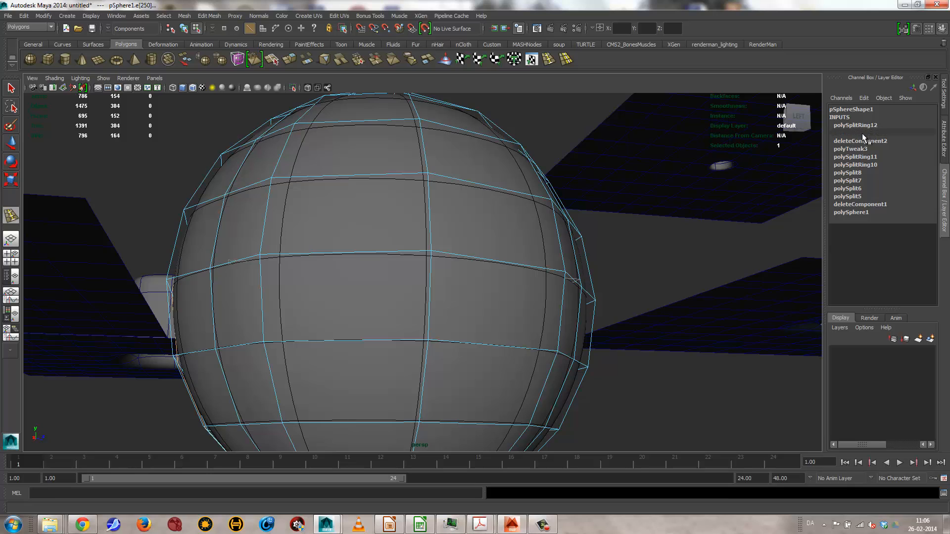
key("Delete")
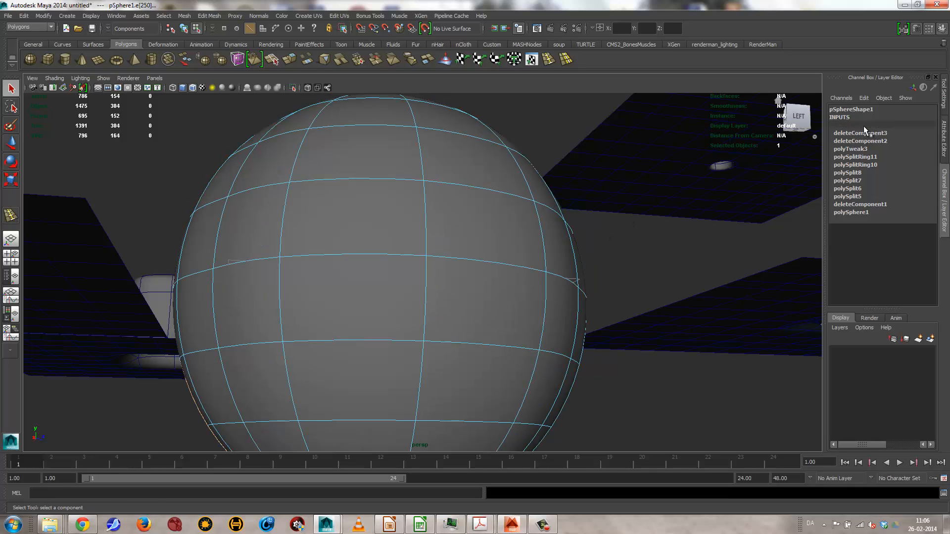
left_click(863, 126)
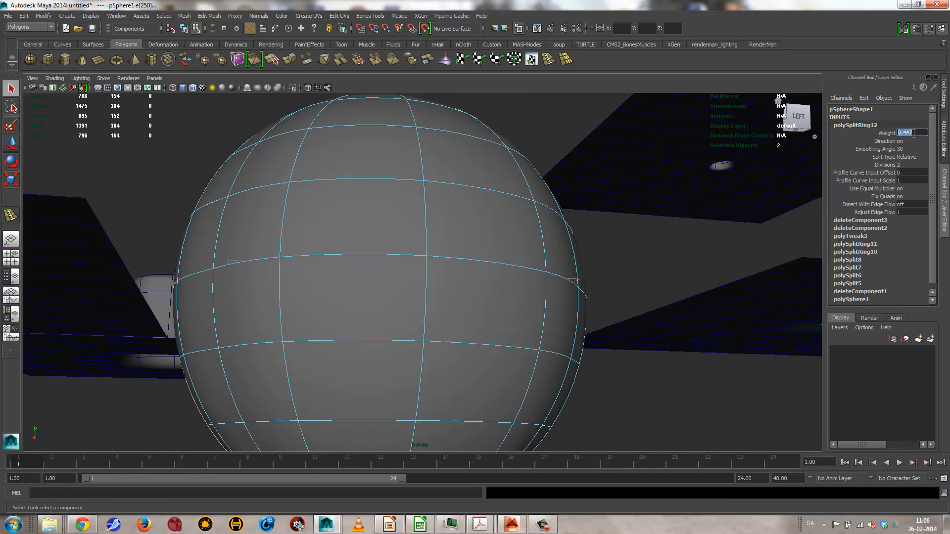
- Bevel the two edge loops crossing at the pole together with the two curved side loops that form the ball's seams
left_click_drag(407, 144, 394, 309, "alt")
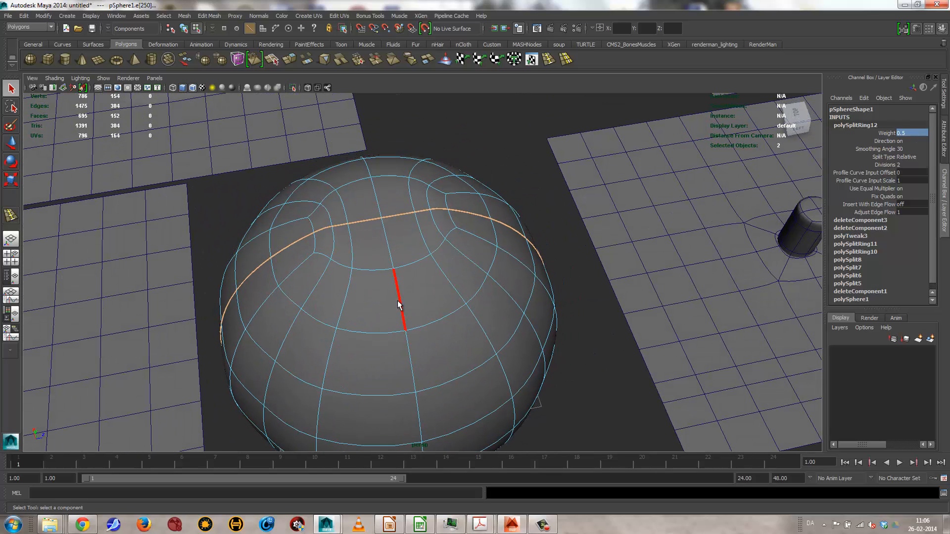
double_click(398, 305, "shift")
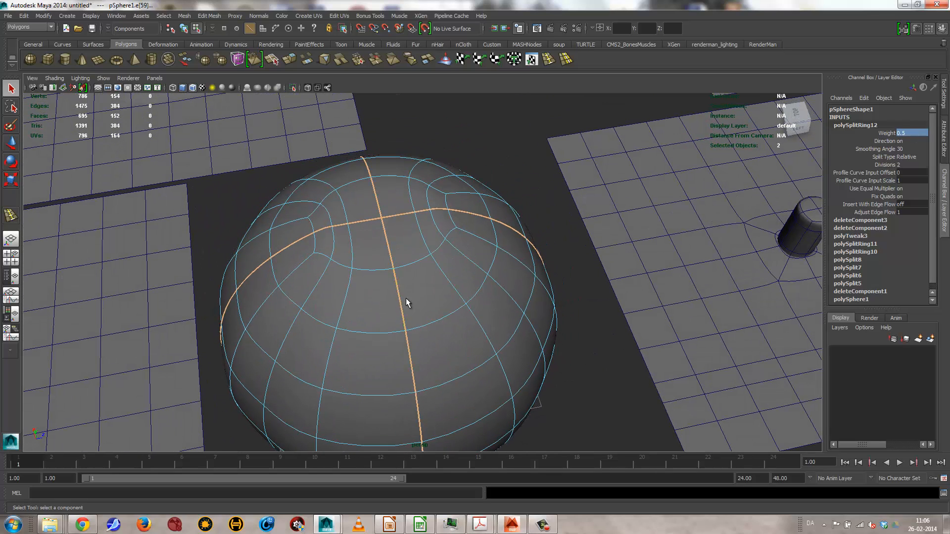
double_click(479, 266, "shift")
double_click(316, 280, "shift")
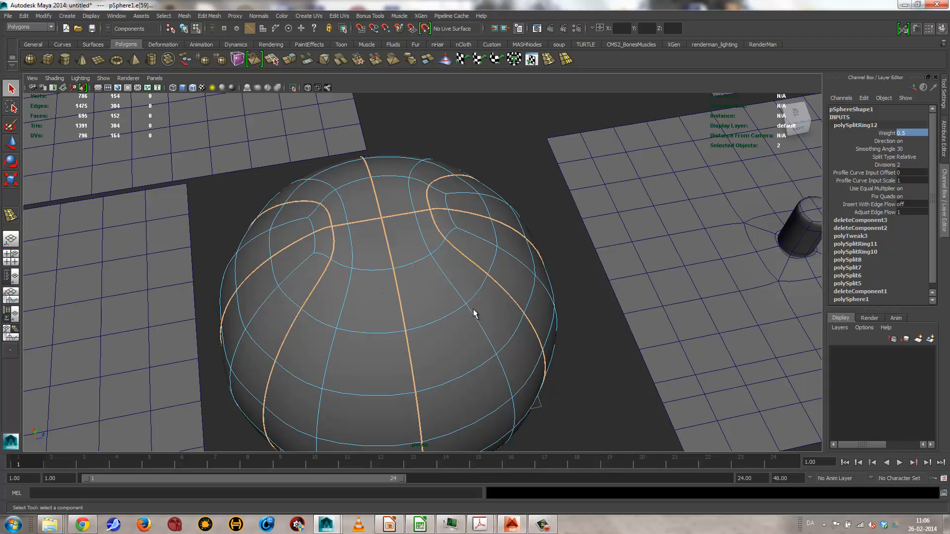
left_click_drag(471, 314, 538, 323, "alt")
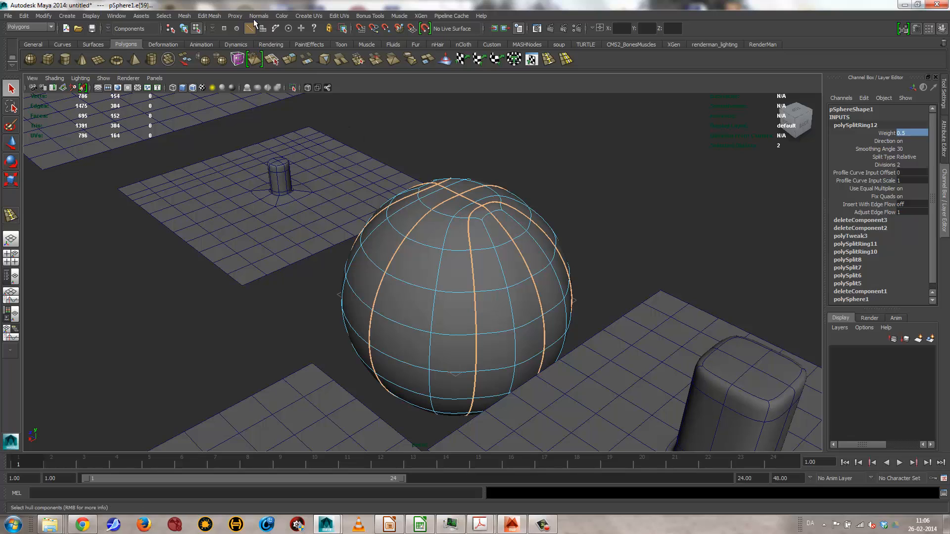
left_click(208, 16)
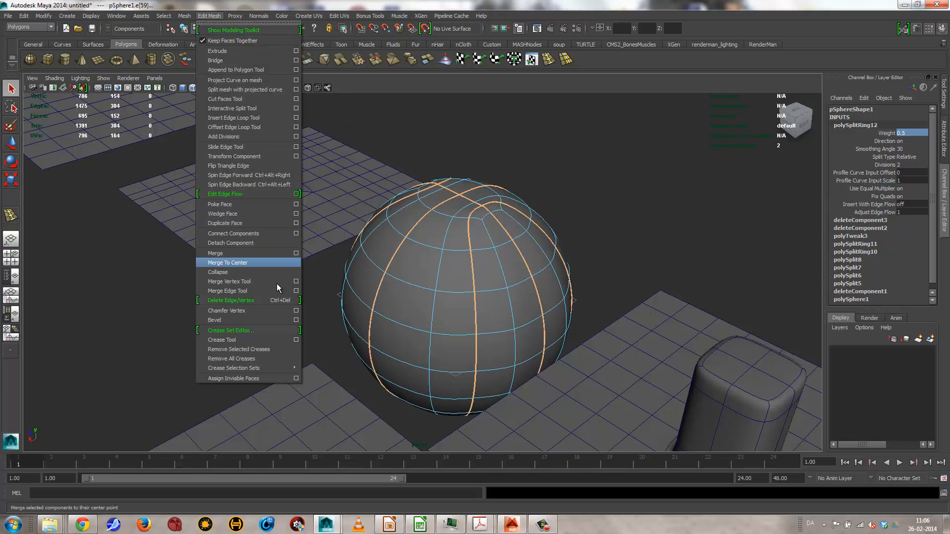
left_click(214, 320)
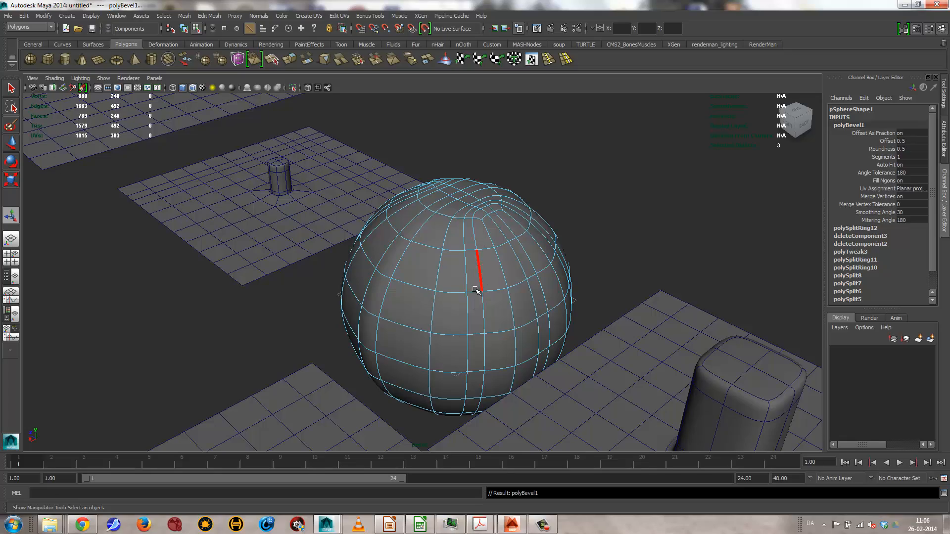
- Turn off Offset As Fraction for the seam bevel, leaving World Space on
left_click_drag(541, 297, 473, 291, "alt")
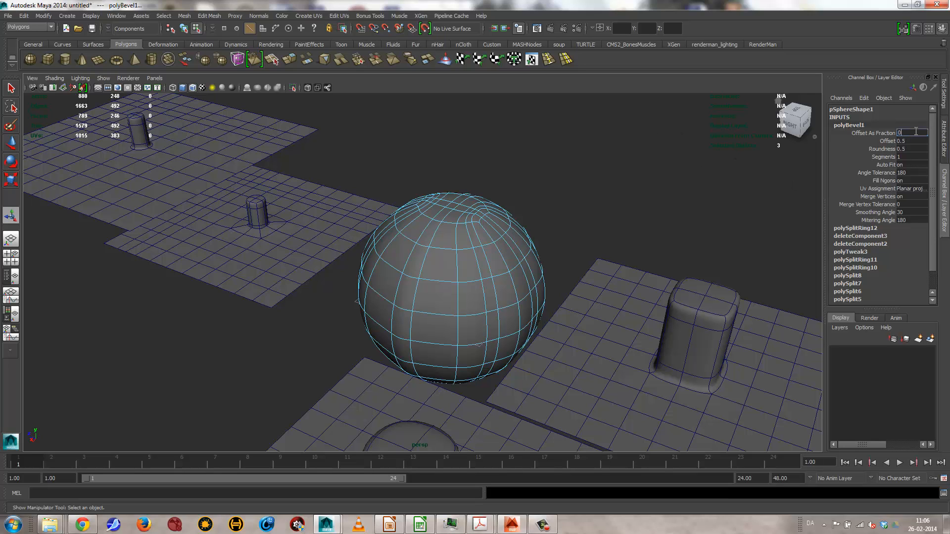
left_click_drag(500, 232, 455, 244, "alt")
right_click_drag(454, 244, 733, 267, "alt")
left_click_drag(600, 287, 610, 257, "alt")
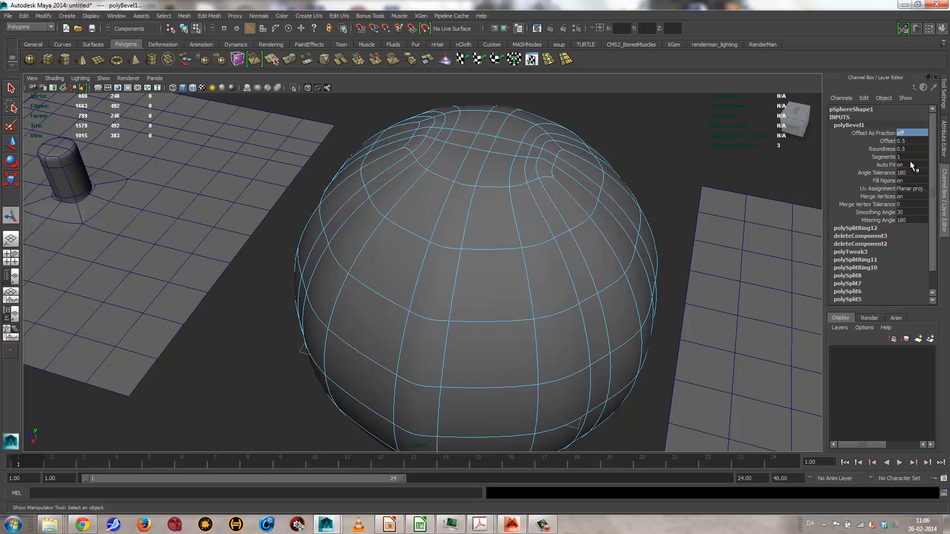
left_click(942, 139)
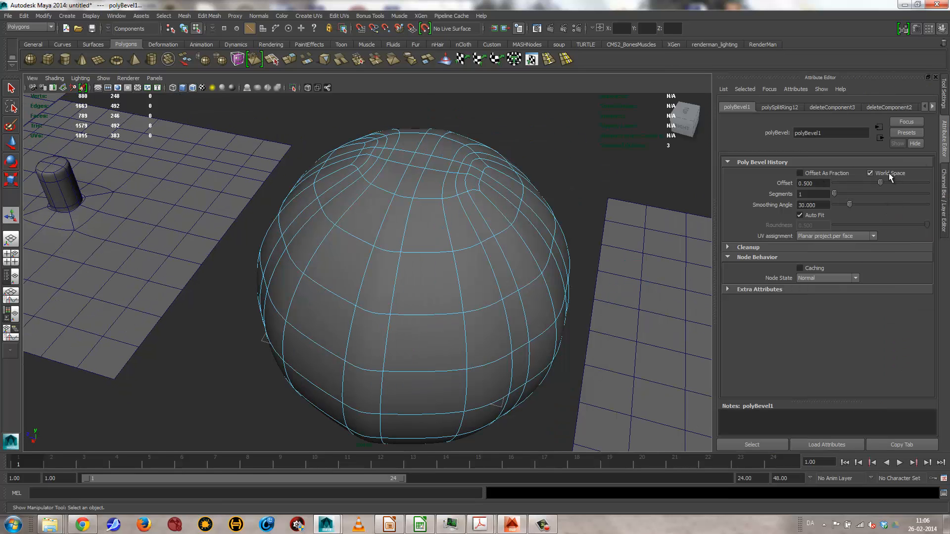
left_click(885, 171)
left_click(885, 171)
left_click(840, 173)
- Turn off the smooth preview and set the seam bevel's offset to 0.38 with 2 segments
mouse_move(837, 189)
left_mouse_down()
mouse_move(871, 183)
mouse_move(828, 191)
mouse_move(840, 196)
left_mouse_up()
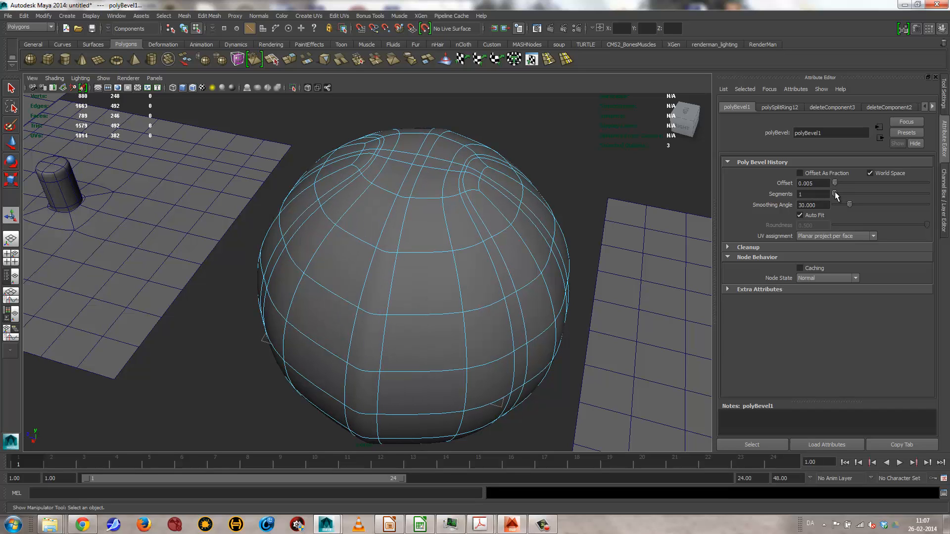
key("1")
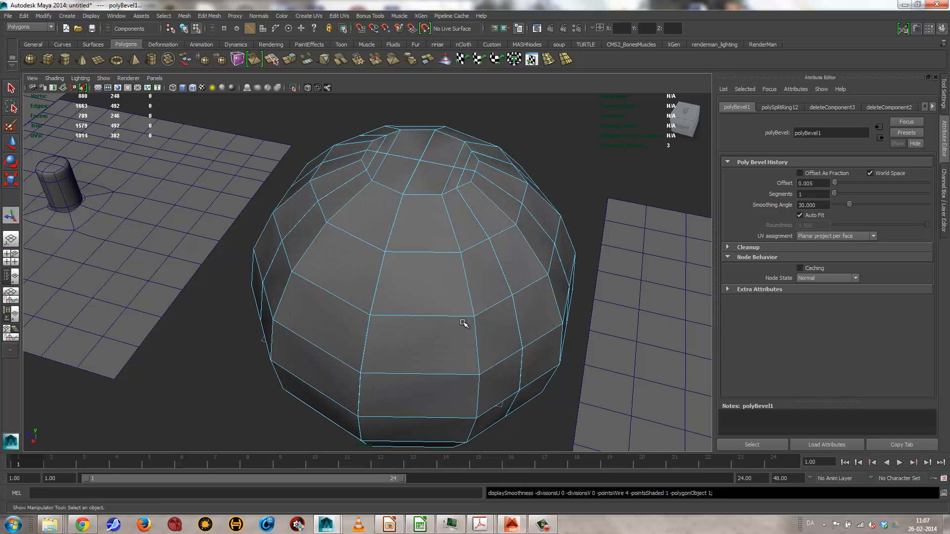
left_click_drag(832, 184, 853, 189)
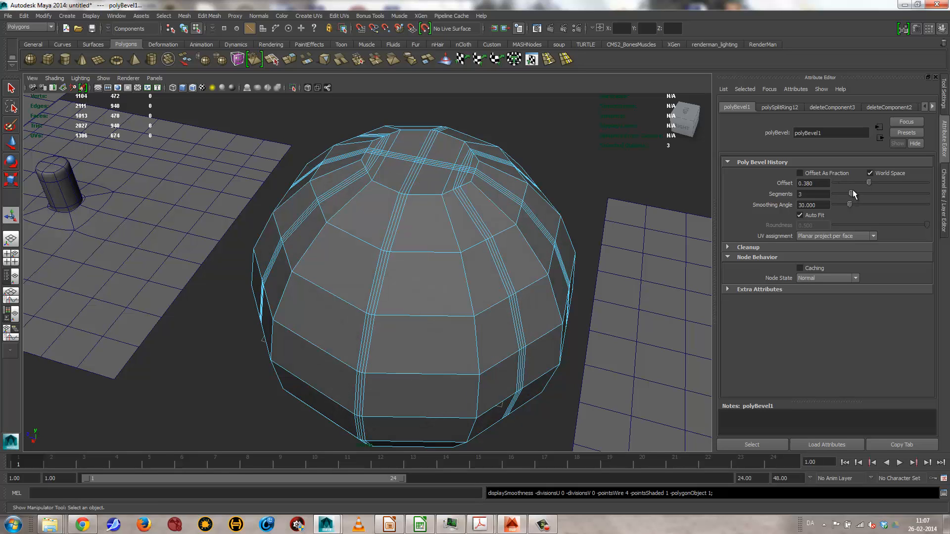
left_click_drag(475, 218, 414, 213, "alt")
right_click_drag(415, 213, 486, 233, "alt")
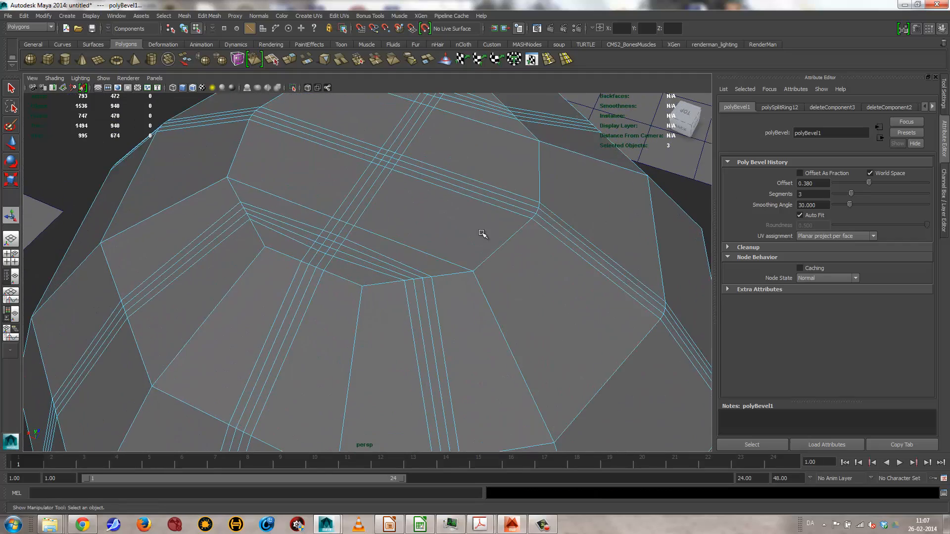
left_click_drag(485, 233, 455, 254, "alt")
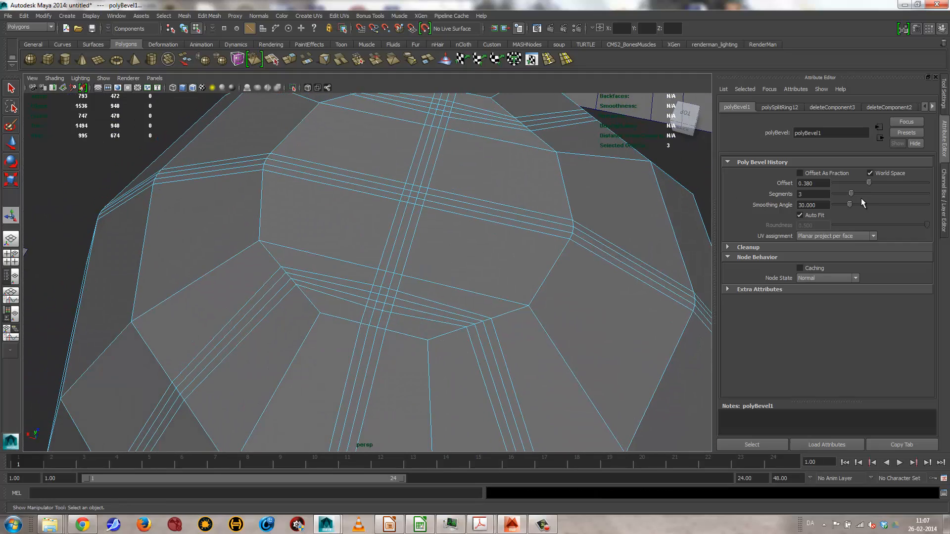
left_click_drag(850, 193, 844, 195)
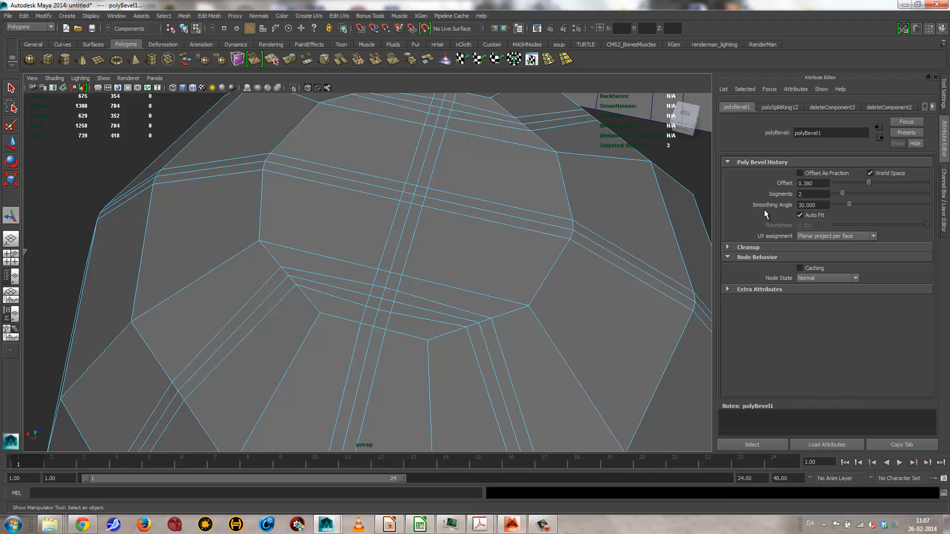
- Select the middle edge loops of all beveled seams and scale them slightly inward with smooth preview on to form grooves
left_click_drag(427, 381, 471, 196, "alt")
left_click_drag(507, 147, 513, 208, "alt")
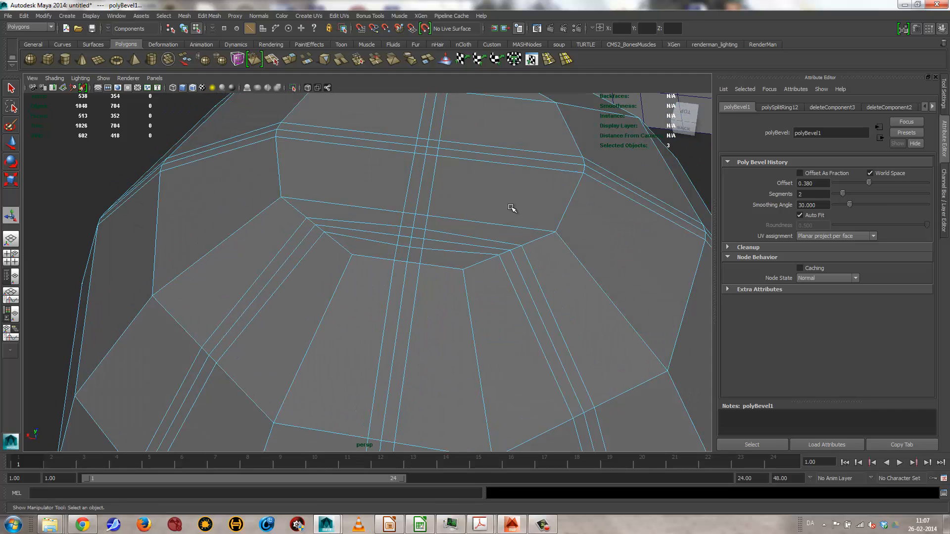
left_click(526, 289)
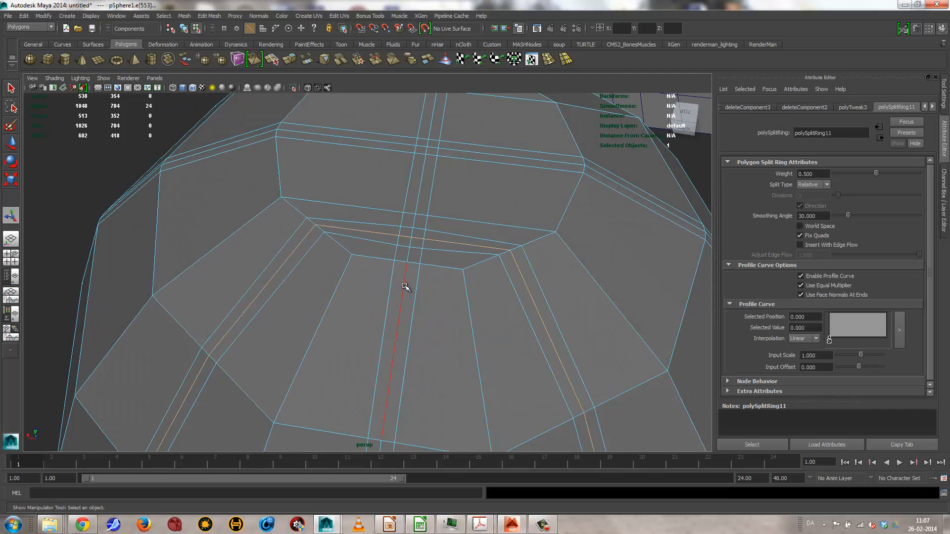
left_click(481, 153, "shift")
left_click_drag(595, 205, 456, 264, "alt")
key("3")
key("r")
middle_click_drag(553, 270, 545, 271)
- Bevel the selected groove edge loops with an offset of 0.791
left_click_drag(546, 272, 602, 251, "alt")
left_click_drag(551, 250, 416, 195, "alt")
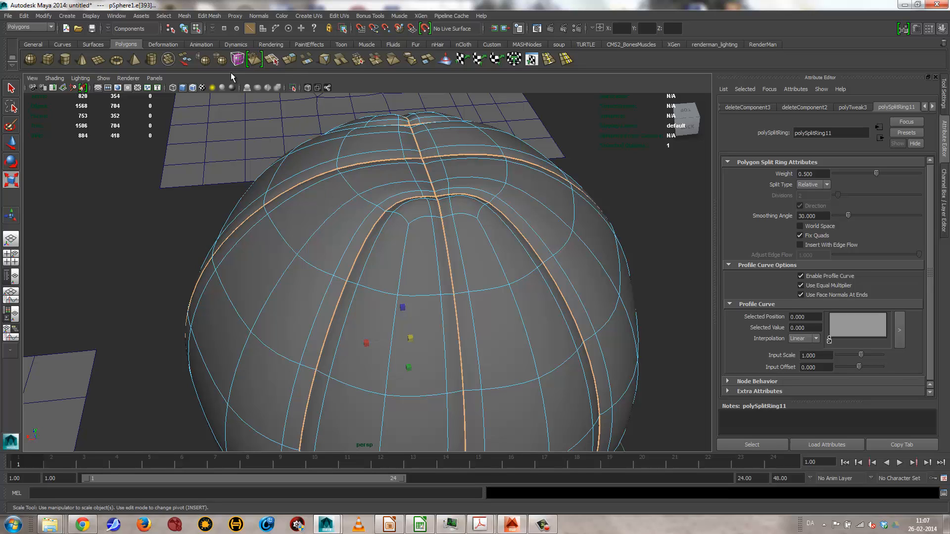
left_click(207, 16)
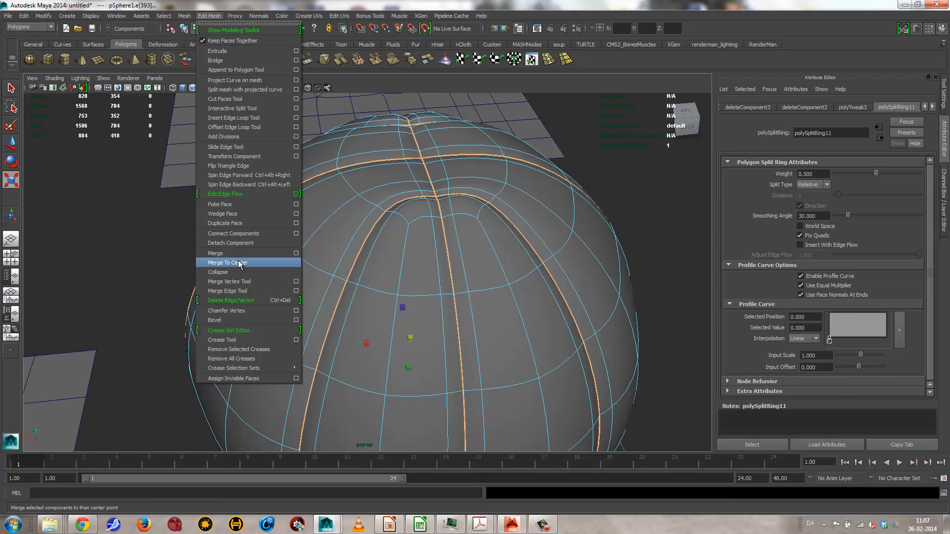
left_click(244, 320)
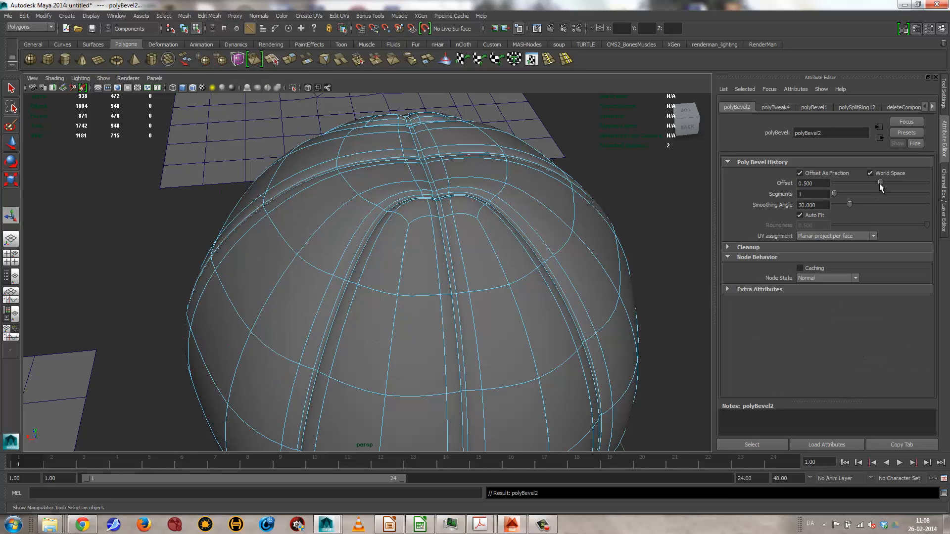
left_click_drag(880, 184, 908, 182)
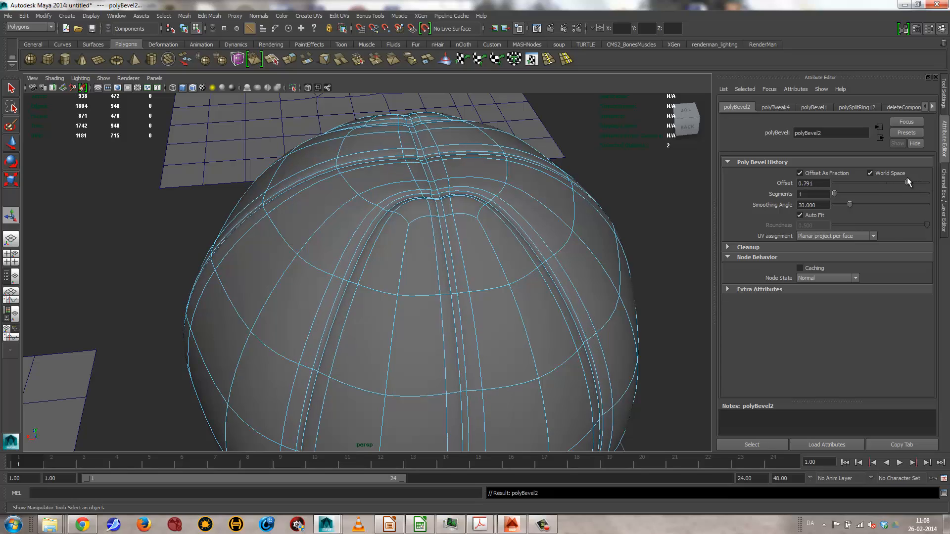
- Return to object mode, select the whole ball and activate the Move tool
mouse_move(454, 262)
left_mouse_down("alt")
mouse_move(513, 252)
mouse_move(470, 262)
left_mouse_up("alt")
right_click_drag(469, 263, 511, 252)
right_click_drag(648, 247, 392, 269, "alt")
left_click(452, 340)
left_click_drag(451, 339, 361, 276, "alt")
left_click(377, 290)
left_click_drag(449, 188, 434, 212, "alt")
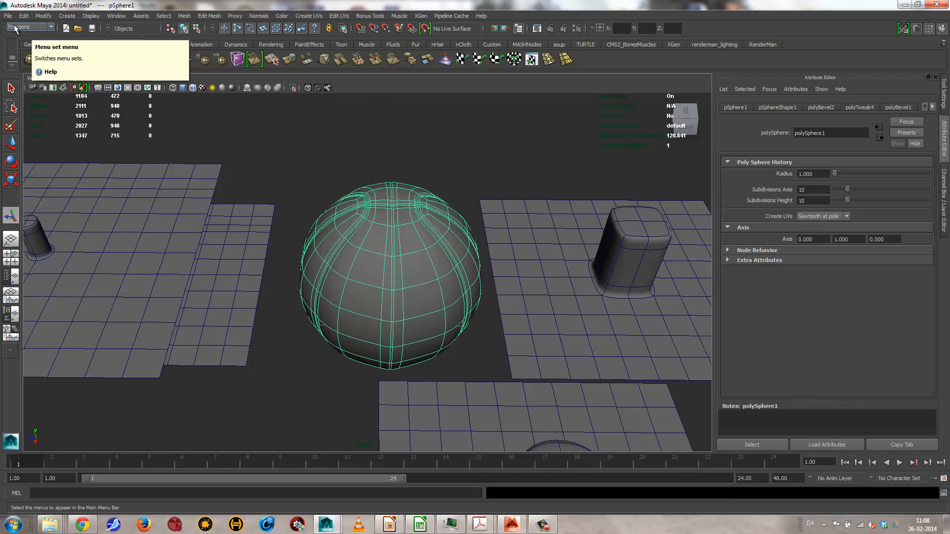
left_click_drag(324, 215, 391, 258, "alt")
left_click_drag(435, 291, 392, 290, "alt")
left_click(374, 269)
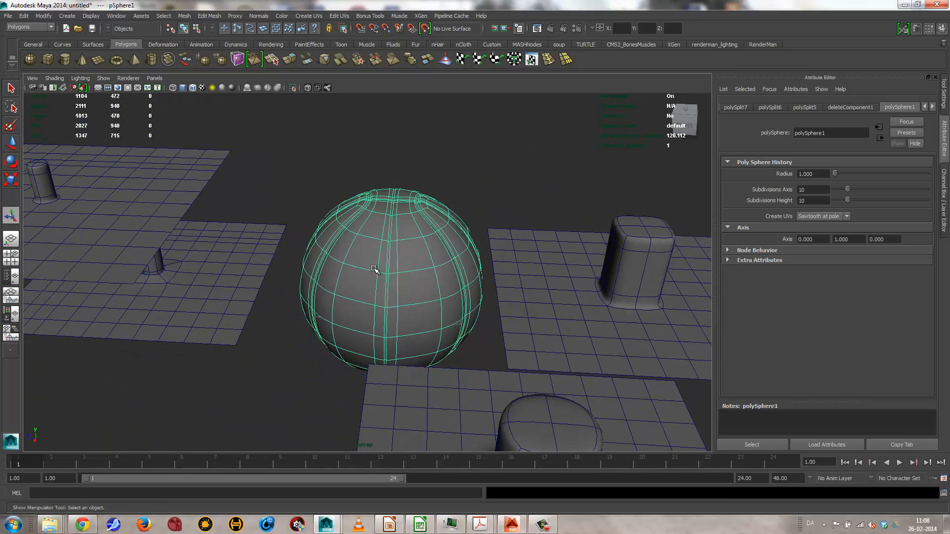
key("w")
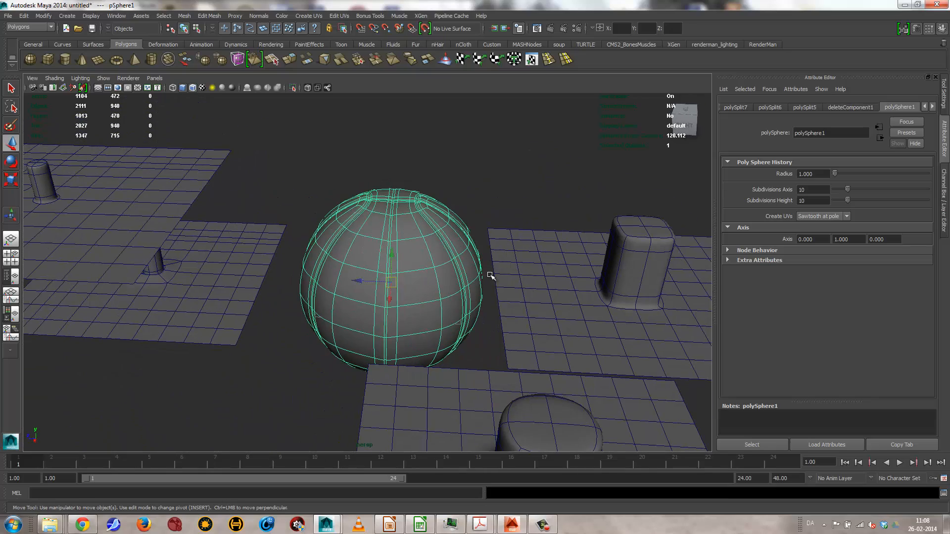
- Switch to the Animation command set and add a Sculpt Deformer to the ball
right_click_drag(409, 178, 353, 206, "alt")
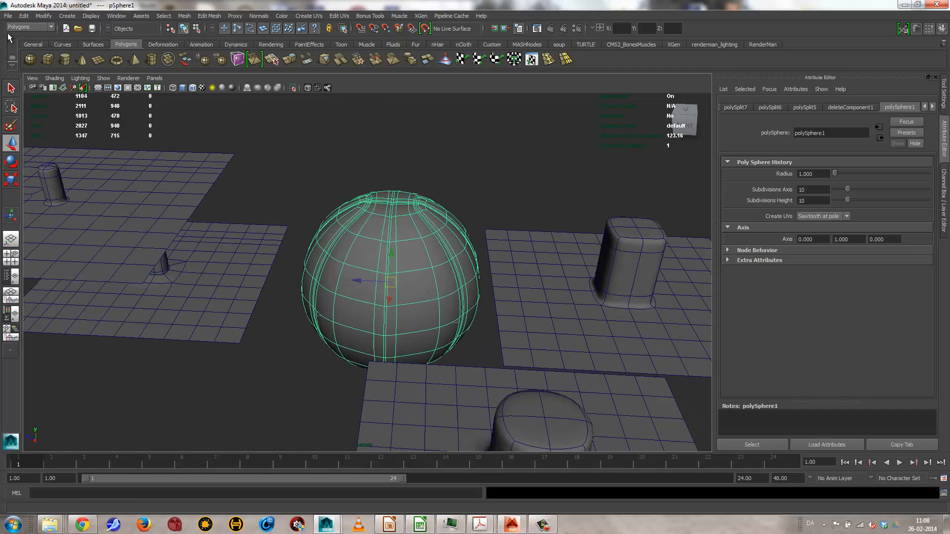
left_click(30, 27)
left_click(15, 36)
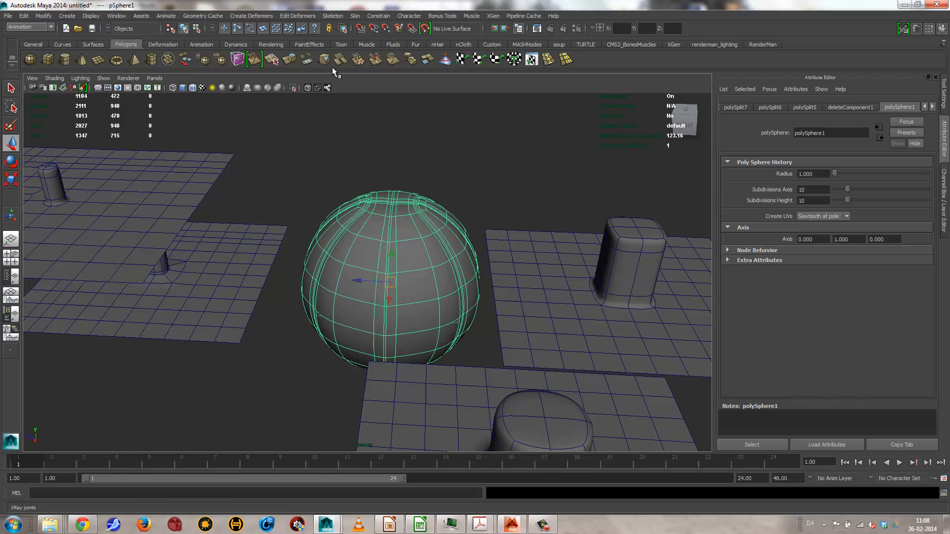
left_click(247, 16)
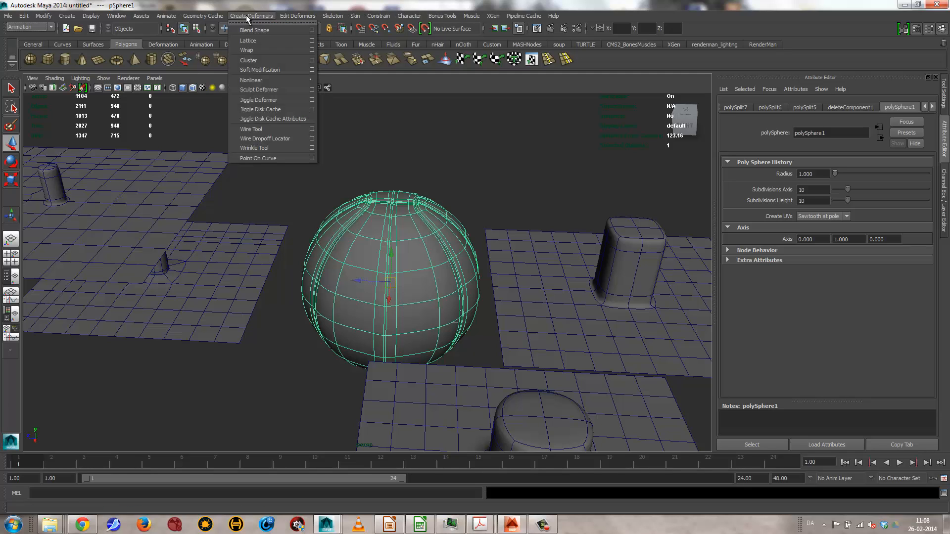
left_click(271, 90)
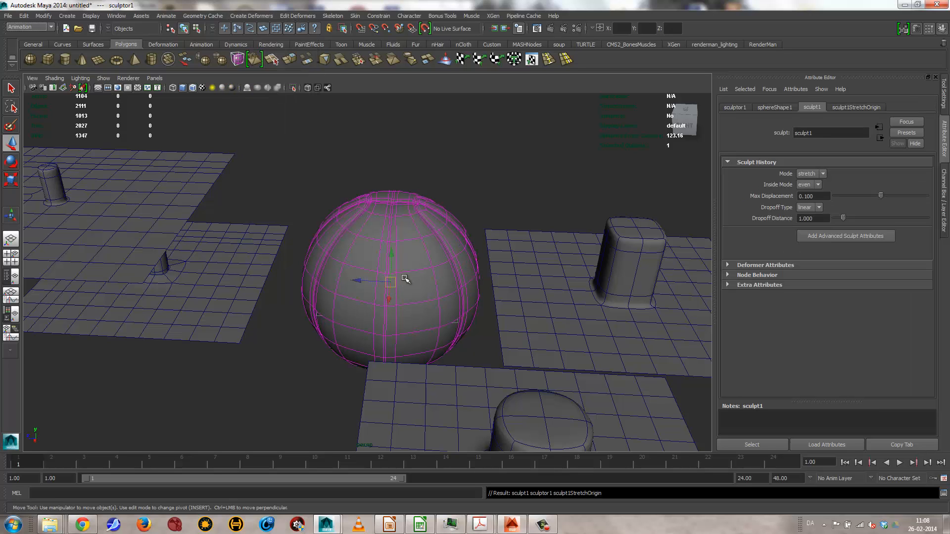
- Scale the sculptor sphere up uniformly to about 21.24 so that it pushes out the ball
key("4")
mouse_move(448, 299)
left_mouse_down("alt")
mouse_move(489, 296)
mouse_move(424, 311)
left_mouse_up("alt")
key("r")
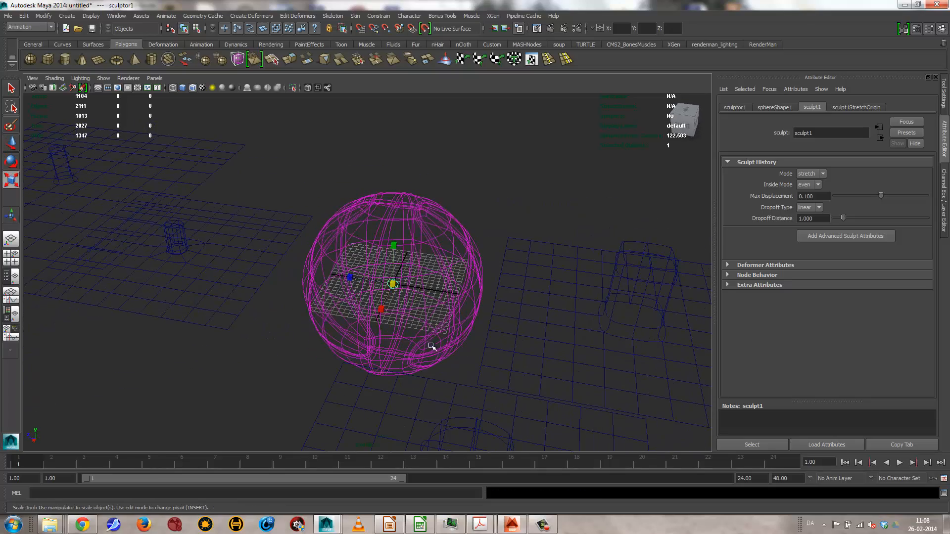
mouse_move(462, 341)
middle_mouse_down()
mouse_move(624, 361)
mouse_move(520, 354)
mouse_move(622, 356)
middle_mouse_up()
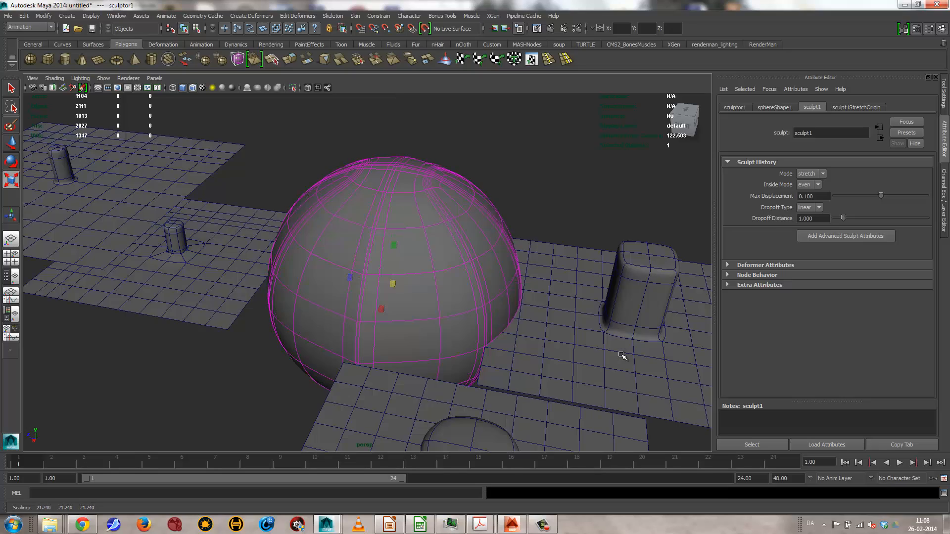
left_click_drag(538, 330, 424, 321, "alt")
key("1")
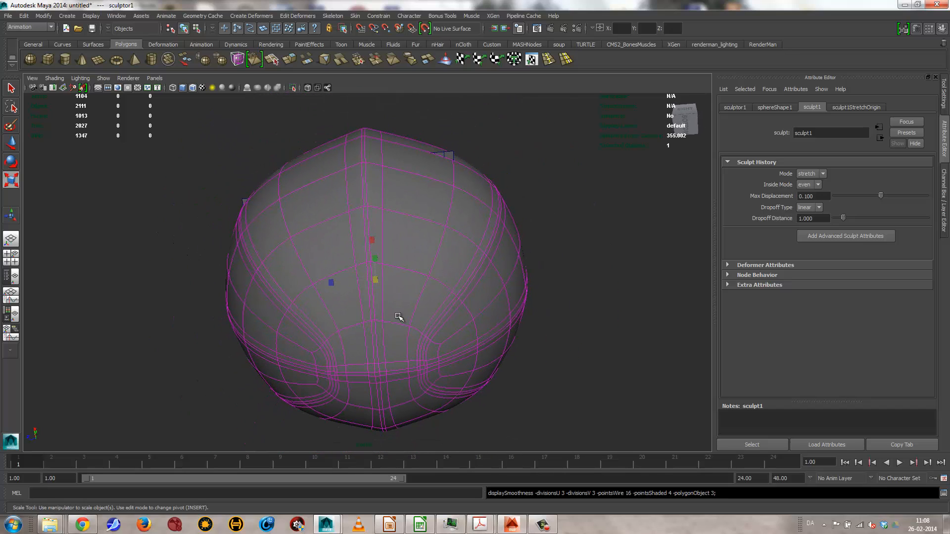
- Select the ball and compare its shape with smooth preview on and off
left_click(369, 324)
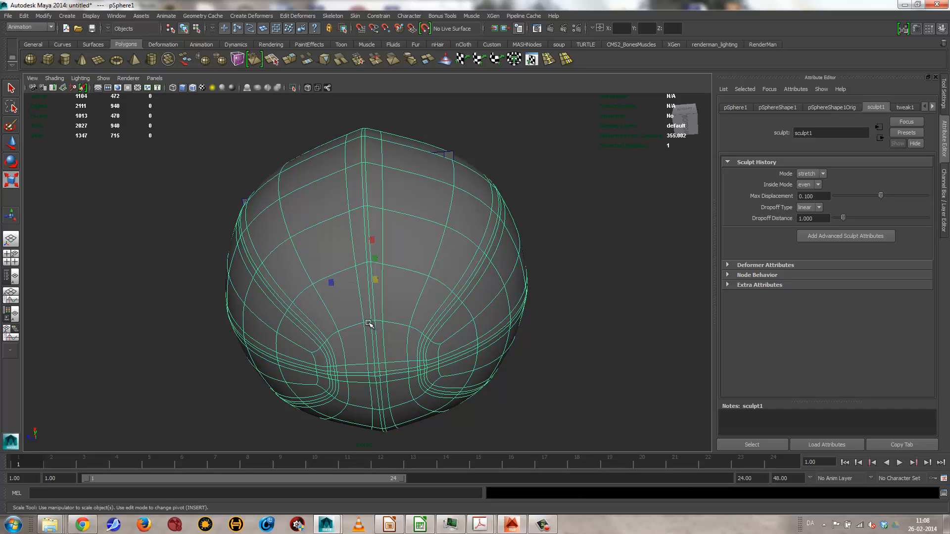
key("1")
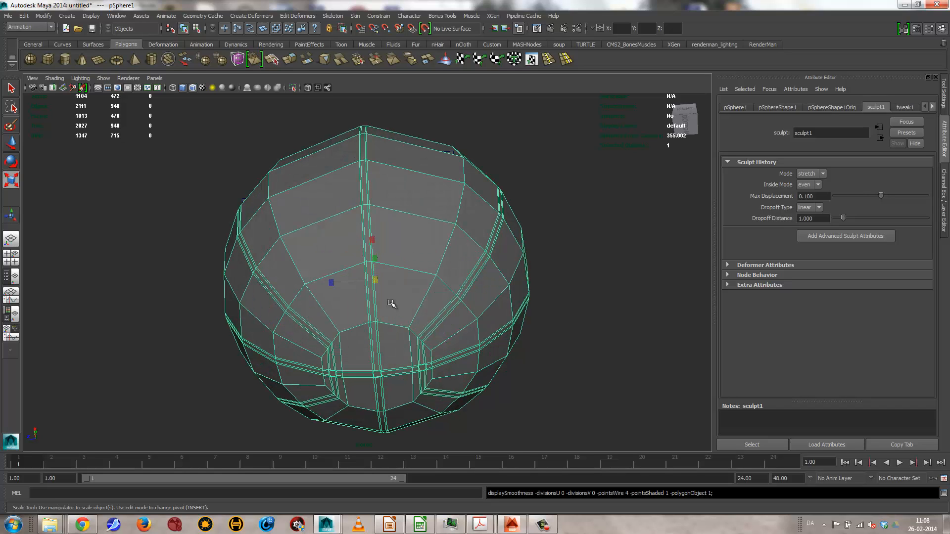
key("3")
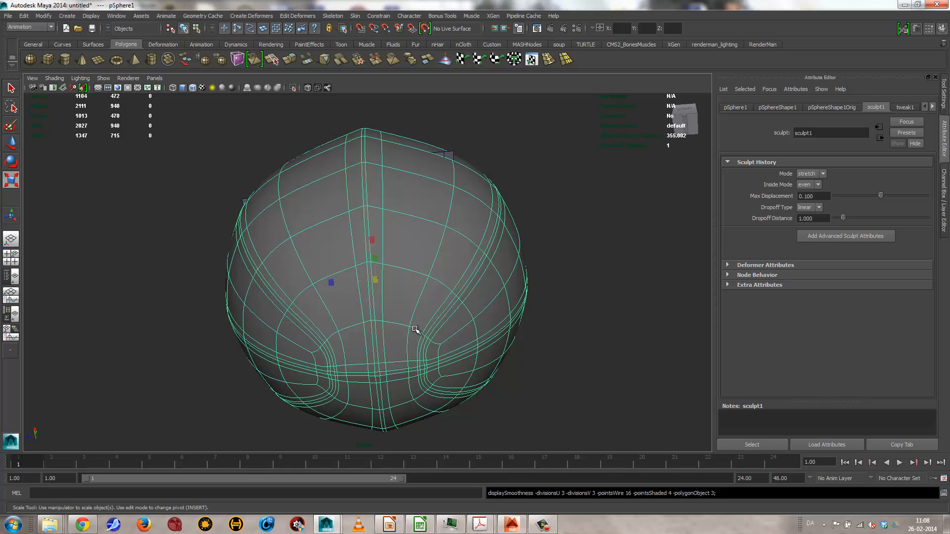
key("1")
key("3")
key("1")
key("3")
left_click_drag(415, 329, 467, 329, "alt")
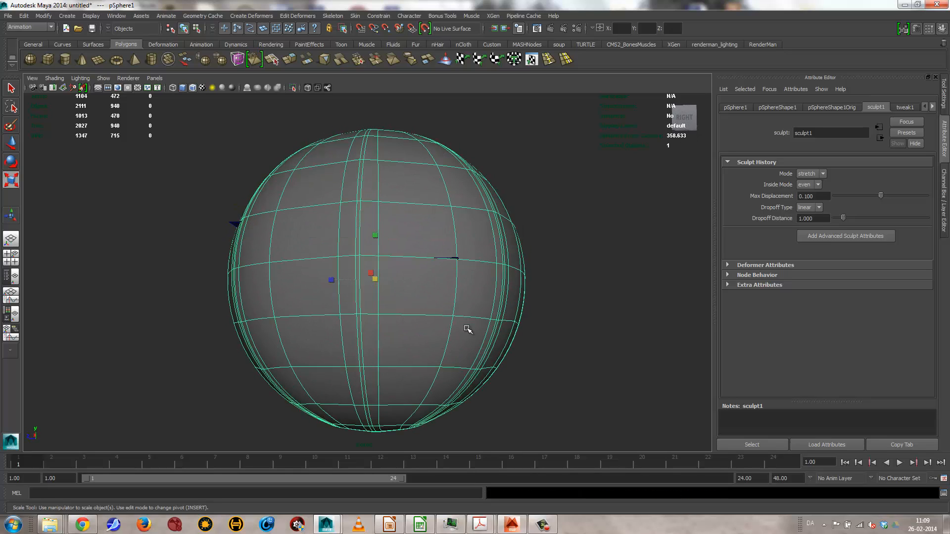
middle_click_drag(468, 329, 375, 332)
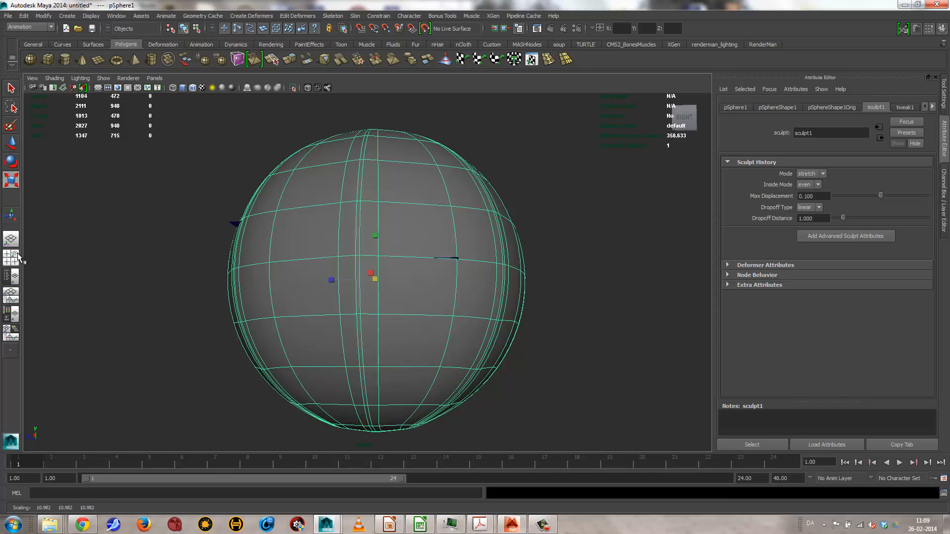
- Show the outliner beside the perspective view and delete the ball's sculptor together with its stretch origin
left_click(11, 276)
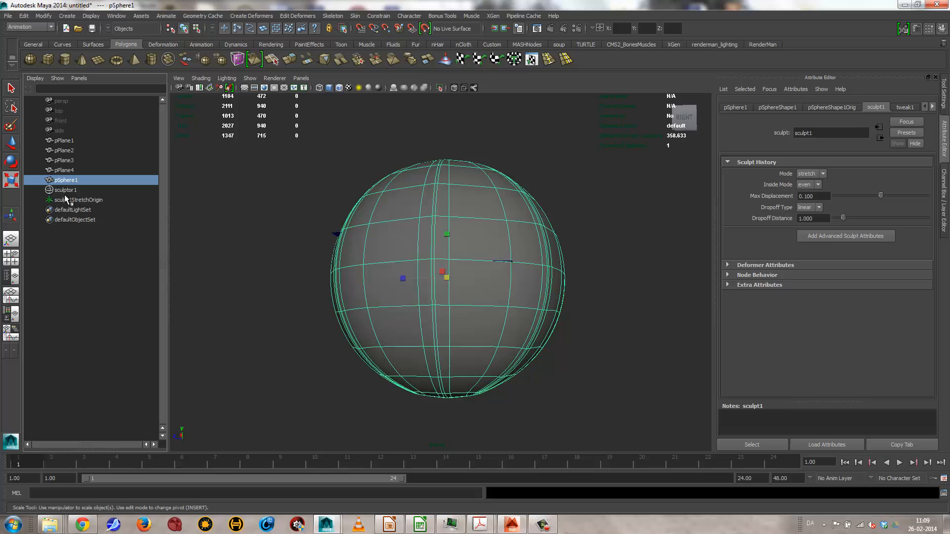
left_click_drag(64, 193, 55, 200)
key("Delete")
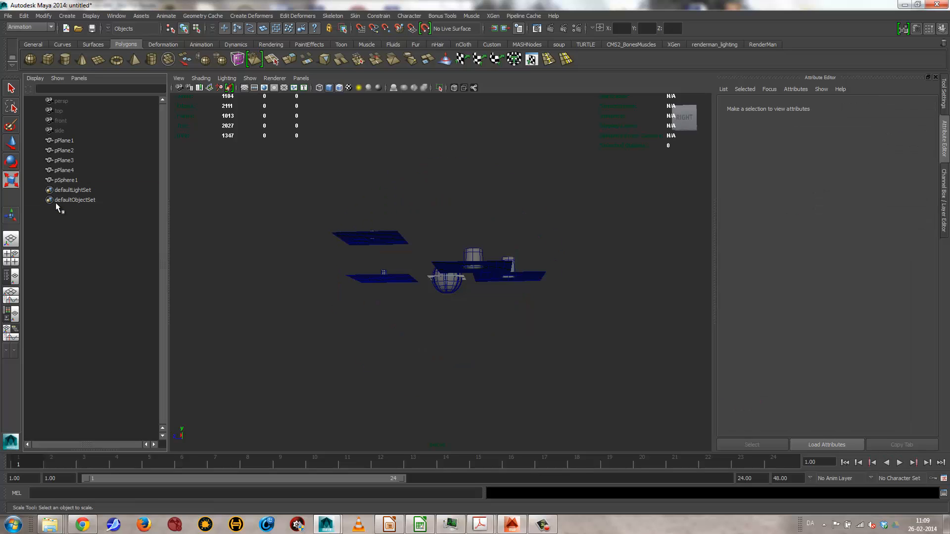
- Select the ball and apply a mesh Smooth to subdivide all its faces
left_click_drag(246, 302, 297, 357, "alt")
right_click_drag(297, 356, 606, 349, "alt")
left_click(466, 271)
right_click_drag(466, 272, 717, 342, "alt")
middle_click_drag(502, 303, 447, 304, "alt")
right_click_drag(447, 303, 569, 331, "alt")
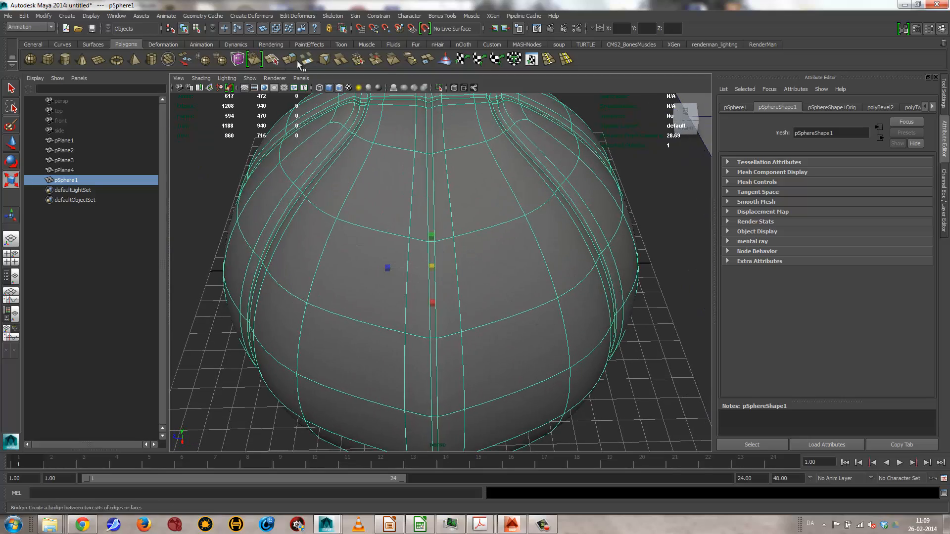
left_click(222, 59)
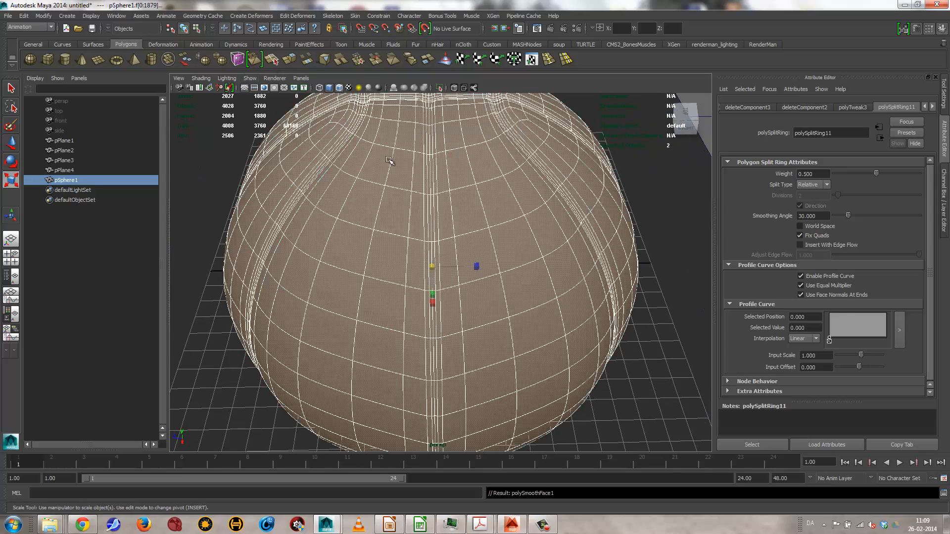
- Reselect the smoothed ball as a whole object and add a new Sculpt Deformer to it
left_click_drag(392, 159, 504, 169, "alt")
left_click(609, 254)
left_click(502, 274)
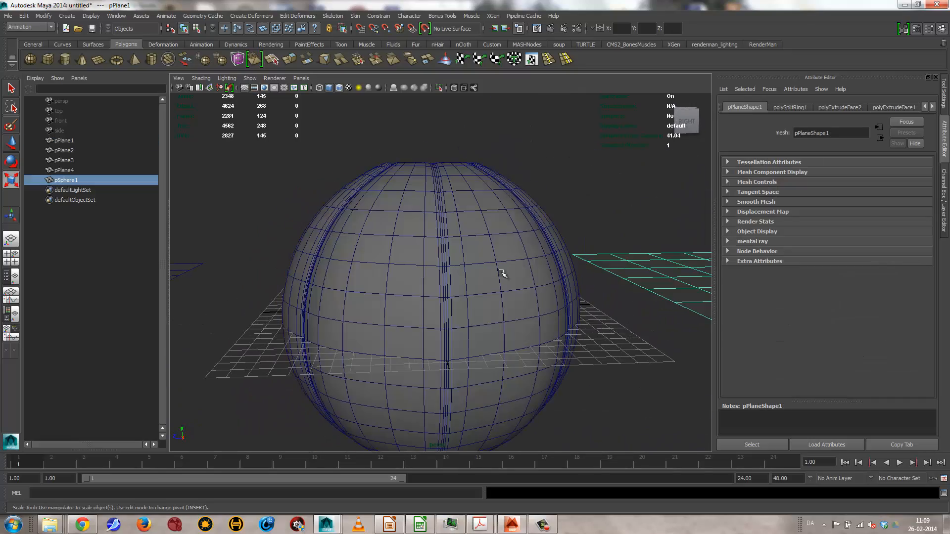
mouse_move(503, 273)
left_mouse_down("alt")
mouse_move(515, 294)
mouse_move(508, 271)
left_mouse_up("alt")
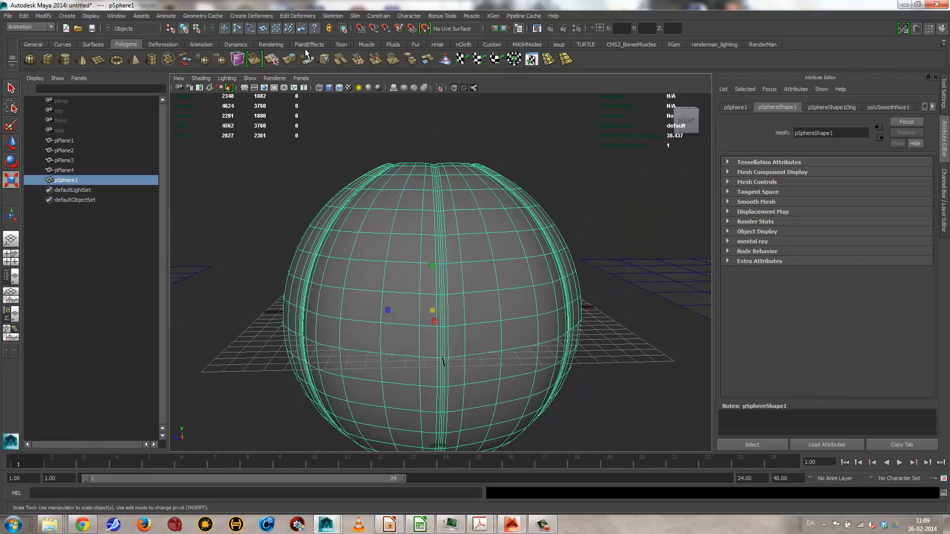
key("1")
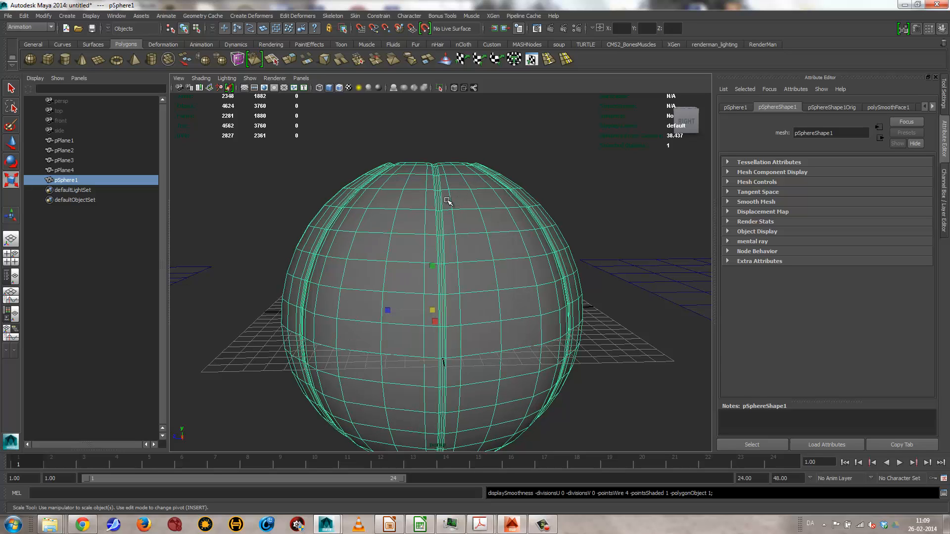
left_click(268, 17)
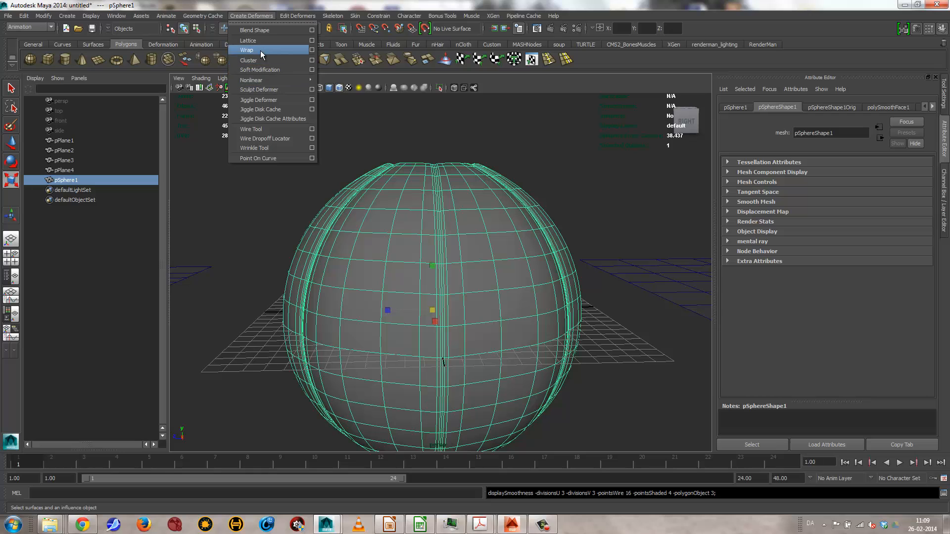
left_click(259, 89)
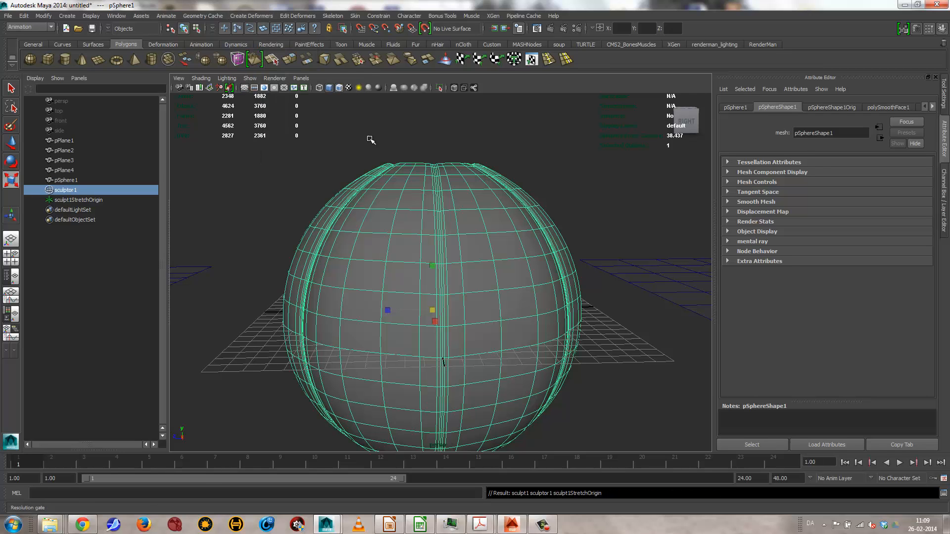
- Scale the new sculptor up uniformly until the ball is pushed into a round shape
scroll(539, 312, "up", 6)
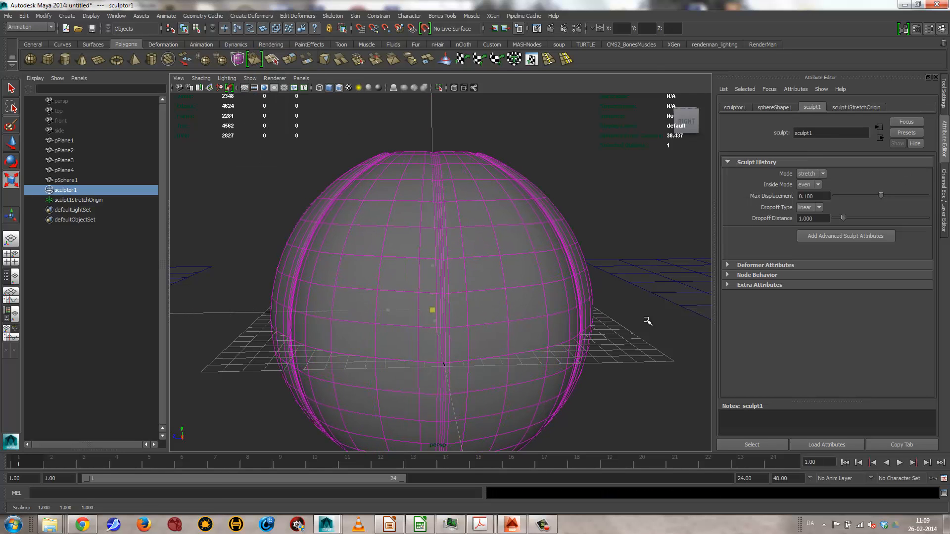
scroll(365, 312, "down", 5)
left_click_drag(365, 312, 498, 321, "alt")
key("r")
- Select the ball, delete its construction history and display its transform channels
left_click(505, 318)
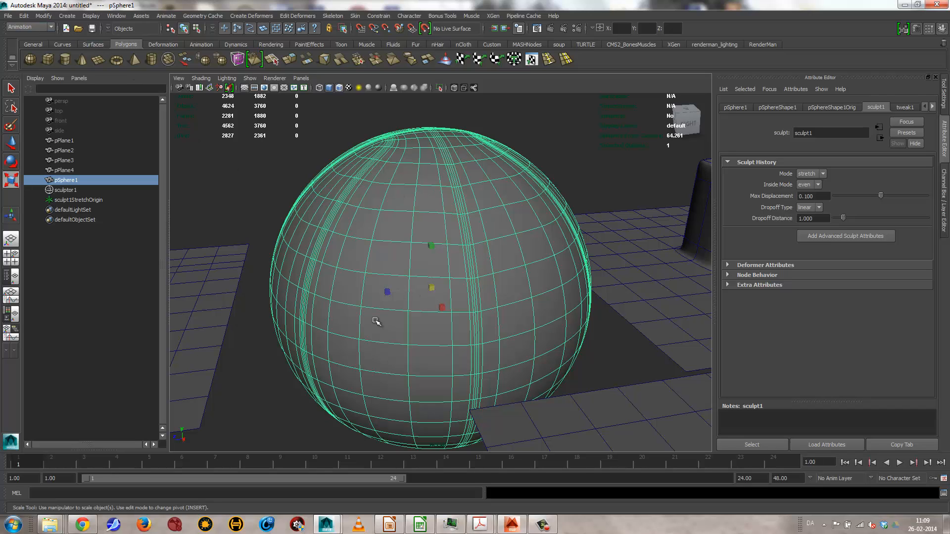
left_click(22, 17)
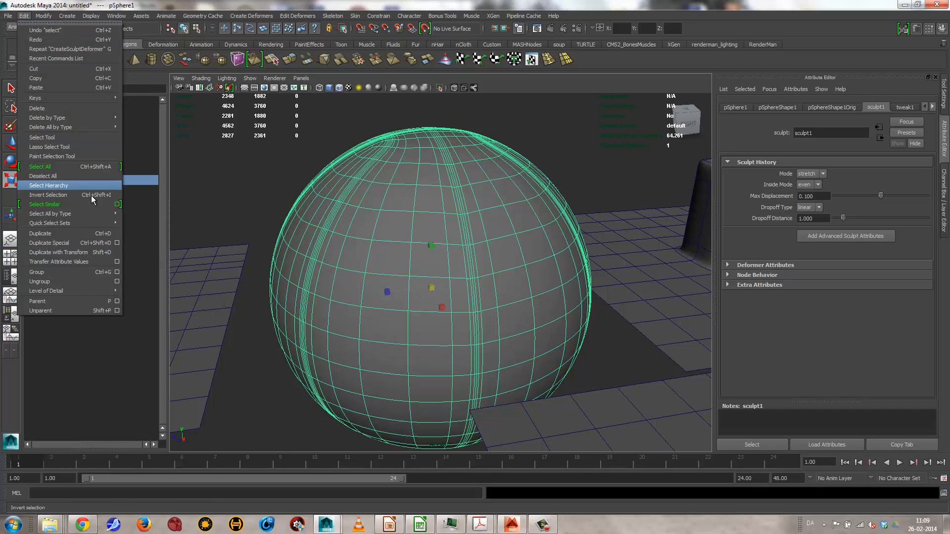
mouse_move(63, 119)
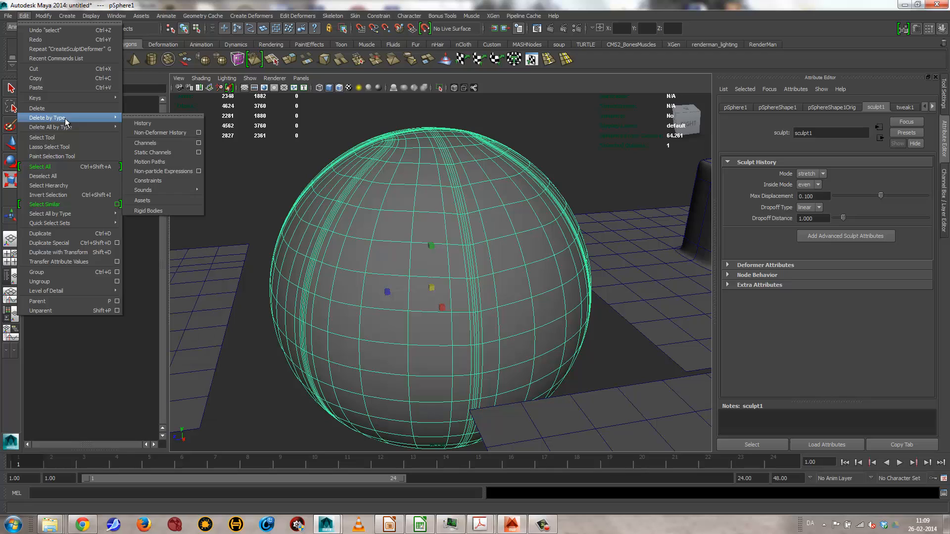
left_click(142, 132)
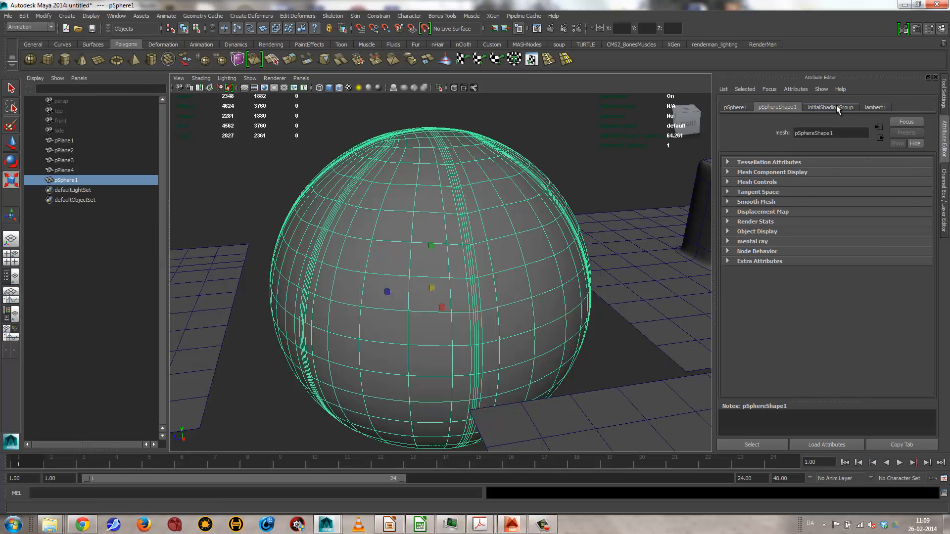
left_click(944, 181)
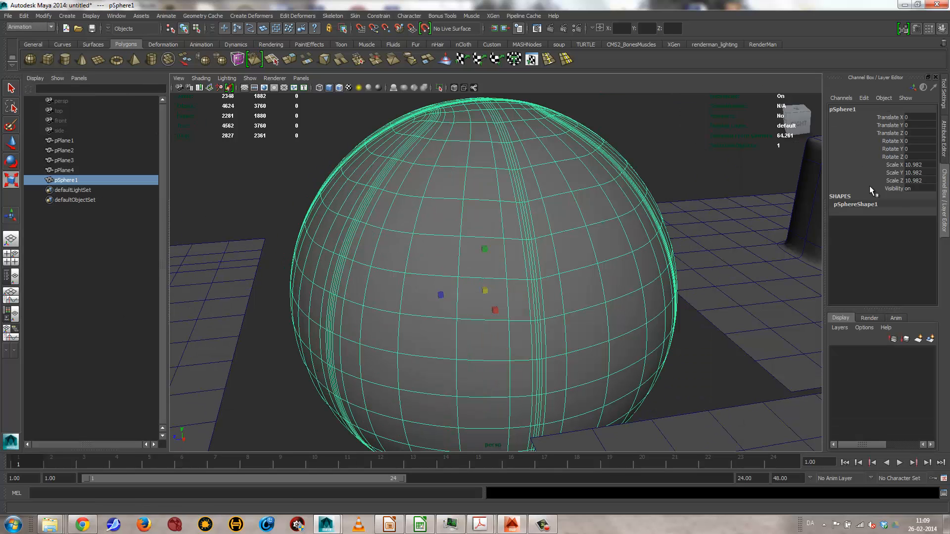
left_click_drag(505, 252, 485, 267, "alt")
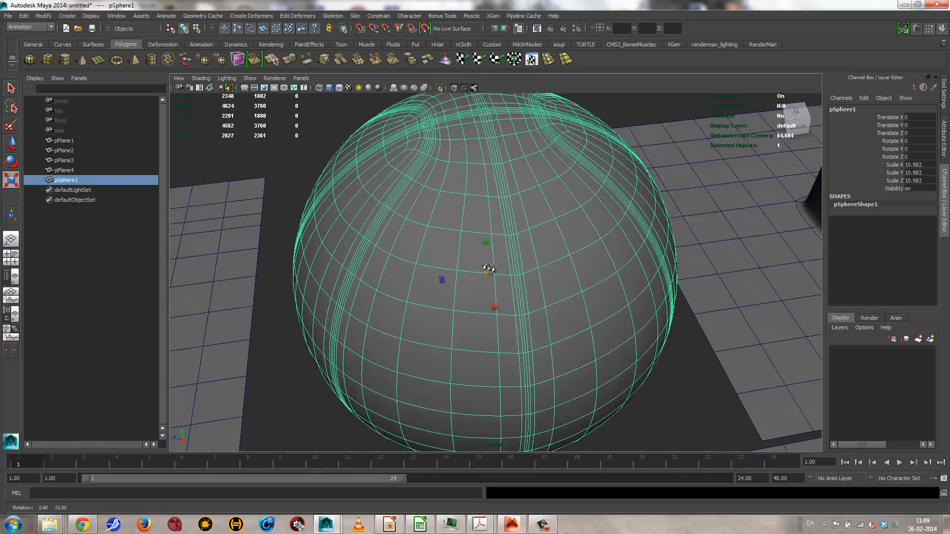
- Select the middle edge loops of the ball's two straight crossing seams and both curved seams
left_click(731, 214)
left_click_drag(655, 307, 566, 314, "alt")
right_click_drag(566, 313, 703, 314, "alt")
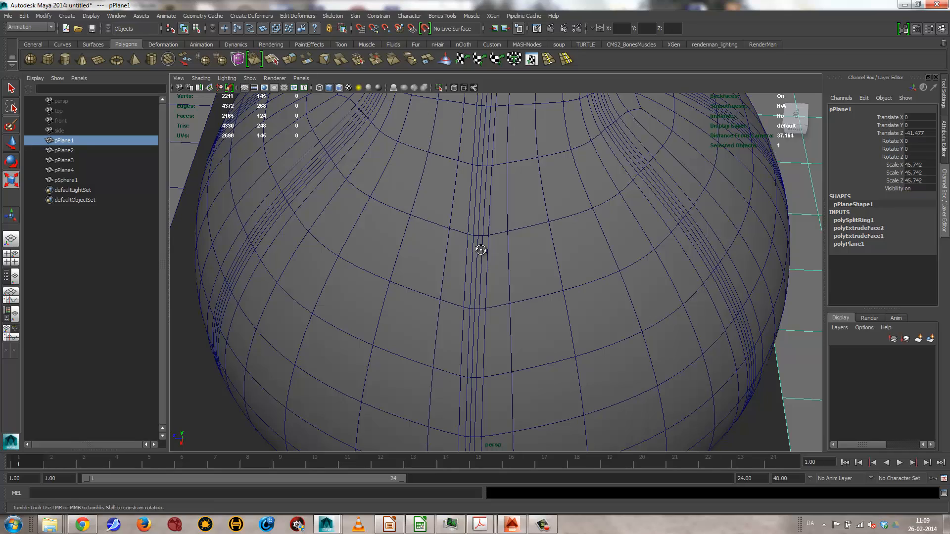
right_click_drag(480, 250, 636, 277, "alt")
right_click_drag(491, 283, 485, 256)
double_click(485, 254)
middle_click_drag(488, 248, 539, 335, "alt")
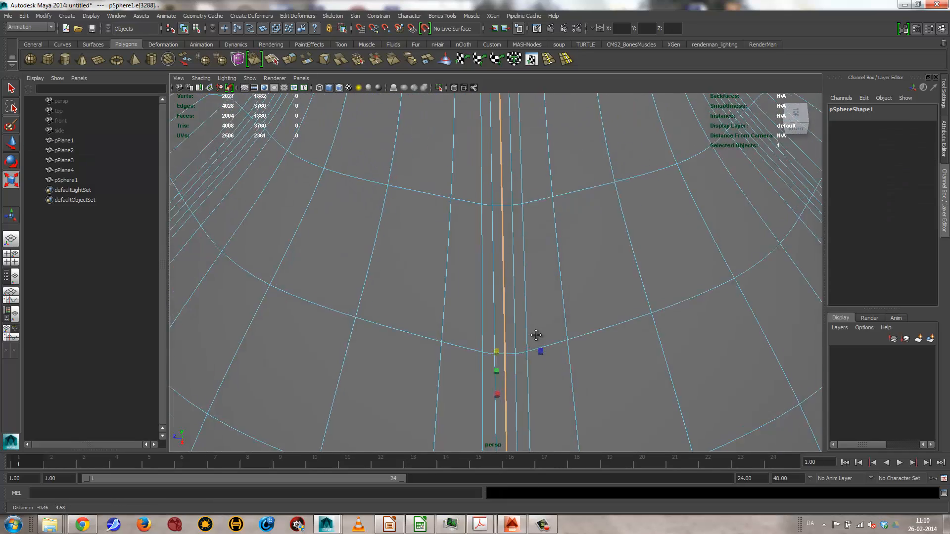
right_click_drag(538, 335, 552, 330, "alt")
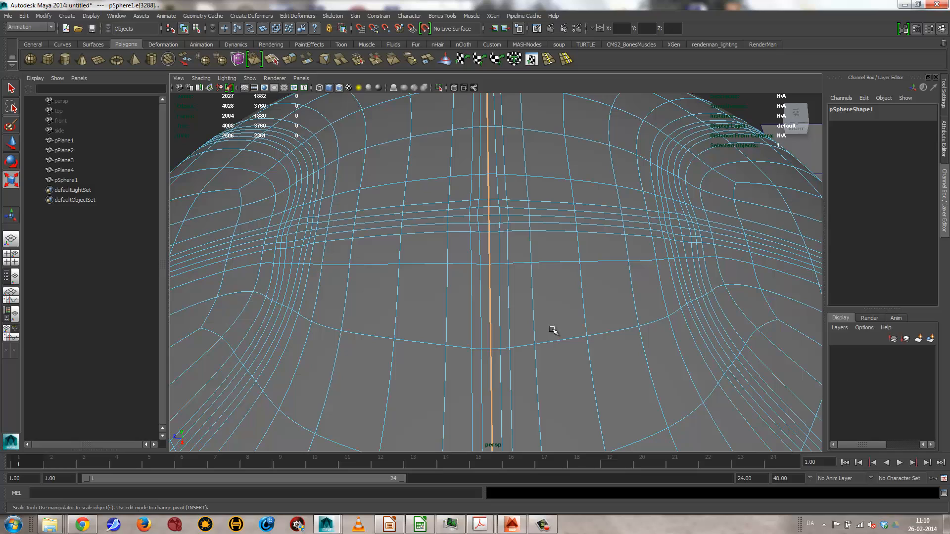
double_click(518, 215, "shift")
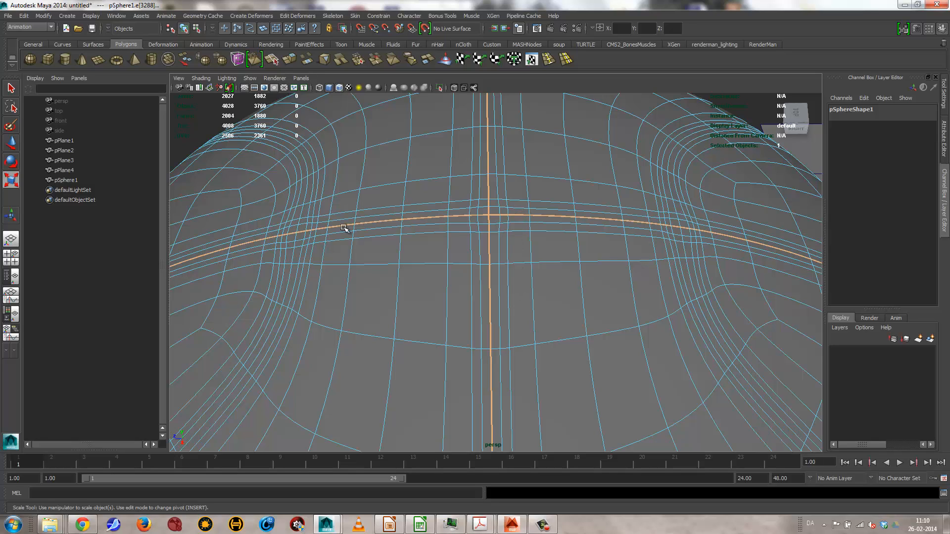
double_click(306, 194, "shift")
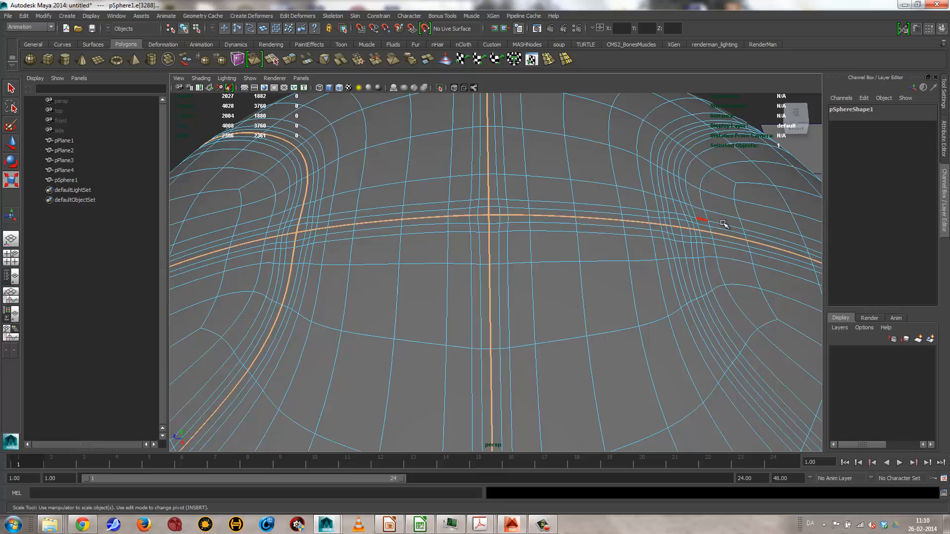
double_click(674, 209, "shift")
- Convert the selected seam edge loops to a face selection
left_click_drag(651, 318, 520, 293, "alt")
right_click_drag(519, 293, 248, 298, "alt")
left_click_drag(248, 299, 338, 241, "alt")
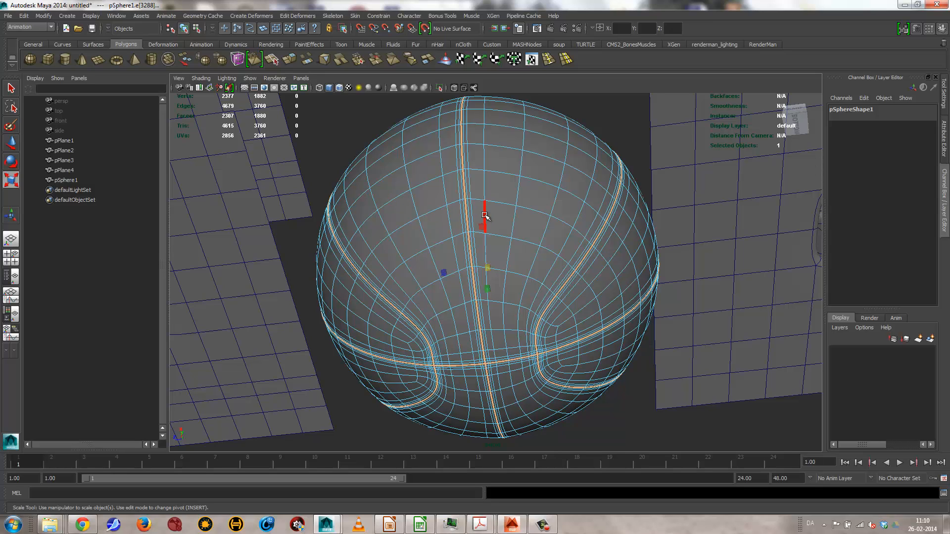
right_click(484, 215, "ctrl")
right_click_drag(482, 229, 488, 253, "ctrl")
- Scale the selected seam faces slightly inward to about 0.98 to recess the grooves, and inspect them around the ball
right_click_drag(401, 261, 791, 267, "alt")
middle_click_drag(399, 237, 512, 266, "alt")
scroll(586, 251, "down", 10)
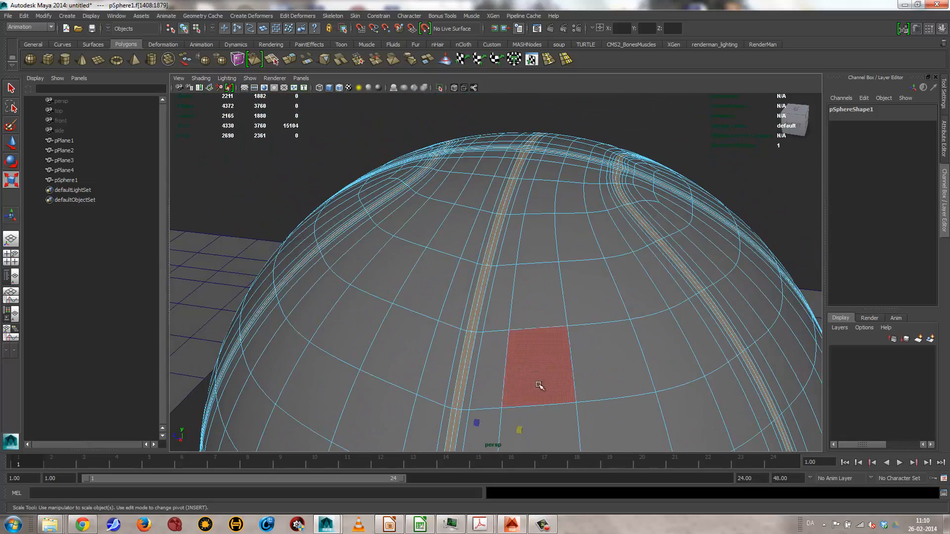
middle_click_drag(539, 381, 549, 303, "alt")
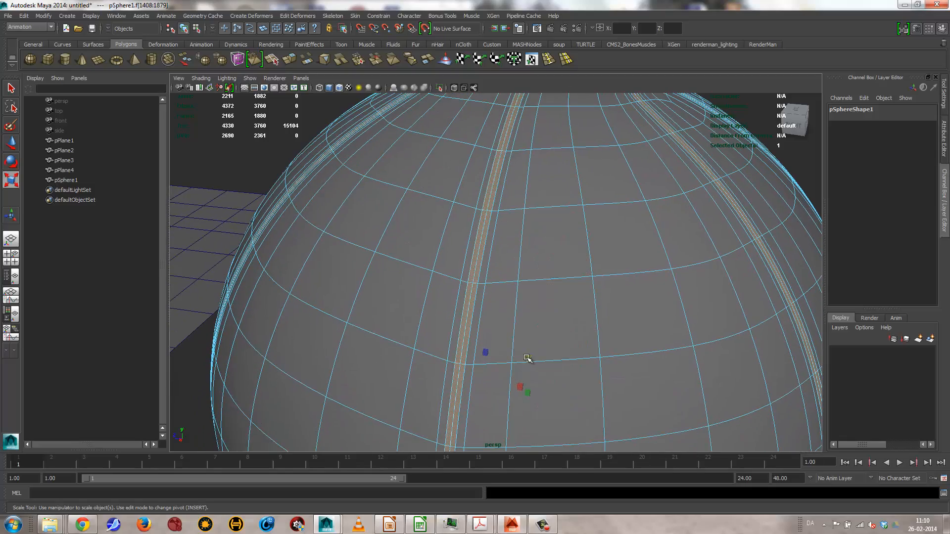
left_click_drag(527, 358, 517, 357)
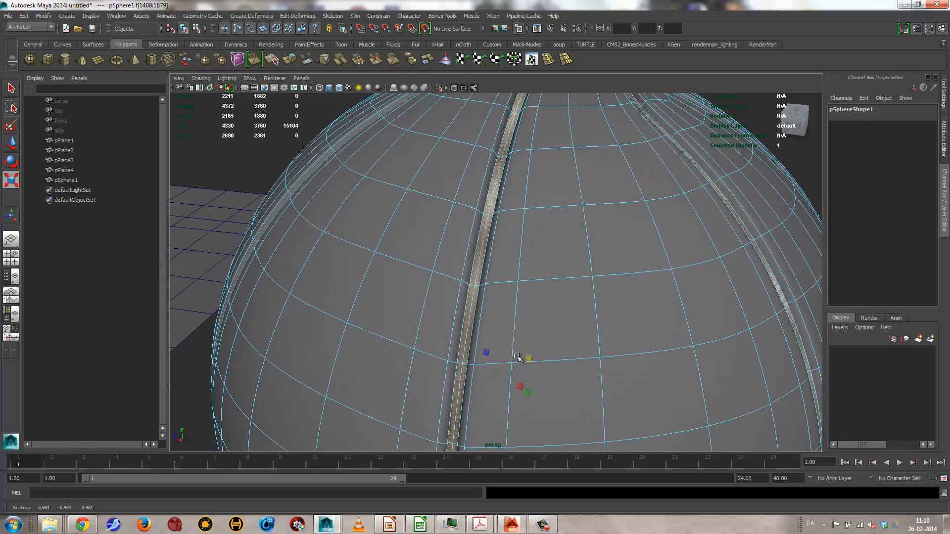
left_click_drag(571, 289, 618, 295, "alt")
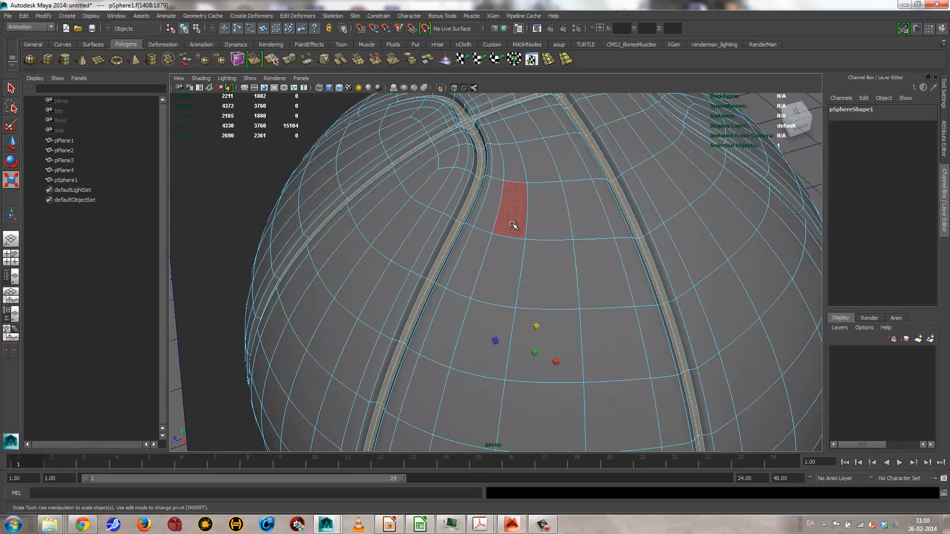
left_click_drag(513, 225, 640, 258, "alt")
right_click_drag(588, 259, 606, 263, "alt")
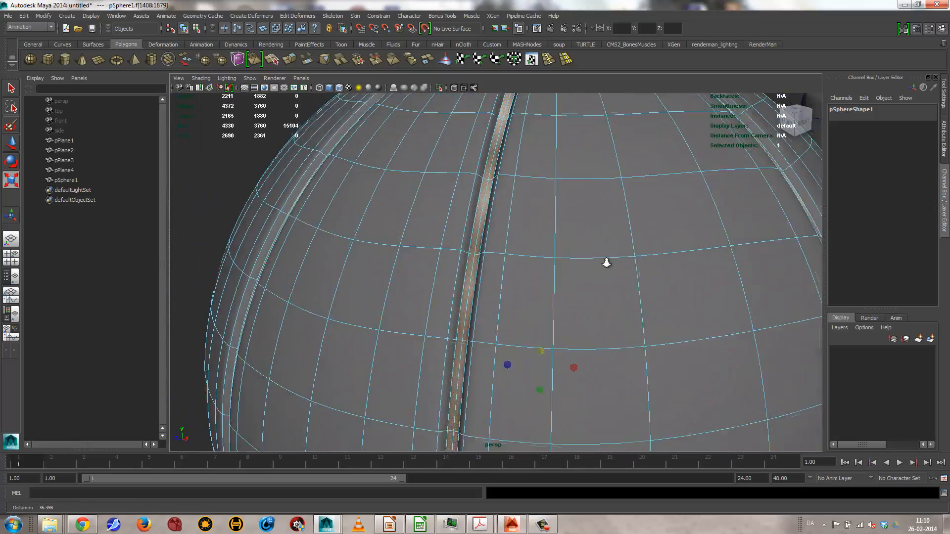
- Assign a new Blinn material to the selected seam faces and set its color to black
left_click_drag(607, 263, 545, 247, "alt")
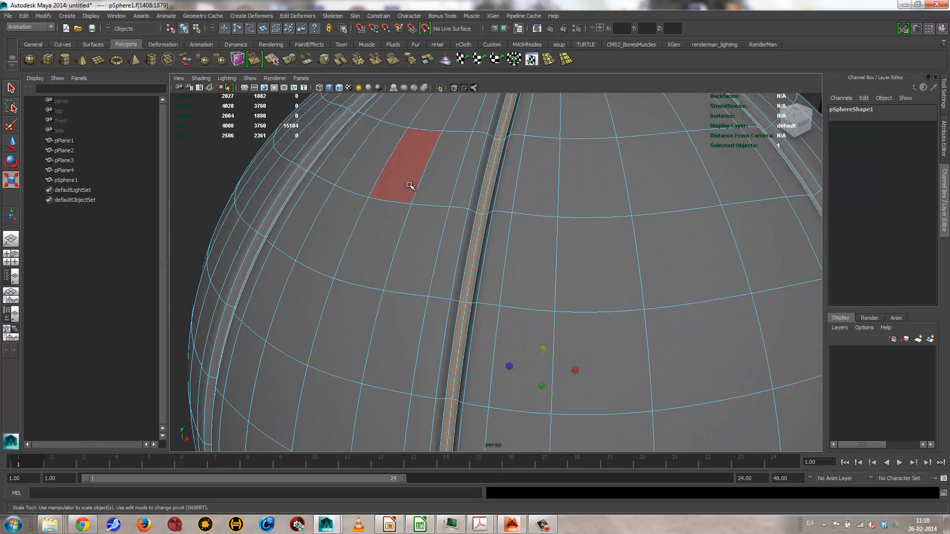
left_click(270, 44)
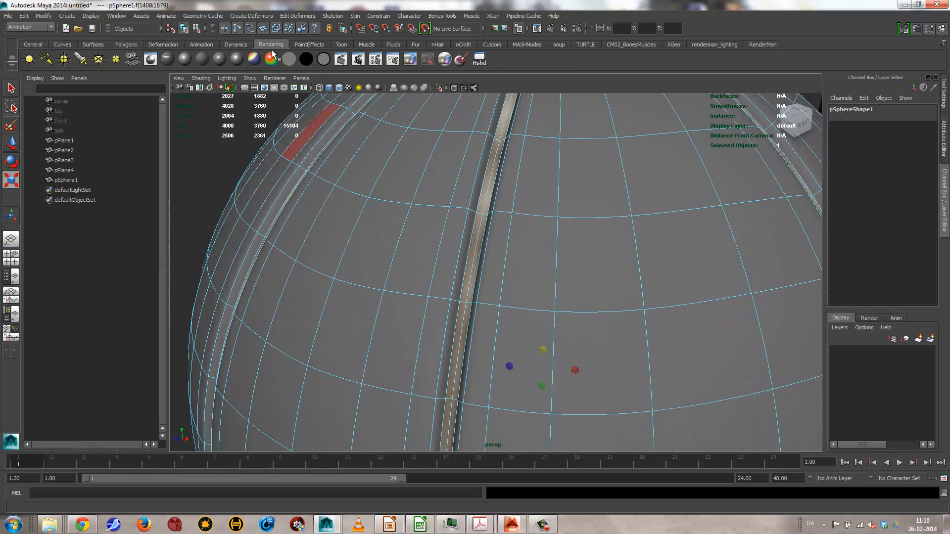
left_click(186, 61)
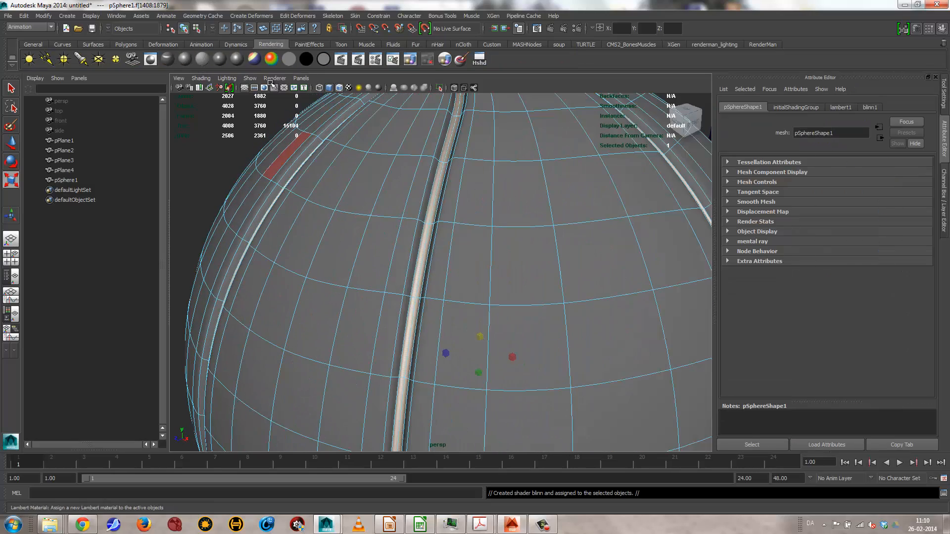
left_click(869, 106)
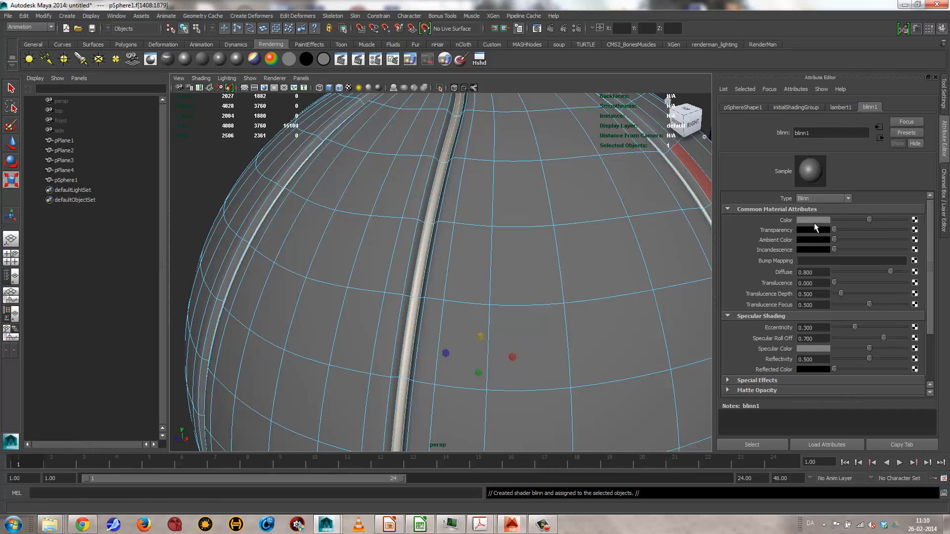
left_click_drag(869, 220, 820, 219)
- Assign a second Blinn material to all the other ball faces and set its color to saturated orange, hue about 22
right_click_drag(615, 170, 328, 185, "alt")
left_click_drag(471, 258, 656, 453, "alt")
left_click(191, 60)
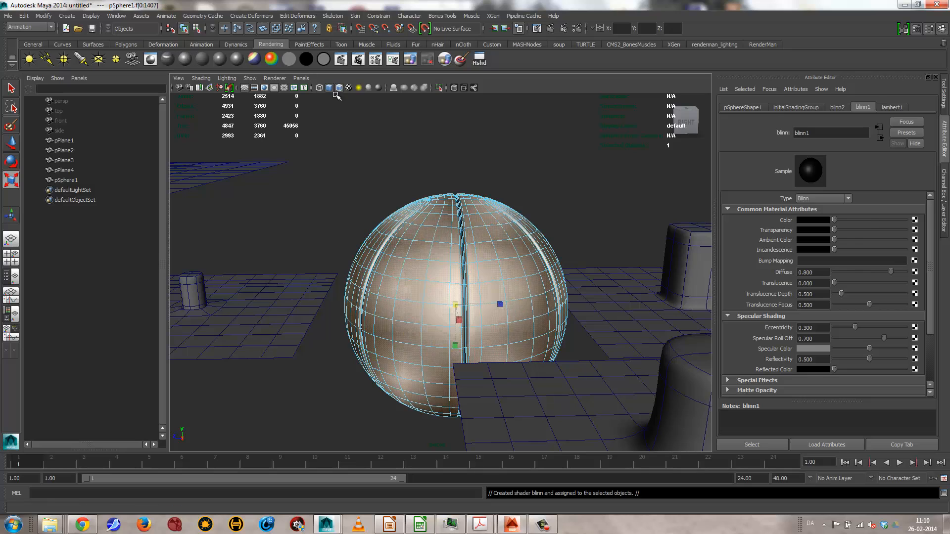
left_click(815, 221)
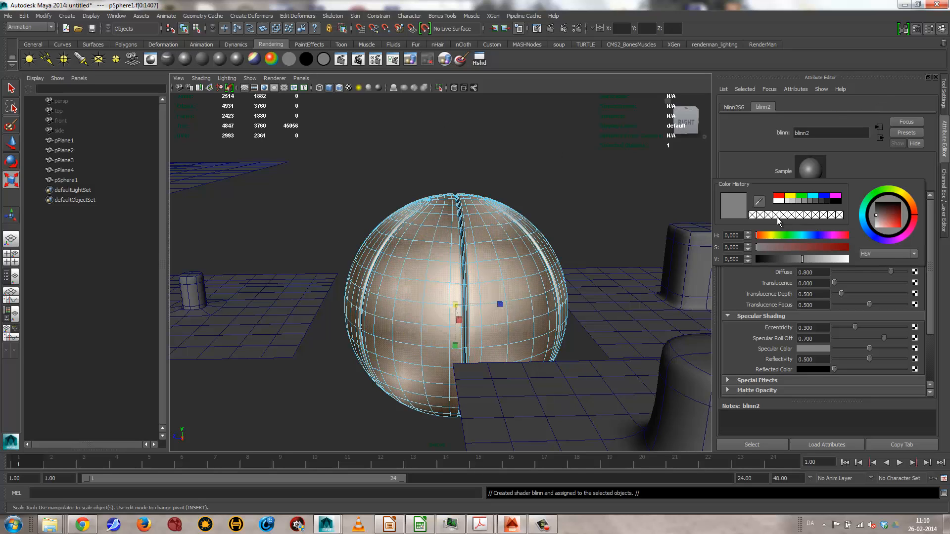
left_click(766, 237)
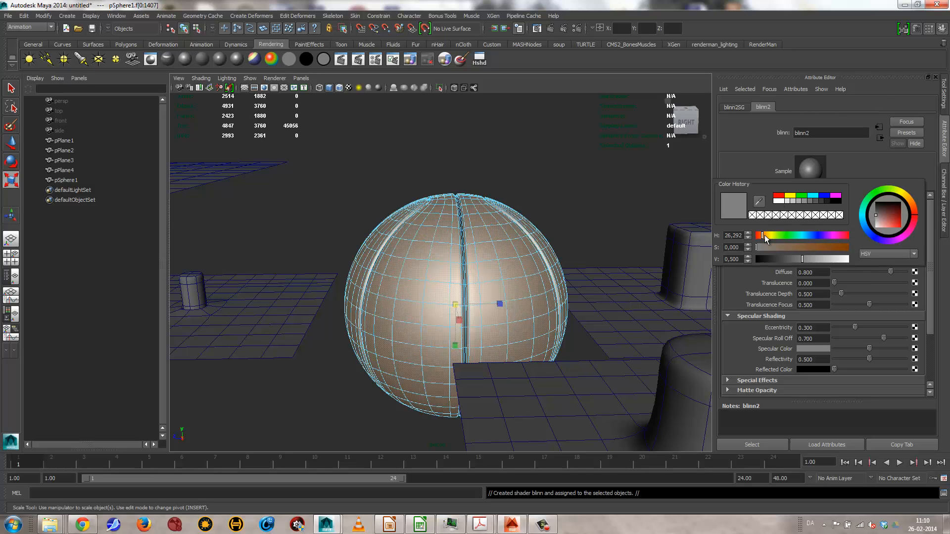
left_click(780, 197)
left_click(765, 233)
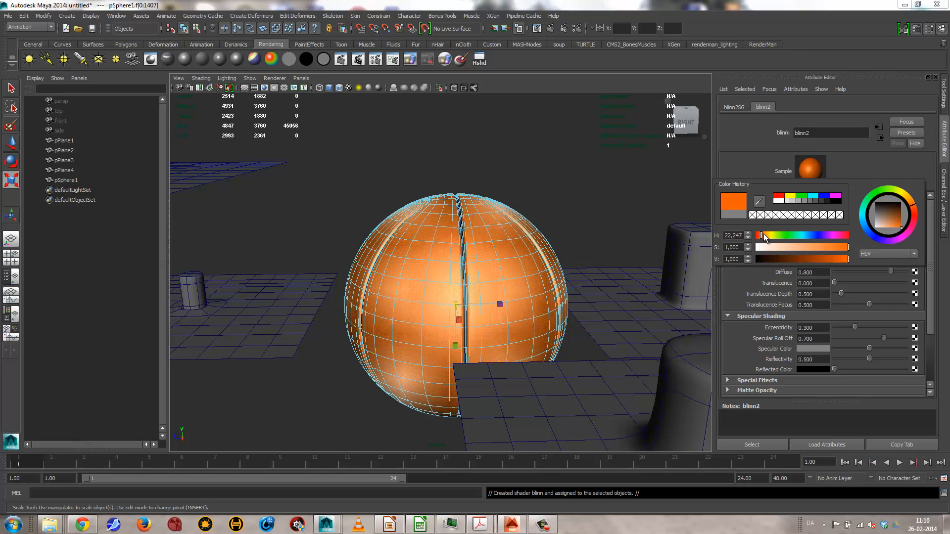
left_click(574, 202)
- Deselect the ball, leave component mode and turn off the wireframe overlay on the shaded view
left_click_drag(490, 221, 508, 238, "alt")
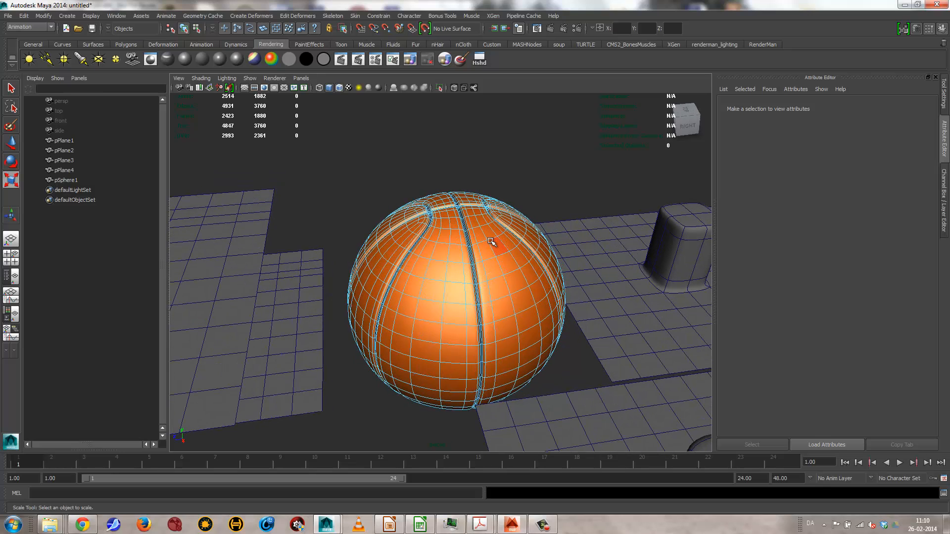
left_click(536, 127)
left_click_drag(551, 212, 344, 97, "alt")
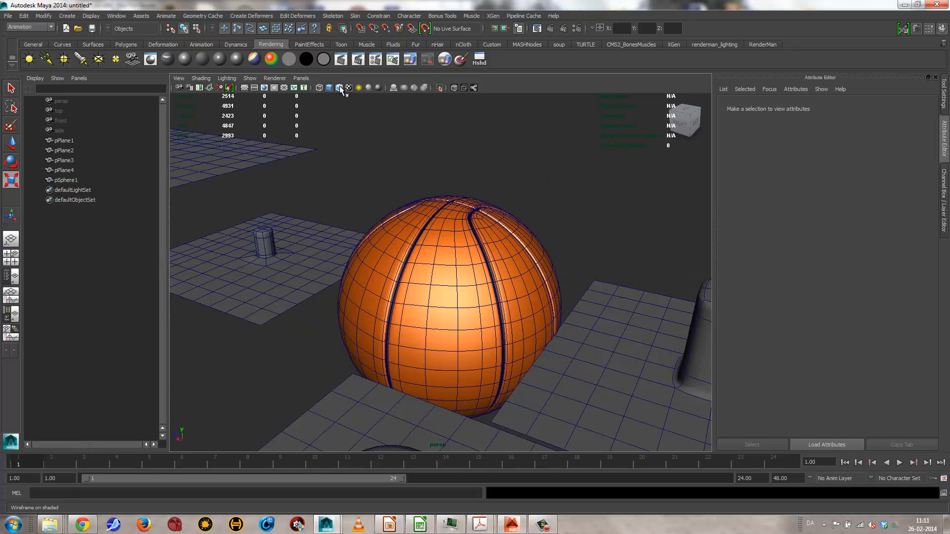
left_click(339, 88)
mouse_move(472, 157)
left_mouse_down("alt")
mouse_move(441, 157)
mouse_move(424, 181)
left_mouse_up("alt")
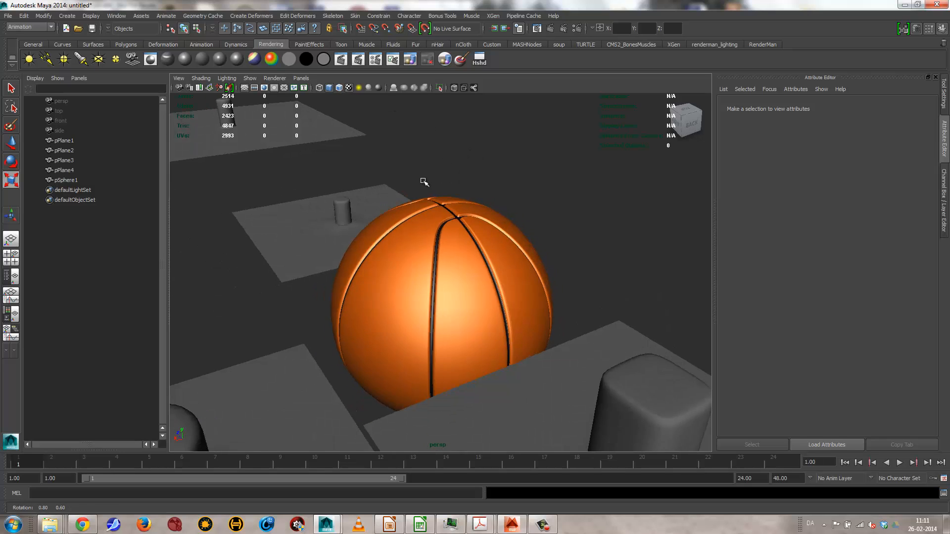
- Examine the finished basketball's black seams and their crossings from several sides, with the ball selected and deselected
scroll(424, 182, "up", 10)
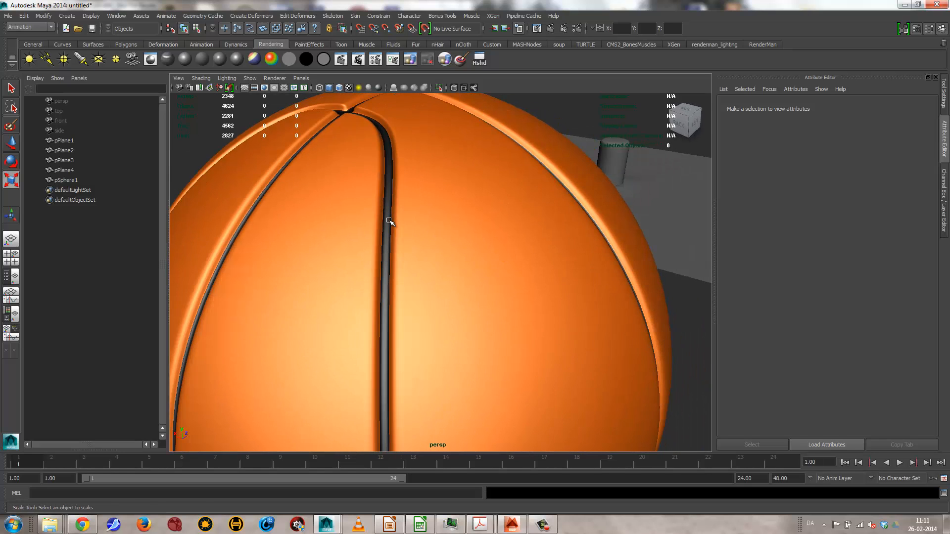
left_click(389, 221)
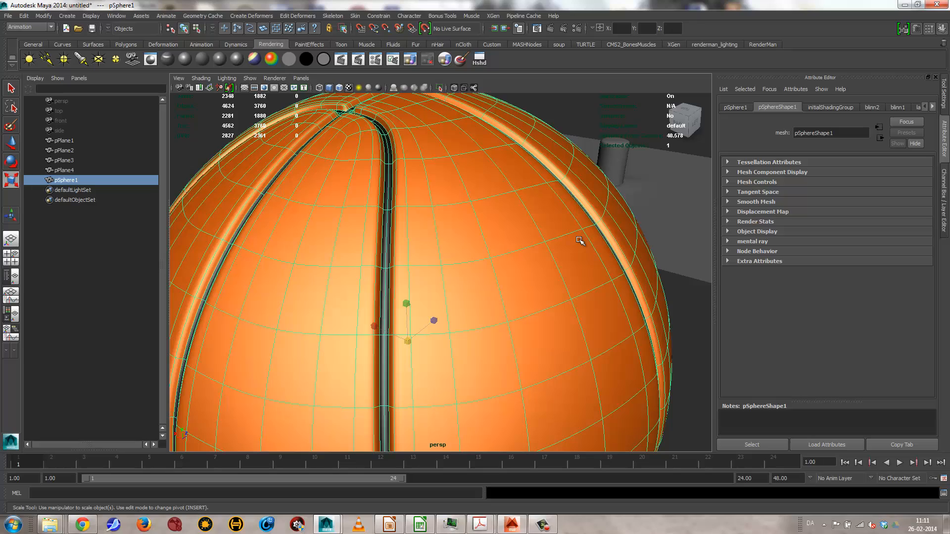
left_click_drag(485, 250, 473, 144, "alt")
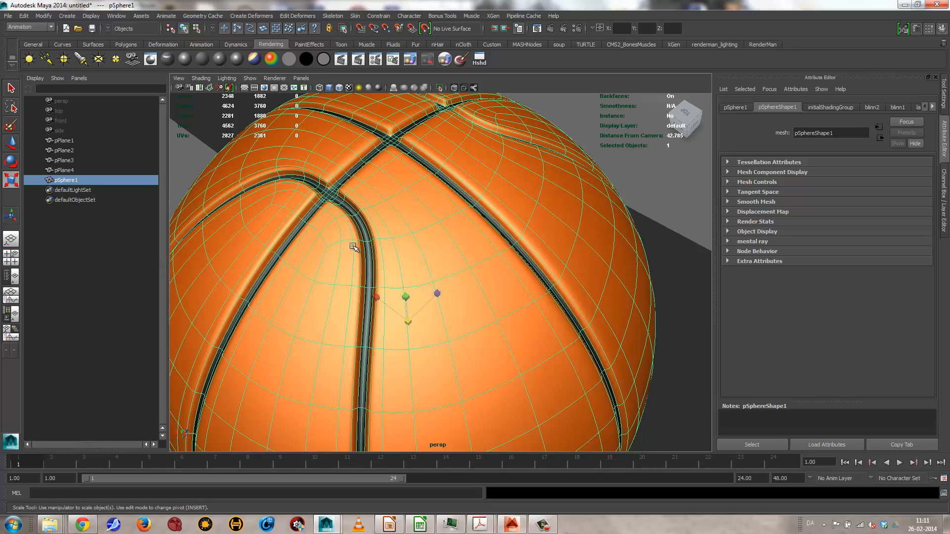
scroll(510, 285, "down", 5)
left_click(567, 361)
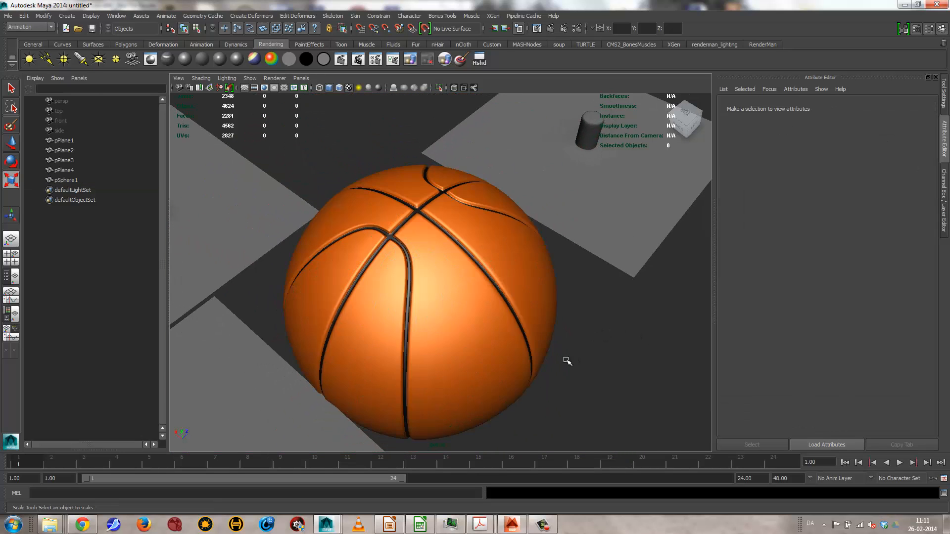
left_click_drag(567, 362, 386, 244, "alt")
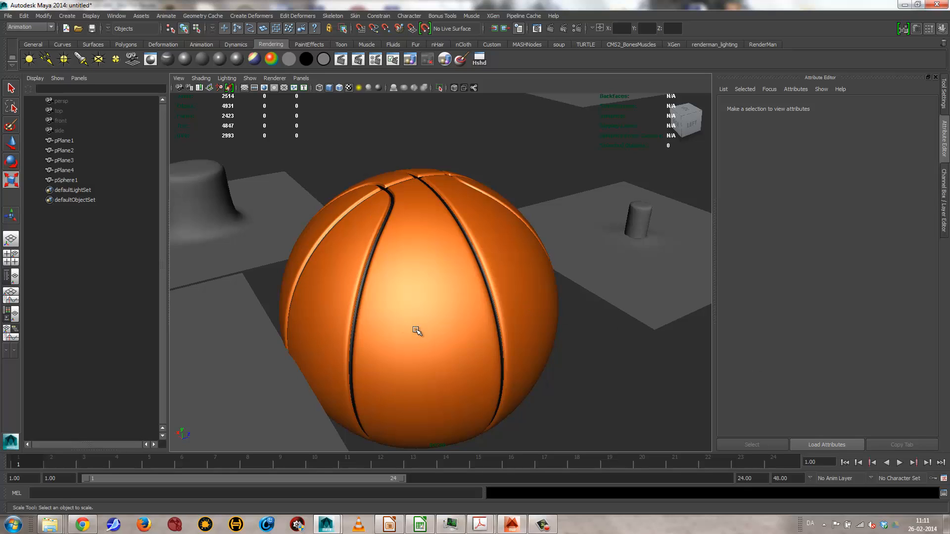
- Delete the basketball and all the practice planes from the scene
right_click_drag(449, 262, 24, 341, "alt")
left_click_drag(235, 168, 547, 394)
key("Delete")
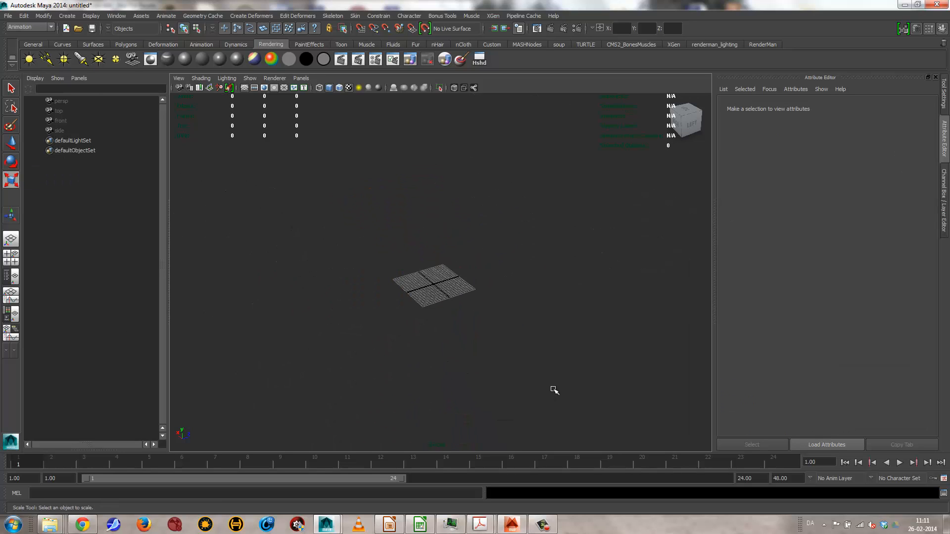
- Open the scene file heads.mb without saving the untitled scene
left_click(7, 16)
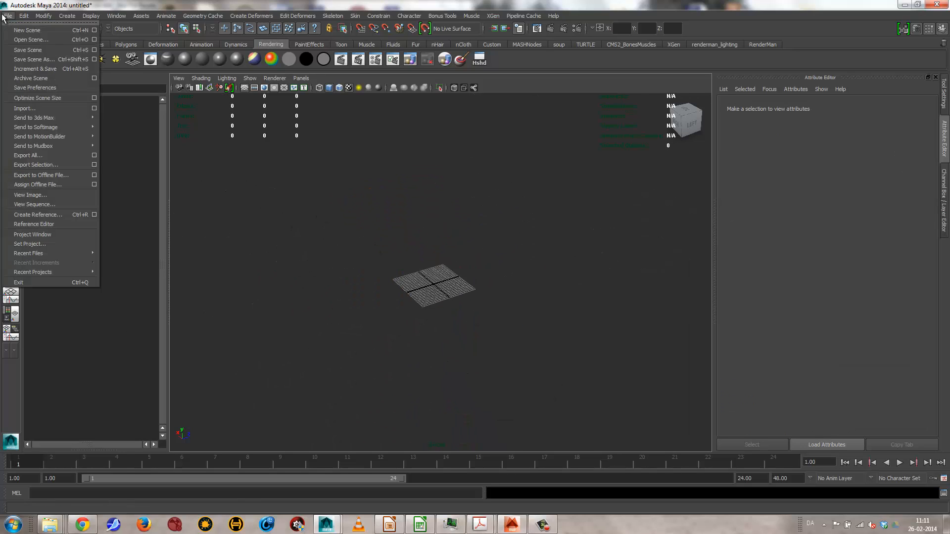
left_click(27, 39)
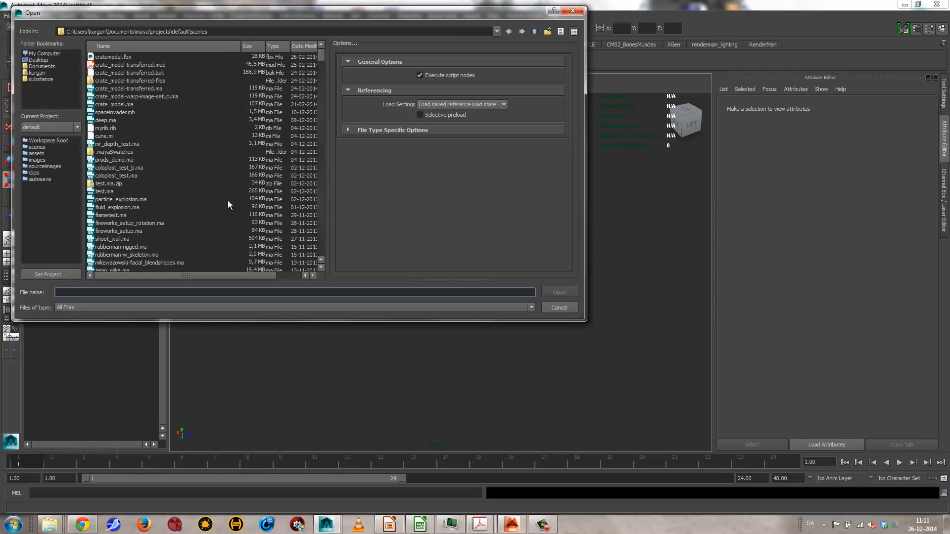
type("heads.mb")
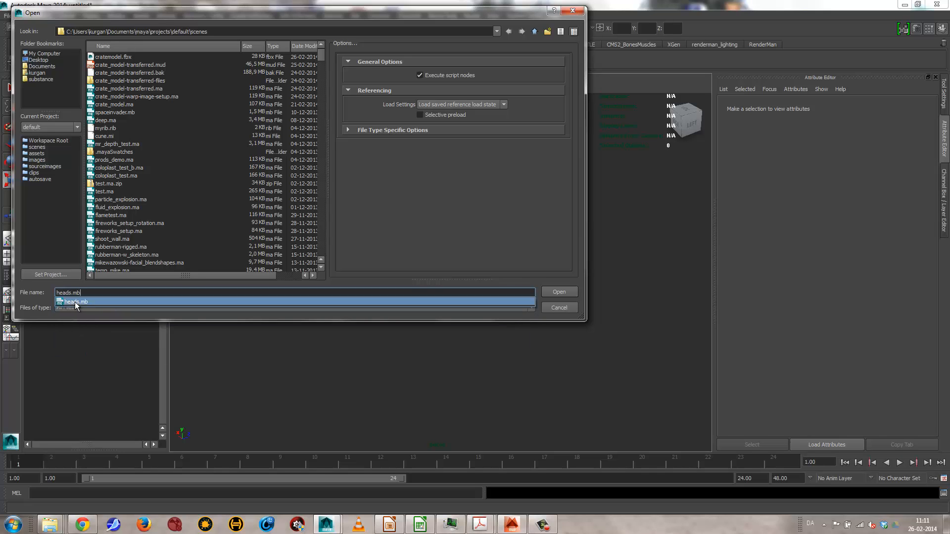
left_click(75, 301)
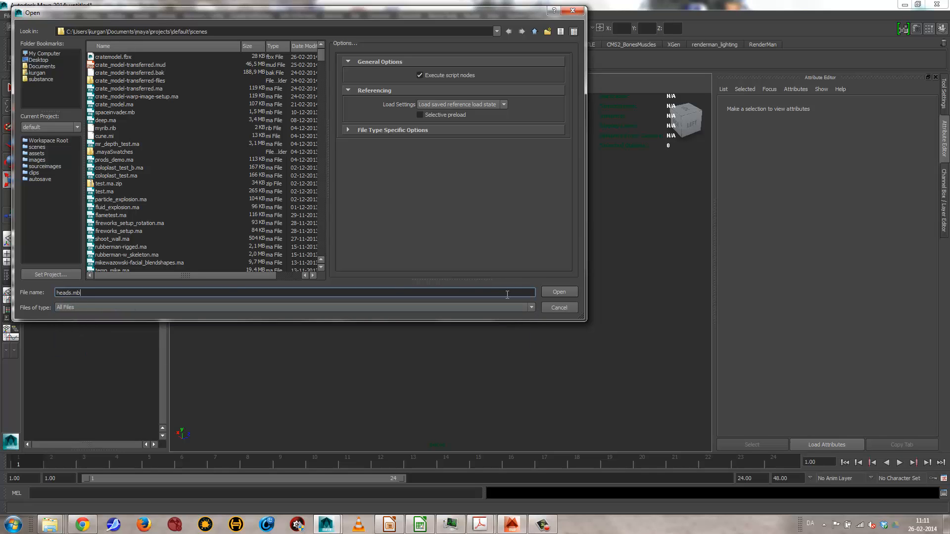
left_click(572, 292)
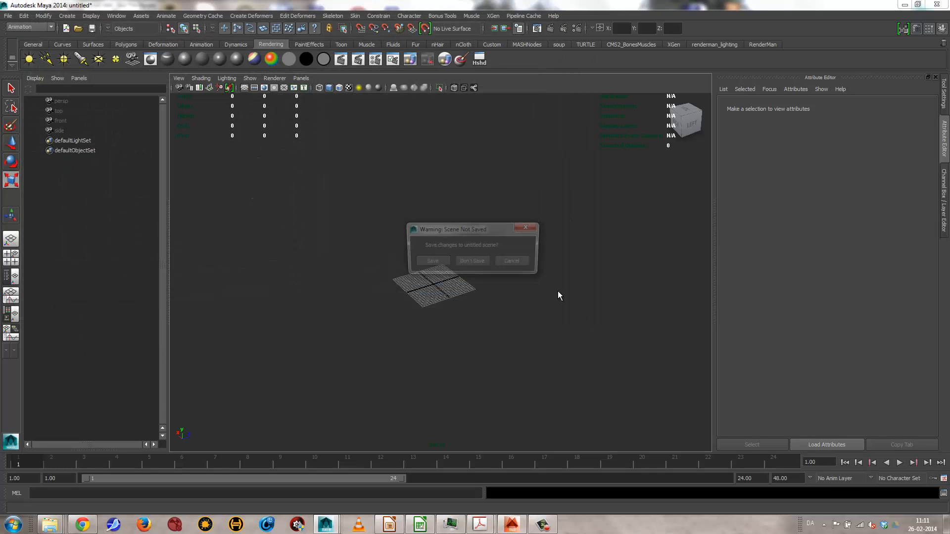
left_click(484, 264)
- Delete the cartoon head geometry and the leftover smooth proxy group from the scene
left_click(402, 311)
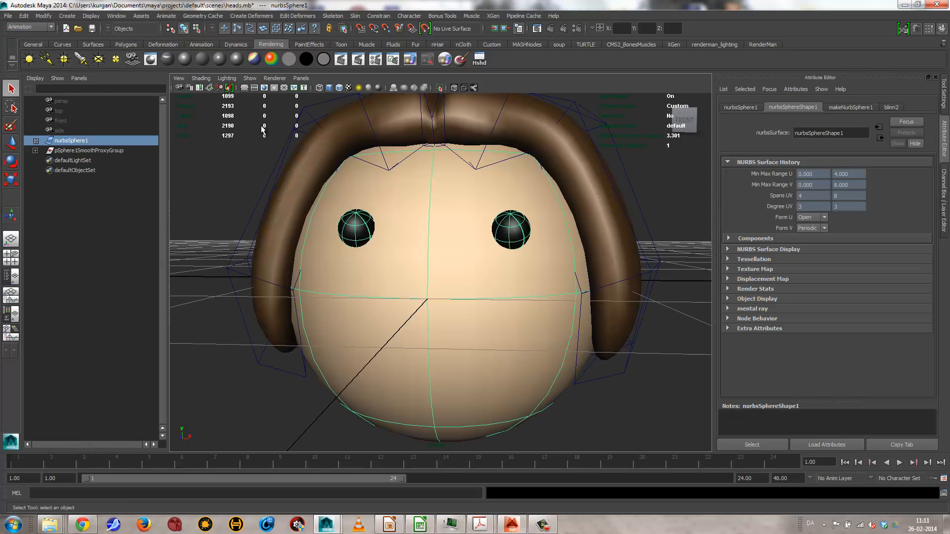
key("Down")
key("Delete")
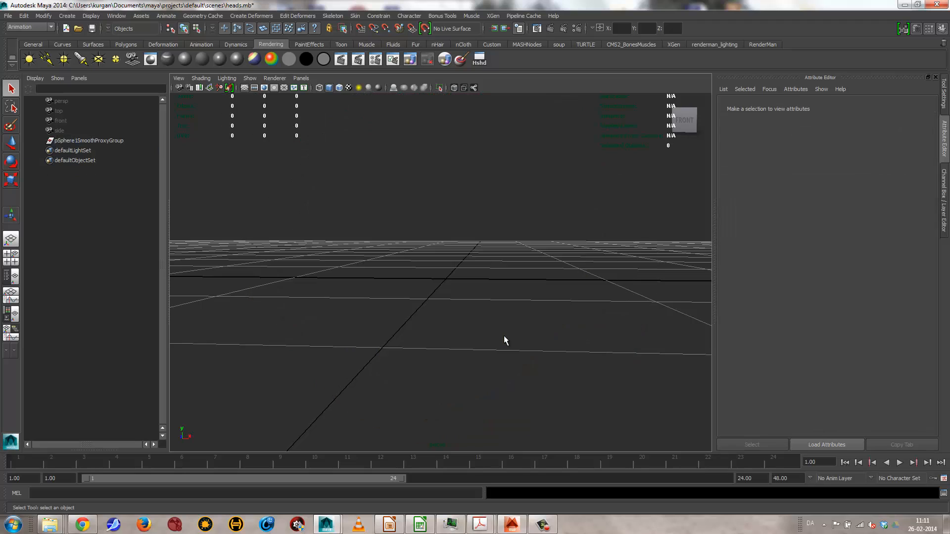
left_click(70, 141)
key("Delete")
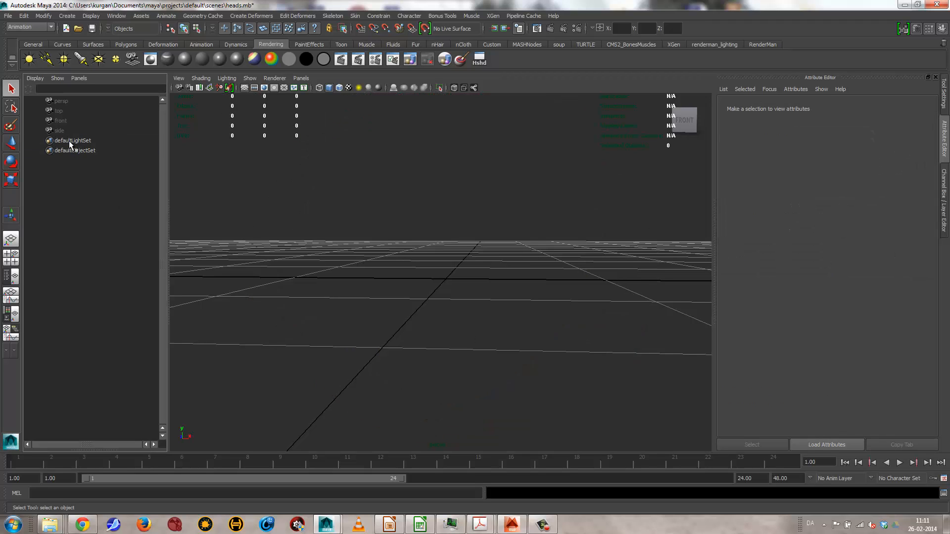
- Switch to Mudbox, discard the crate scene and start a new sculpture from the Basic Head
left_click(501, 525)
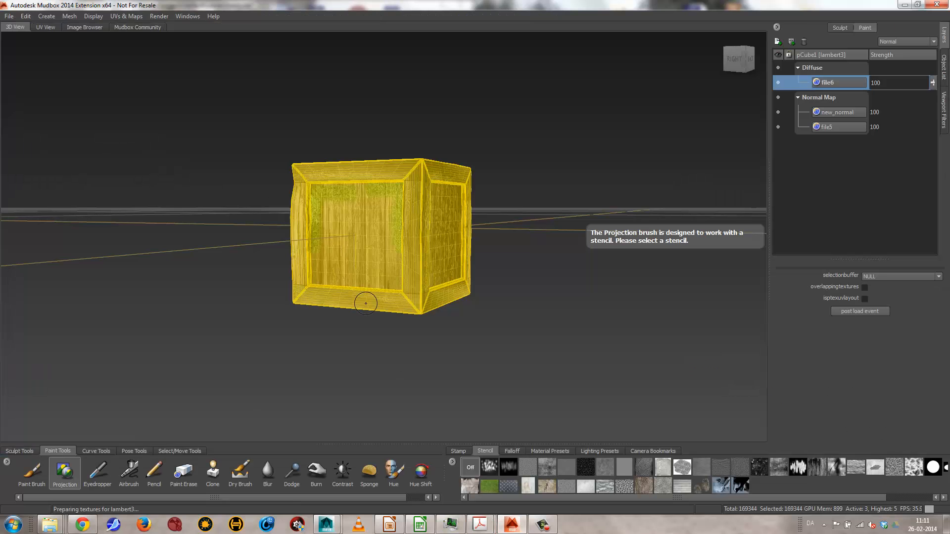
left_click(6, 15)
left_click(20, 25)
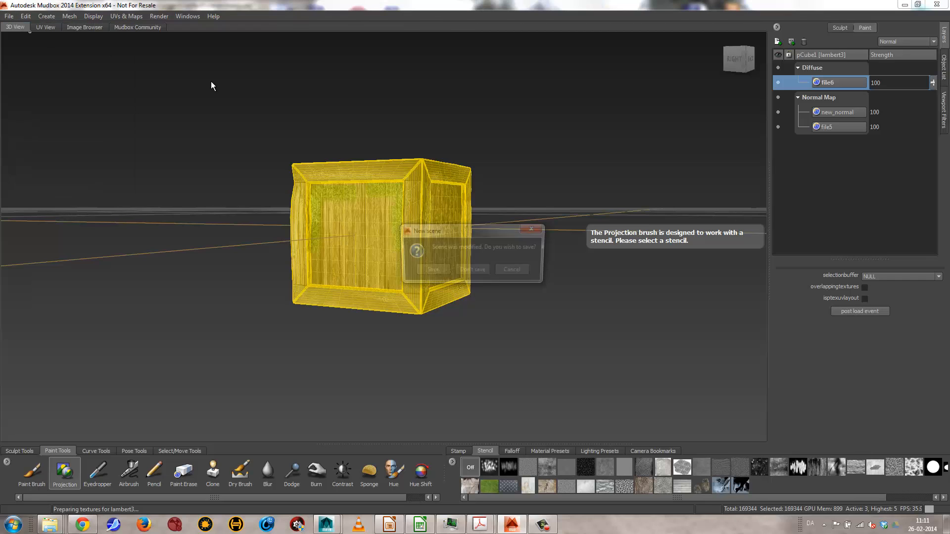
left_click(471, 271)
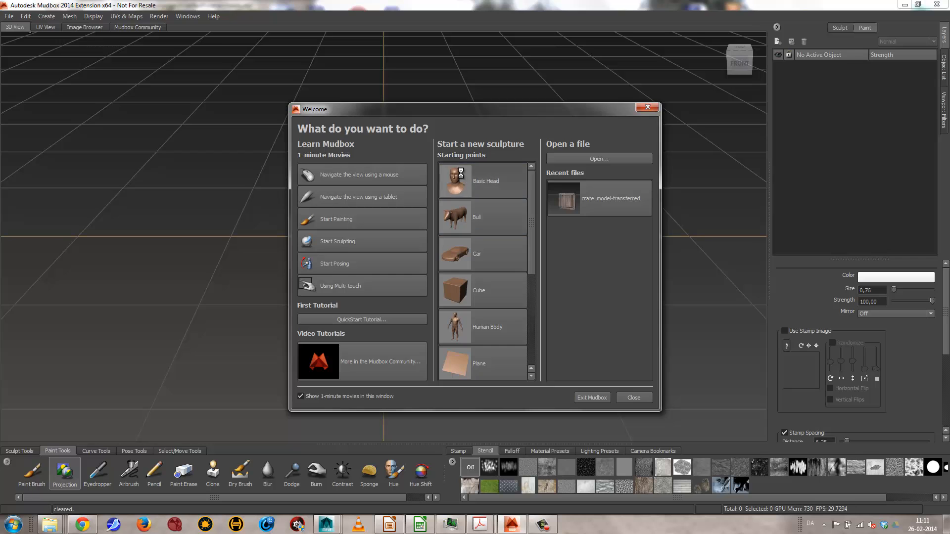
left_click(458, 182)
left_click_drag(412, 239, 411, 198, "alt")
right_click_drag(412, 198, 488, 114, "alt")
middle_click_drag(487, 113, 517, 262, "alt")
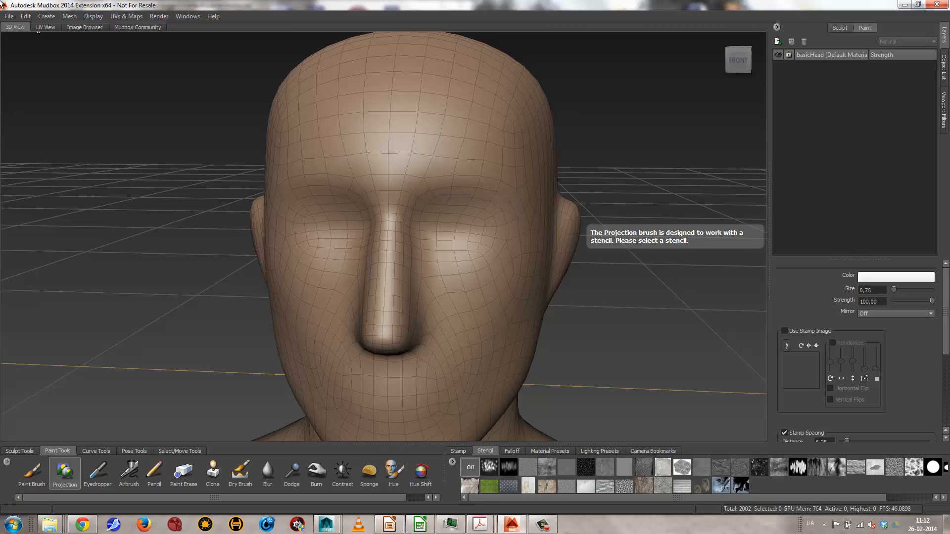
- Send the entire head scene to Maya as a new scene, discarding the changes to heads.mb
left_click(9, 17)
mouse_move(44, 80)
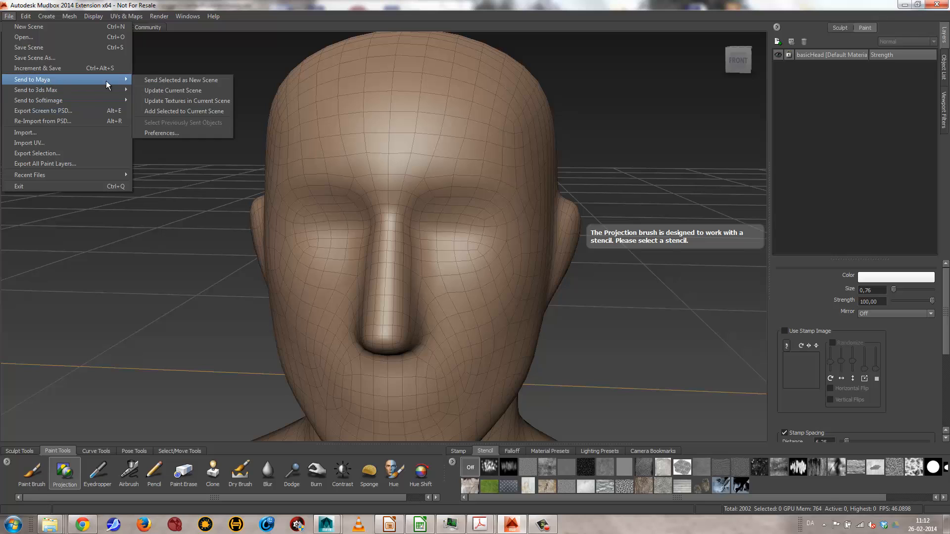
left_click(147, 84)
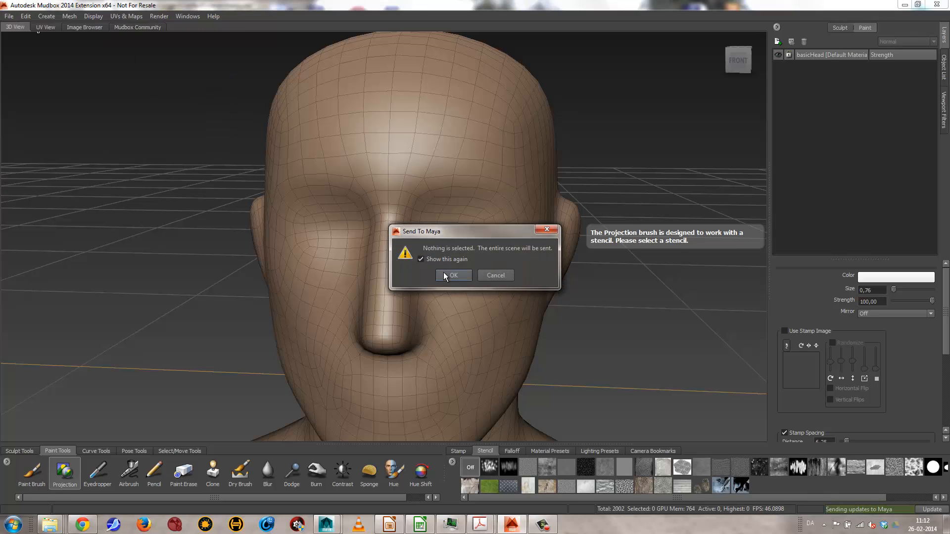
left_click(451, 299)
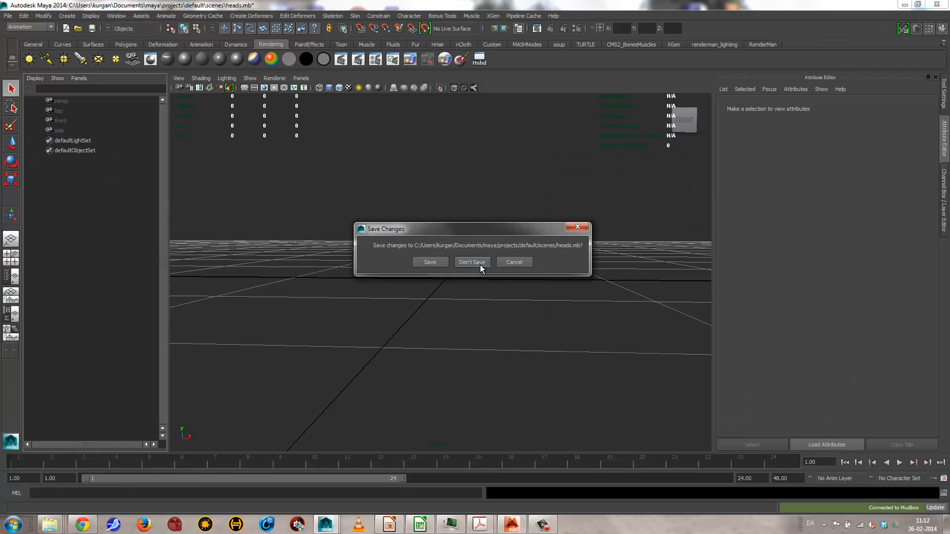
left_click(471, 262)
- Display the imported head smooth shaded with its wireframe overlaid and frame the face from the front
right_click_drag(514, 272, 149, 280, "alt")
key("5")
left_click_drag(196, 278, 259, 246, "alt")
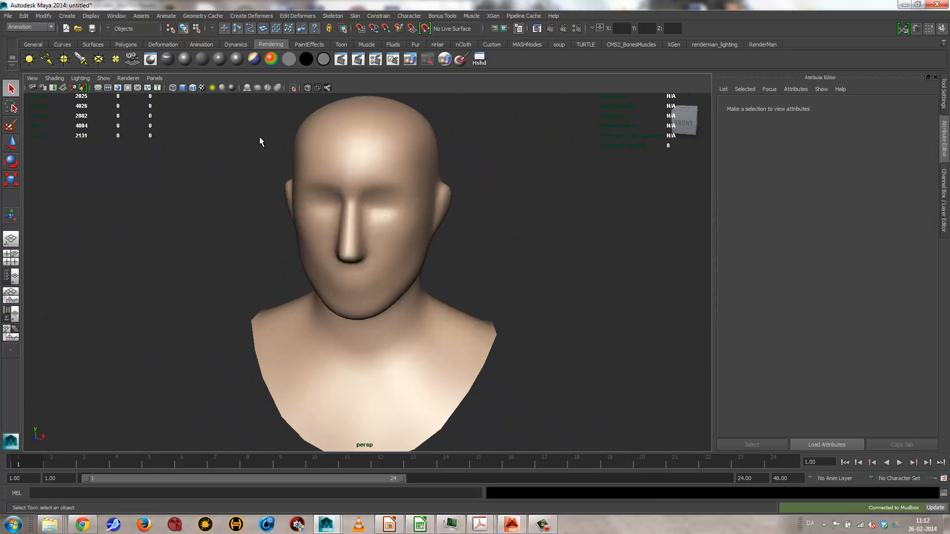
left_click(193, 88)
left_click_drag(340, 236, 366, 242, "alt")
right_click_drag(367, 242, 465, 262, "alt")
middle_click_drag(405, 230, 407, 295, "alt")
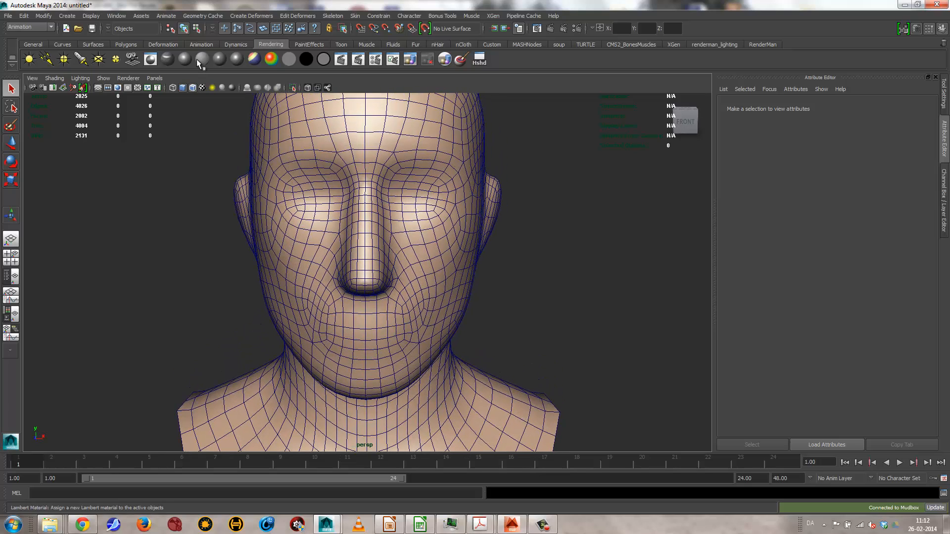
- Try inserting an edge loop through the outer end of the head's eyebrow with the Insert Edge Loop tool
left_click(125, 45)
left_click(548, 59)
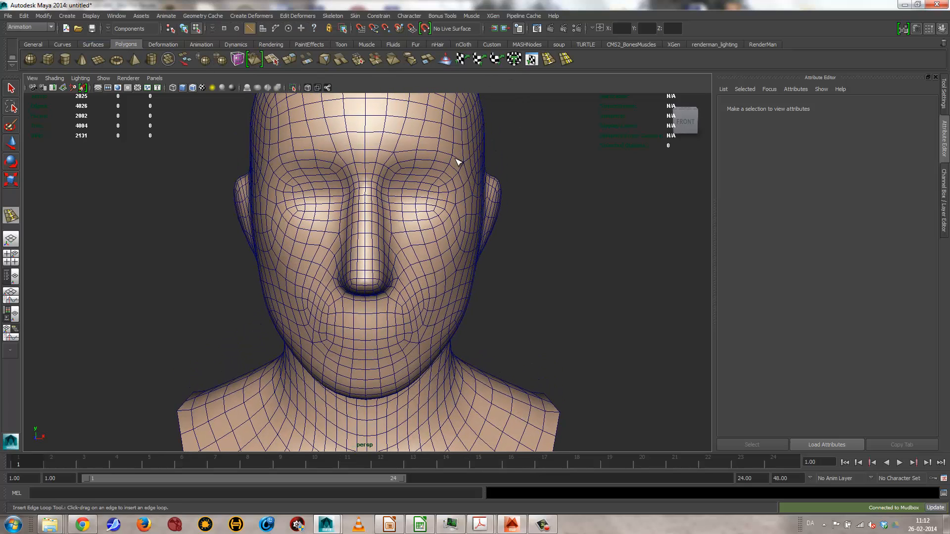
left_click(449, 172)
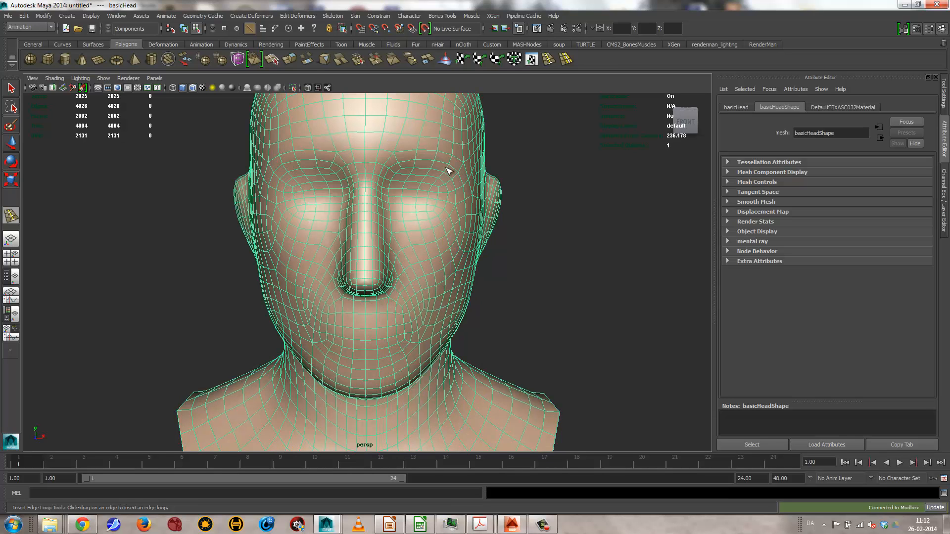
mouse_move(451, 171)
left_mouse_down()
mouse_move(470, 161)
mouse_move(449, 171)
left_mouse_up()
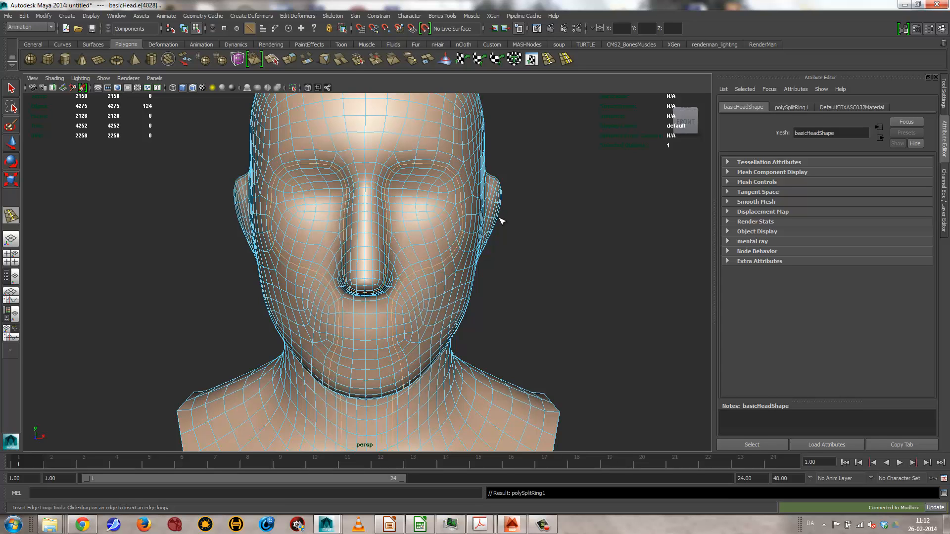
key("ctrl+z")
- Insert two edge loops on the lower face, one around the mouth area and one through the jaw
left_click_drag(403, 332, 373, 322, "alt")
right_click_drag(373, 322, 374, 316, "alt")
left_click_drag(375, 302, 377, 301)
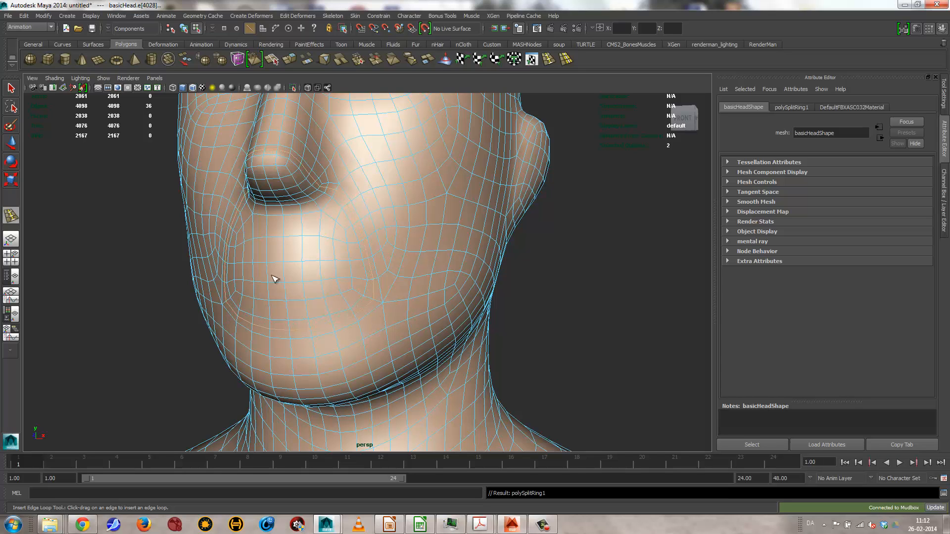
left_click_drag(344, 250, 384, 332, "alt")
left_click_drag(365, 393, 378, 390)
right_click_drag(500, 325, 429, 261, "alt")
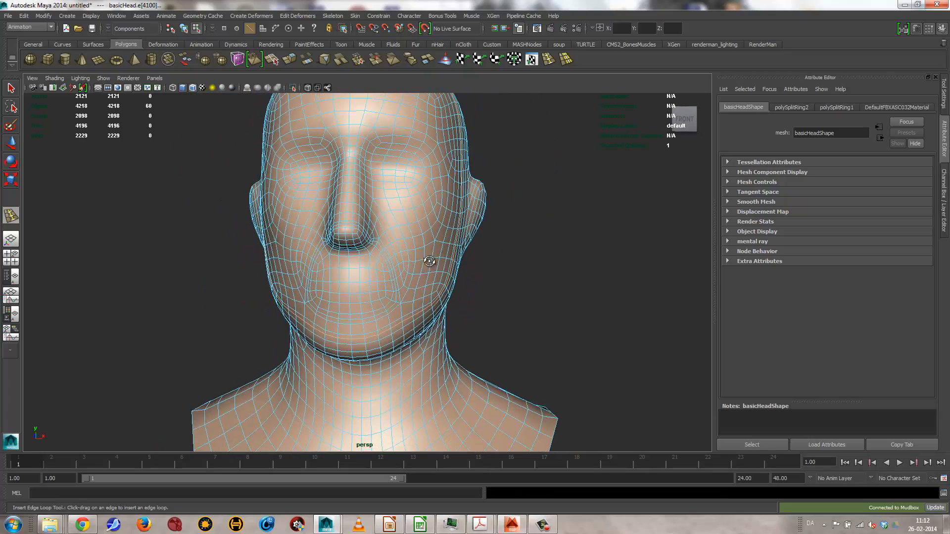
- Delete the whole basic head mesh from the scene
left_click_drag(428, 261, 377, 282, "alt")
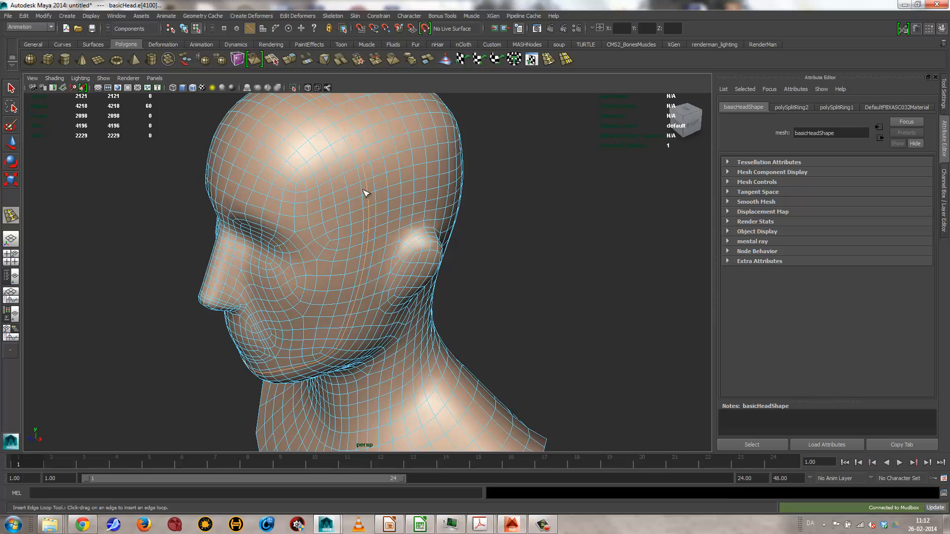
left_click_drag(428, 163, 442, 224, "alt")
right_click_drag(442, 224, 421, 225, "alt")
left_click_drag(421, 226, 360, 230, "alt")
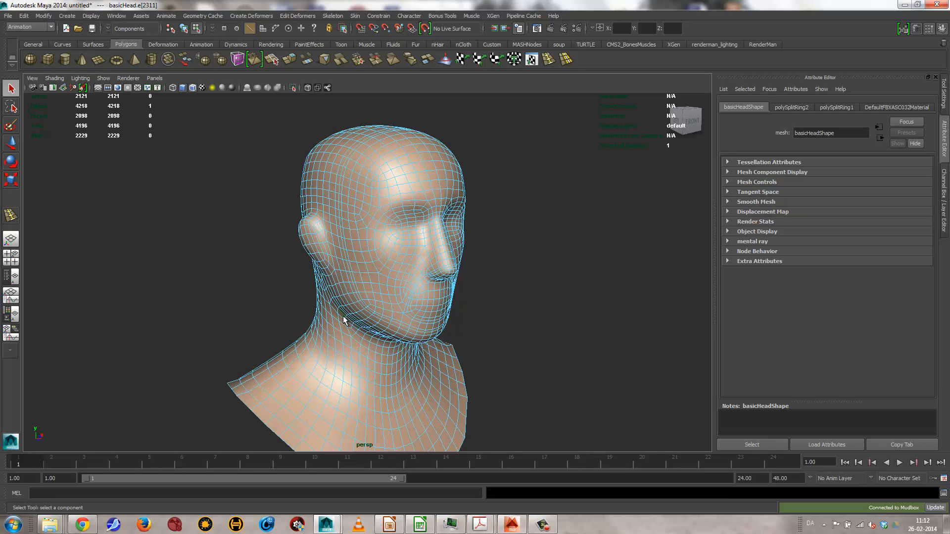
mouse_move(366, 297)
right_mouse_down()
mouse_move(376, 295)
mouse_move(373, 283)
right_mouse_up()
left_click(372, 304)
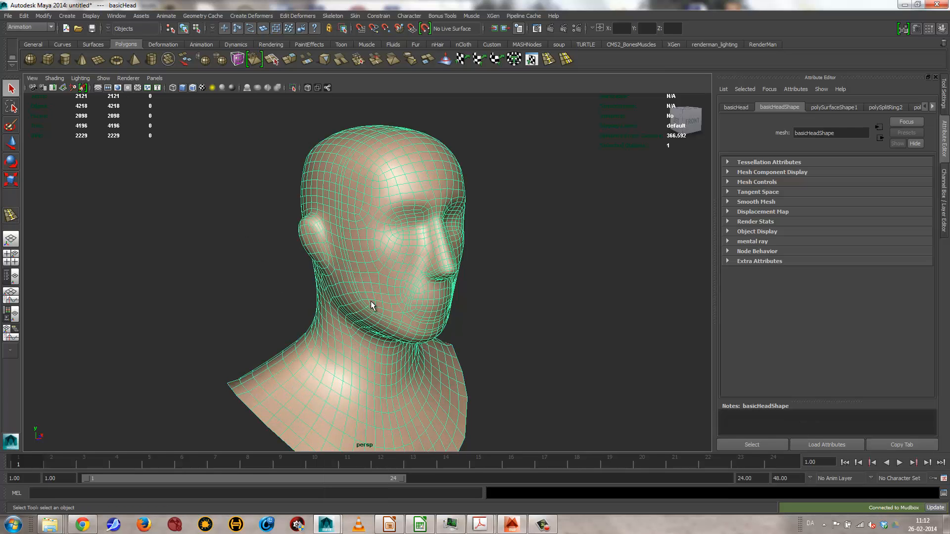
key("Delete")
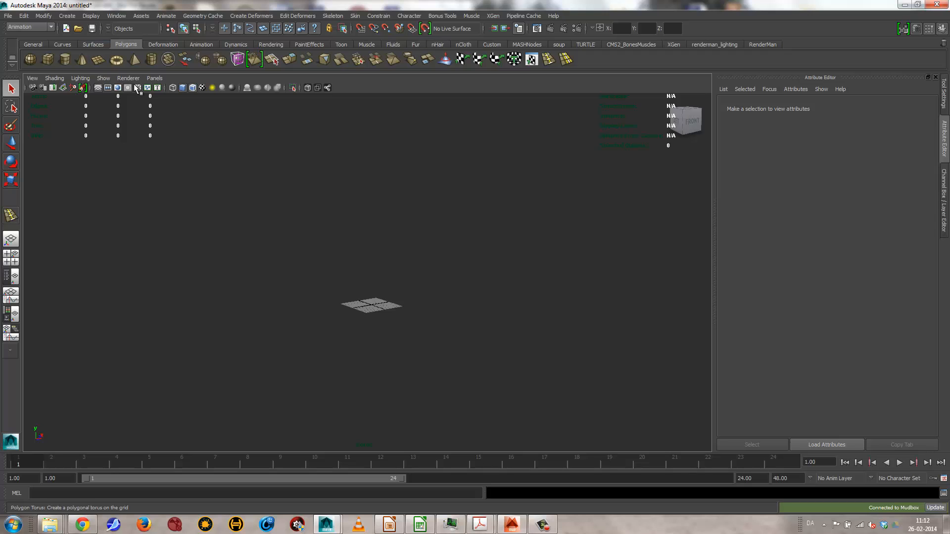
- Create a polygon plane and scale it up uniformly to many times its original size
left_click(98, 60)
key("r")
middle_click_drag(297, 345, 930, 390)
left_click_drag(558, 352, 519, 386, "alt")
right_click_drag(521, 389, 375, 394, "alt")
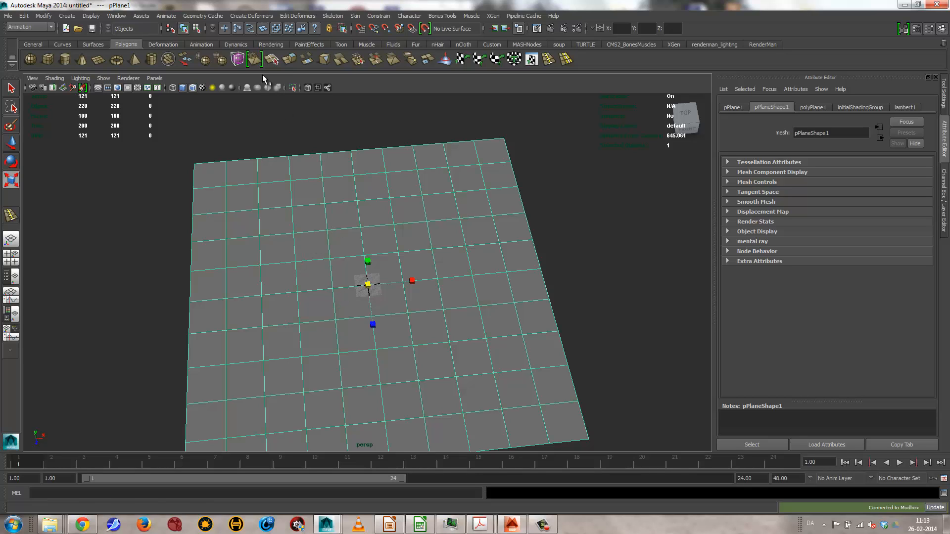
- Split one face near the plane's centre diagonally, and cut from the diagonal's midpoint to the face's inner corner with the Interactive Split tool
left_click(272, 59)
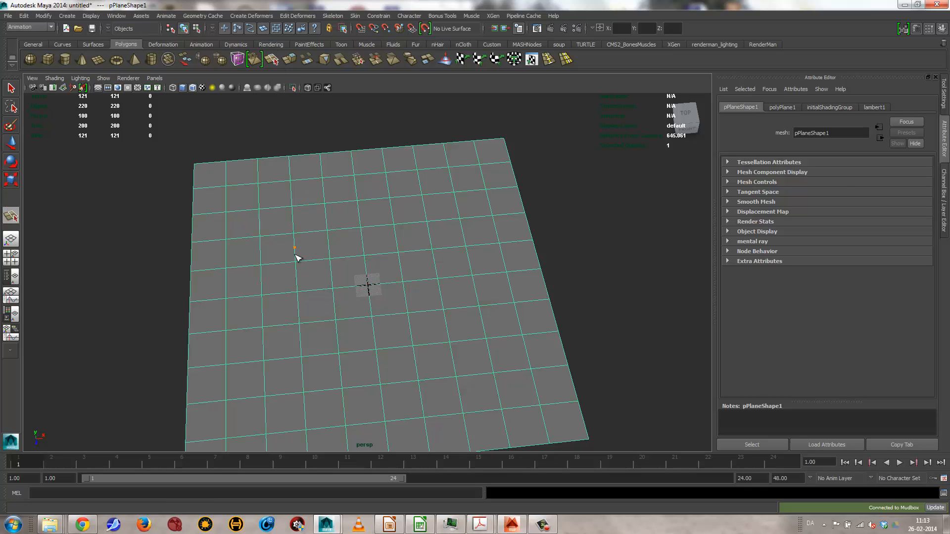
left_click(326, 232)
key("Return")
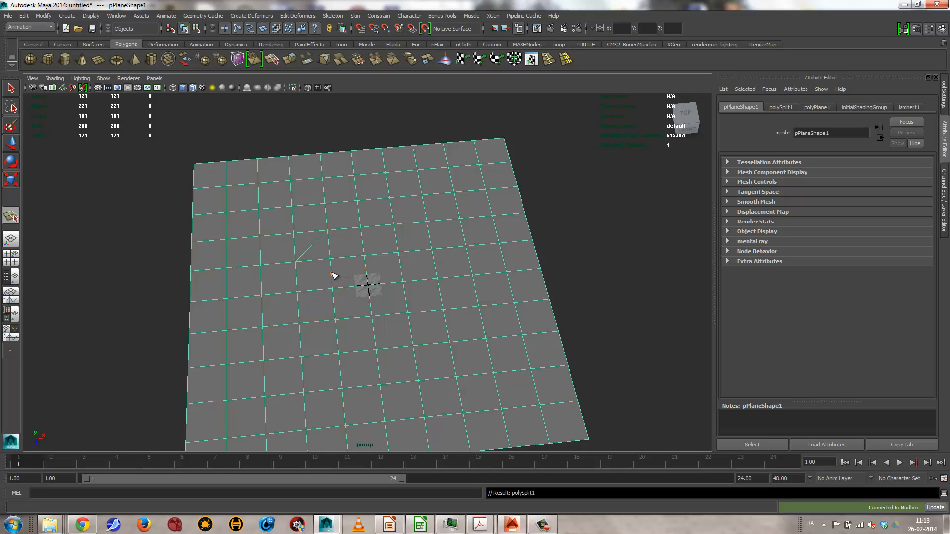
left_click(311, 245)
left_click(319, 246)
left_click(329, 258)
key("Return")
left_click_drag(325, 267, 399, 280, "alt")
right_click_drag(398, 280, 435, 280, "alt")
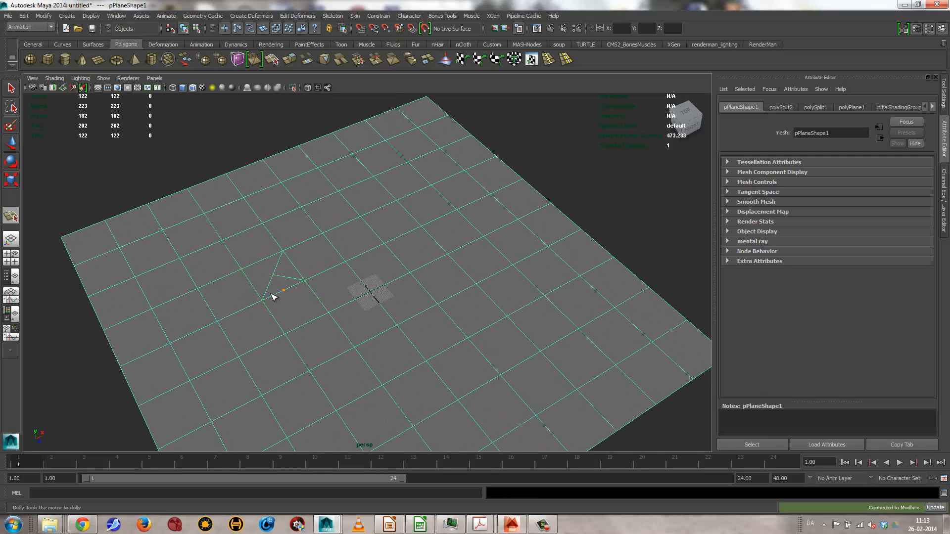
key("q")
- Delete the short midpoint edge and the two grid edges enclosing the triangle on the diagonal's inner side
left_click_drag(309, 314, 276, 295, "alt")
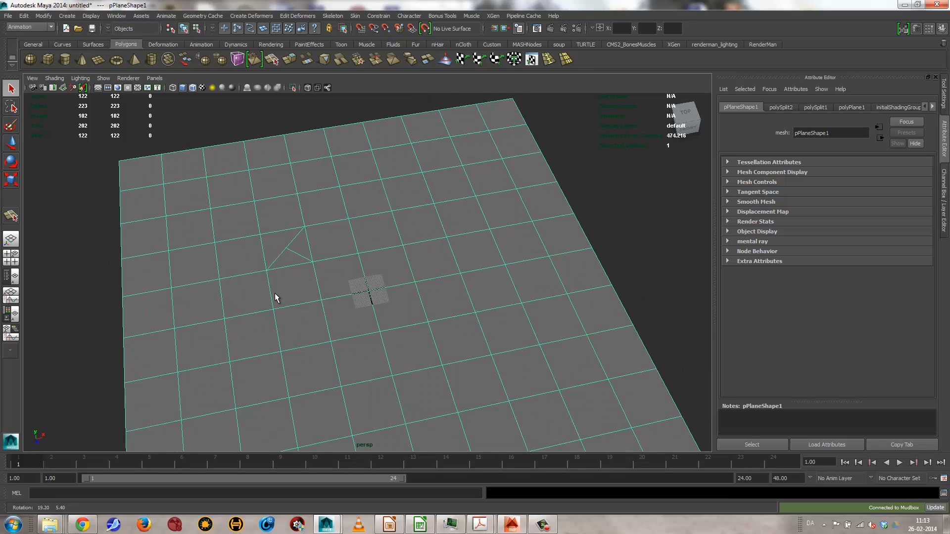
right_click_drag(298, 259, 299, 245)
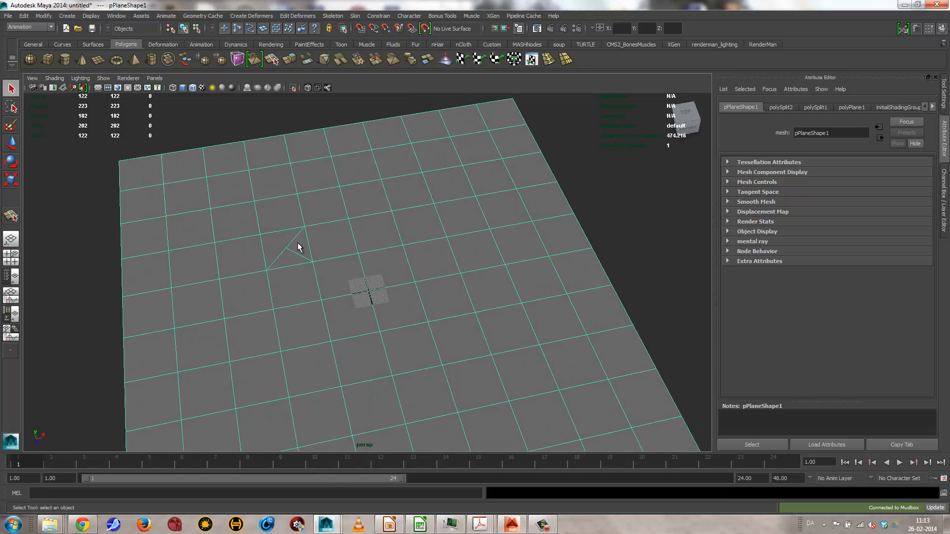
left_click(301, 256)
key("Delete")
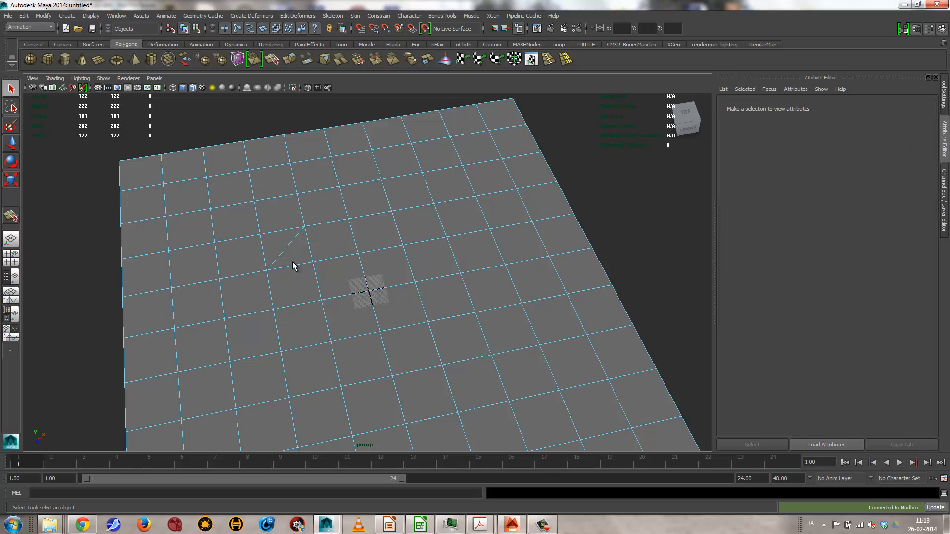
left_click(292, 267)
key("Delete")
left_click(308, 246)
key("Delete")
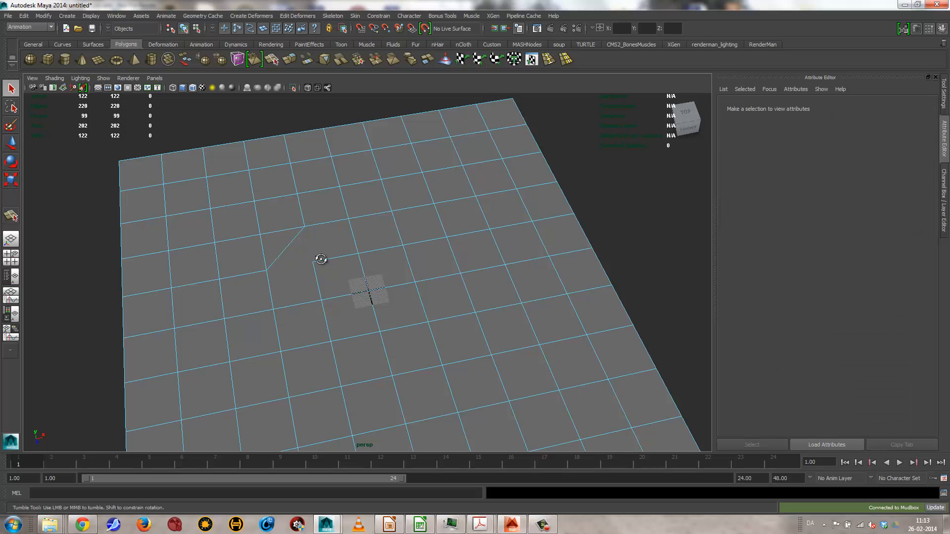
- Delete the two grid edges enclosing the triangle on the diagonal's outer side
left_click_drag(318, 258, 384, 299, "alt")
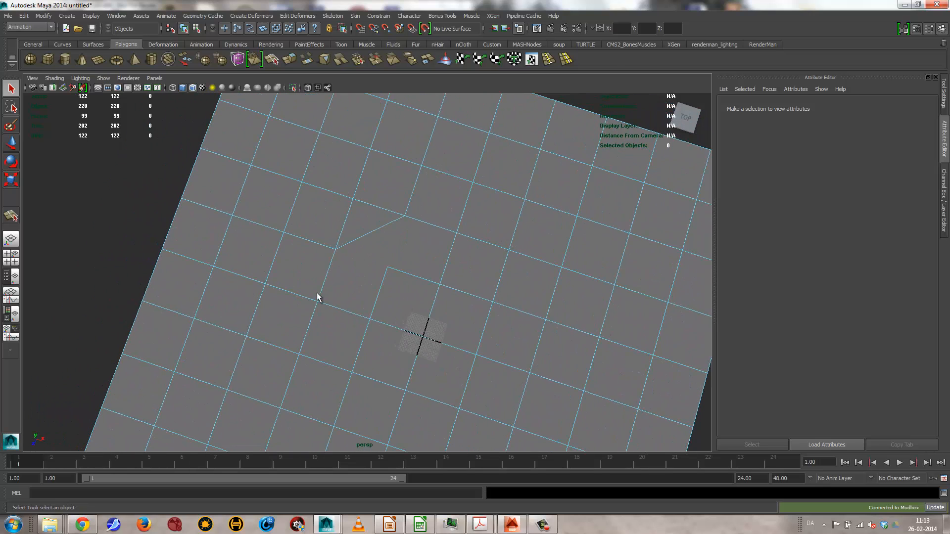
left_click(345, 233)
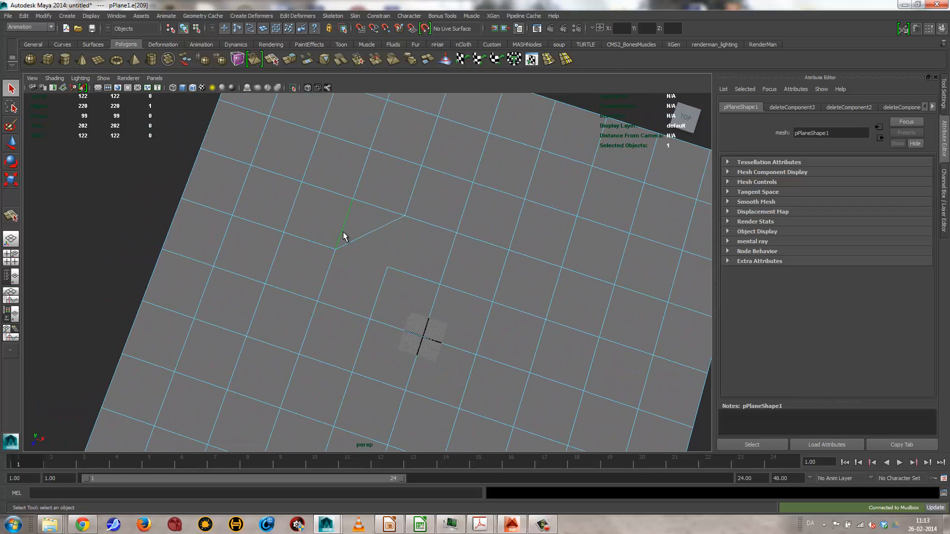
key("Delete")
left_click(377, 208)
key("Delete")
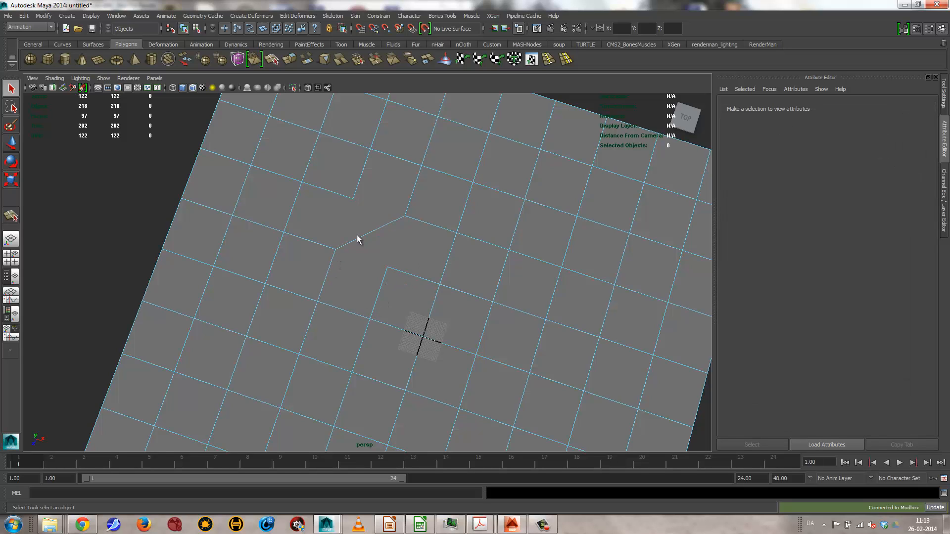
- Delete the leftover vertex at the middle of the diagonal edge
right_click_drag(372, 233, 332, 232)
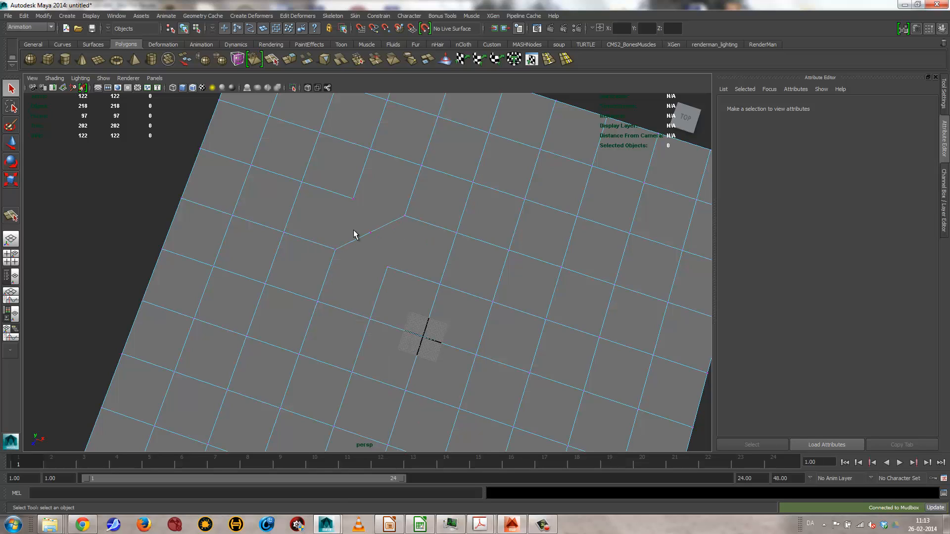
left_click_drag(354, 226, 388, 245)
key("Delete")
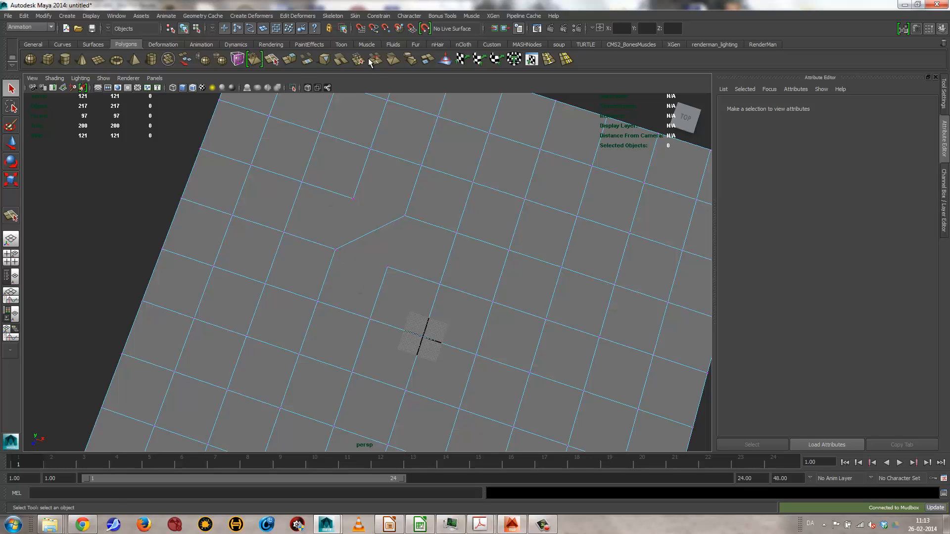
- Connect both ends of the diagonal edge to the loose inner corner vertex using the Interactive Split tool
left_click(274, 60)
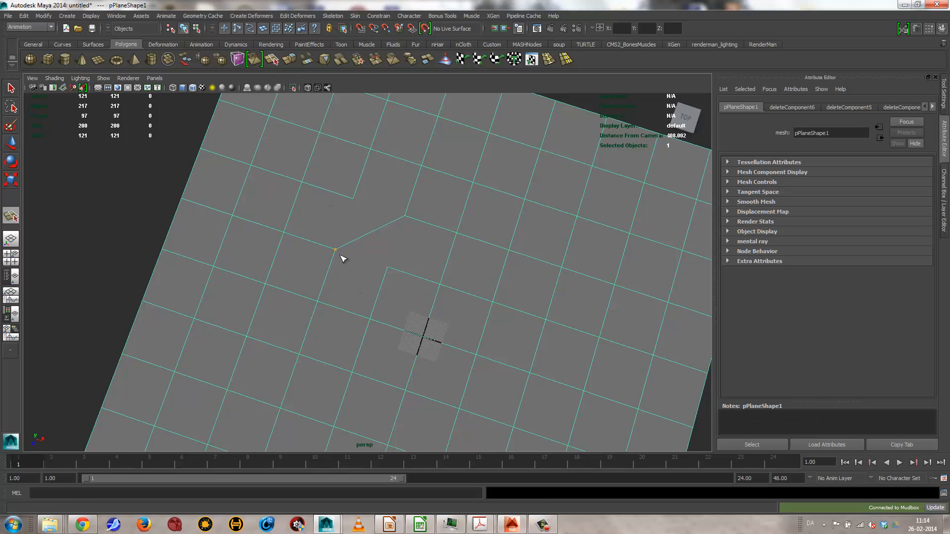
left_click(388, 265)
key("Return")
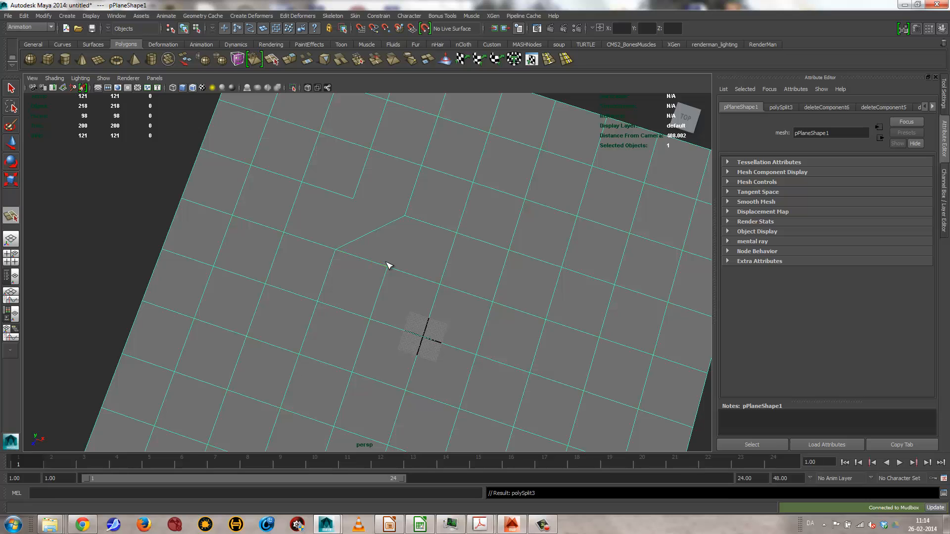
left_click(410, 217)
left_click(391, 264)
key("Return")
left_click_drag(447, 263, 402, 259, "alt")
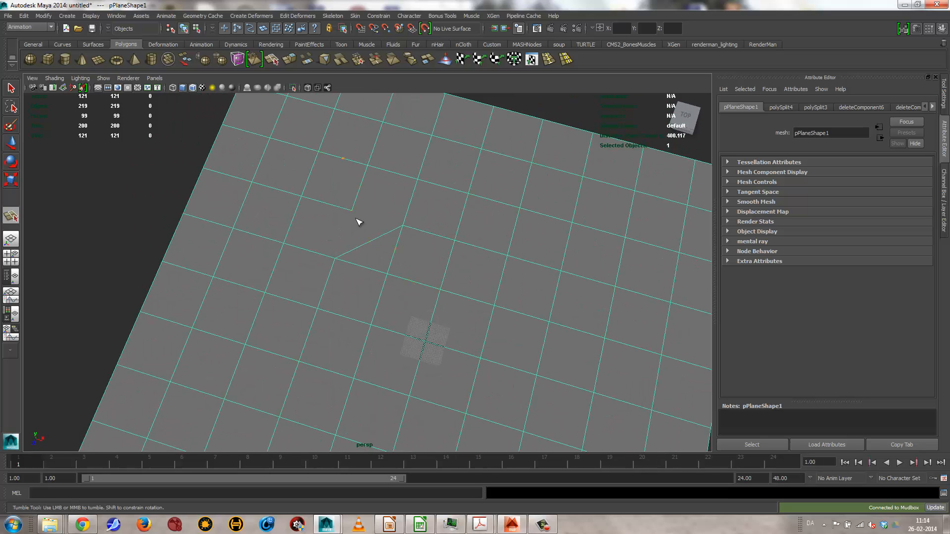
key("q")
- Select the complete edge loop running through the diagonal to examine how it turns across the plane
right_click_drag(320, 315, 315, 278)
double_click(321, 290)
left_click_drag(384, 303, 446, 302, "alt")
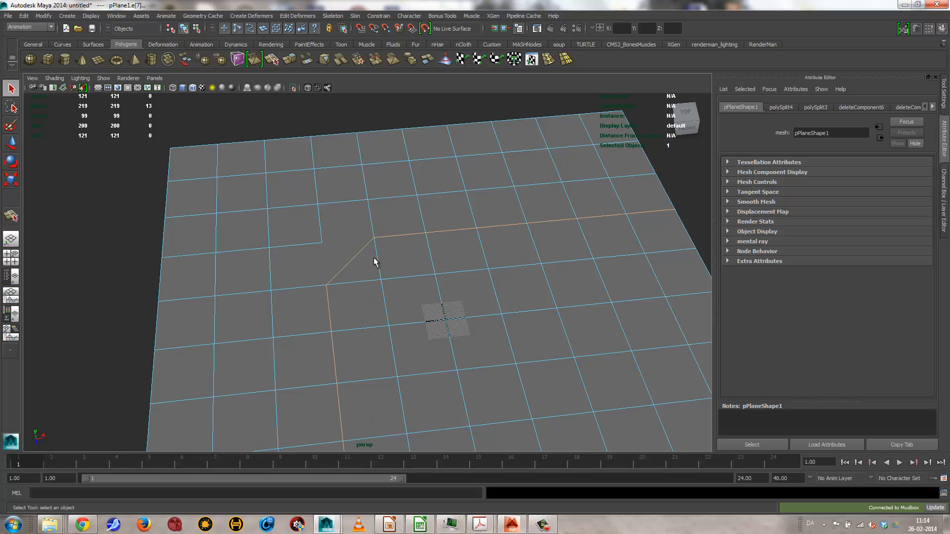
- Delete the loose grid corner vertex on the outer side of the diagonal together with its edges
right_click(310, 243)
left_click(311, 220)
left_click(300, 247)
key("Delete")
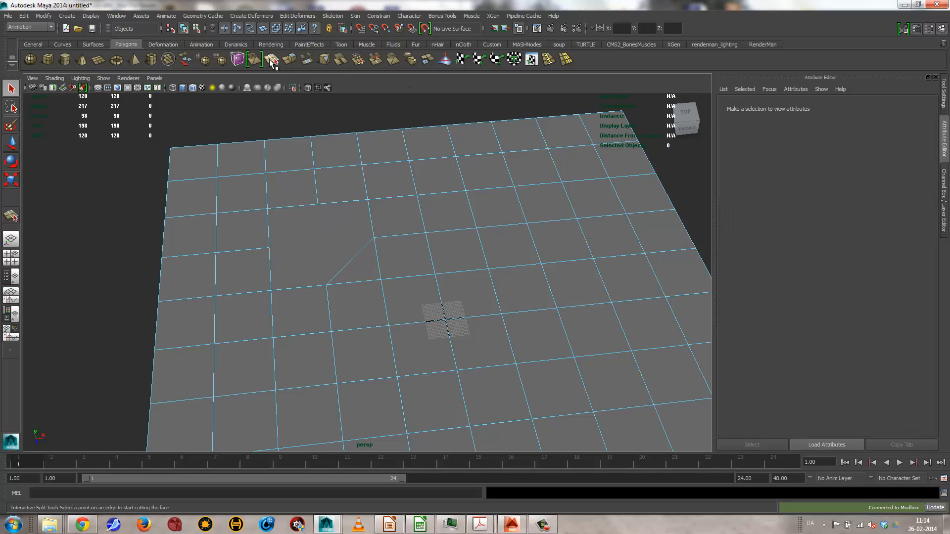
- Cut two edges parallel to the diagonal across the open outer face, joining the existing grid vertices with the Interactive Split tool
left_click(272, 60)
left_click(269, 247)
left_click(317, 204)
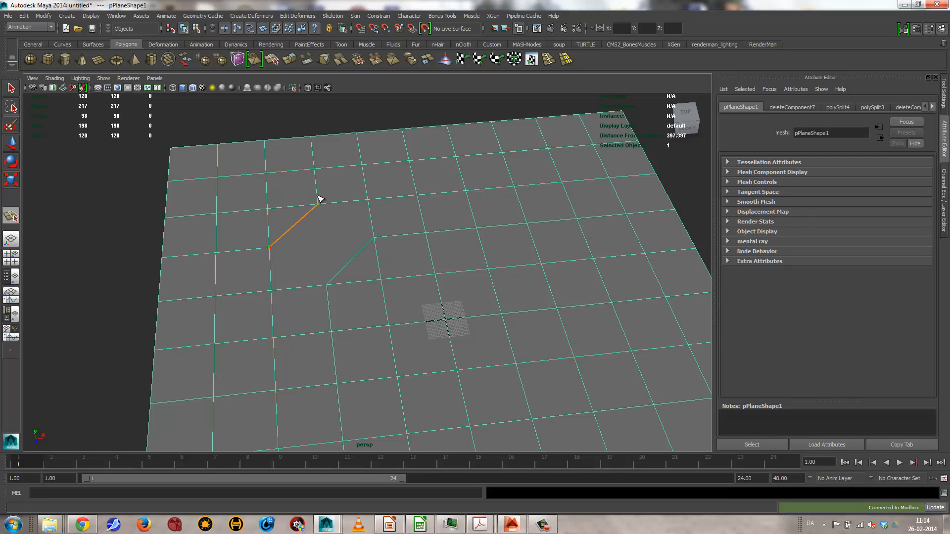
key("Return")
left_click(282, 290)
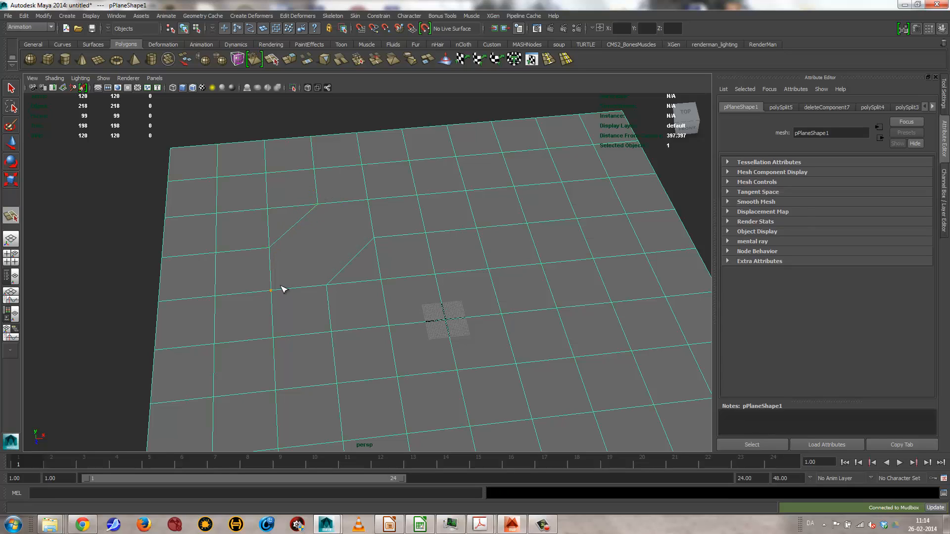
left_click(363, 201)
key("Return")
left_click_drag(415, 259, 337, 331, "alt")
key("q")
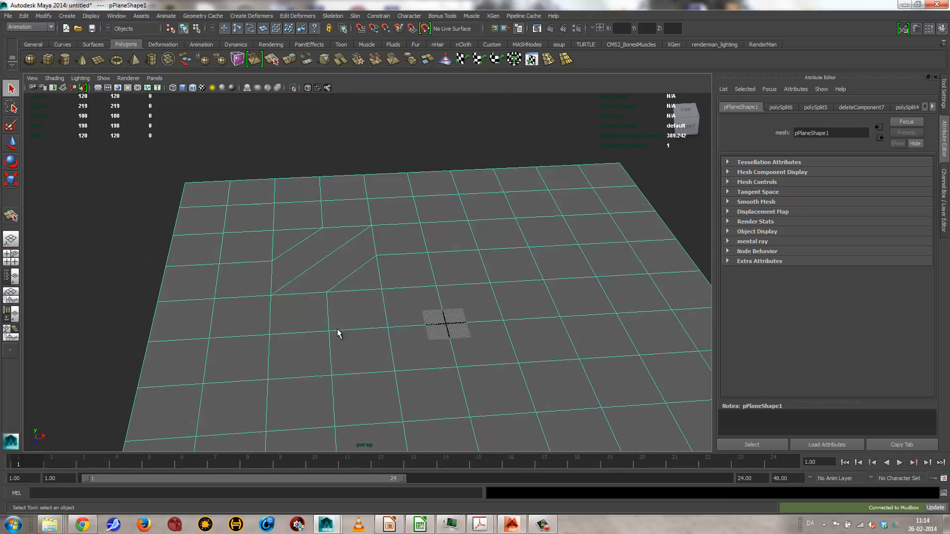
- Show the plane in smooth preview and try raising the bent edge loop by about 19 units
mouse_move(334, 299)
right_mouse_down()
mouse_move(326, 280)
mouse_move(337, 318)
right_mouse_up()
double_click(328, 314)
left_click_drag(555, 314, 490, 341, "alt")
key("w")
key("3")
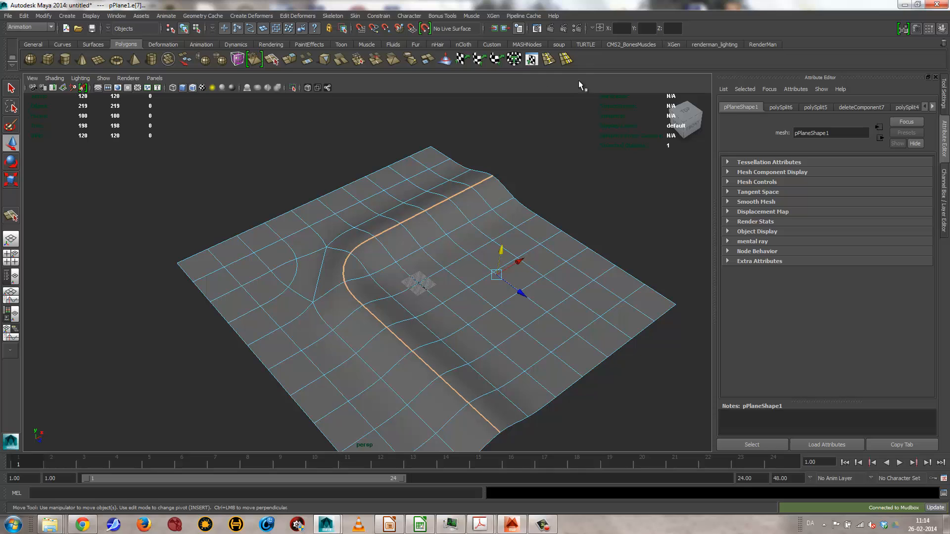
key("ctrl+z")
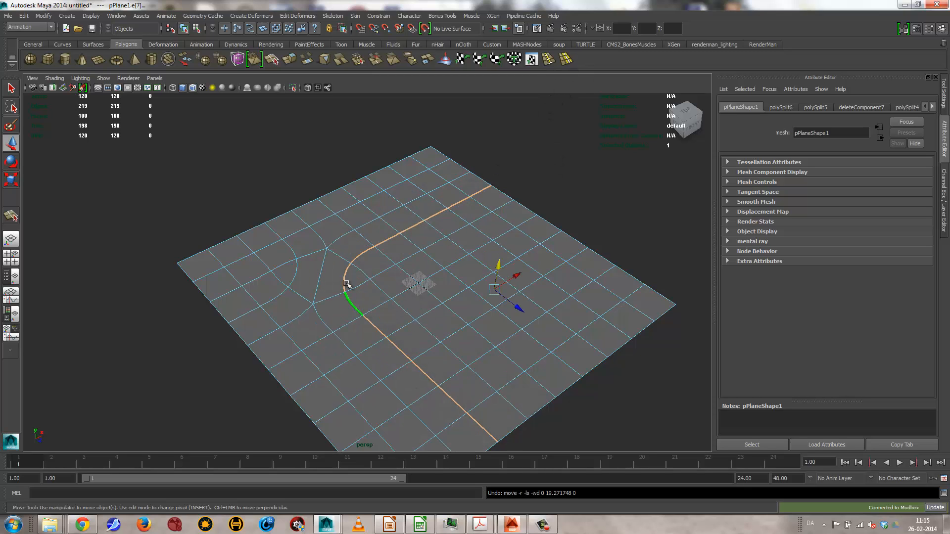
- Try inserting a single edge loop beside the bent loop with the Insert Edge Loop tool
left_click(565, 60)
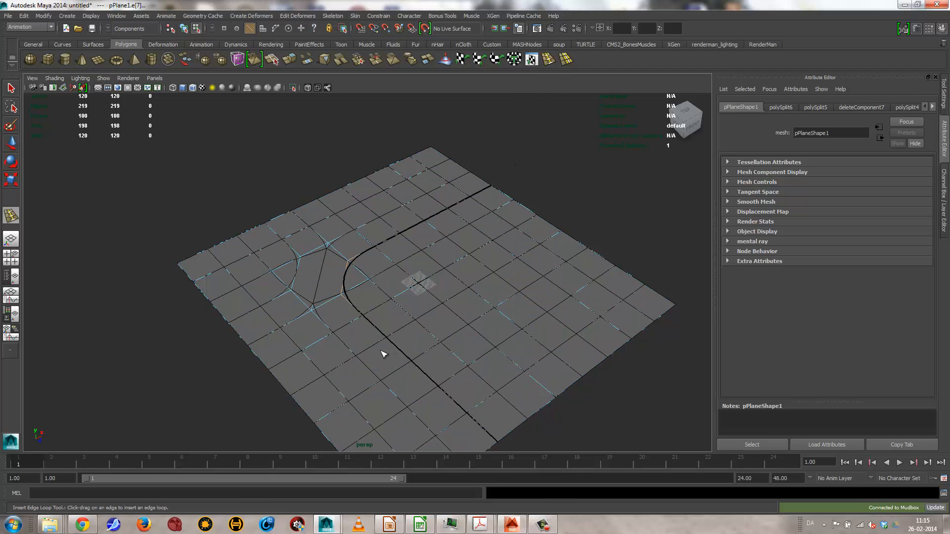
left_click_drag(355, 327, 349, 328)
key("ctrl+z")
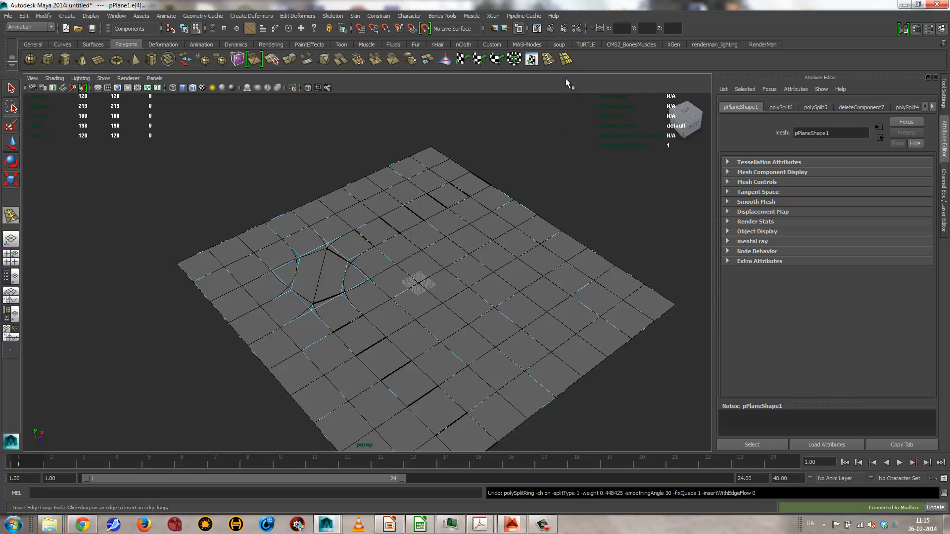
- Add a parallel edge loop on each side of the bent loop with the Duplicate Edge Loop tool
left_click(569, 59)
left_click_drag(377, 329, 368, 334)
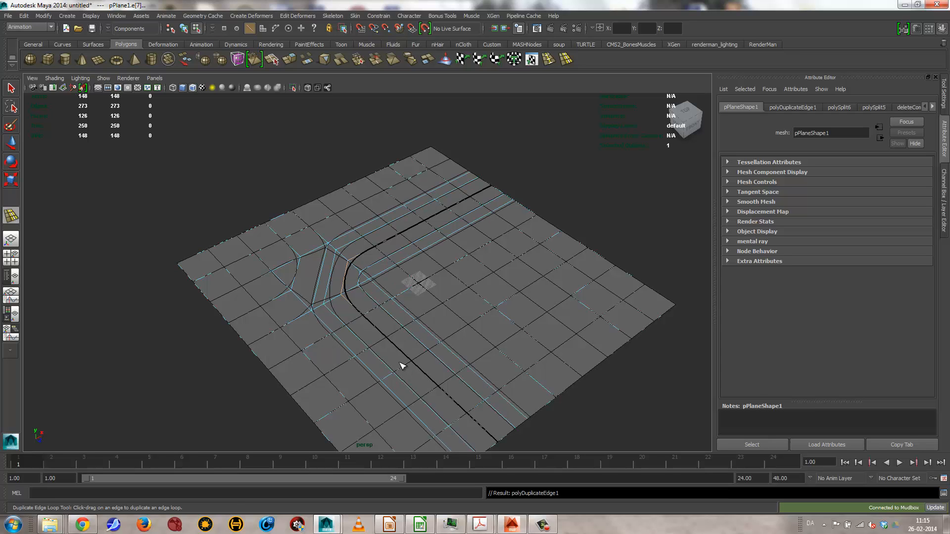
- Select the bent center edge loop and raise it above the plane
key("w")
double_click(395, 346)
left_click_drag(499, 270, 497, 255)
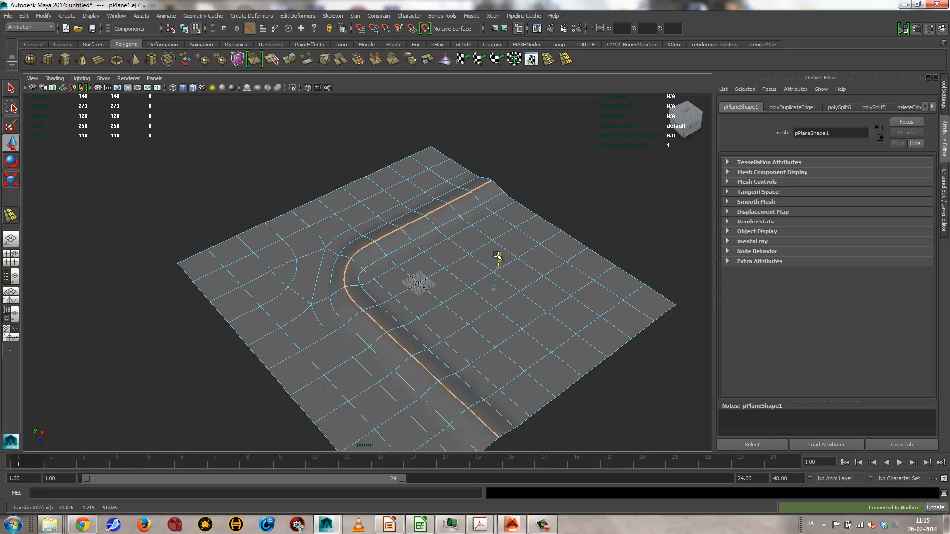
left_click_drag(465, 290, 373, 333, "alt")
left_click_drag(548, 255, 513, 314)
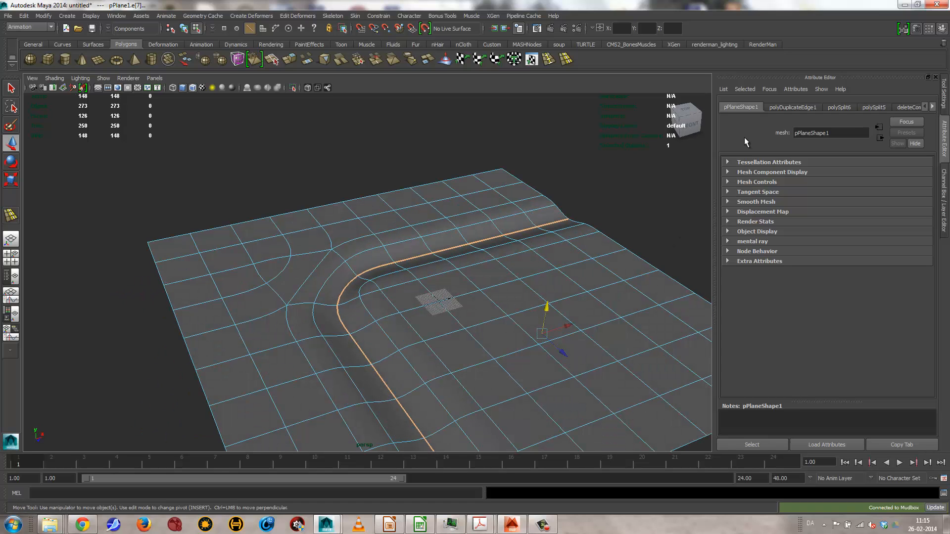
- Reduce the offset of the duplicated edge loops to 0.032 to tighten the bent ridge
left_click(804, 107)
left_click_drag(889, 174, 837, 173)
left_click(663, 185)
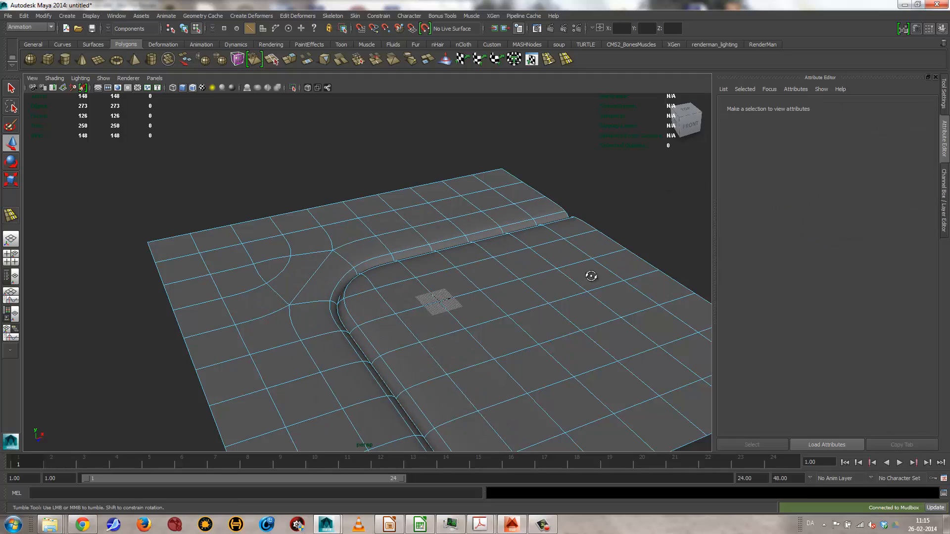
left_click_drag(592, 276, 346, 257, "alt")
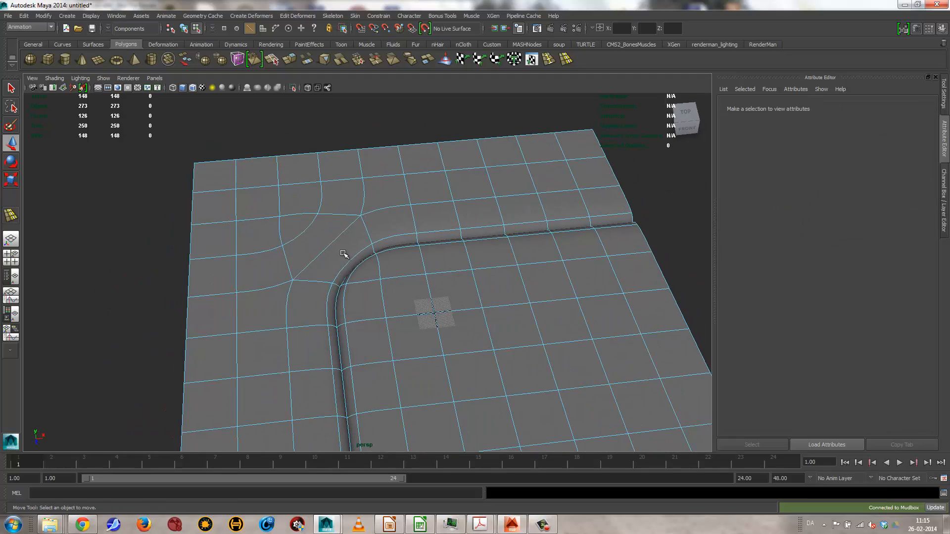
- Insert an edge loop just outside the bent ridge with the Insert Edge Loop tool and return to object selection
left_click(549, 62)
left_click_drag(322, 287, 333, 286)
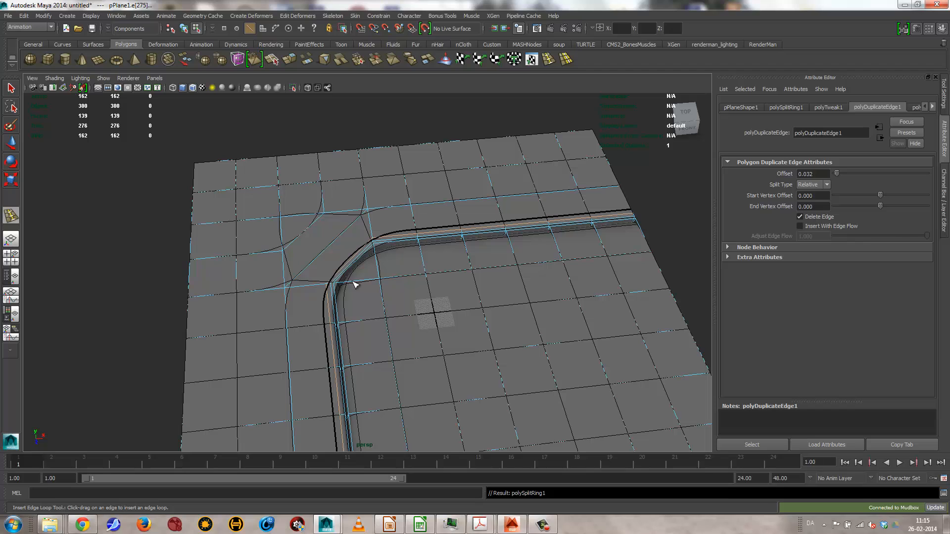
left_click_drag(372, 288, 399, 284, "alt")
key("q")
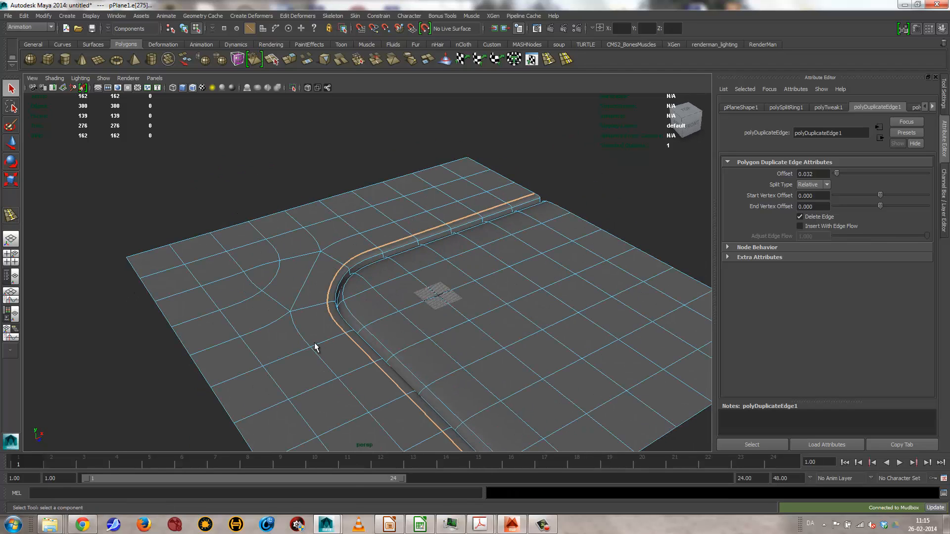
right_click_drag(312, 299, 355, 288)
left_click(679, 313)
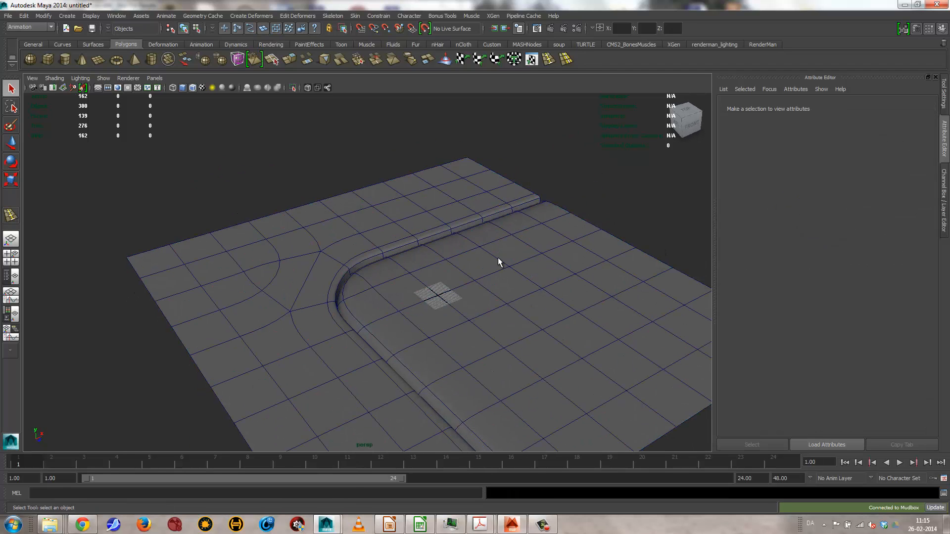
- Compare the plane's unsmoothed cage with its smooth preview around the bent ridge from several angles
left_click_drag(505, 313, 473, 214, "alt")
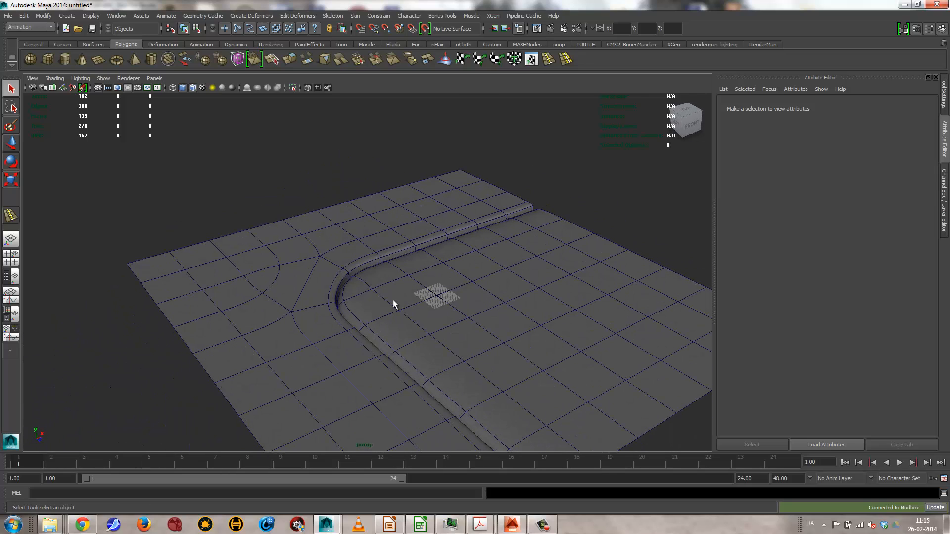
left_click_drag(568, 308, 468, 312, "alt")
right_click_drag(469, 311, 246, 352, "alt")
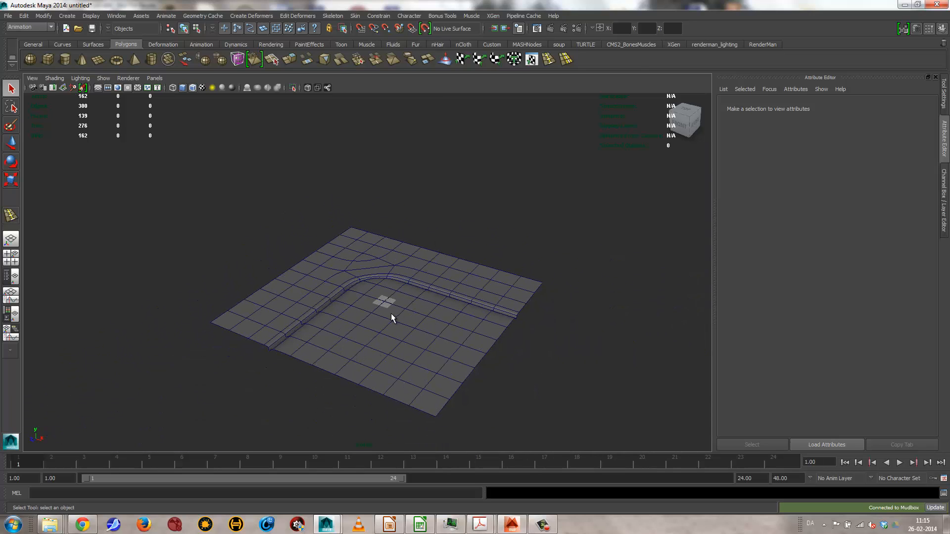
left_click(354, 283)
key("1")
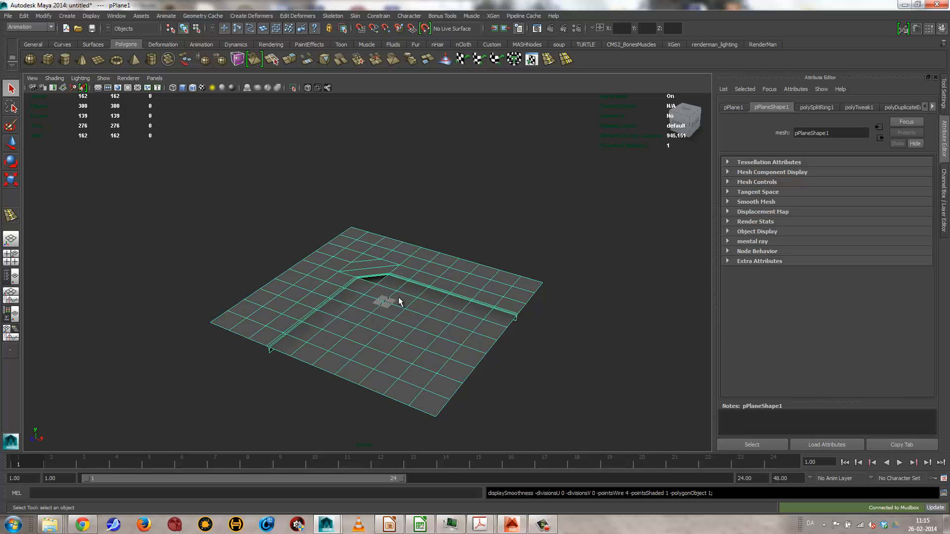
key("3")
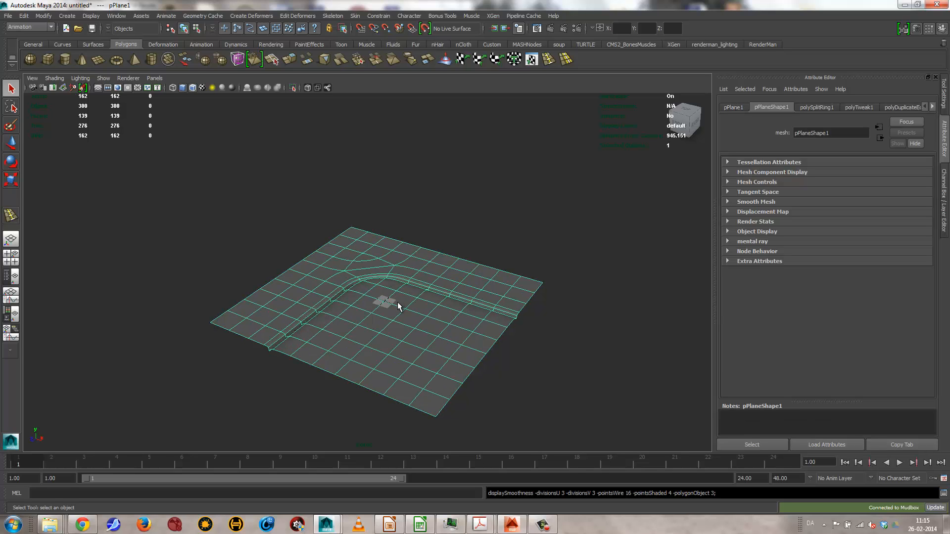
left_click_drag(375, 314, 490, 246, "alt")
left_click(140, 179)
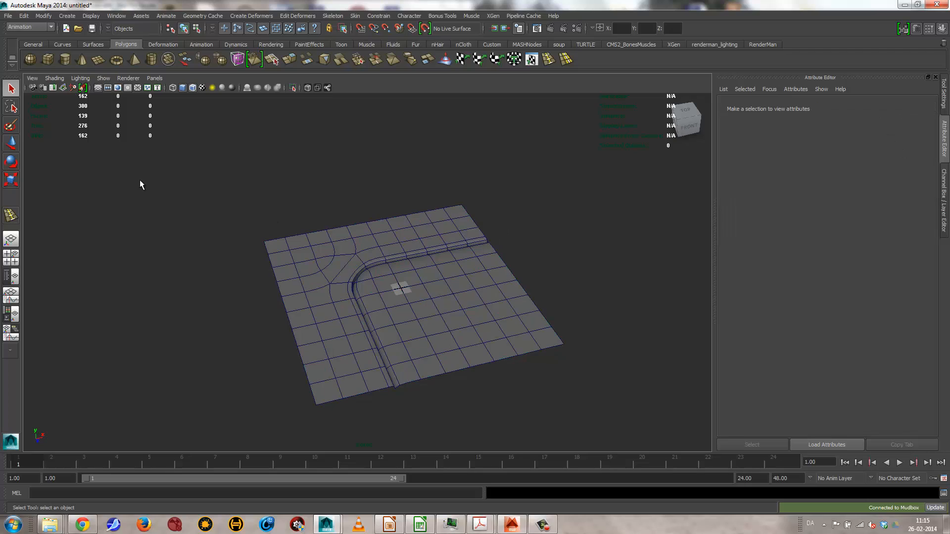
left_click_drag(140, 180, 607, 431)
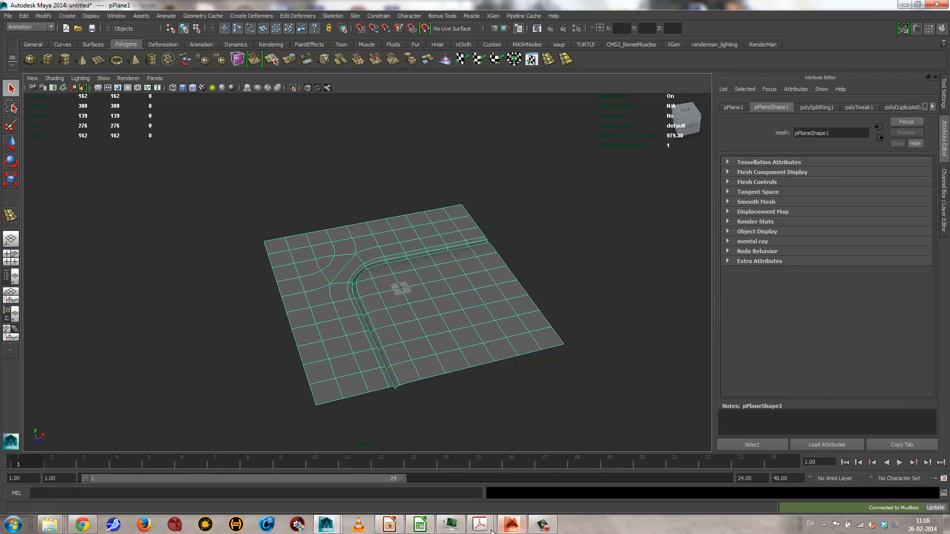
- Switch to Adobe Acrobat, review the handout's subdivision modelling pages from 50 to 55, and return to Maya
mouse_move(480, 525)
left_click(524, 433)
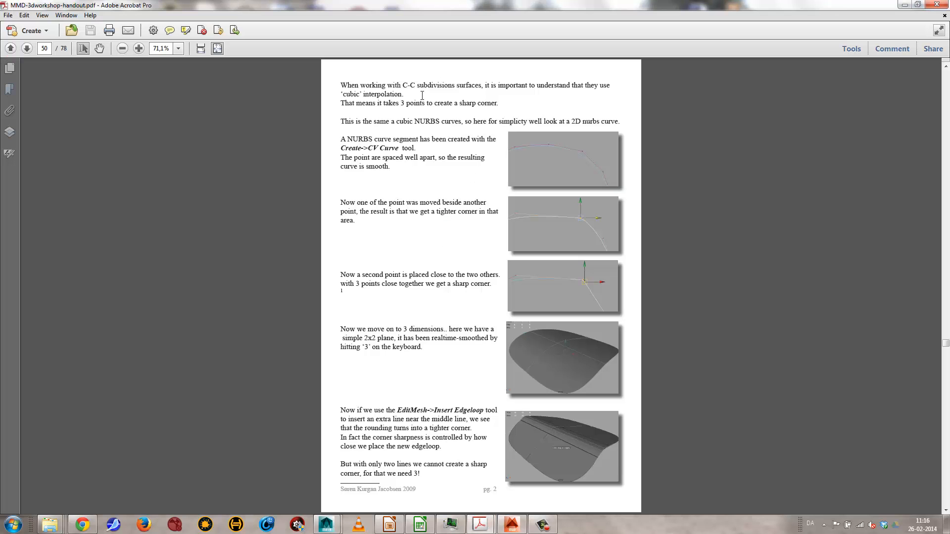
scroll(495, 199, "down", 10)
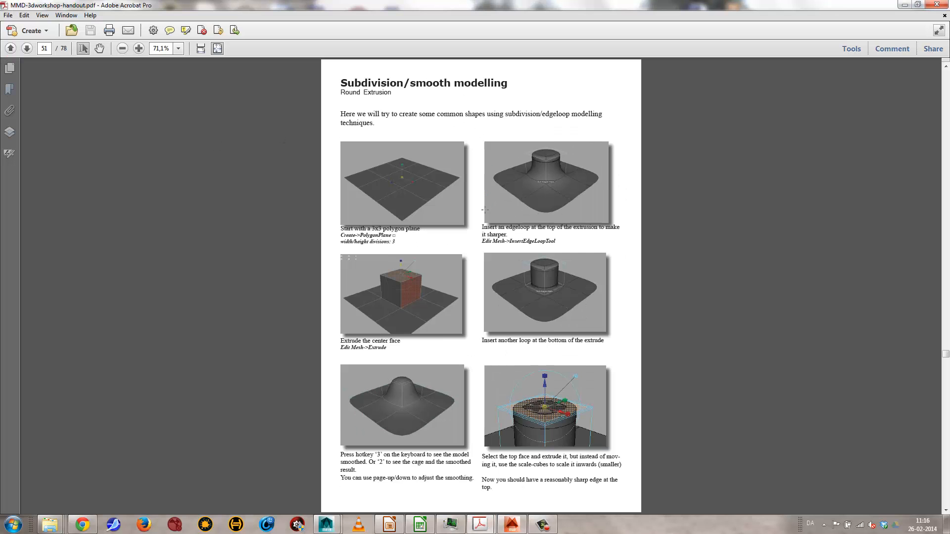
scroll(485, 210, "down", 6)
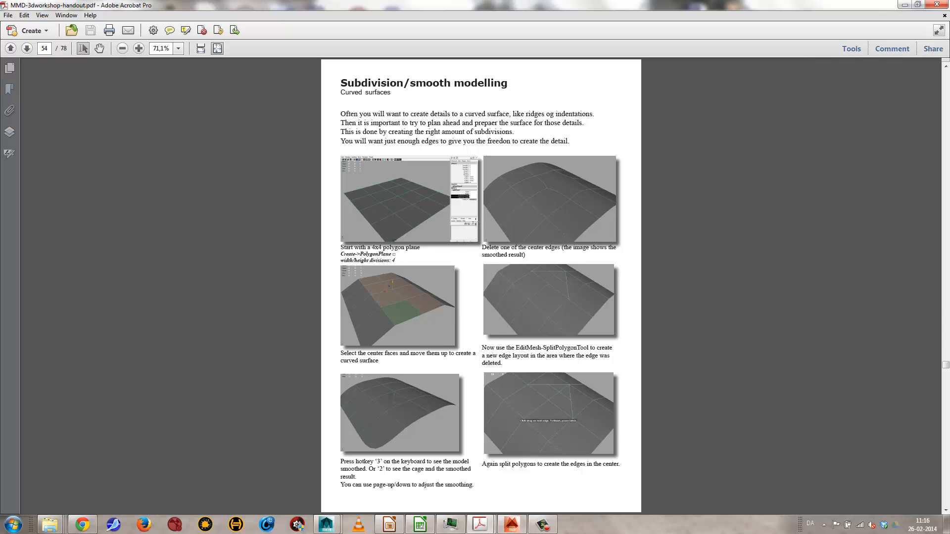
scroll(481, 285, "down", 3)
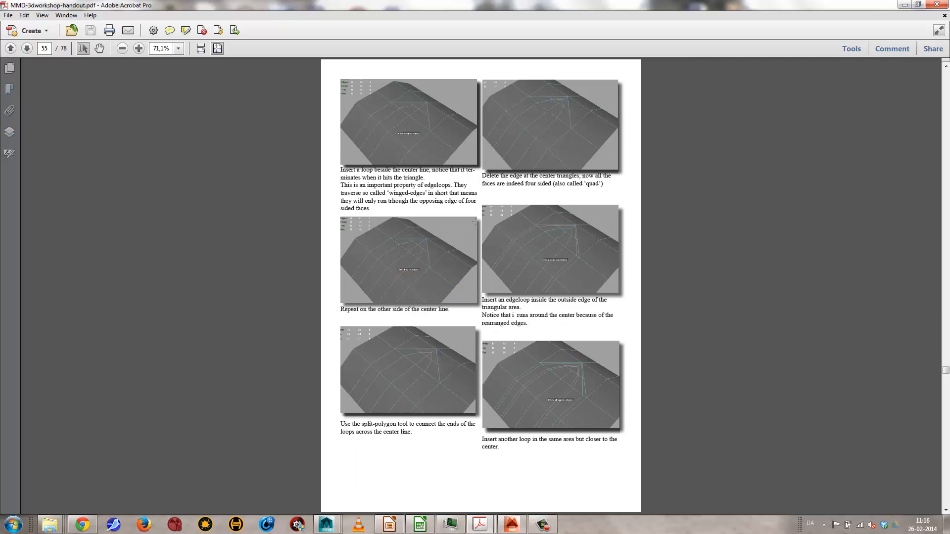
left_click(902, 4)
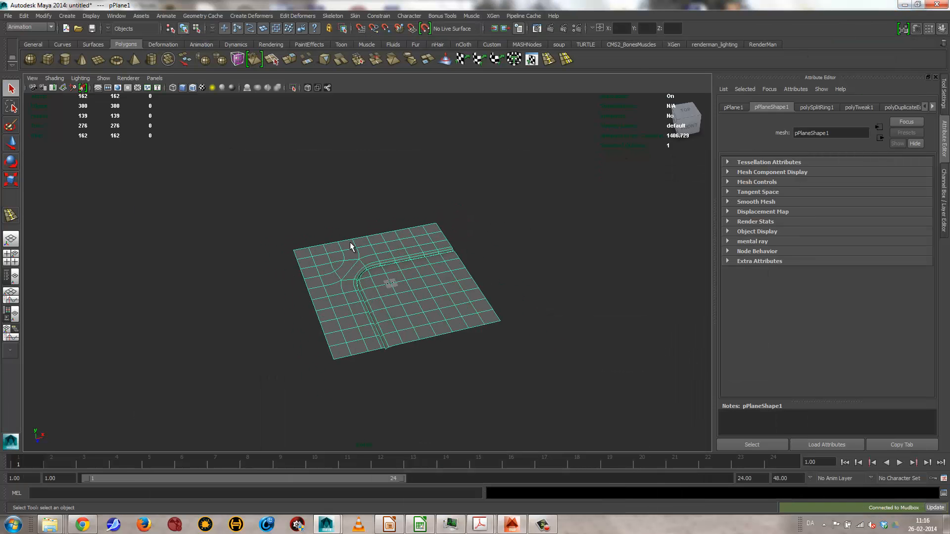
- Replace the plane with an enlarged polygon cube and show its cage together with the smoothed result
key("Delete")
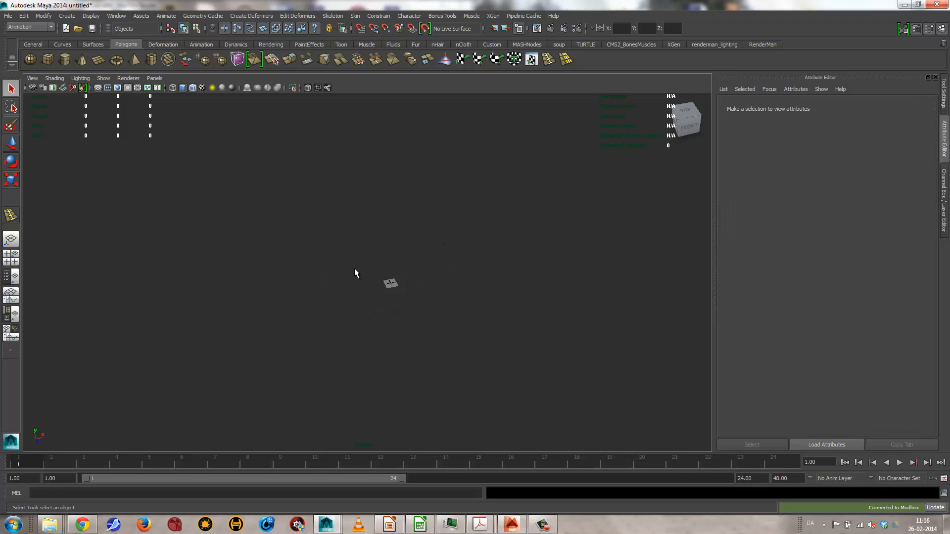
left_click(45, 60)
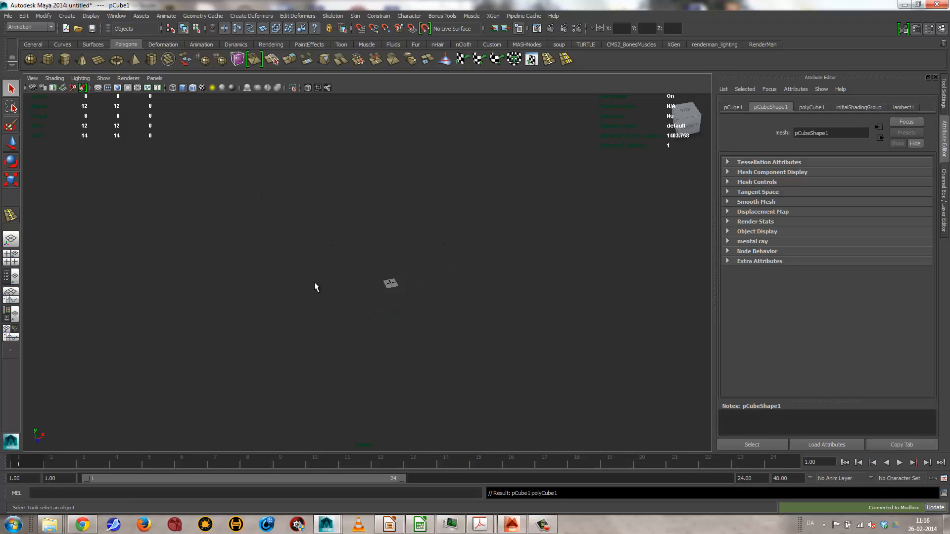
key("w")
right_click_drag(304, 297, 391, 292, "alt")
key("r")
key("3")
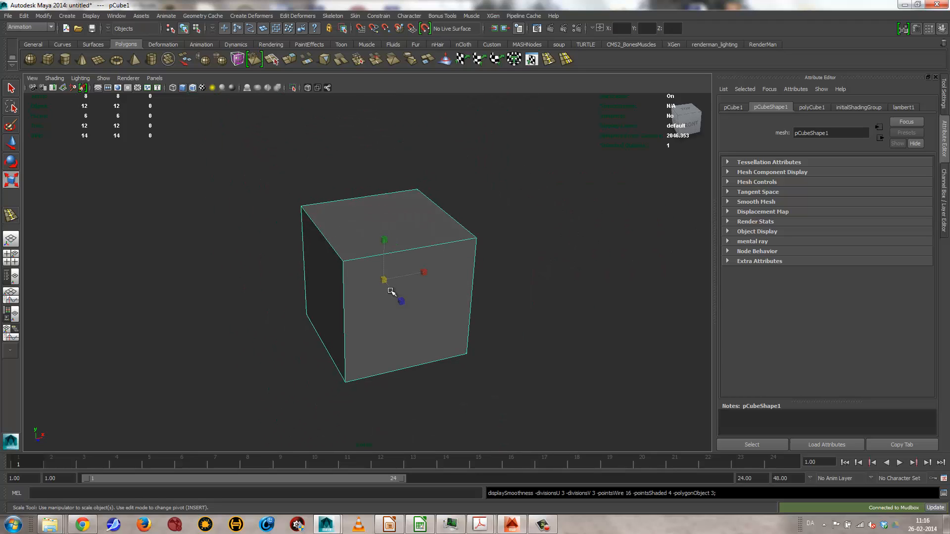
key("2")
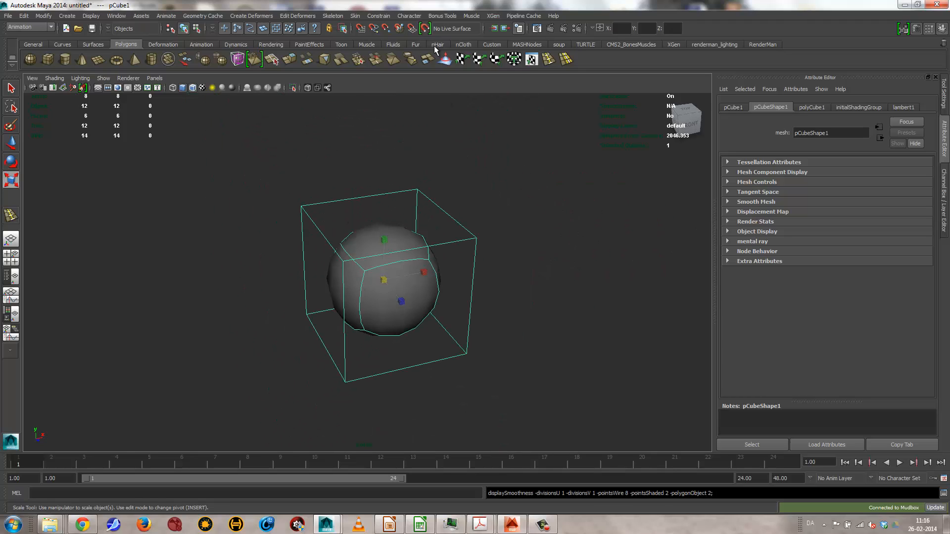
- Insert supporting edge loops close to the cube's upper and side edges with the Insert Edge Loop tool
left_click(548, 60)
left_click_drag(344, 261, 348, 264)
left_click_drag(472, 245, 472, 241)
left_click_drag(424, 200, 416, 296)
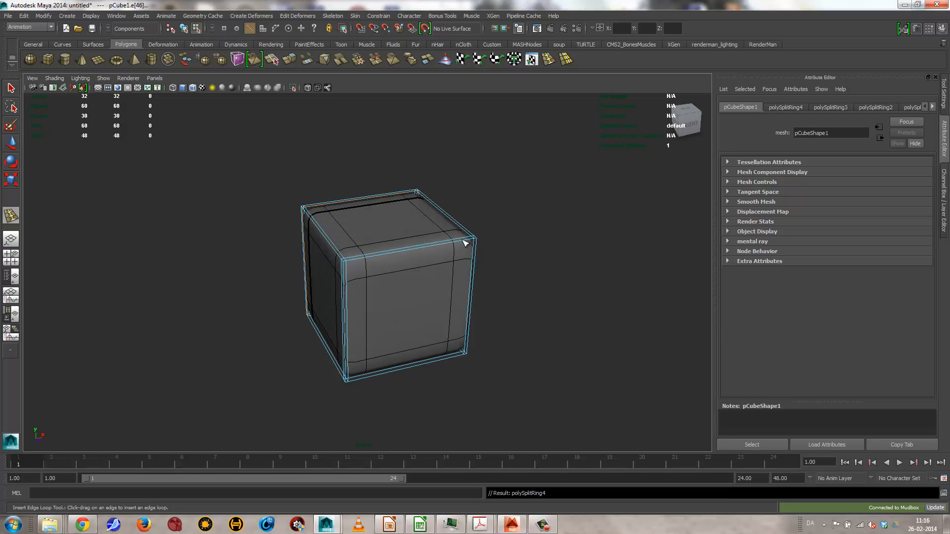
left_click_drag(465, 243, 472, 243)
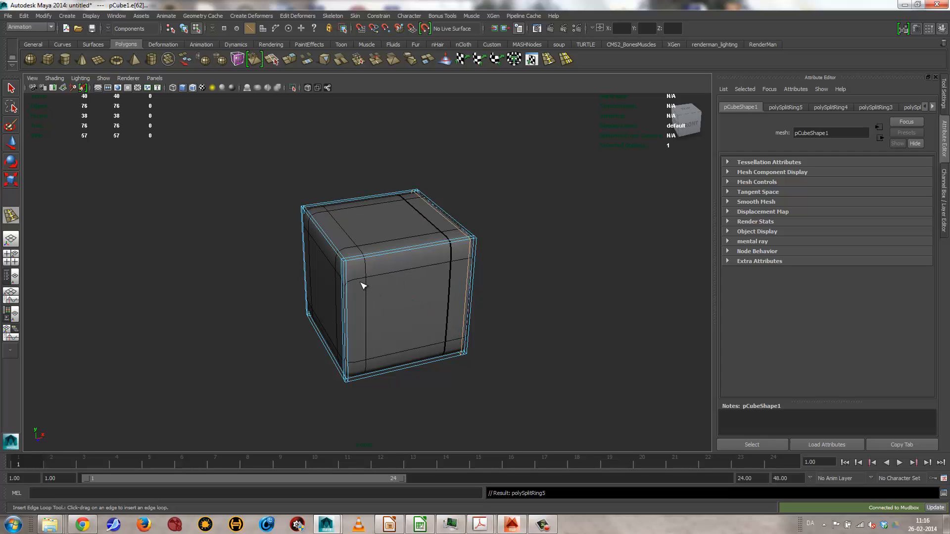
- Add the remaining supporting edge loops near the cube's unsupported side and bottom edges
left_click_drag(365, 280, 422, 269, "alt")
right_click_drag(422, 269, 587, 291, "alt")
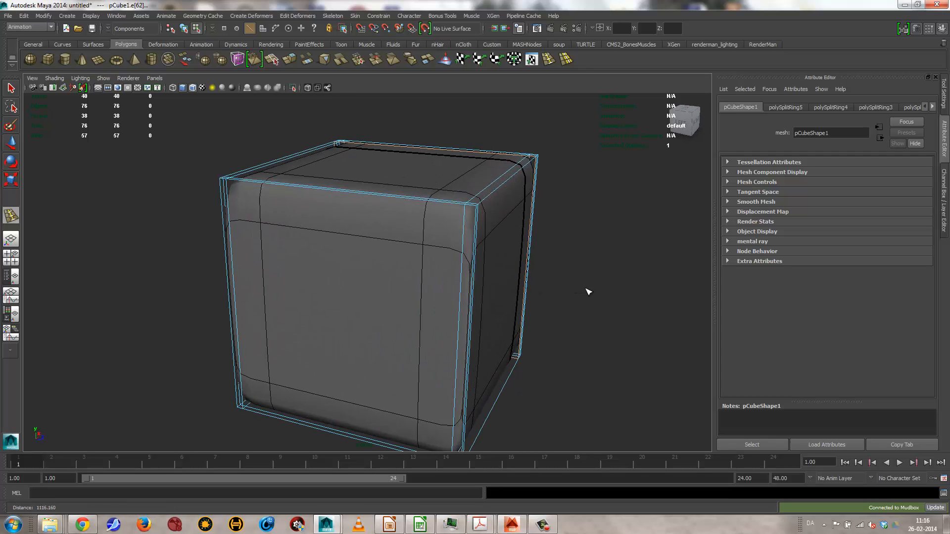
left_click_drag(411, 277, 471, 162, "alt")
left_click_drag(472, 424, 469, 446)
left_click_drag(459, 399, 417, 312, "alt")
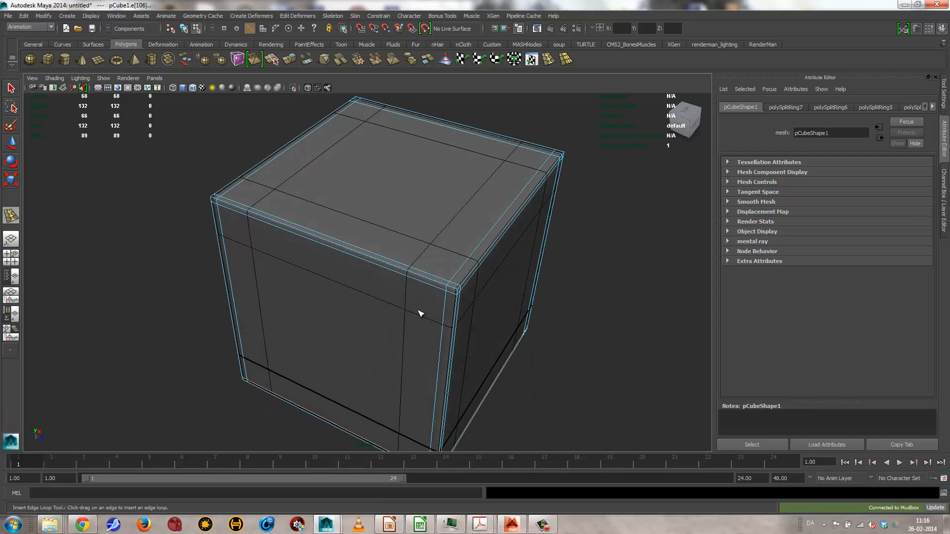
- Show the cube in smooth preview at a higher smoothing level and inspect its sharpened edges without the selection wireframe
right_click_drag(409, 294, 441, 284)
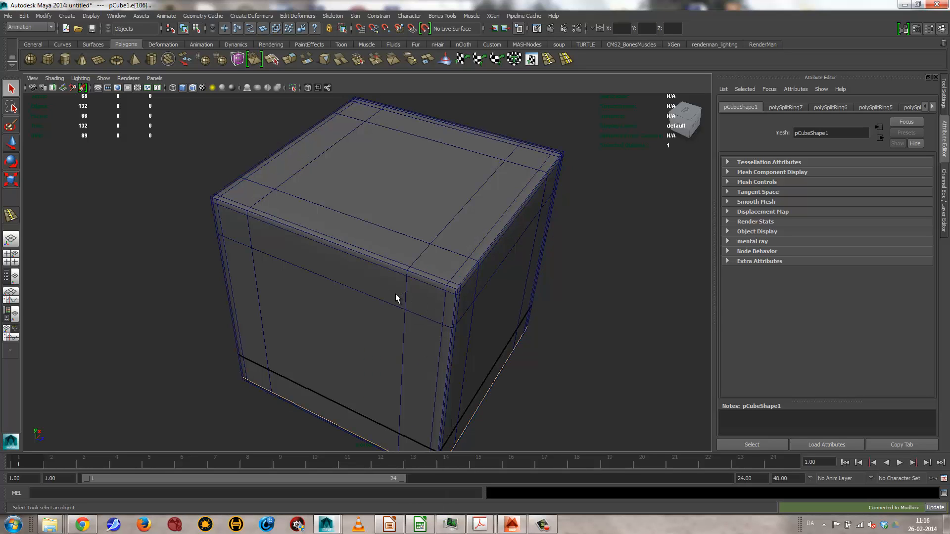
left_click(396, 292)
key("3")
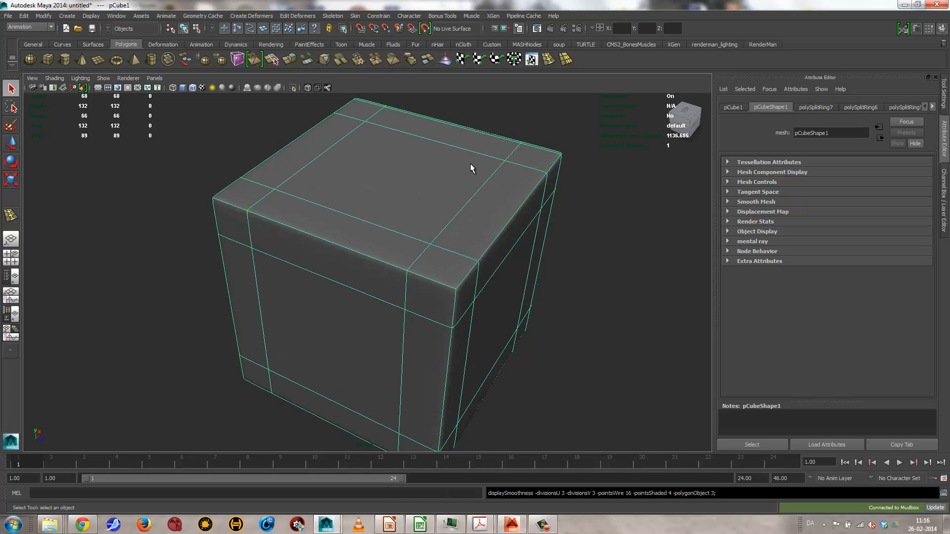
key("Page_Up")
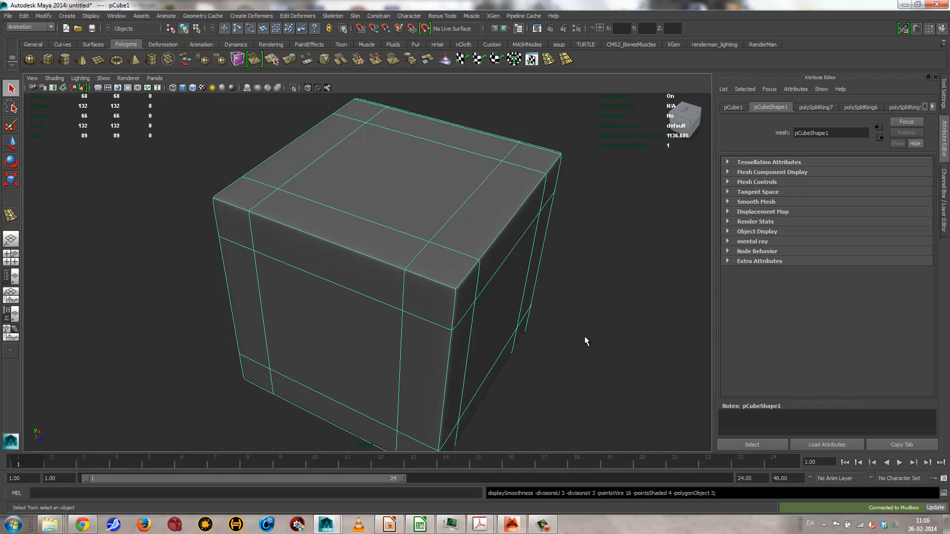
left_click(590, 276)
left_click_drag(589, 275, 616, 328, "alt")
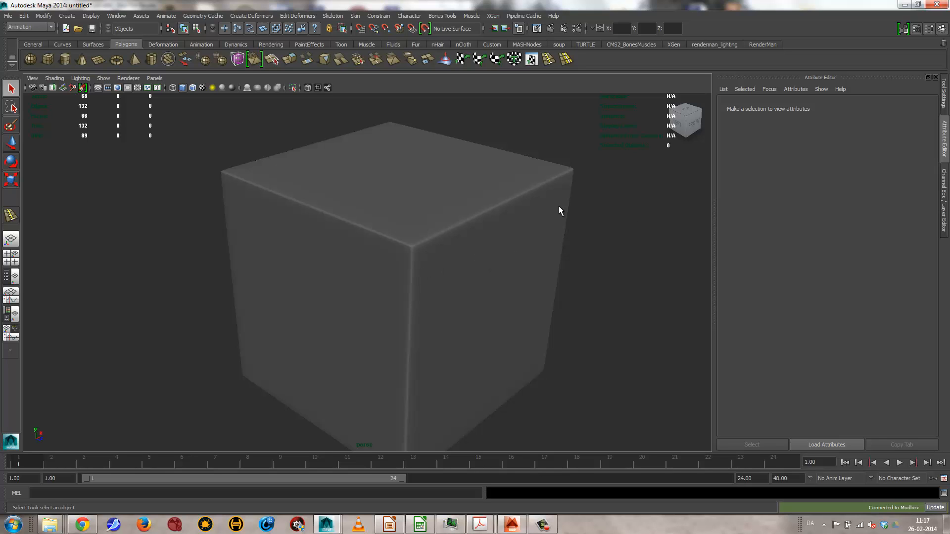
- Delete the looped cube and create a fresh, enlarged polygon cube in its place
left_click(524, 210)
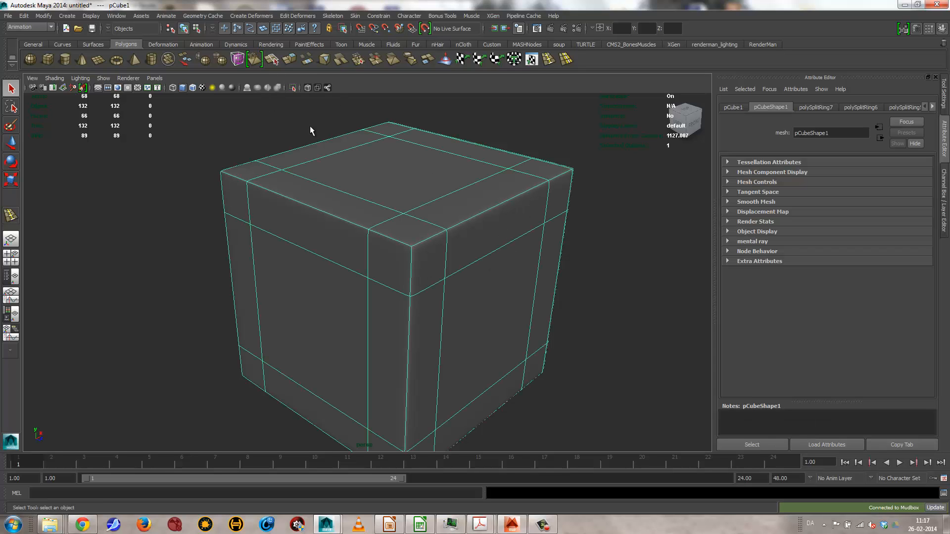
key("Delete")
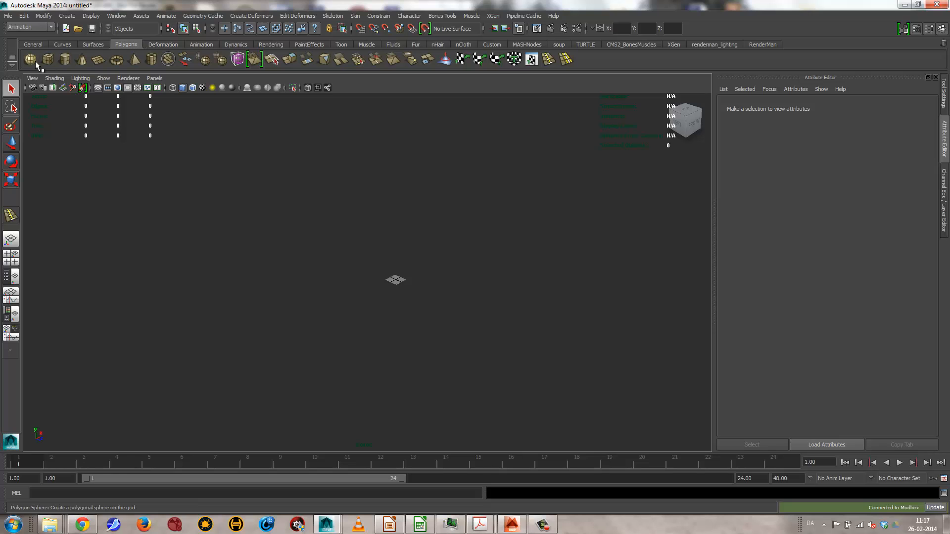
left_click(47, 59)
key("r")
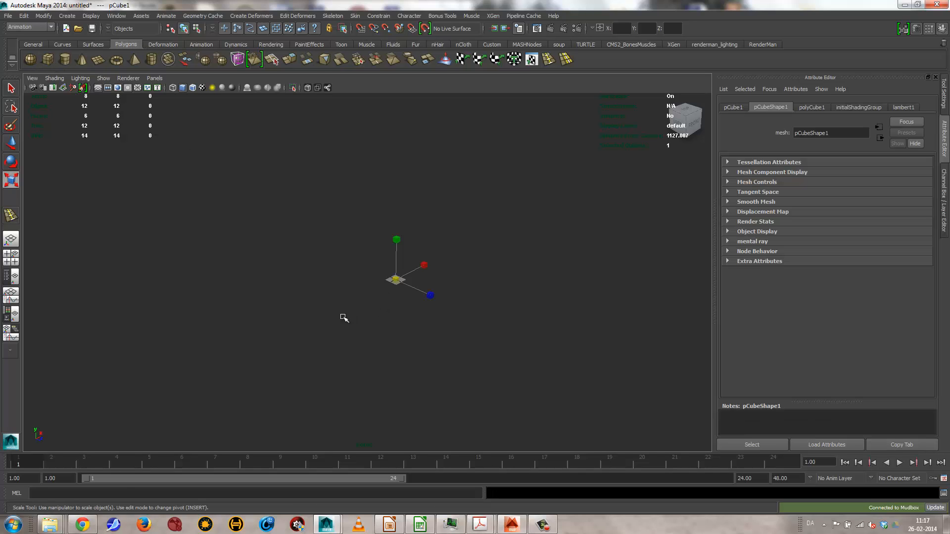
key("f")
right_click_drag(531, 319, 356, 242, "alt")
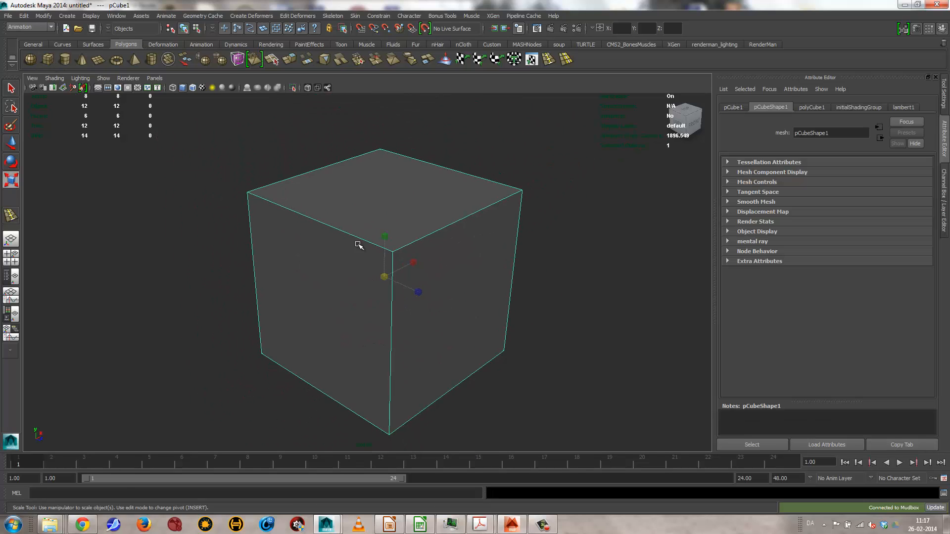
- Bevel all edges of the cube with the Bevel command and show the result in smooth preview
left_click(23, 27)
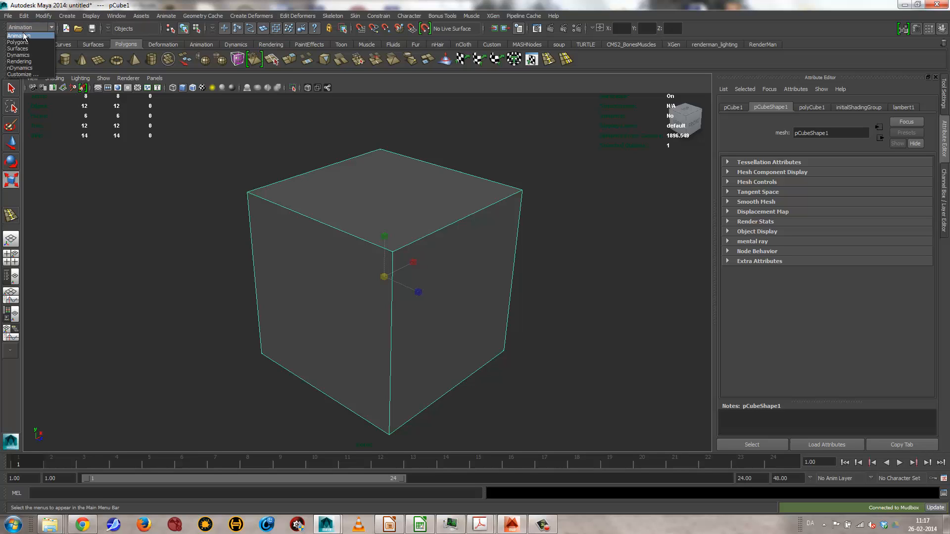
left_click(19, 42)
left_click(209, 16)
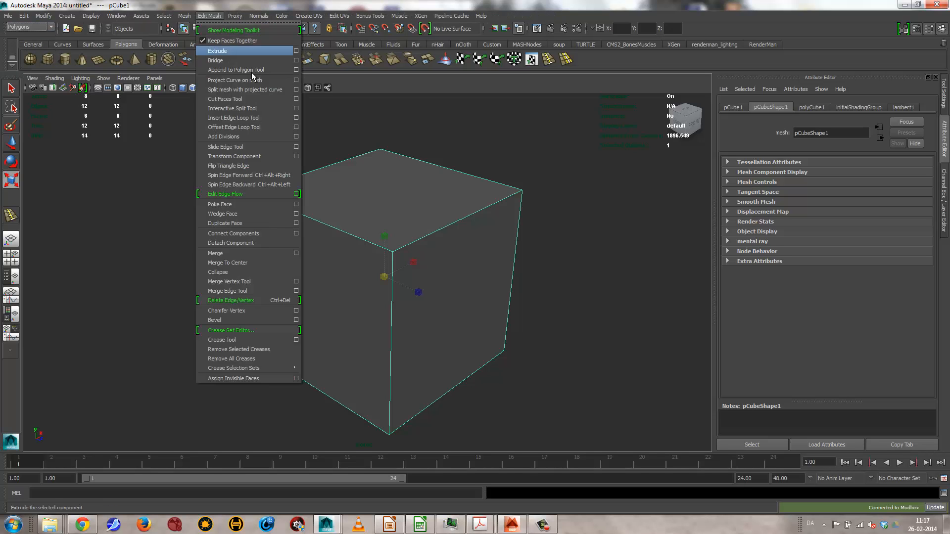
left_click(267, 319)
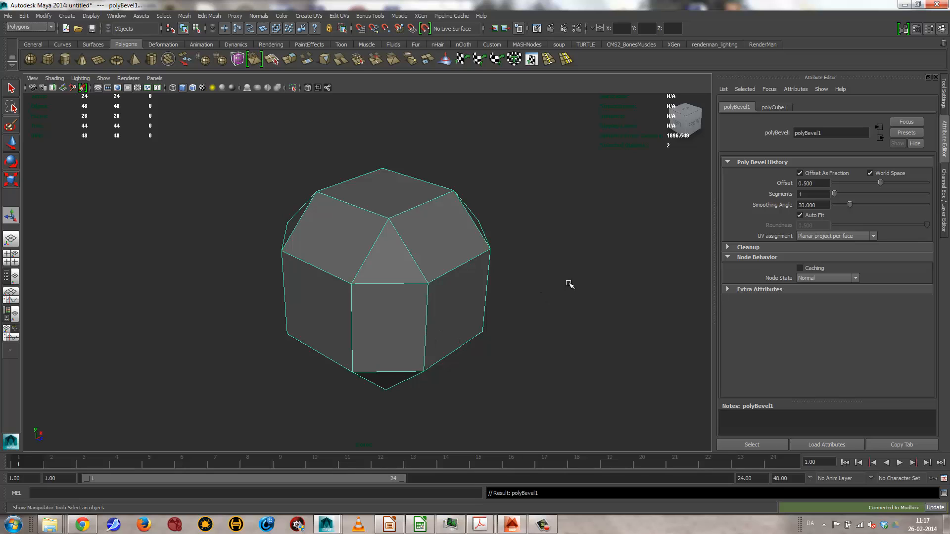
left_click(403, 280)
key("3")
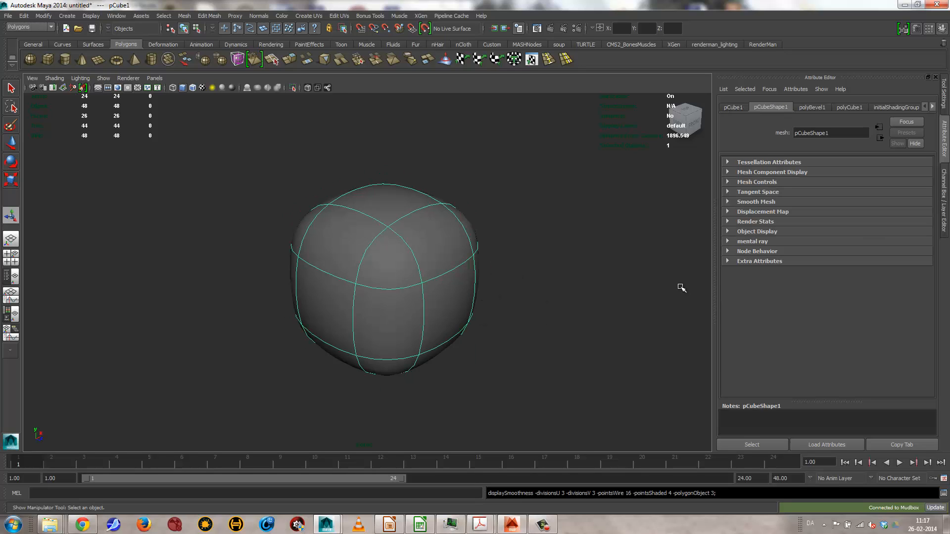
- Reduce the bevel's offset to 0.037 with cage and smooth preview shown together, and raise the preview's smoothing level
left_click(811, 106)
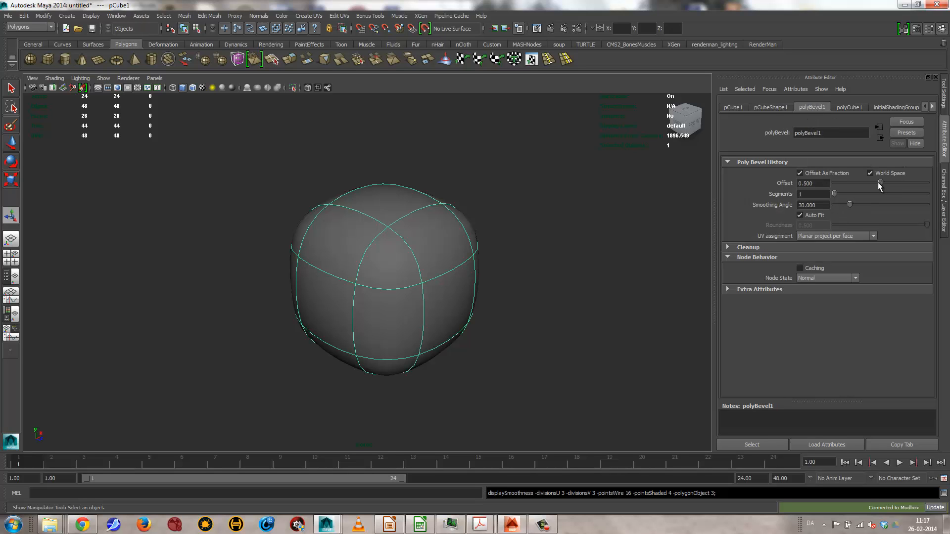
key("2")
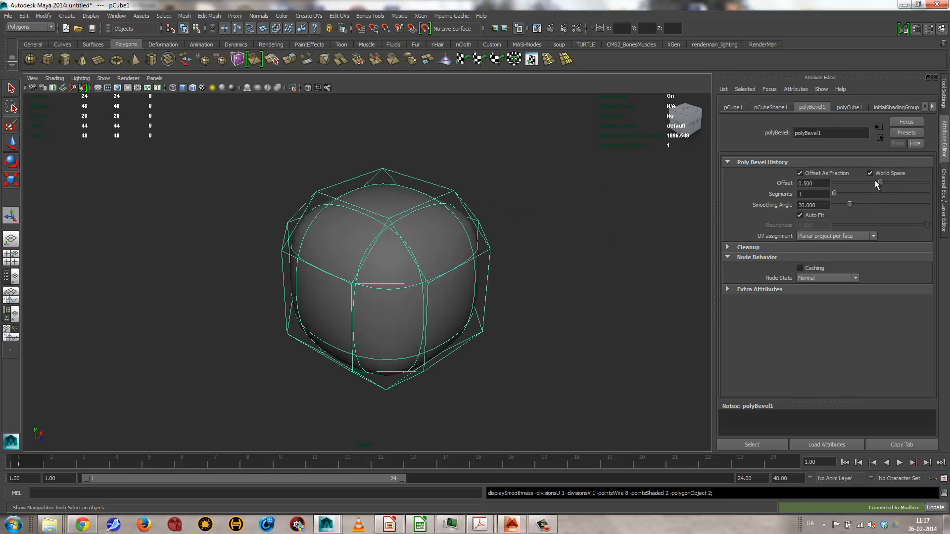
left_click_drag(874, 180, 838, 186)
left_click_drag(447, 241, 506, 247, "alt")
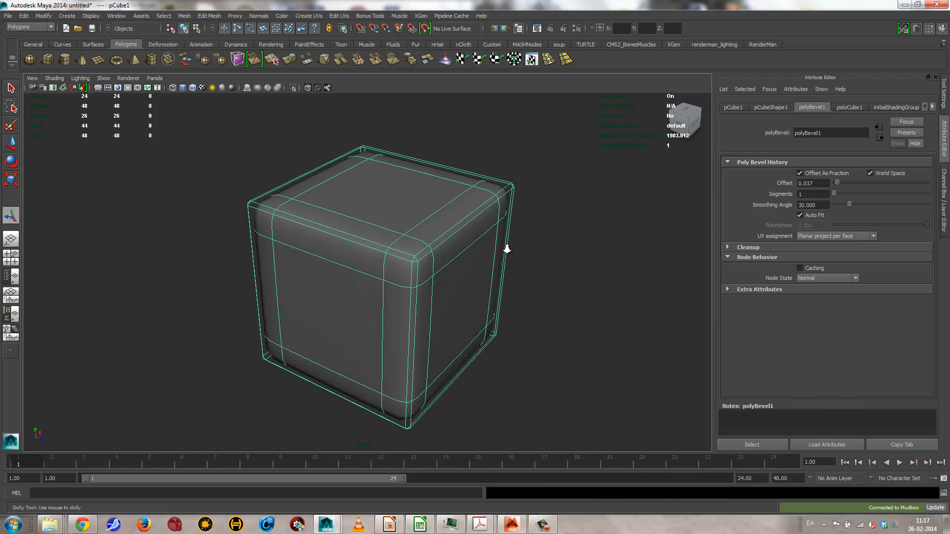
right_click_drag(507, 247, 584, 260, "alt")
key("Page_Up")
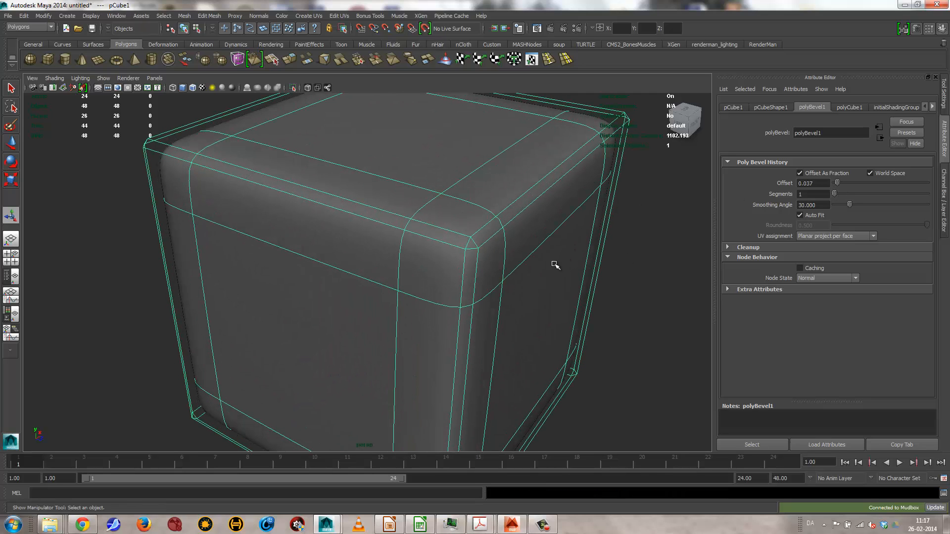
- Set the bevel's segments to 2 and check the cube's edges without the selection wireframe
mouse_move(834, 194)
left_mouse_down()
mouse_move(853, 190)
mouse_move(843, 195)
left_mouse_up()
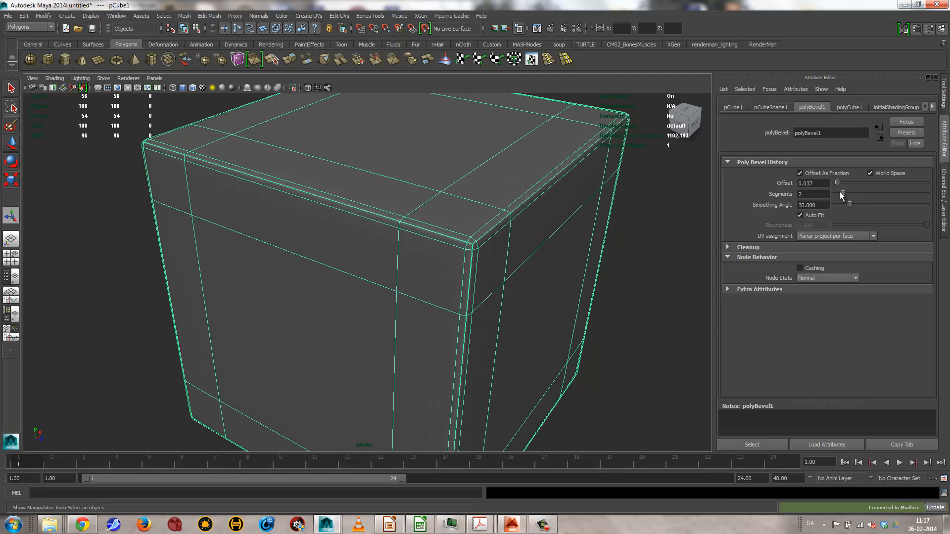
left_click_drag(602, 292, 450, 339, "alt")
left_click(657, 282)
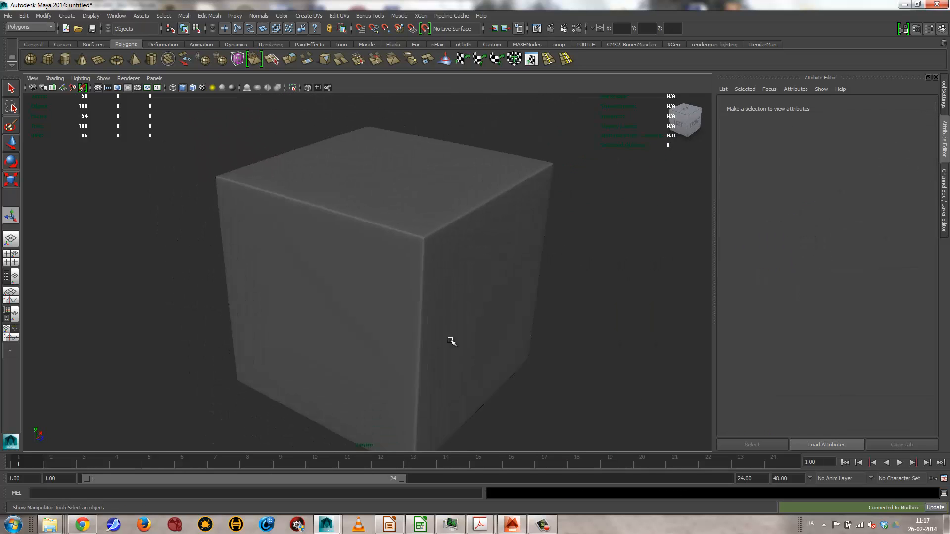
left_click(450, 340)
left_click_drag(513, 365, 504, 362, "alt")
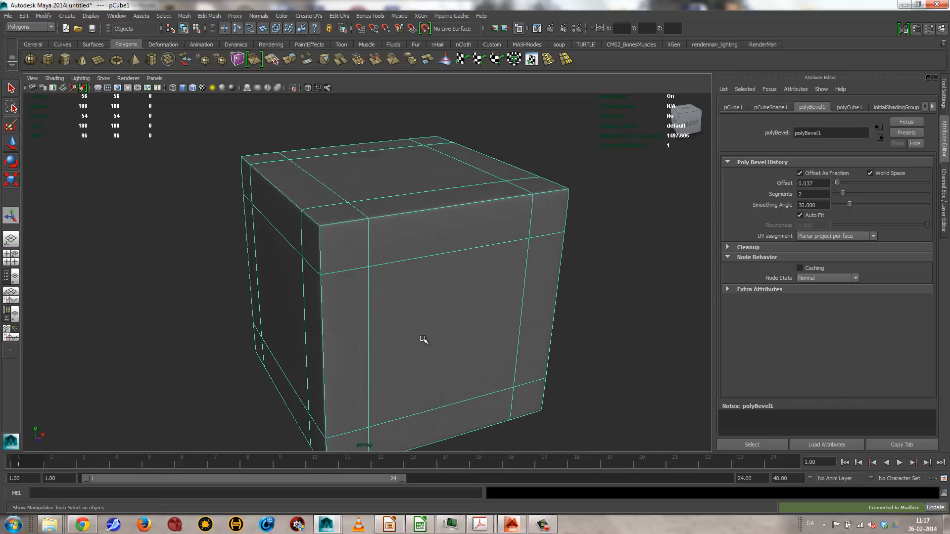
- Examine the beveled cube's edges and corners from several angles and distances, both selected and deselected
left_click_drag(424, 340, 420, 303, "alt")
right_click_drag(419, 303, 568, 305, "alt")
middle_click_drag(533, 258, 491, 305, "alt")
left_click_drag(372, 242, 365, 265, "alt")
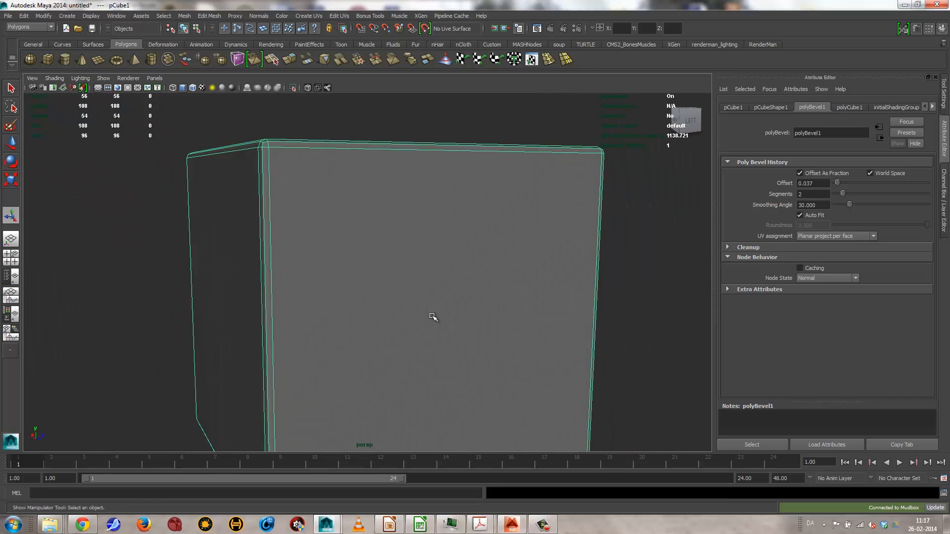
right_click_drag(470, 279, 223, 287, "alt")
left_click_drag(324, 277, 352, 314, "alt")
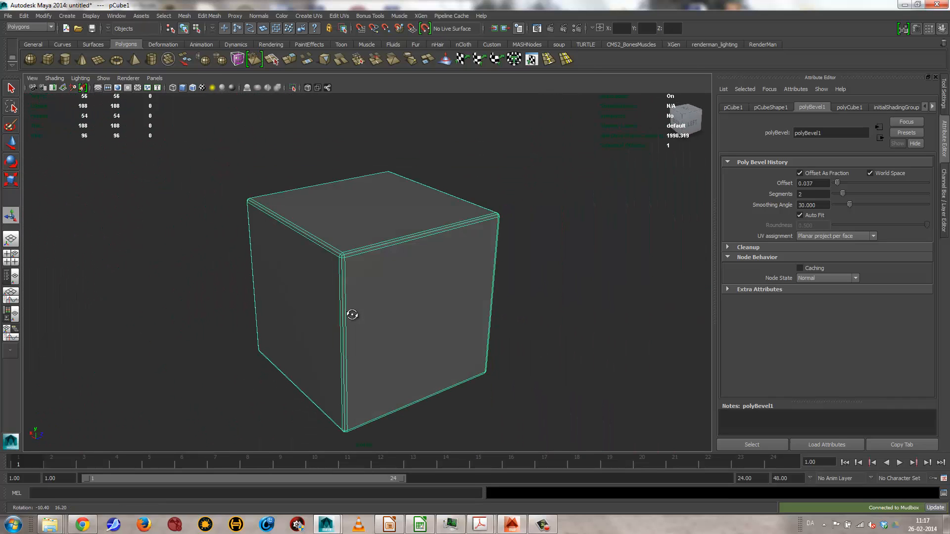
left_click(541, 299)
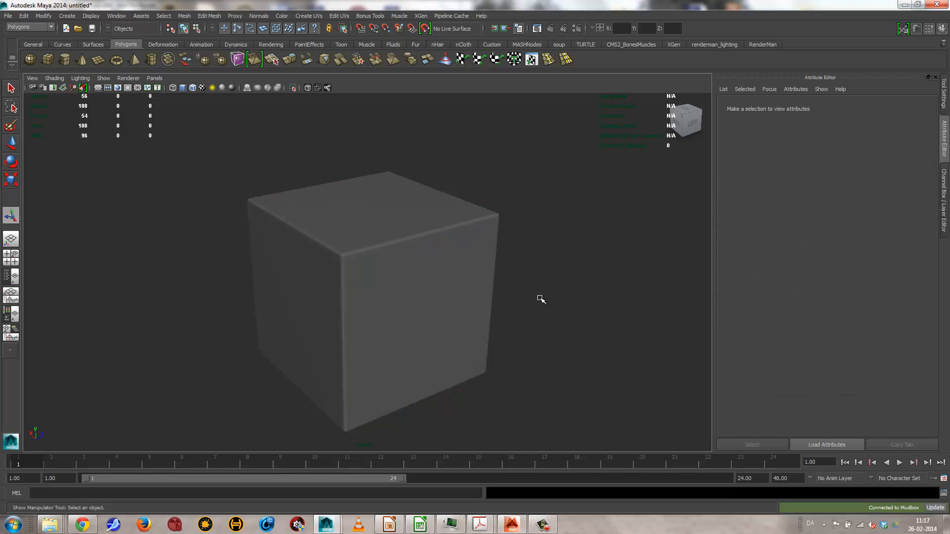
right_click_drag(491, 291, 337, 292, "alt")
left_click_drag(336, 293, 348, 301, "alt")
right_click_drag(348, 301, 552, 352, "alt")
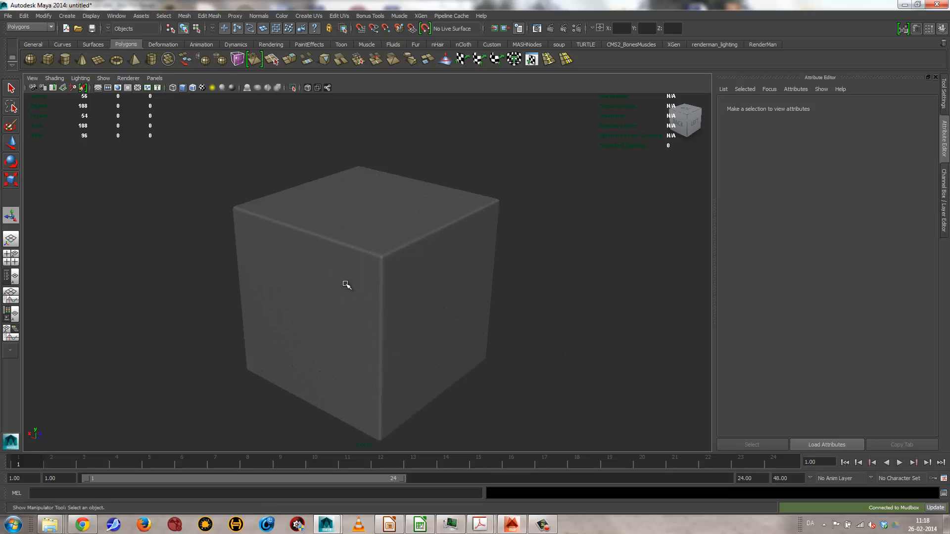
- Display the cube without smooth preview and compare its beveled edges up close and from afar
left_click(343, 304)
key("q")
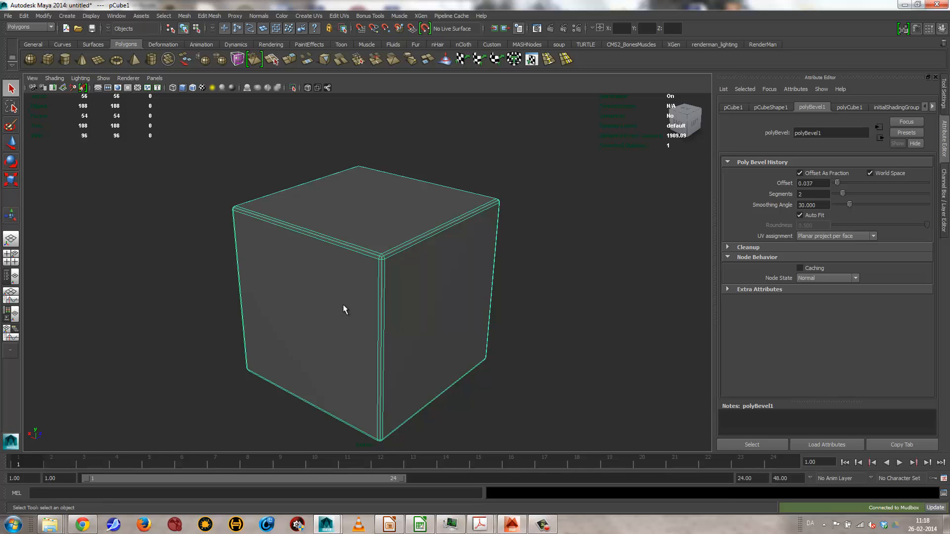
key("1")
right_click_drag(525, 308, 384, 351, "alt")
left_click_drag(384, 351, 343, 322, "alt")
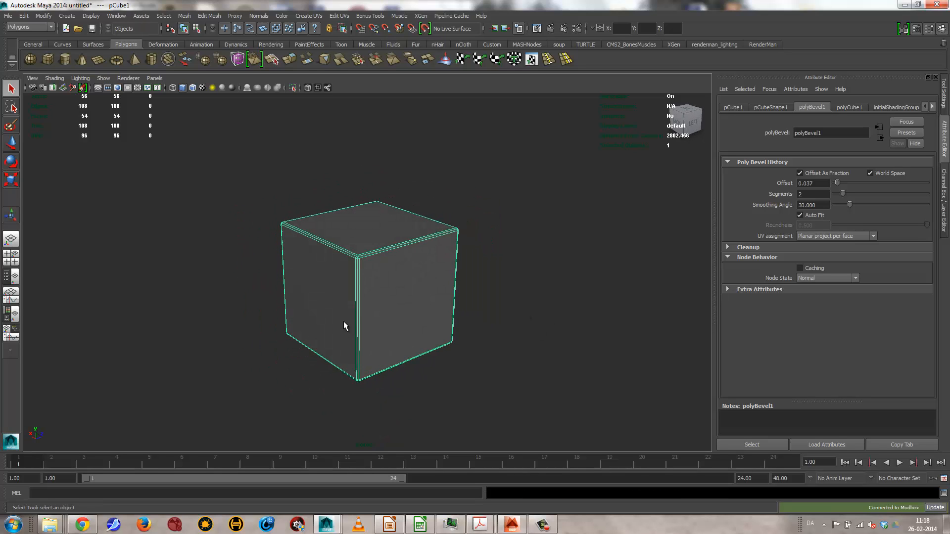
left_click(434, 169)
left_click(381, 258)
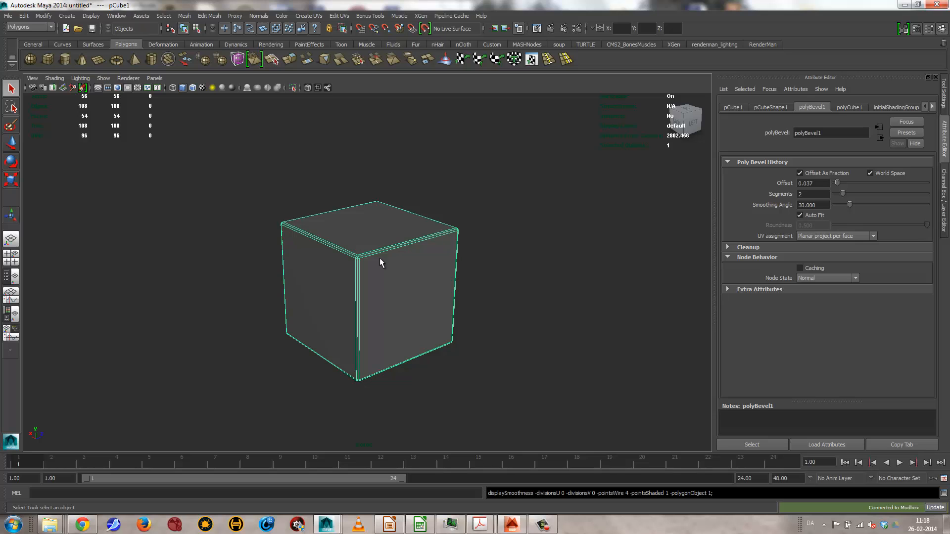
left_click(545, 254)
scroll(674, 350, "up", 6)
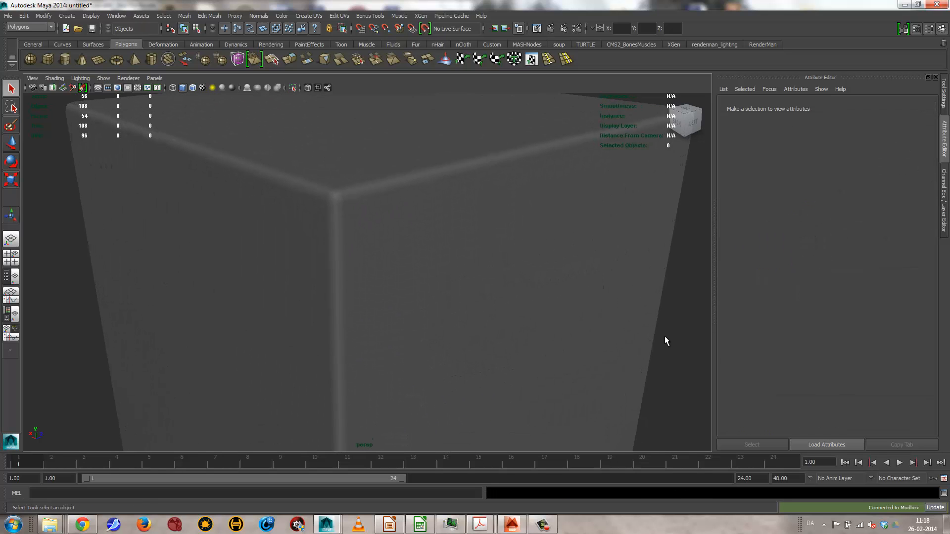
left_click(361, 226)
right_click_drag(543, 249, 483, 254, "alt")
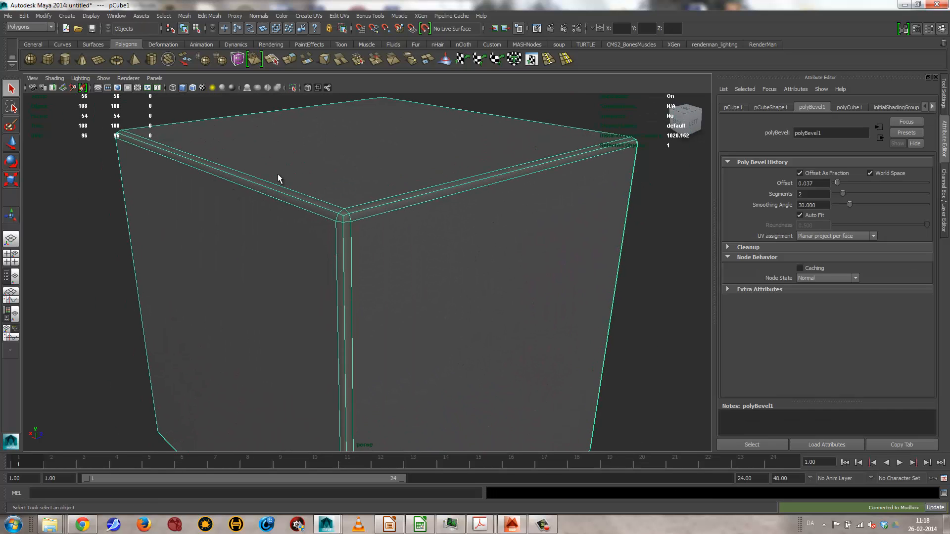
right_click_drag(512, 213, 320, 205, "alt")
key("f")
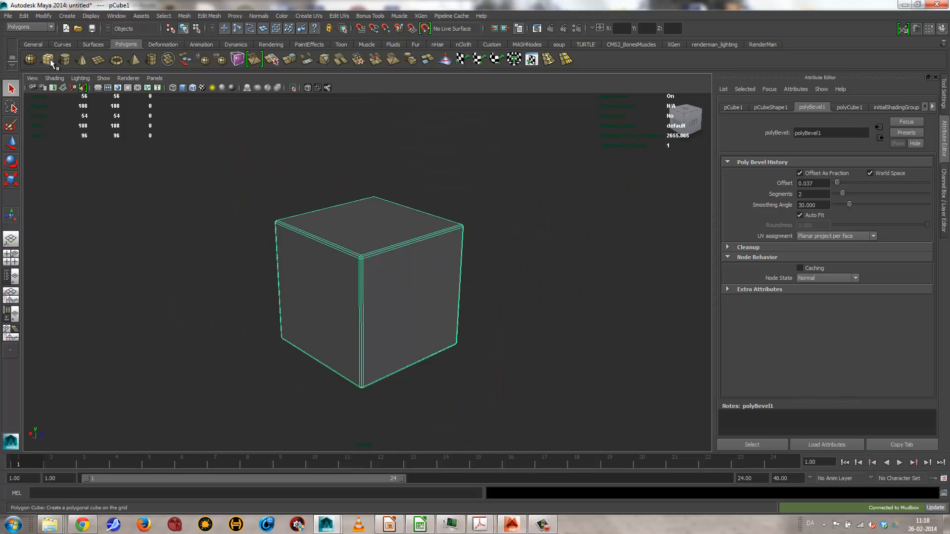
- Create a polygon cylinder and scale it up uniformly until it is larger than the cube
left_click(65, 60)
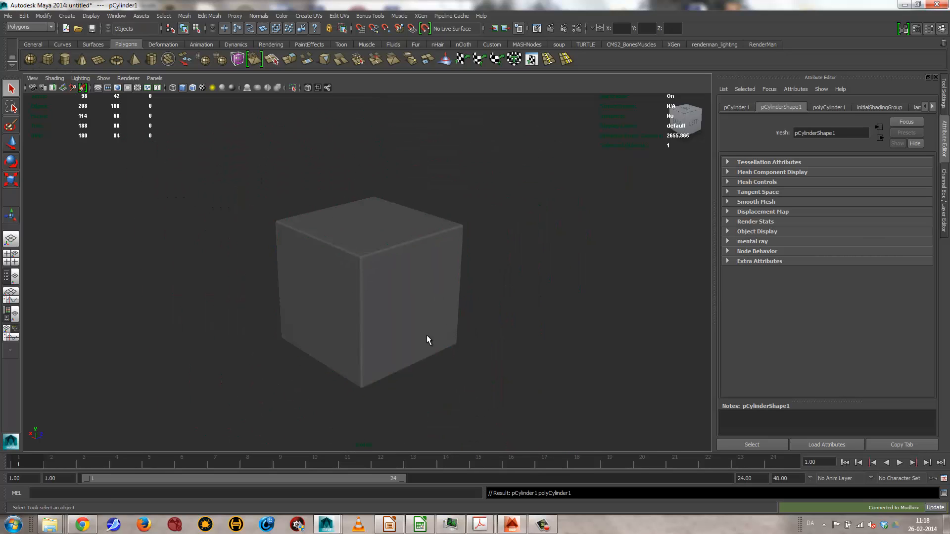
key("r")
middle_click_drag(381, 359, 613, 374)
scroll(361, 351, "up", 5)
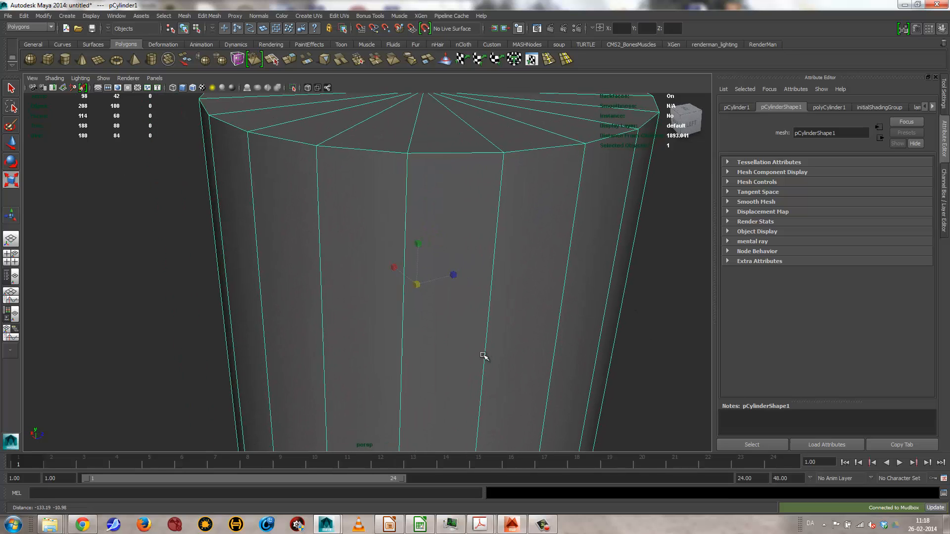
- Move the cylinder sideways so that the beveled cube protrudes partly from its side
key("w")
left_click_drag(432, 279, 567, 263)
left_click_drag(559, 271, 638, 260, "alt")
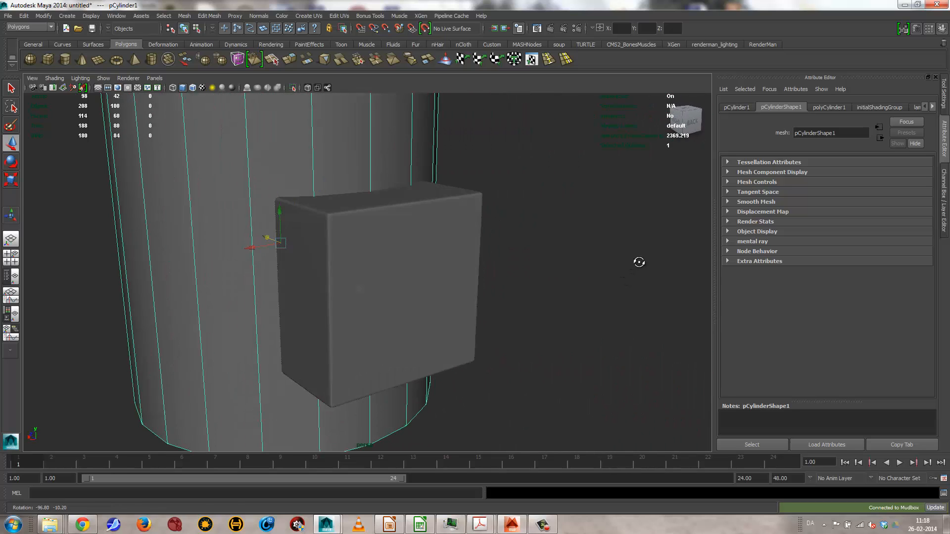
right_click_drag(445, 262, 356, 258, "alt")
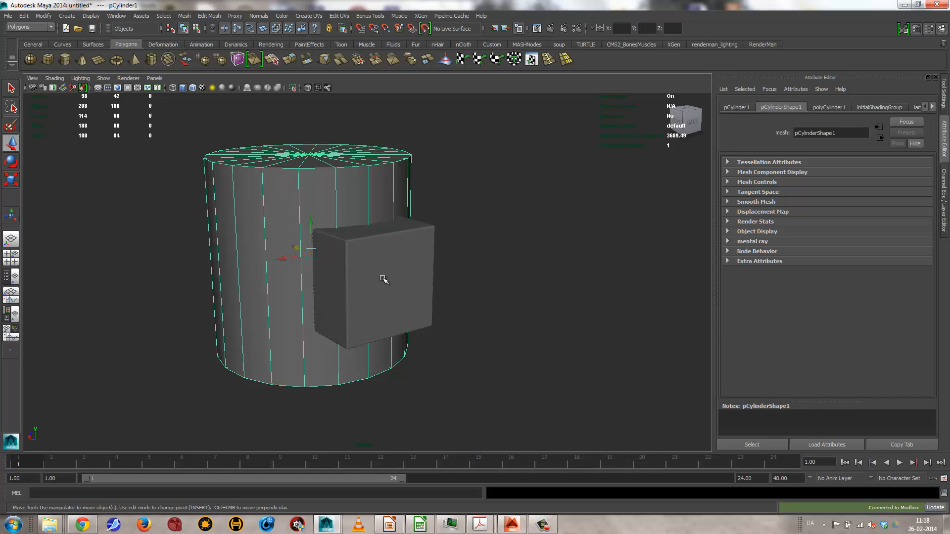
- Merge the cylinder and the cube with a Boolean Union and check the resulting mesh in wireframe display
left_click(424, 272)
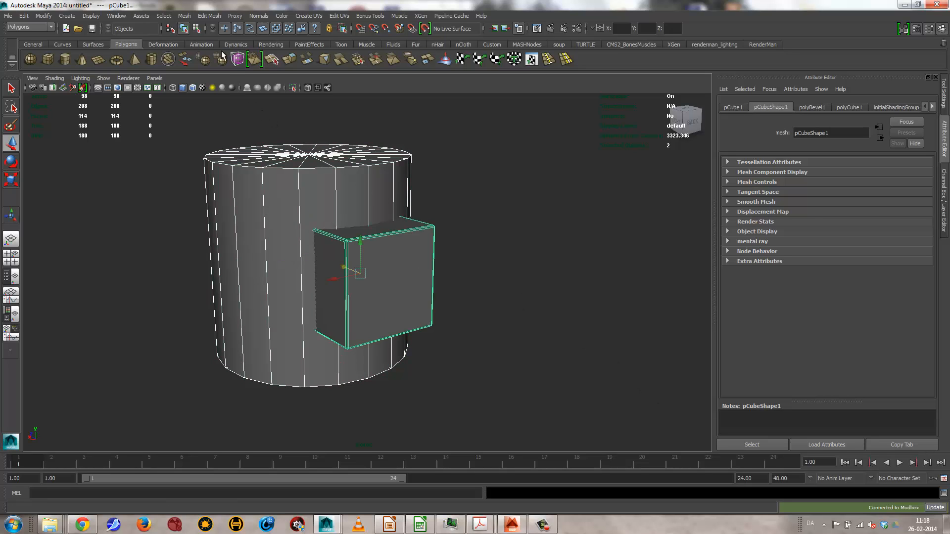
left_click(182, 16)
mouse_move(206, 61)
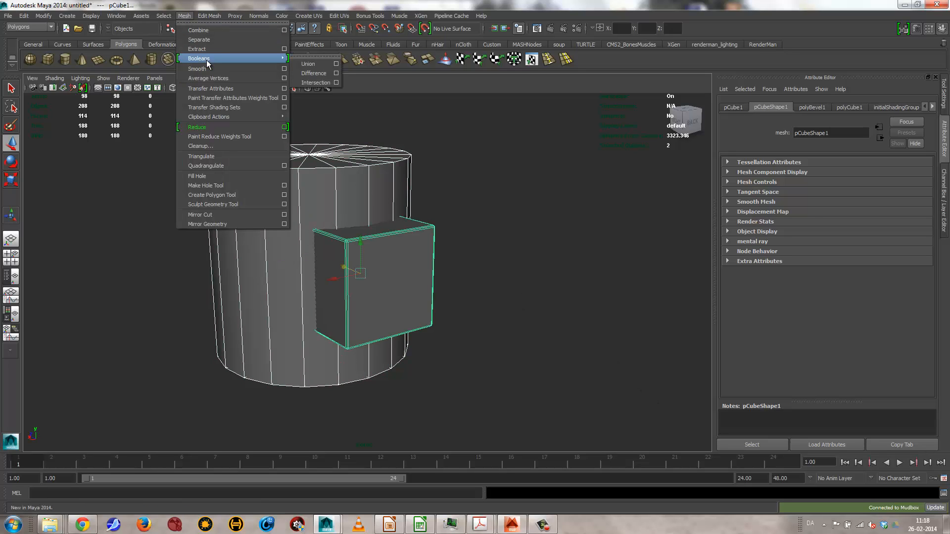
left_click(313, 67)
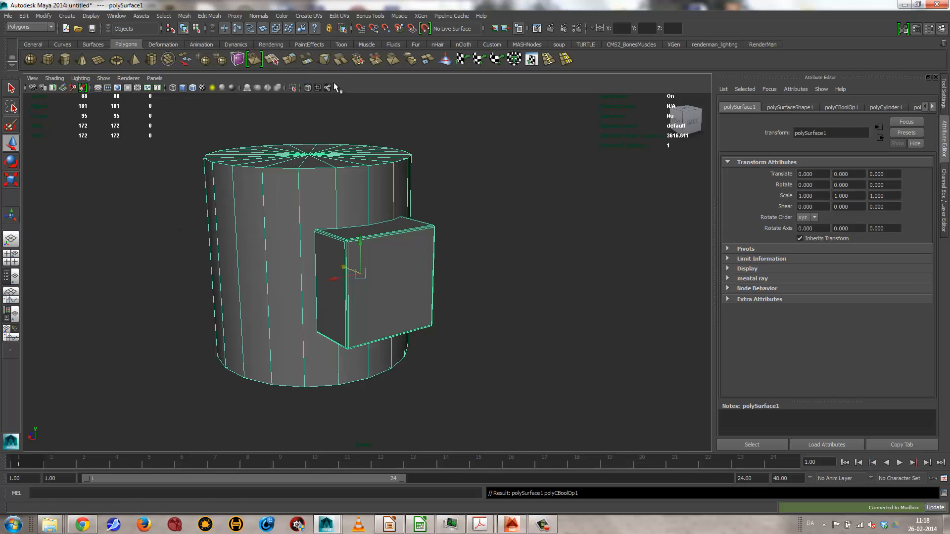
left_click_drag(562, 296, 538, 299, "alt")
key("4")
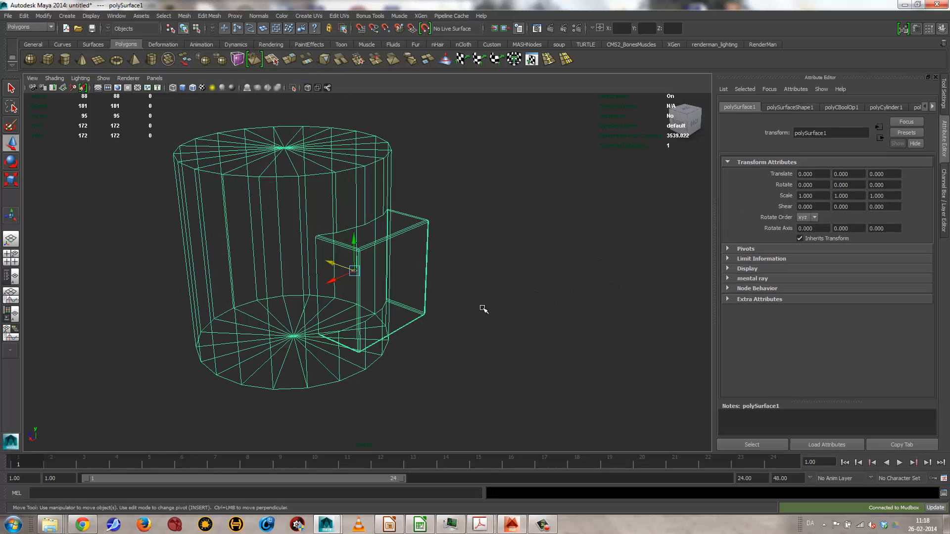
mouse_move(483, 310)
left_mouse_down("alt")
mouse_move(492, 295)
mouse_move(513, 301)
mouse_move(434, 302)
mouse_move(282, 280)
mouse_move(352, 303)
mouse_move(472, 286)
mouse_move(464, 303)
mouse_move(510, 305)
left_mouse_up("alt")
key("5")
left_click(511, 306)
left_click(355, 293)
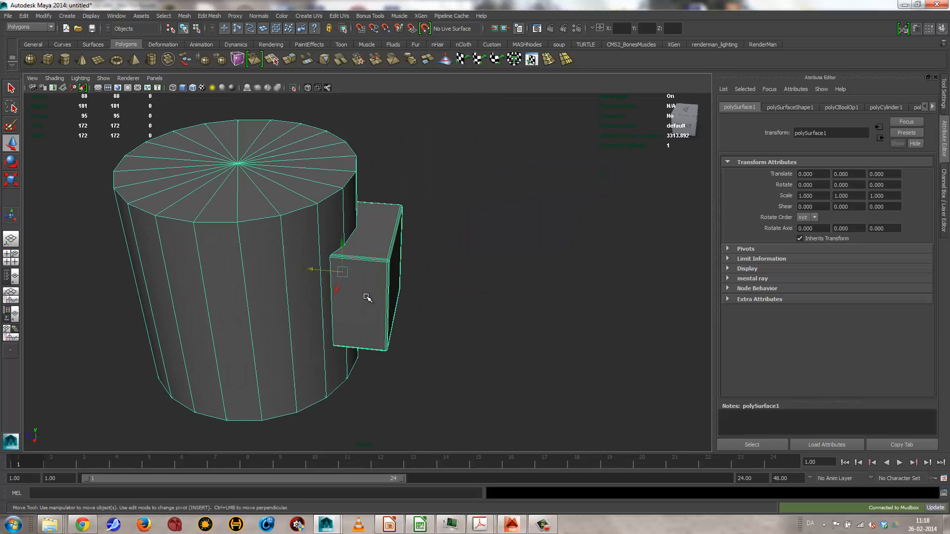
- Inspect the merged mesh up close and in smooth preview, and return it to unsmoothed display
left_click_drag(431, 317, 375, 310, "alt")
right_click_drag(375, 310, 632, 322, "alt")
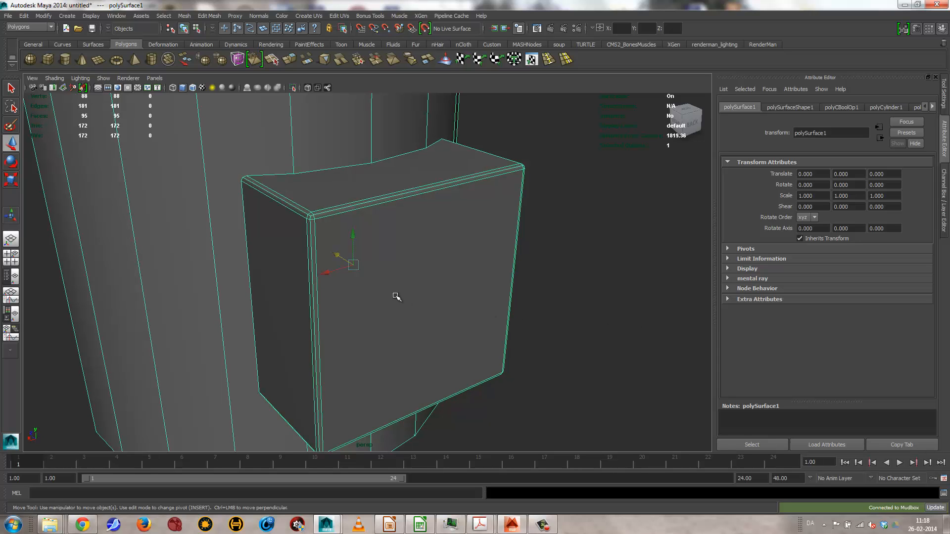
key("3")
right_click_drag(649, 294, 404, 303, "alt")
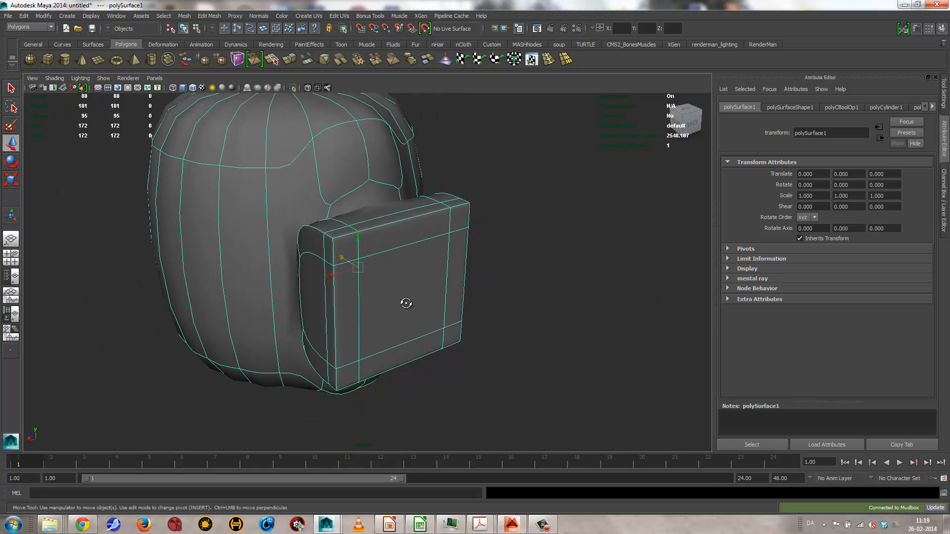
mouse_move(378, 306)
left_mouse_down("alt")
mouse_move(469, 295)
mouse_move(470, 280)
mouse_move(355, 306)
mouse_move(376, 306)
left_mouse_up("alt")
key("1")
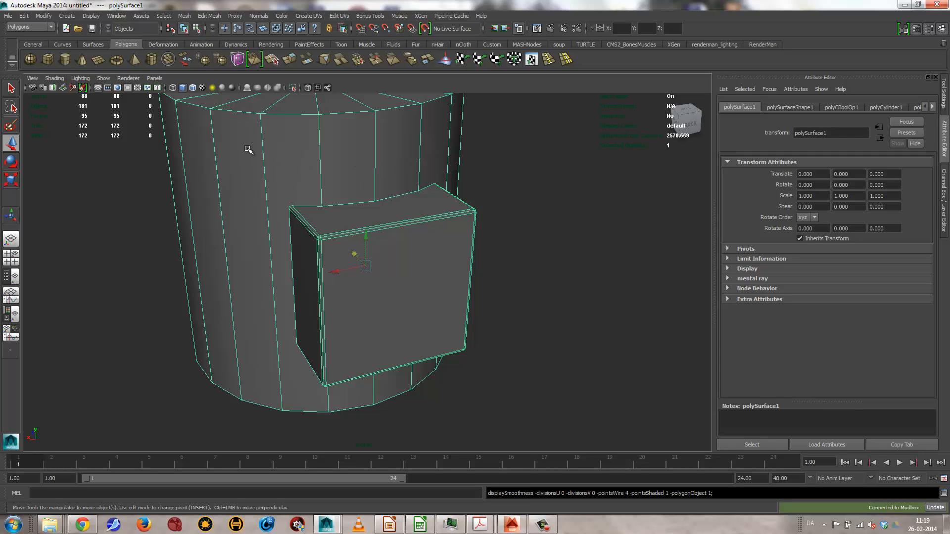
- Set the Boolean's operation to difference so the cube cuts a recess into the cylinder
left_click_drag(299, 179, 327, 237, "alt")
left_click(841, 106)
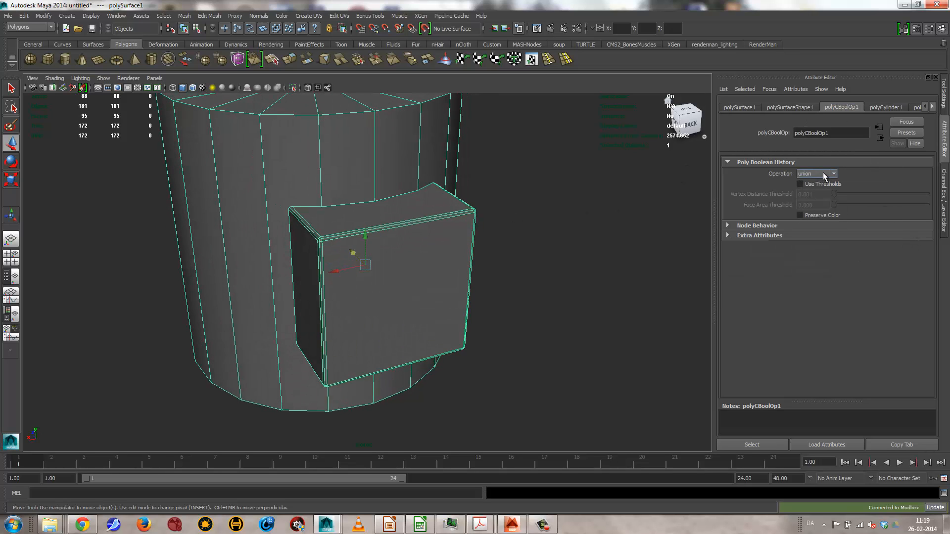
left_click(827, 188)
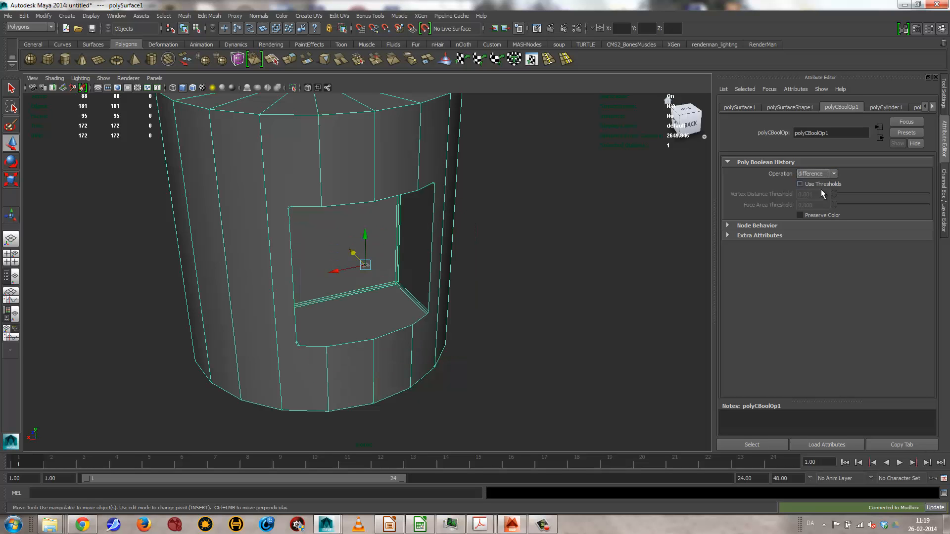
- Set the Boolean's operation to intersection and check the resulting solid from several angles and in smooth preview
left_click_drag(589, 289, 353, 233, "alt")
left_click(816, 174)
left_click(812, 196)
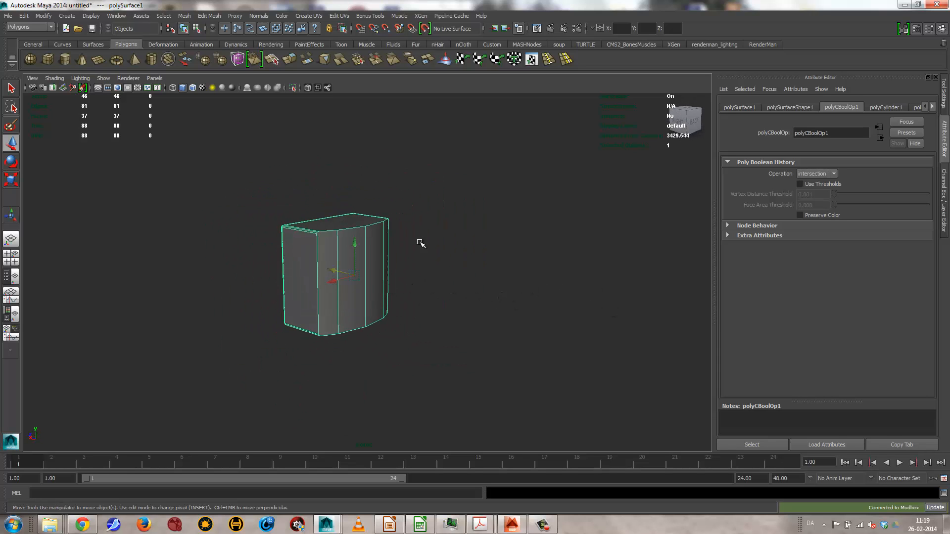
right_click_drag(386, 279, 347, 280, "alt")
left_click_drag(277, 290, 391, 257, "alt")
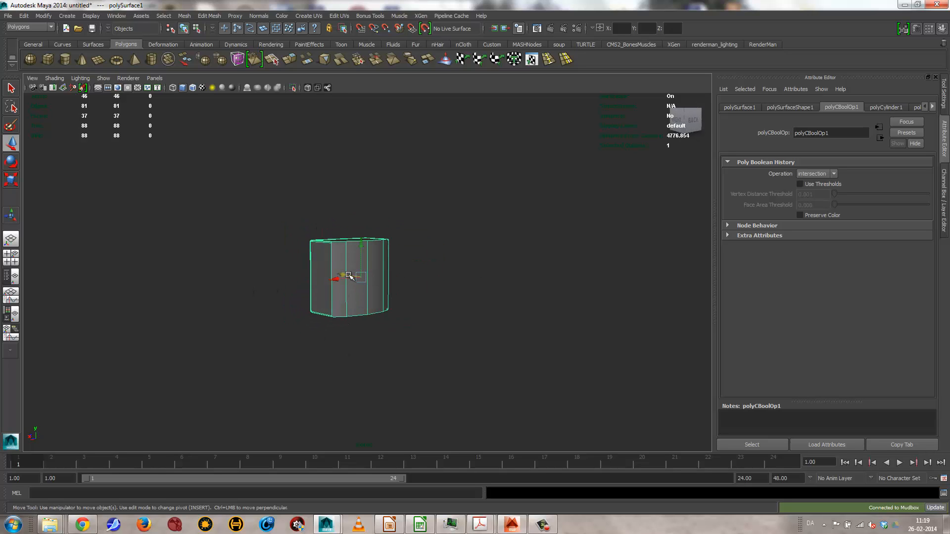
left_click_drag(411, 204, 266, 296, "alt")
right_click_drag(266, 297, 613, 262, "alt")
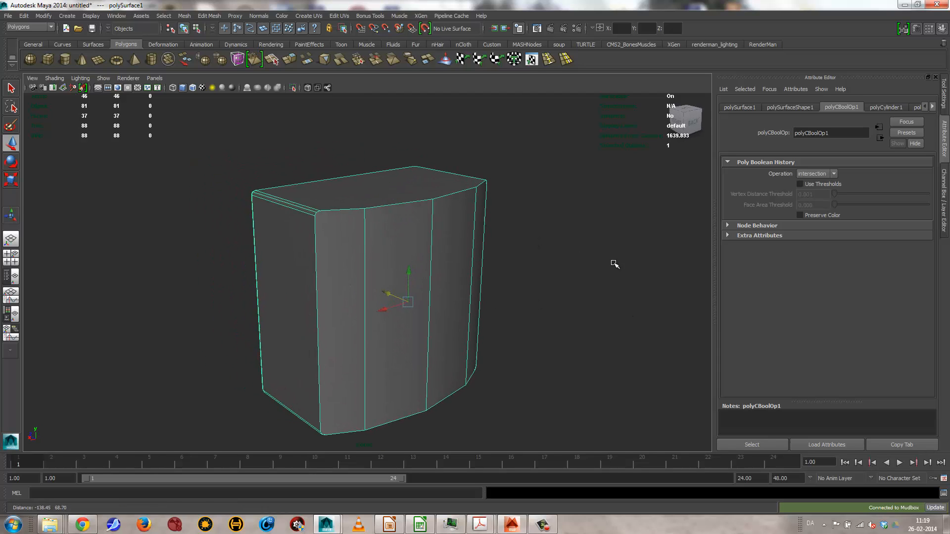
key("3")
key("1")
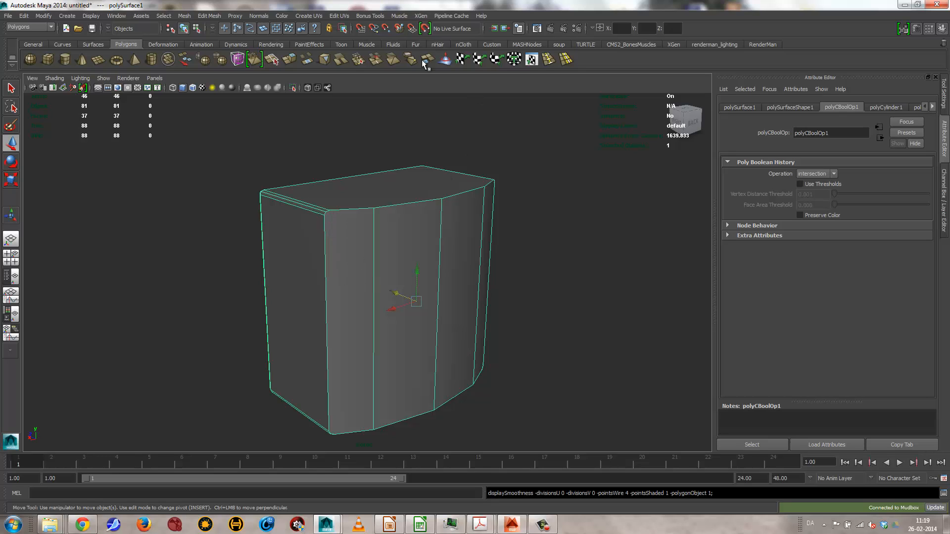
- Insert a supporting edge loop on each flat side beside its curved-side corner and check the mesh in smooth preview
left_click(548, 59)
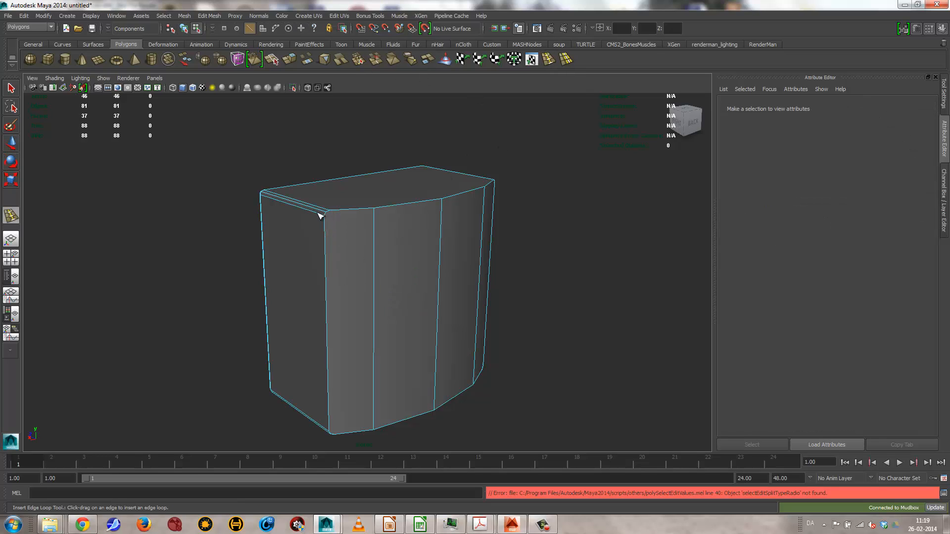
left_click_drag(319, 216, 324, 216)
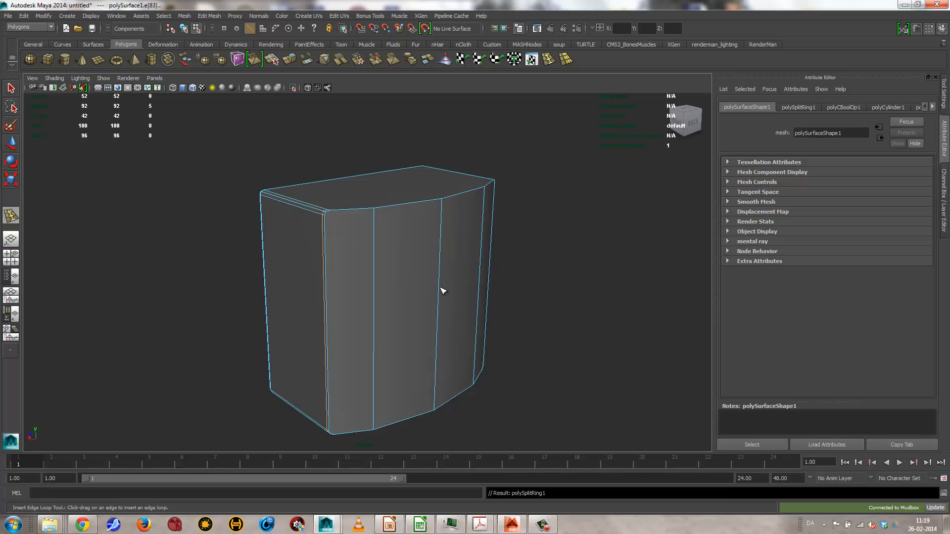
left_click_drag(441, 290, 297, 276, "alt")
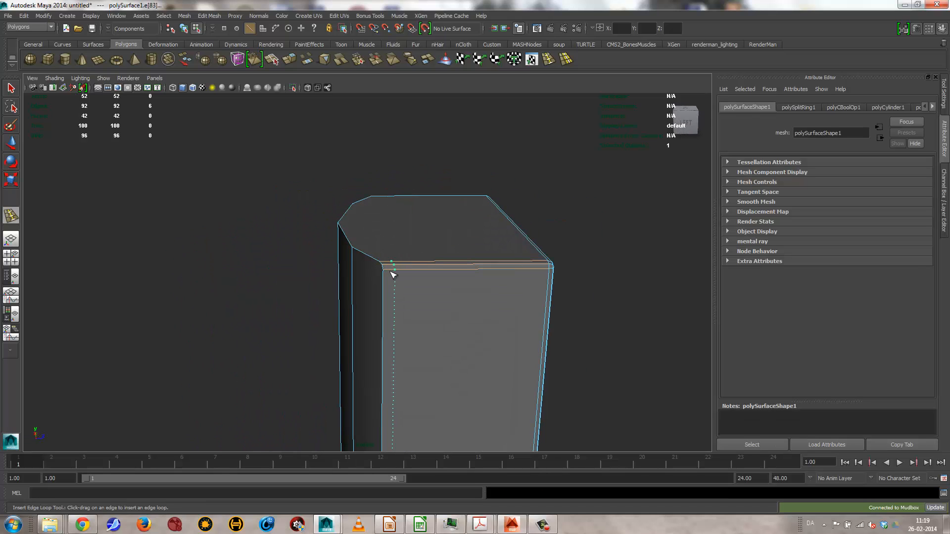
left_click_drag(387, 271, 441, 153)
key("3")
key("1")
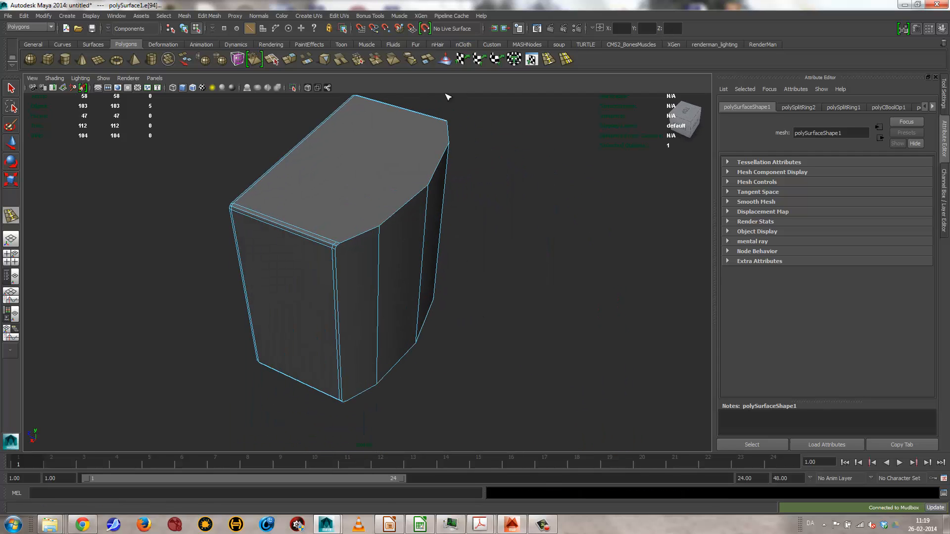
- Return from edge editing to object mode, select the intersected mesh and examine it from several angles
left_click_drag(447, 96, 297, 267, "alt")
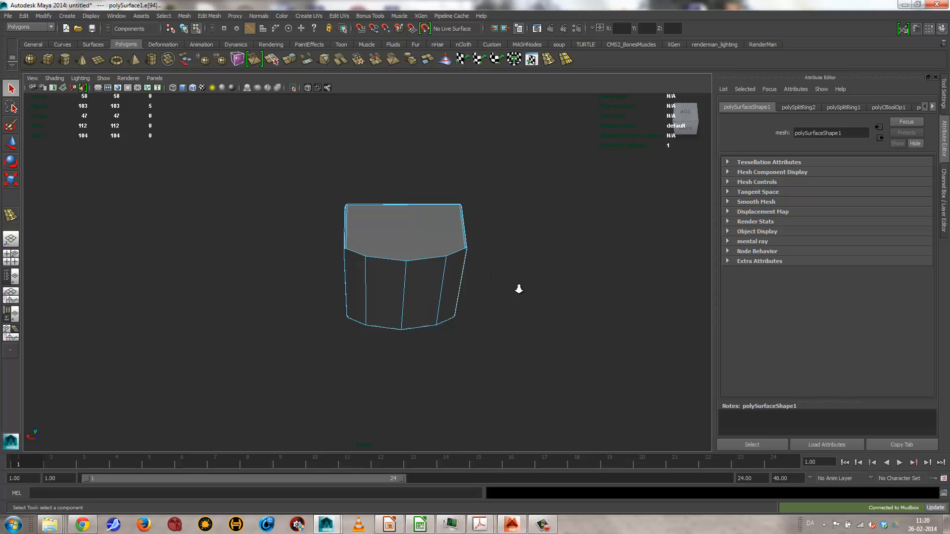
left_click_drag(518, 289, 369, 246, "alt")
right_click_drag(371, 265, 383, 257)
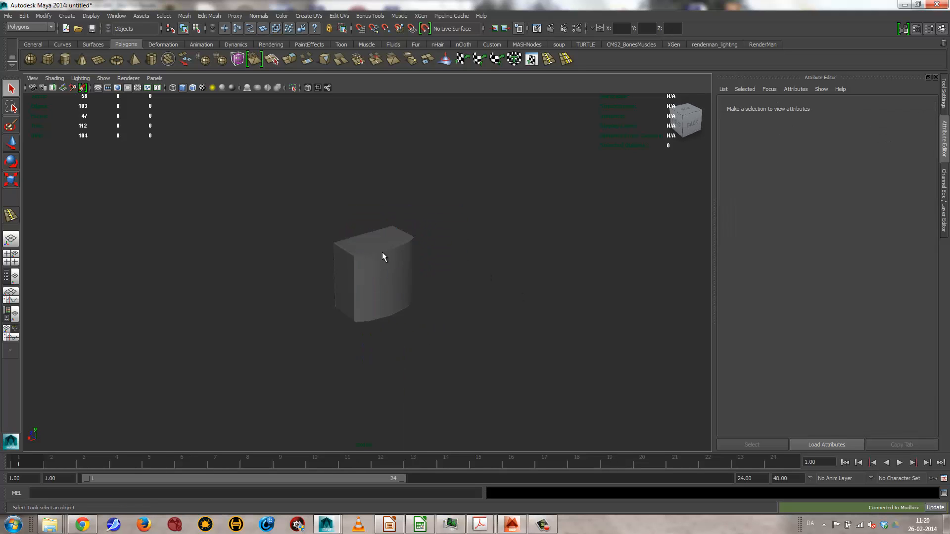
left_click(383, 257)
left_click_drag(270, 242, 210, 238, "alt")
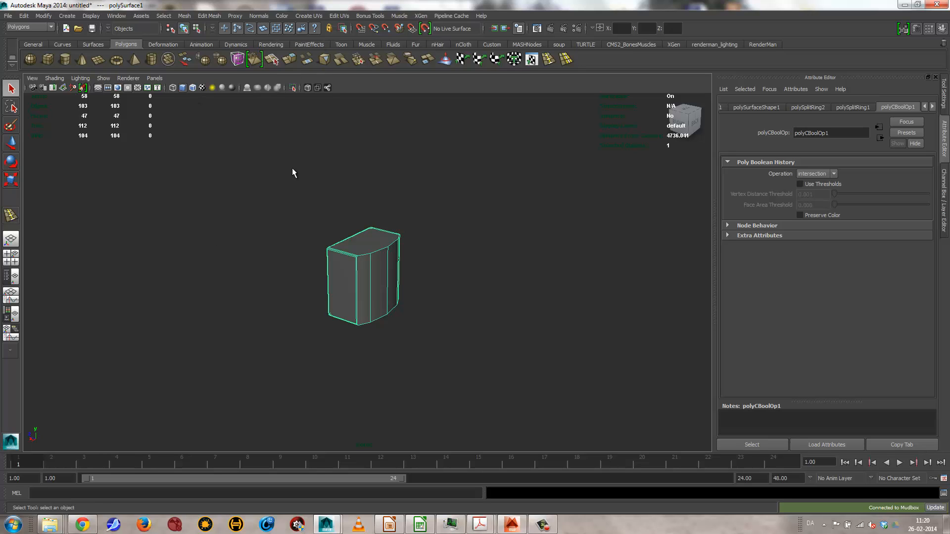
left_click_drag(395, 279, 484, 437, "alt")
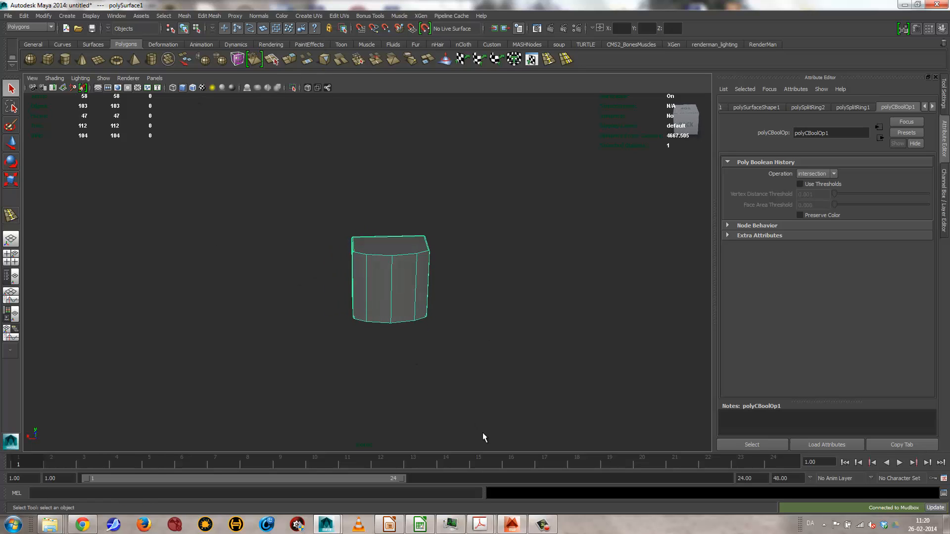
left_click_drag(410, 317, 447, 269, "alt")
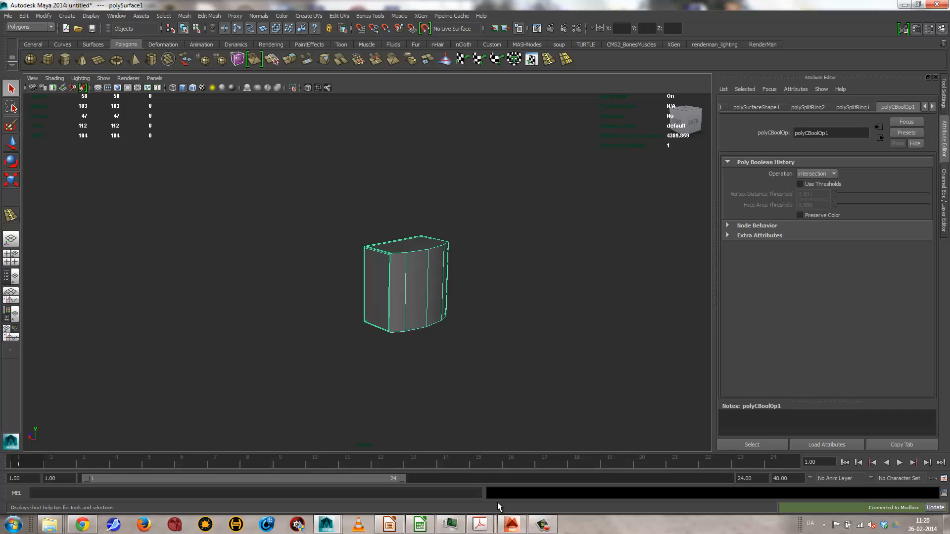
- Switch to MMD-3dworkshop-handout.pdf in Adobe Acrobat Pro and review pages 50 to 56 on subdivision and smooth modelling
mouse_move(480, 523)
left_click(535, 464)
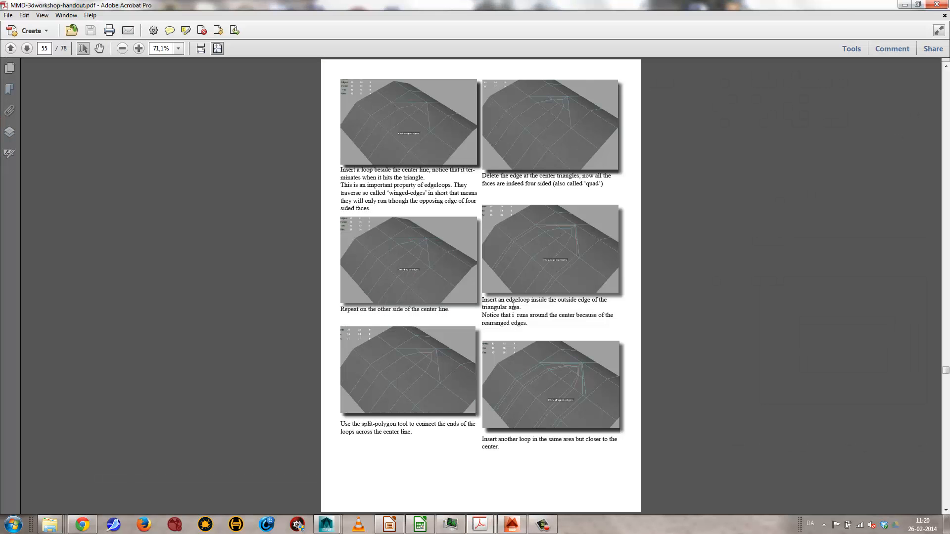
scroll(443, 250, "up", 5)
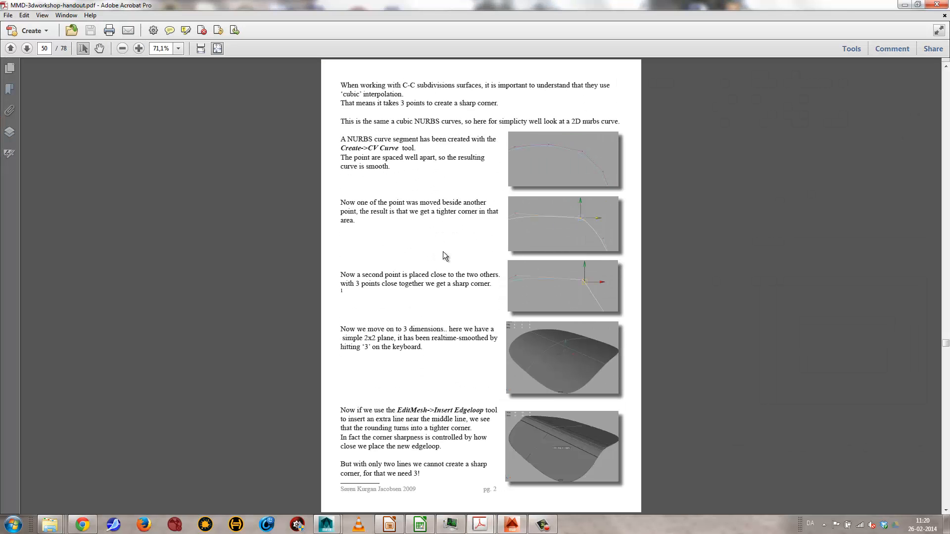
scroll(444, 251, "down", 2)
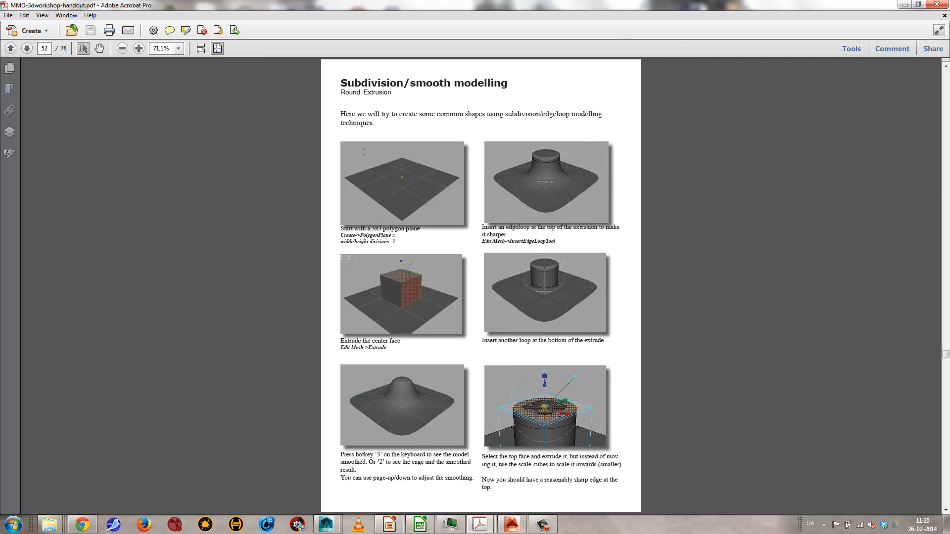
scroll(495, 361, "down", 1)
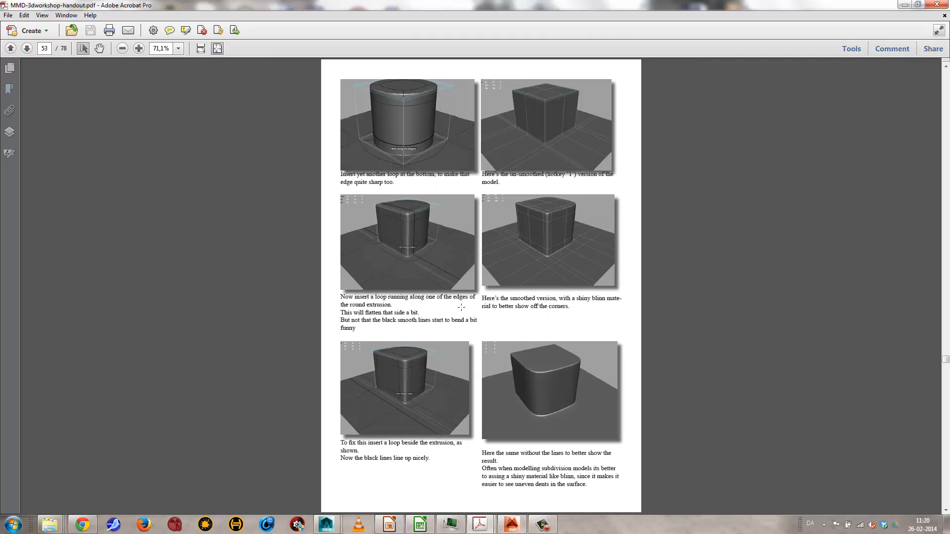
scroll(467, 331, "down", 1)
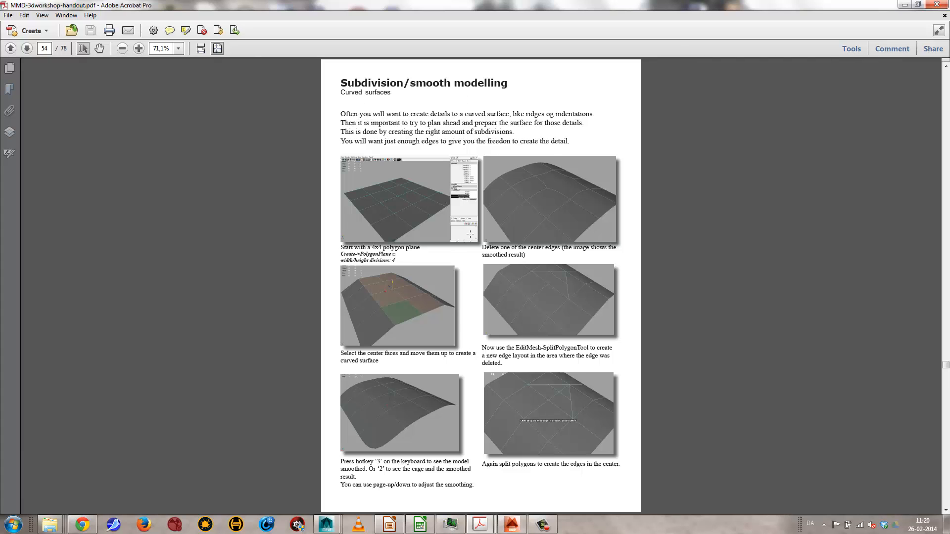
scroll(470, 234, "down", 1)
scroll(470, 234, "down", 1)
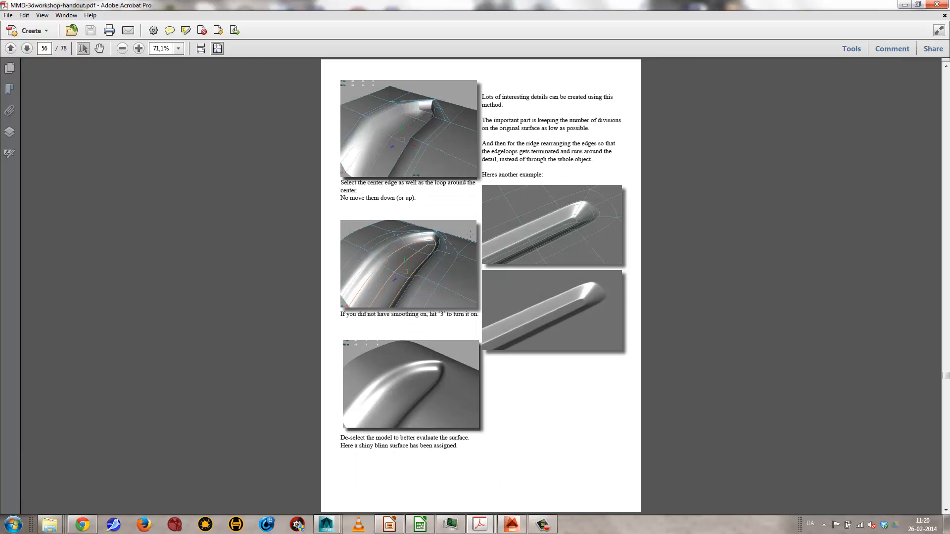
scroll(470, 234, "up", 3)
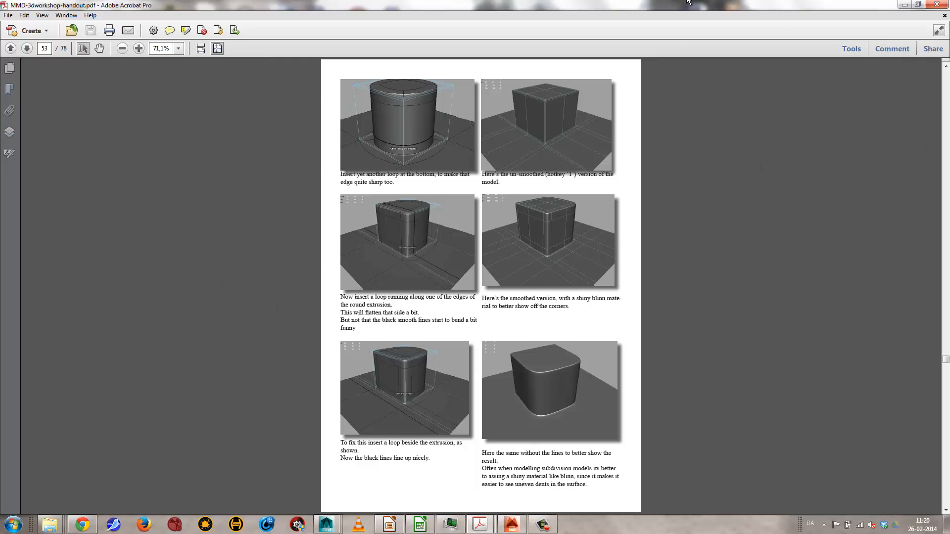
left_click(542, 524)
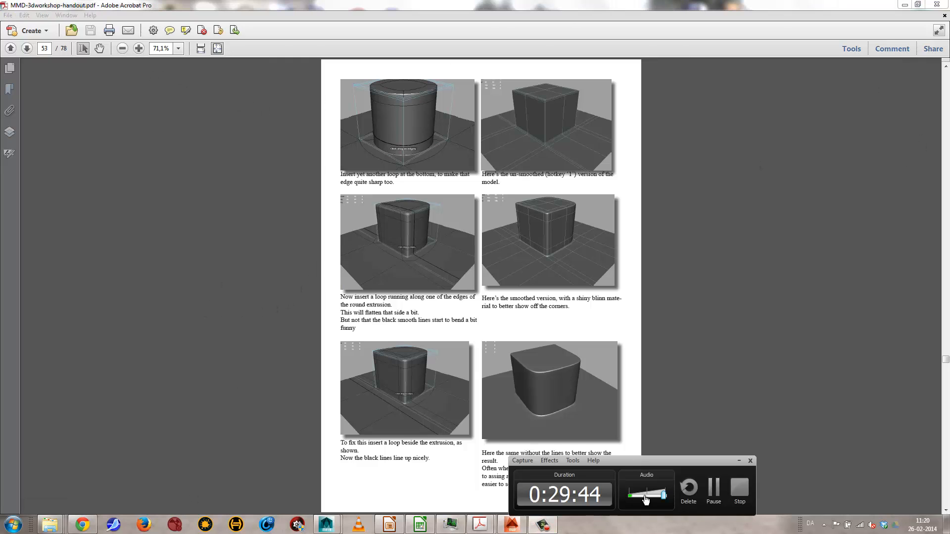